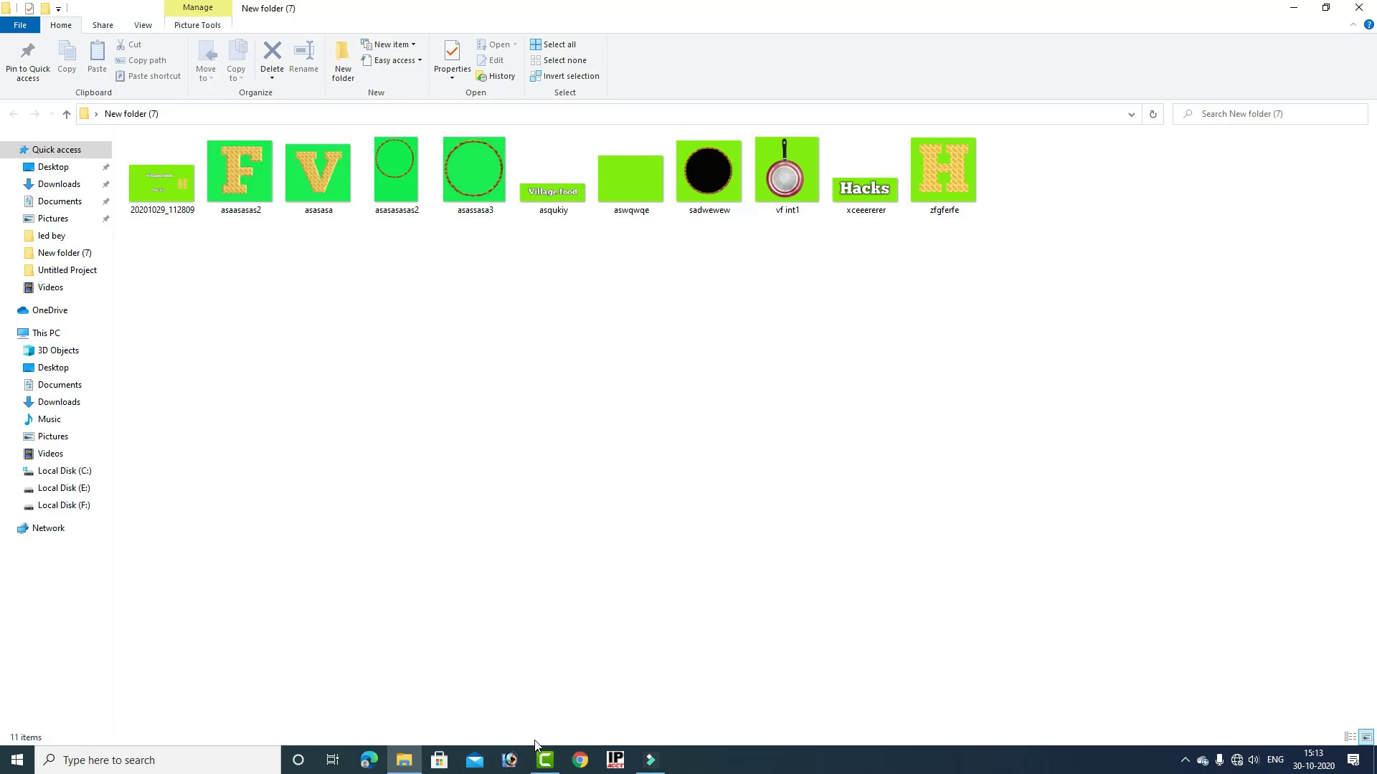
pyautogui.click(545, 760)
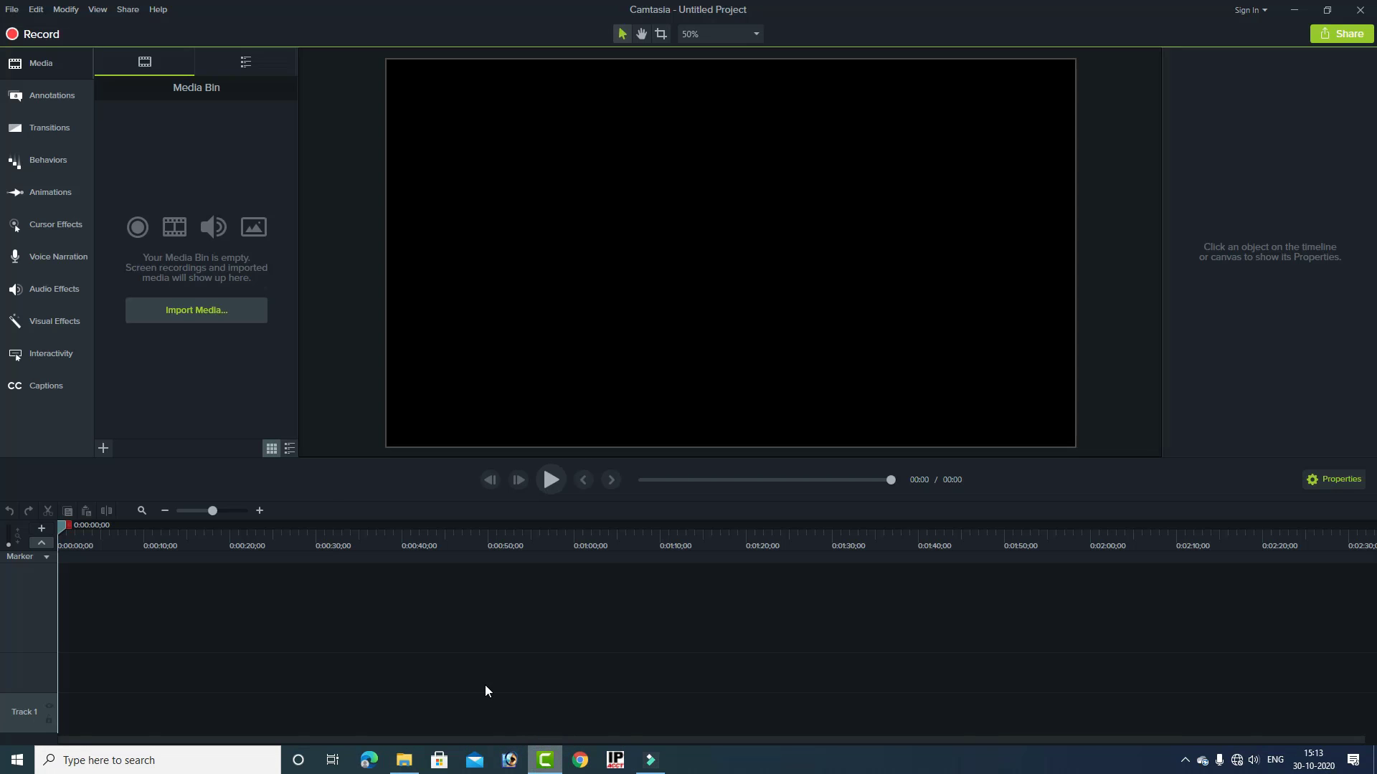
pyautogui.click(1293, 13)
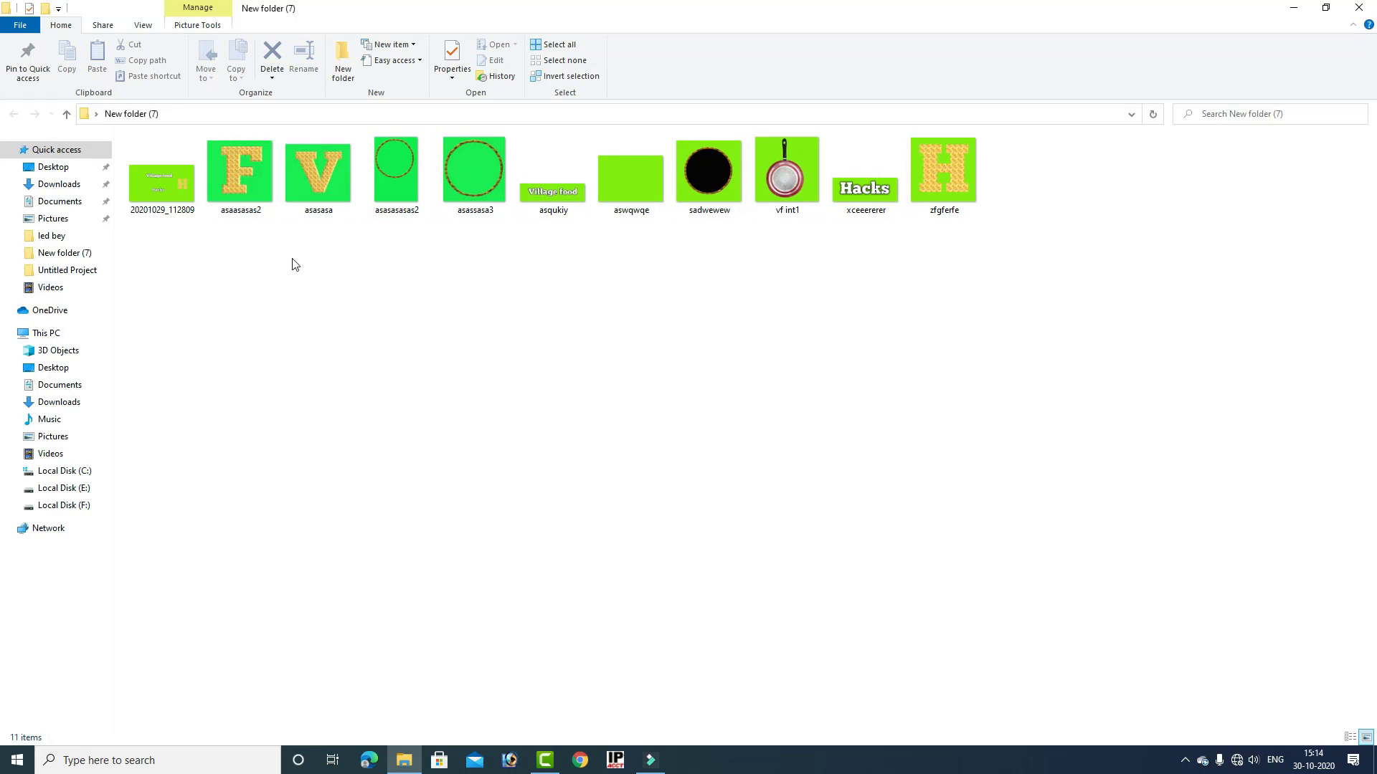
# - Preview the letter F, gold ring and black disc images from New folder (7), closing each one after viewing
pyautogui.doubleClick(248, 182)
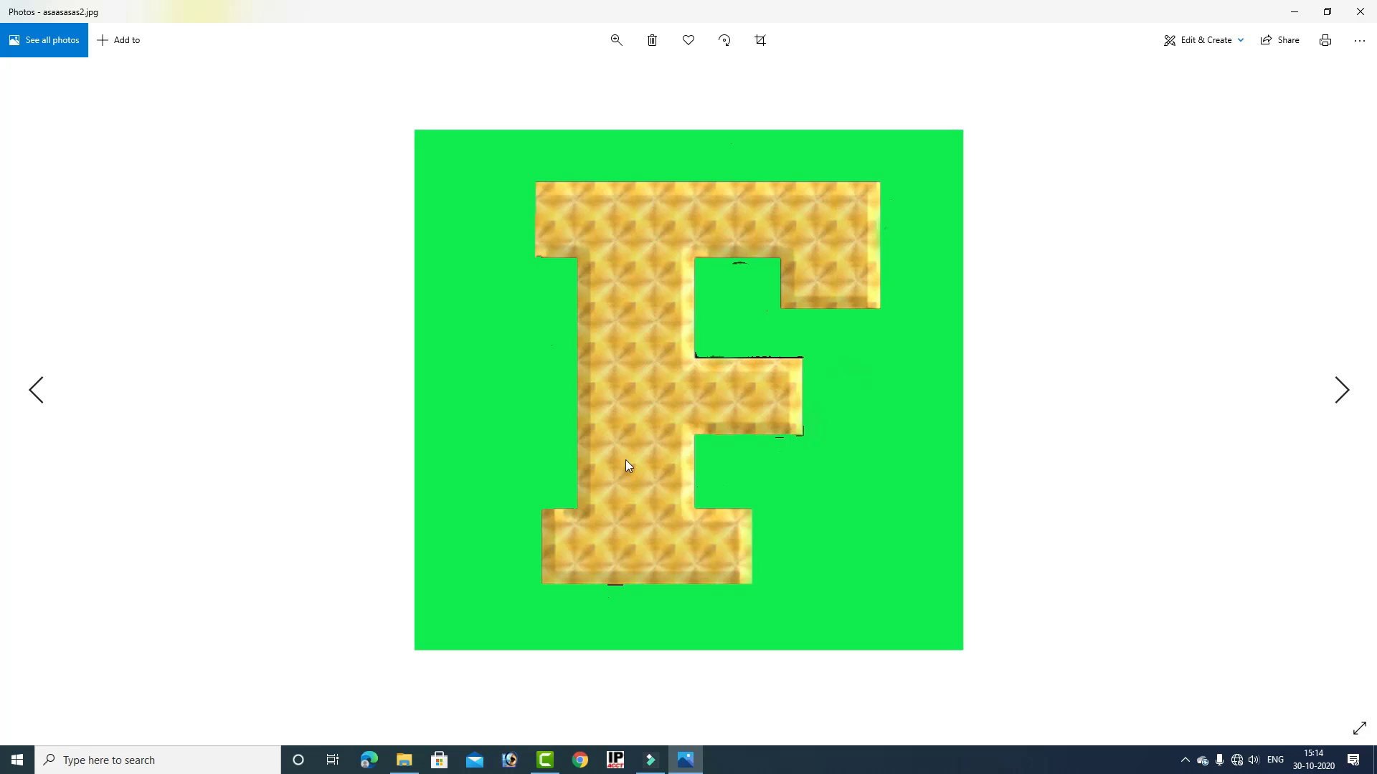
pyautogui.click(1361, 12)
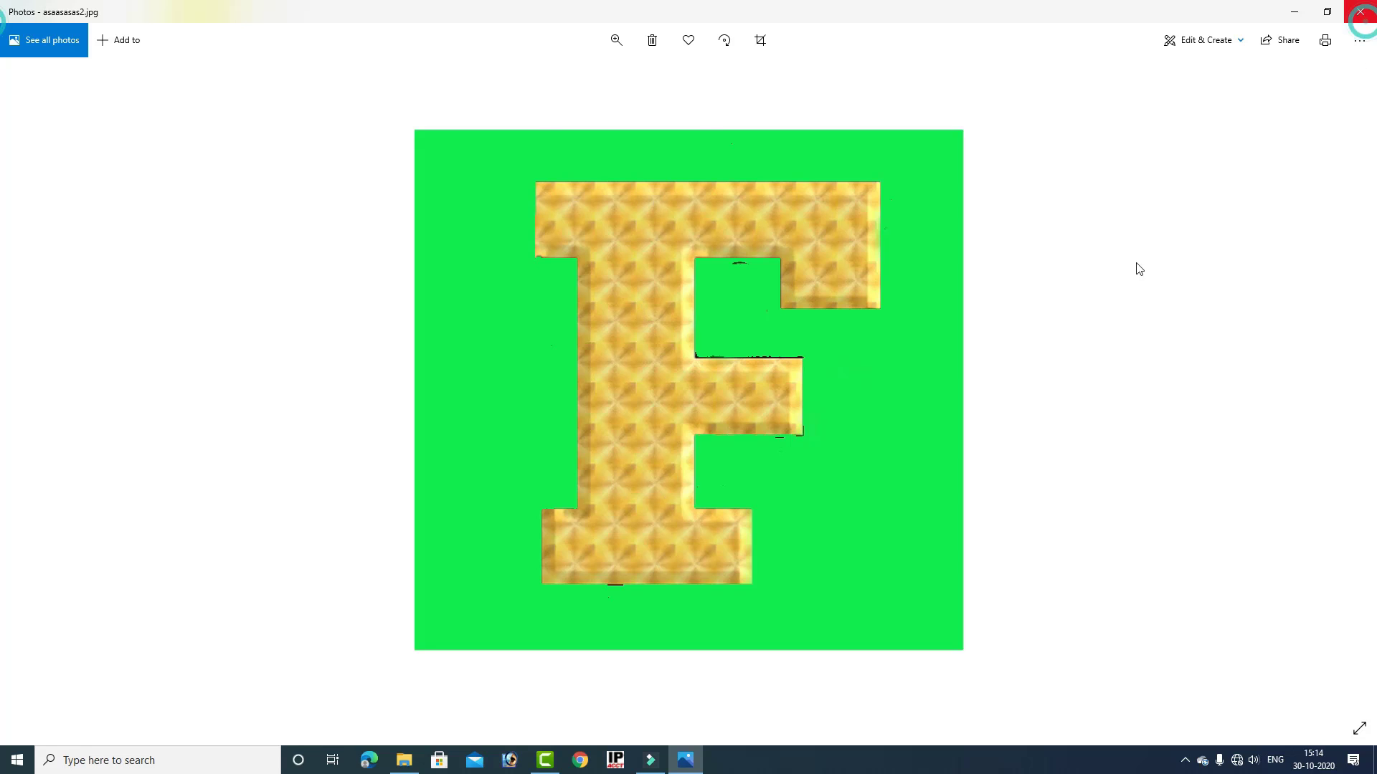
pyautogui.doubleClick(399, 182)
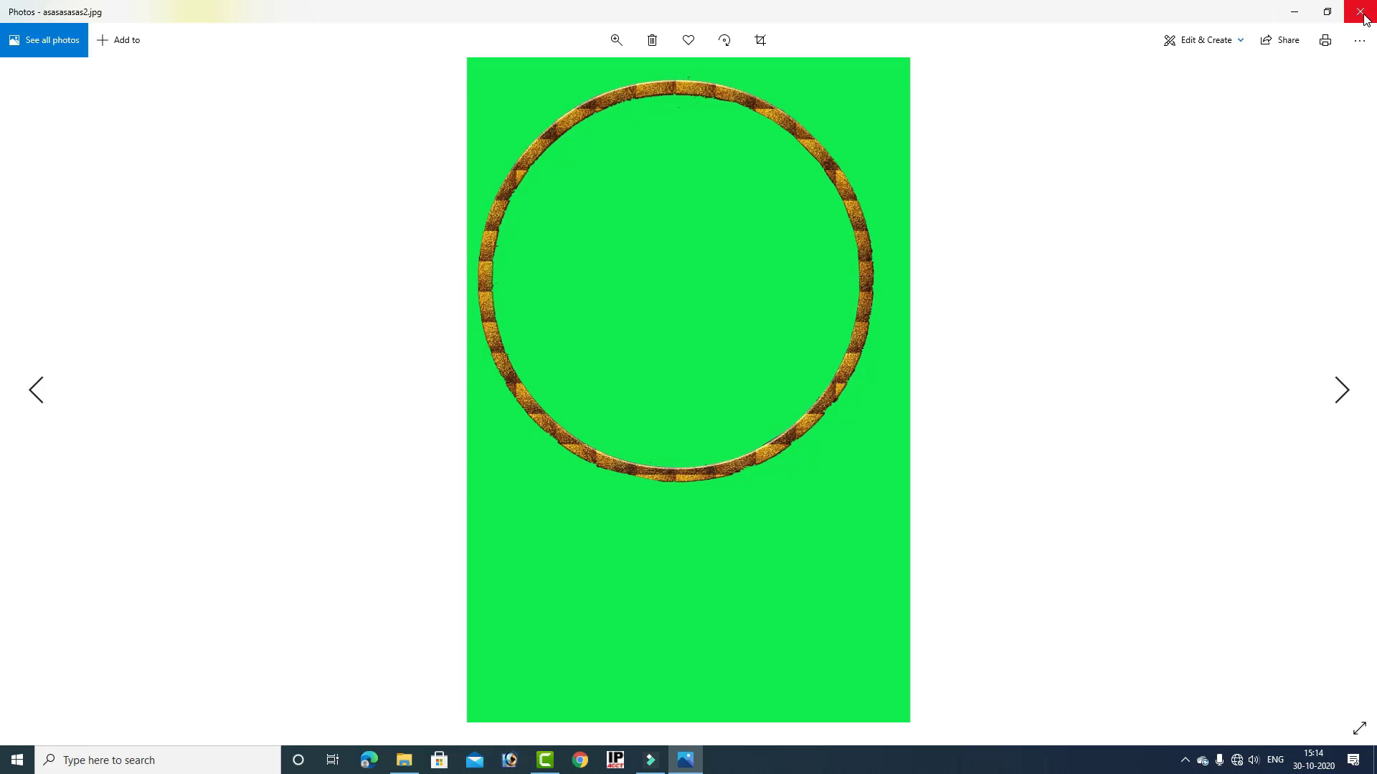
pyautogui.click(1360, 11)
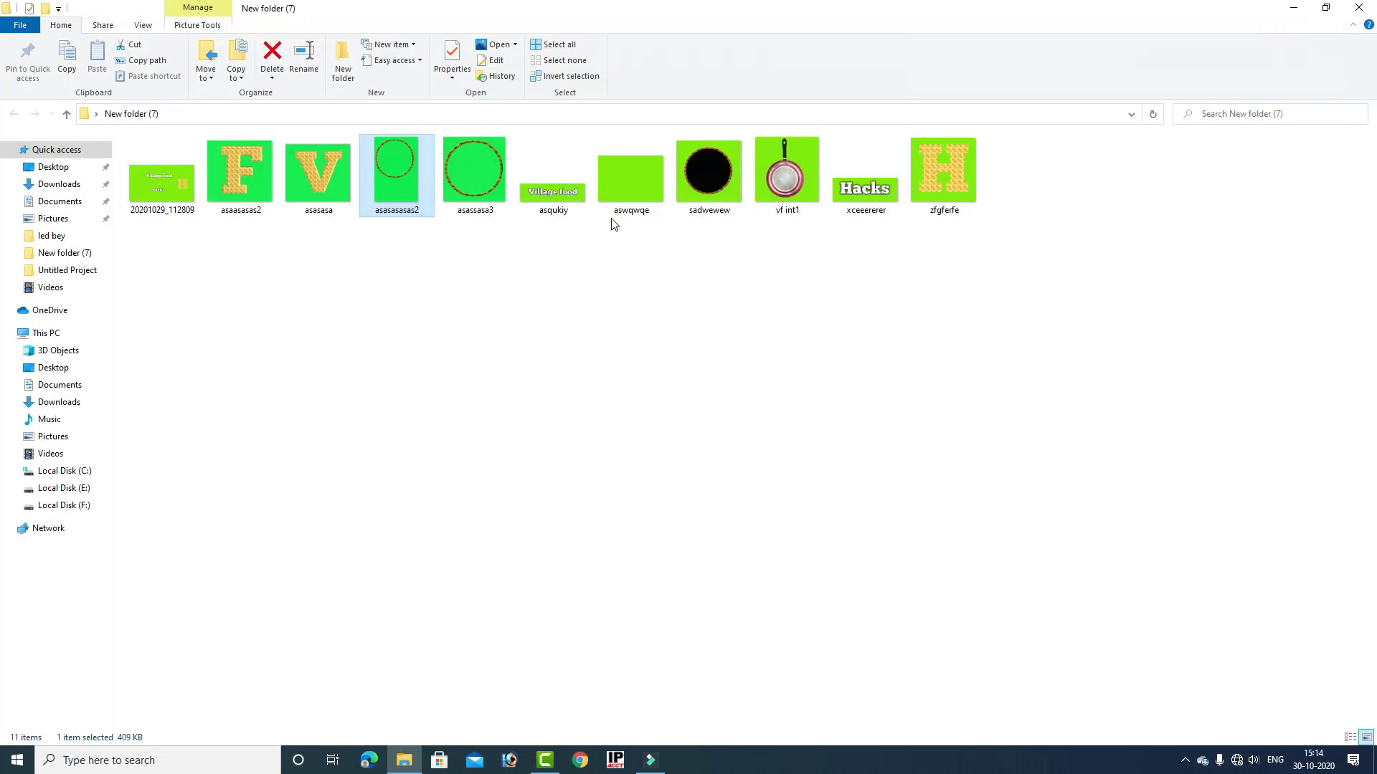
pyautogui.doubleClick(710, 172)
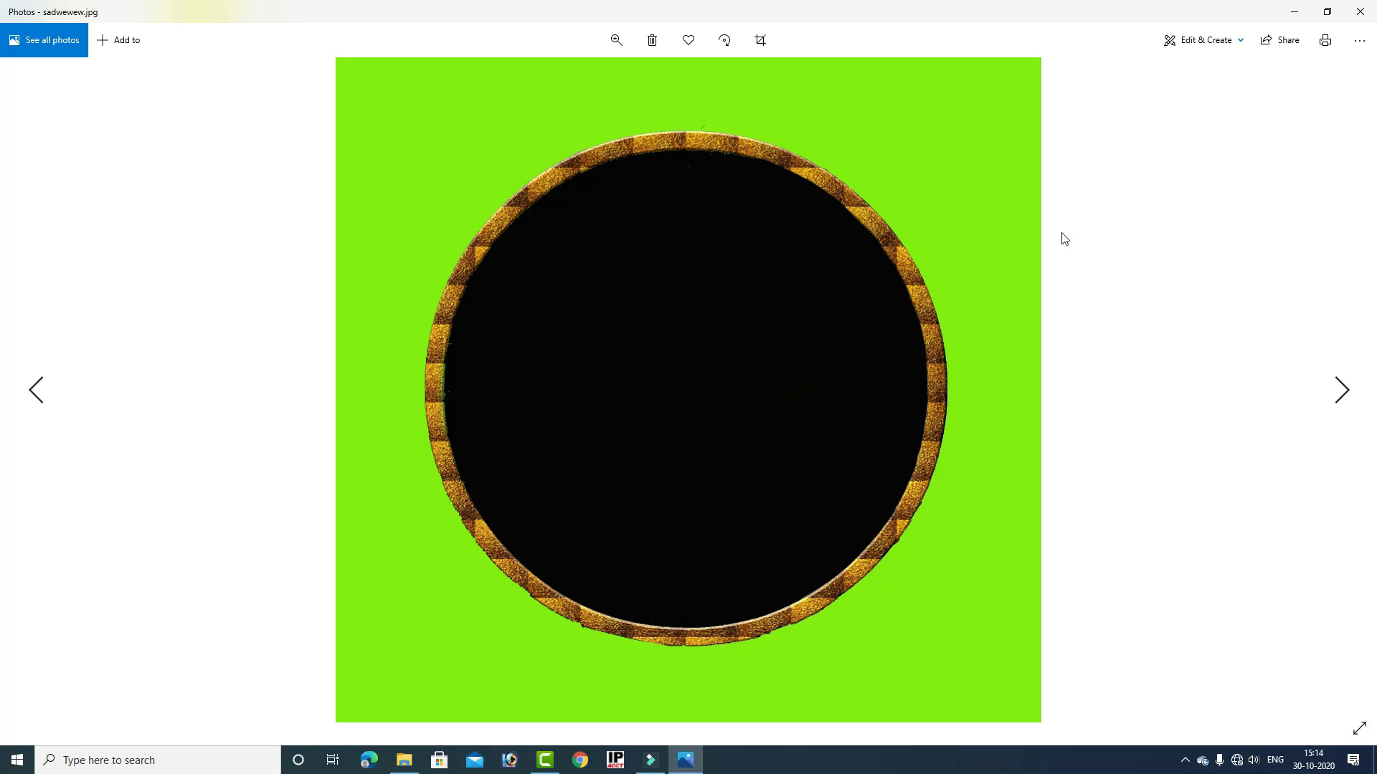
pyautogui.click(1360, 11)
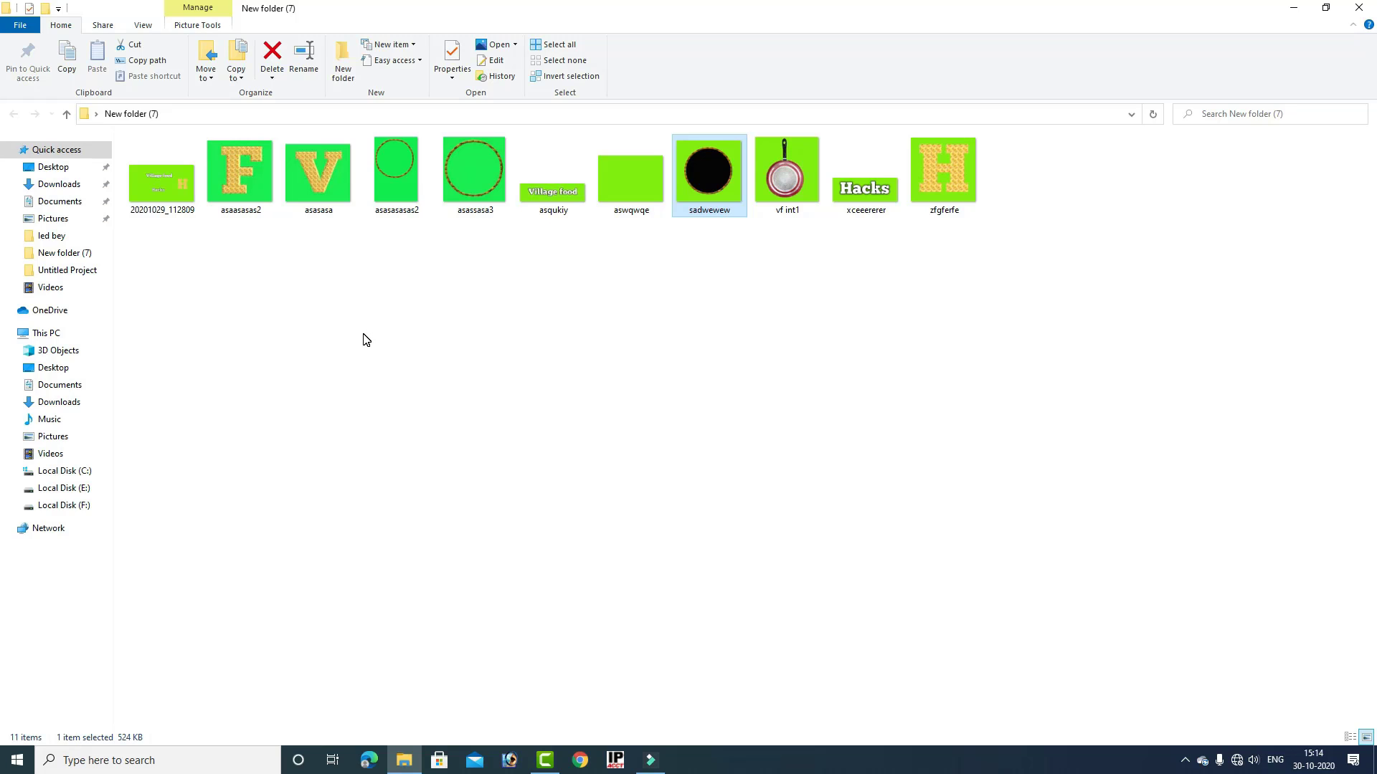
# - Import the F, V, asassasa3 ring, Village food, black disc, frying pan and Hacks images from New folder (7) into the Camtasia media bin
pyautogui.click(248, 175)
pyautogui.keyDown('ctrl'); pyautogui.click(314, 194); pyautogui.keyUp('ctrl')
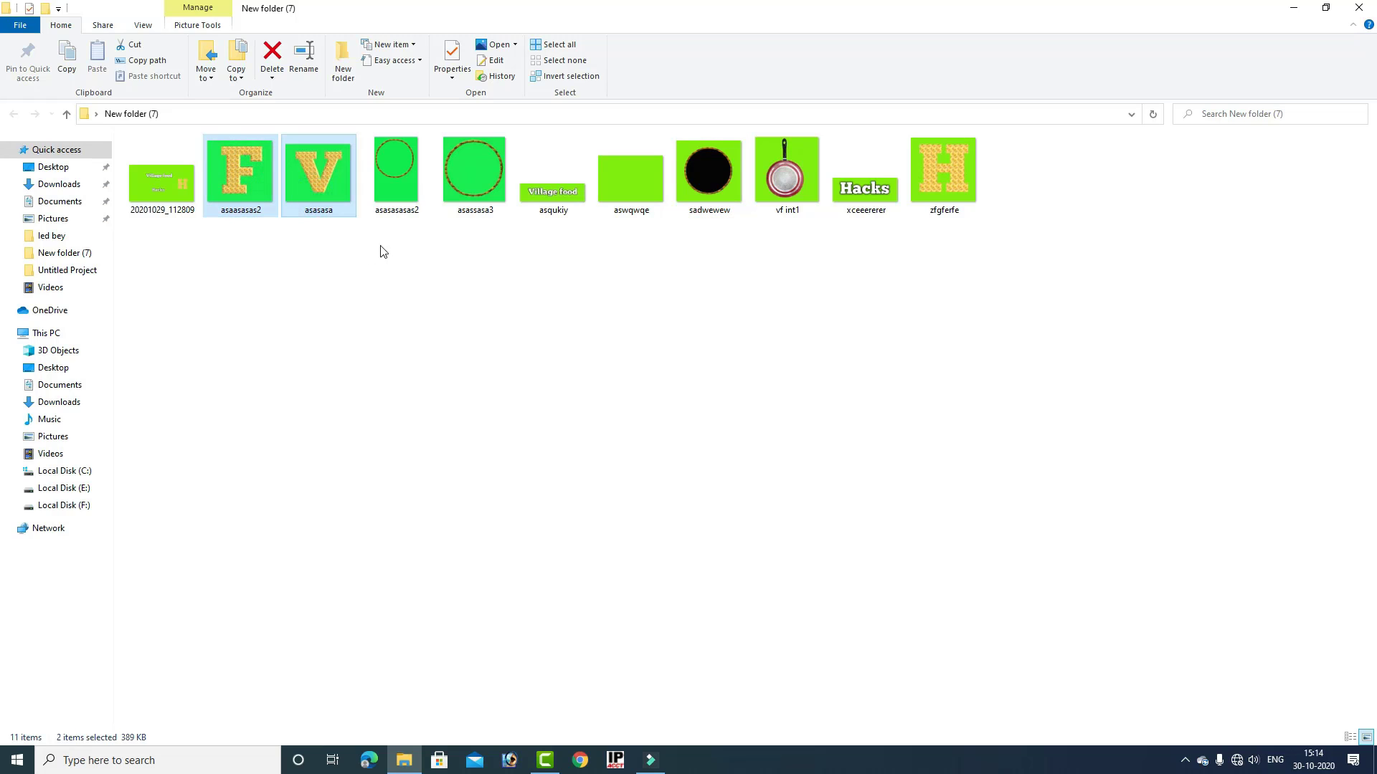
pyautogui.keyDown('ctrl'); pyautogui.click(463, 176); pyautogui.keyUp('ctrl')
pyautogui.keyDown('ctrl'); pyautogui.click(566, 204); pyautogui.keyUp('ctrl')
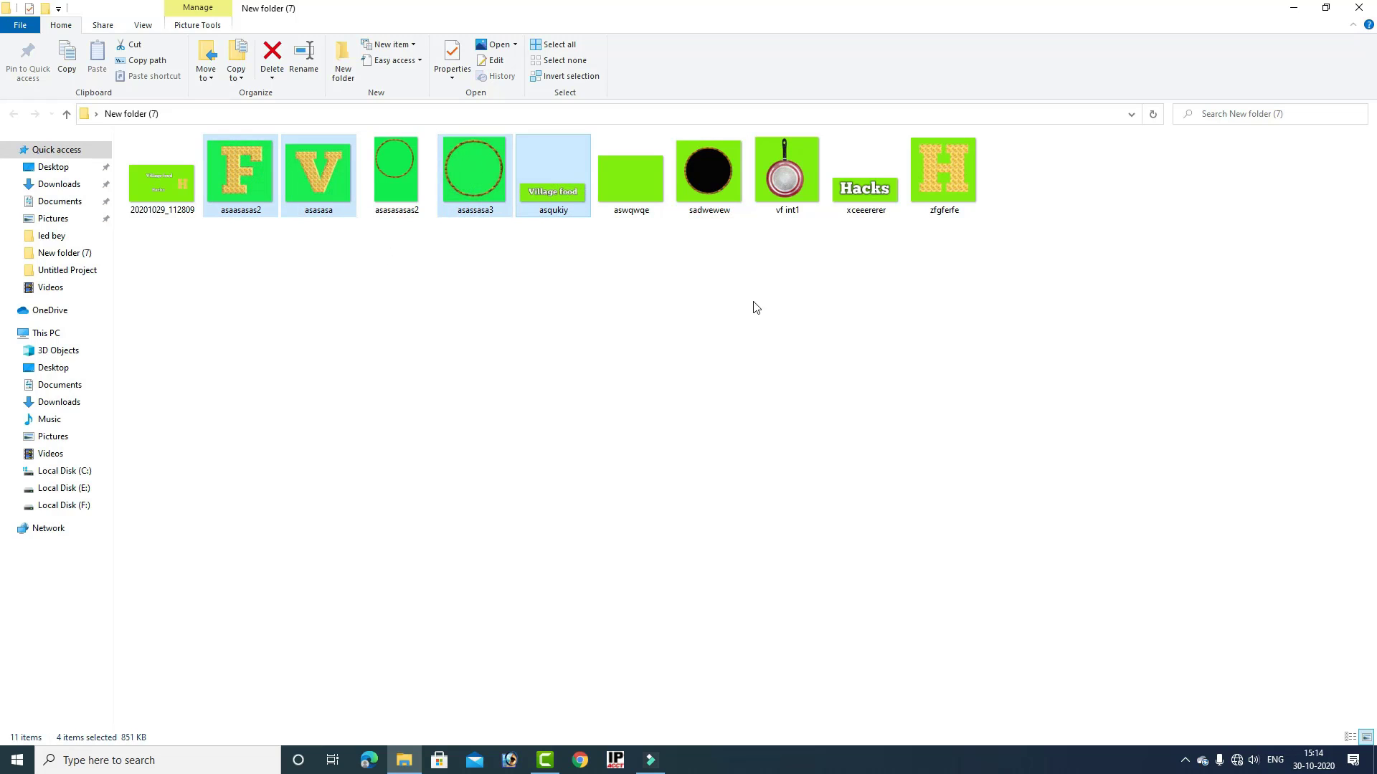
pyautogui.keyDown('ctrl'); pyautogui.click(713, 190); pyautogui.keyUp('ctrl')
pyautogui.keyDown('ctrl'); pyautogui.click(783, 188); pyautogui.keyUp('ctrl')
pyautogui.keyDown('ctrl'); pyautogui.click(867, 193); pyautogui.keyUp('ctrl')
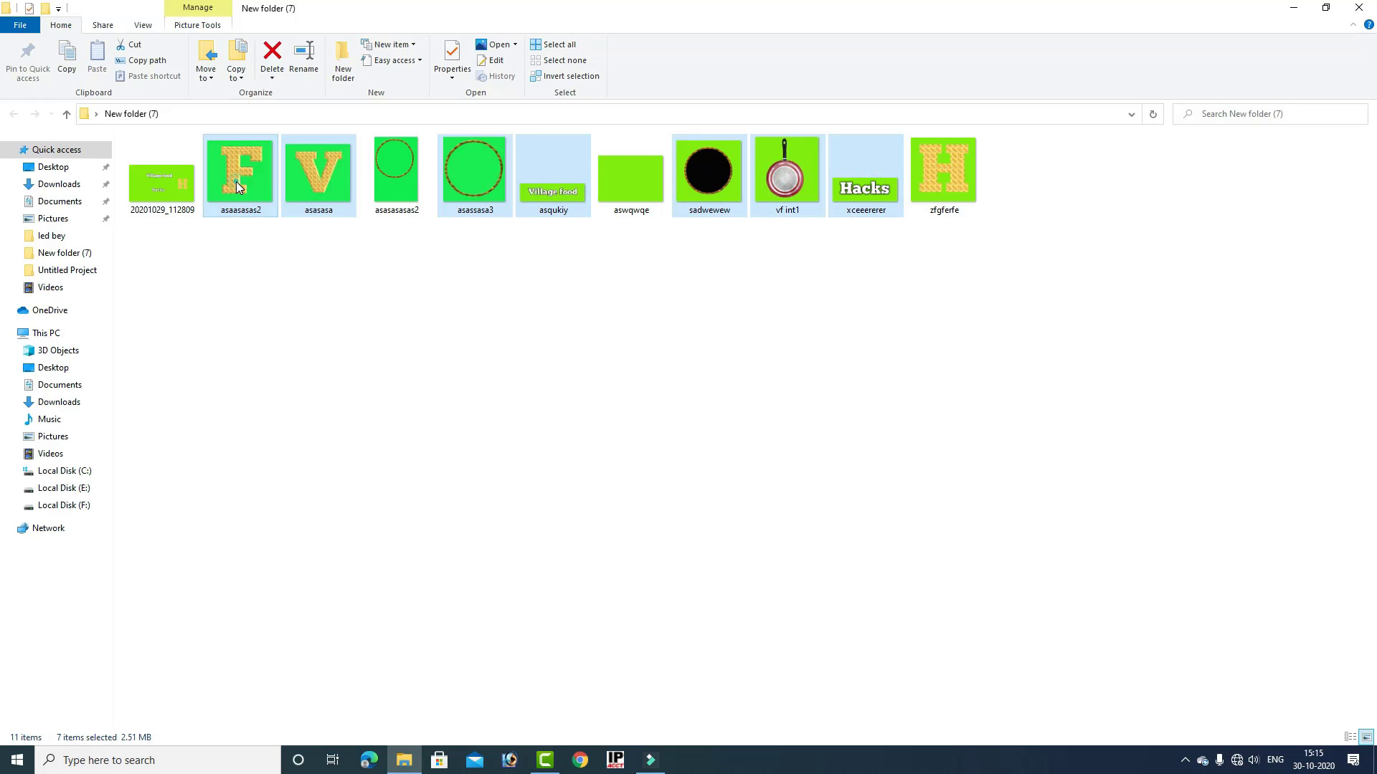
pyautogui.moveTo(250, 217); pyautogui.dragTo(240, 246)
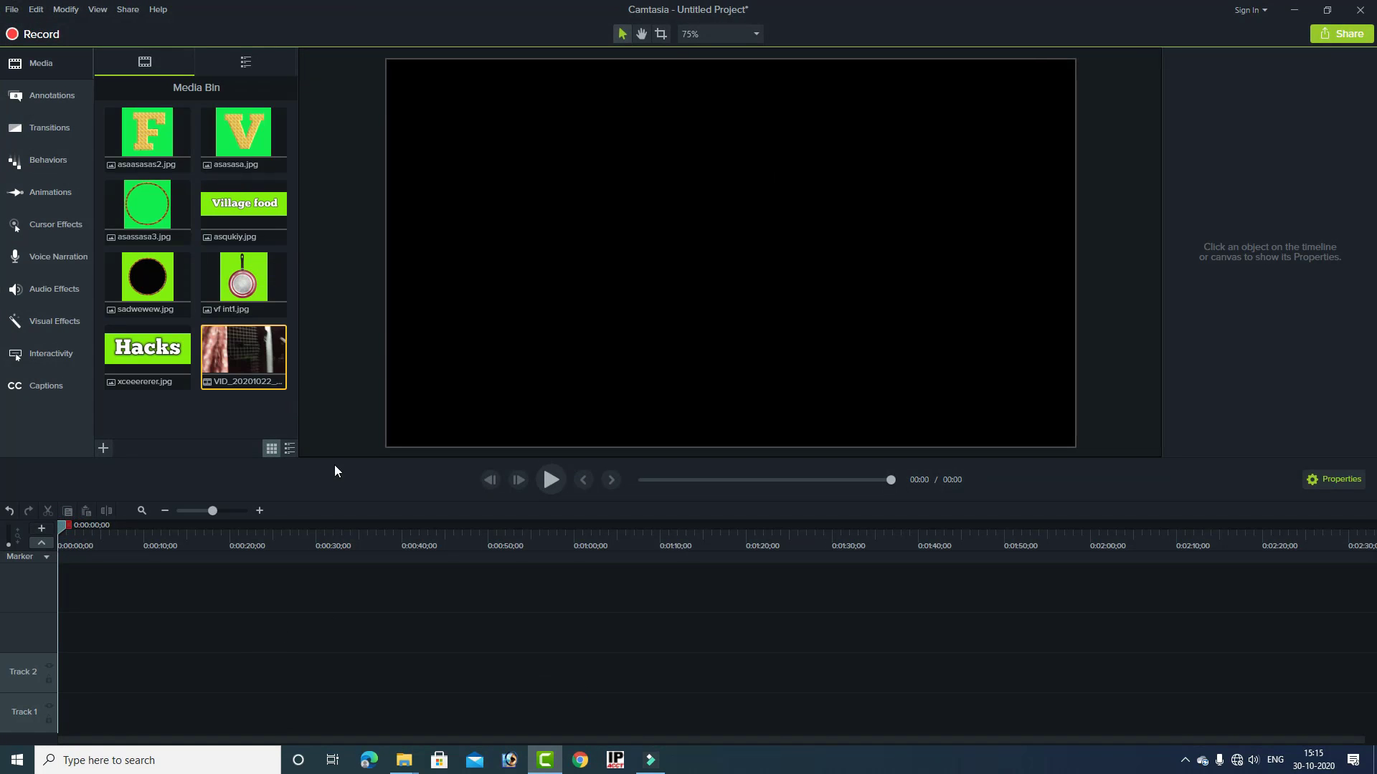
# - Place the frying pan image vf int1 at the start of Track 2 and enlarge the timeline scale
pyautogui.click(247, 271)
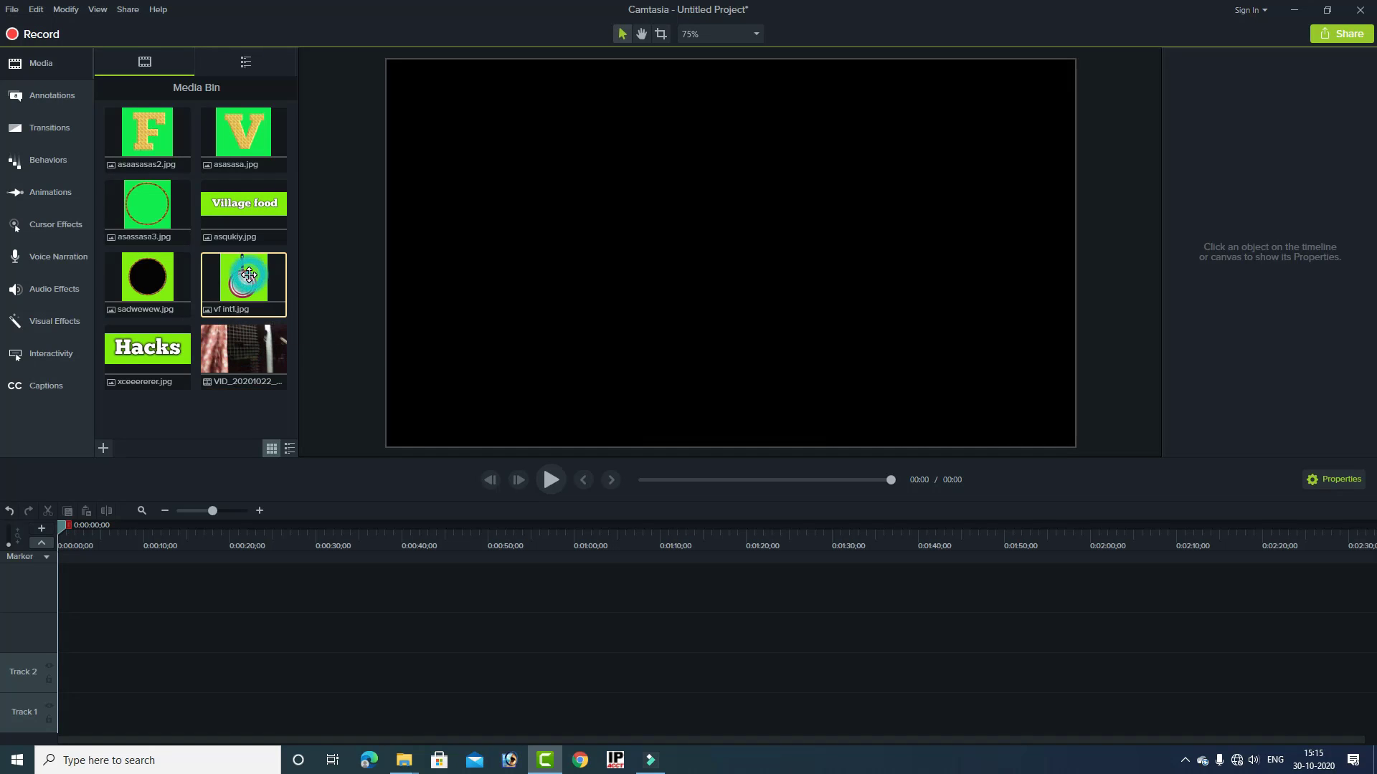
pyautogui.moveTo(252, 272); pyautogui.dragTo(109, 670)
pyautogui.moveTo(209, 509); pyautogui.dragTo(230, 509)
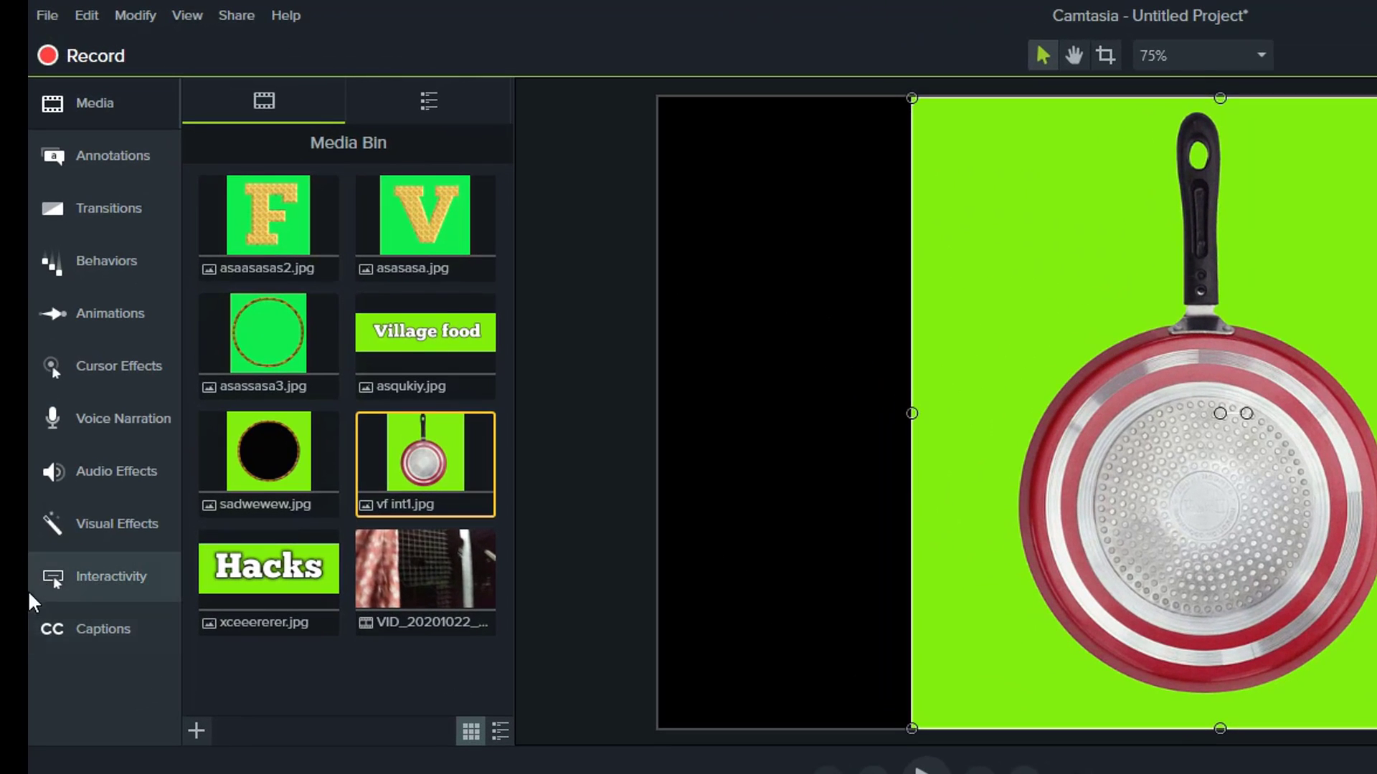
# - Apply the Remove a Color visual effect to the vf int1 clip
pyautogui.click(131, 527)
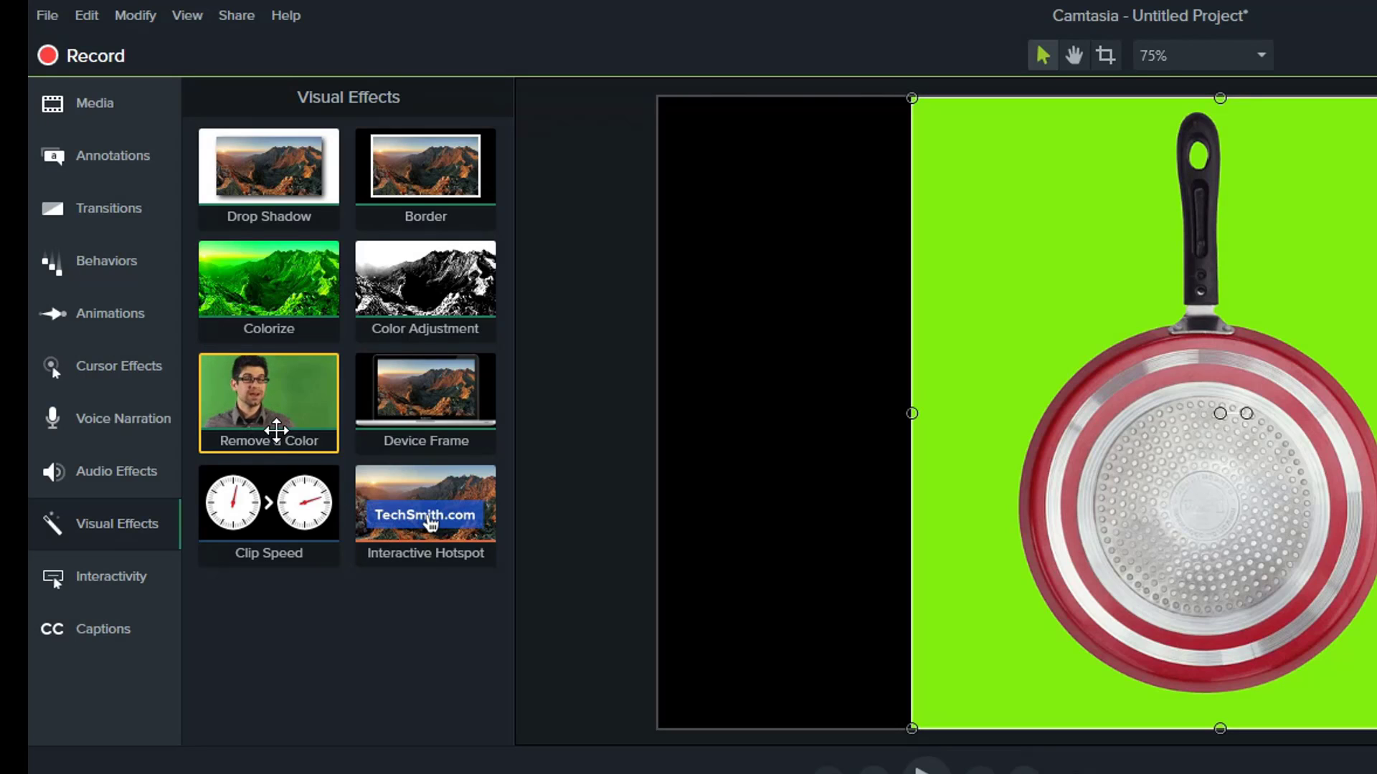
pyautogui.rightClick(278, 419)
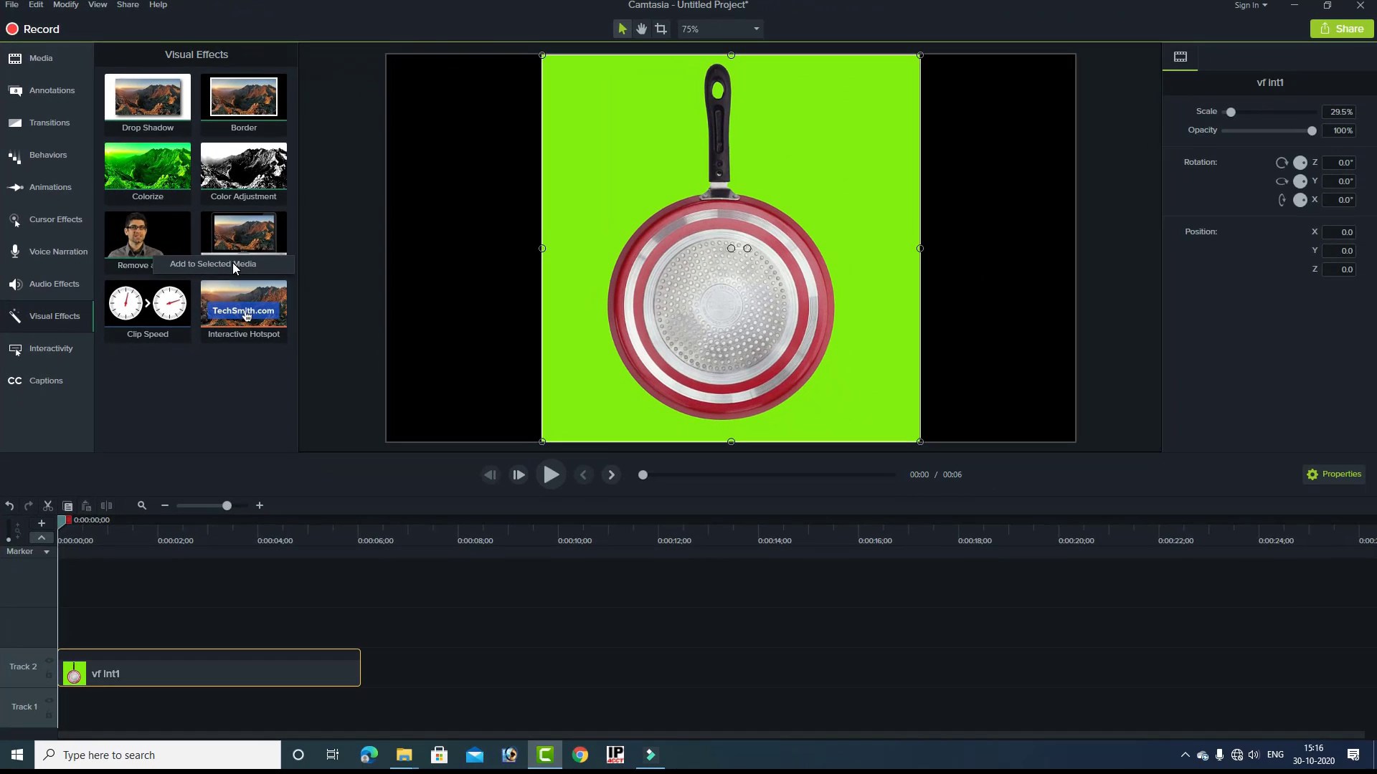
pyautogui.click(233, 263)
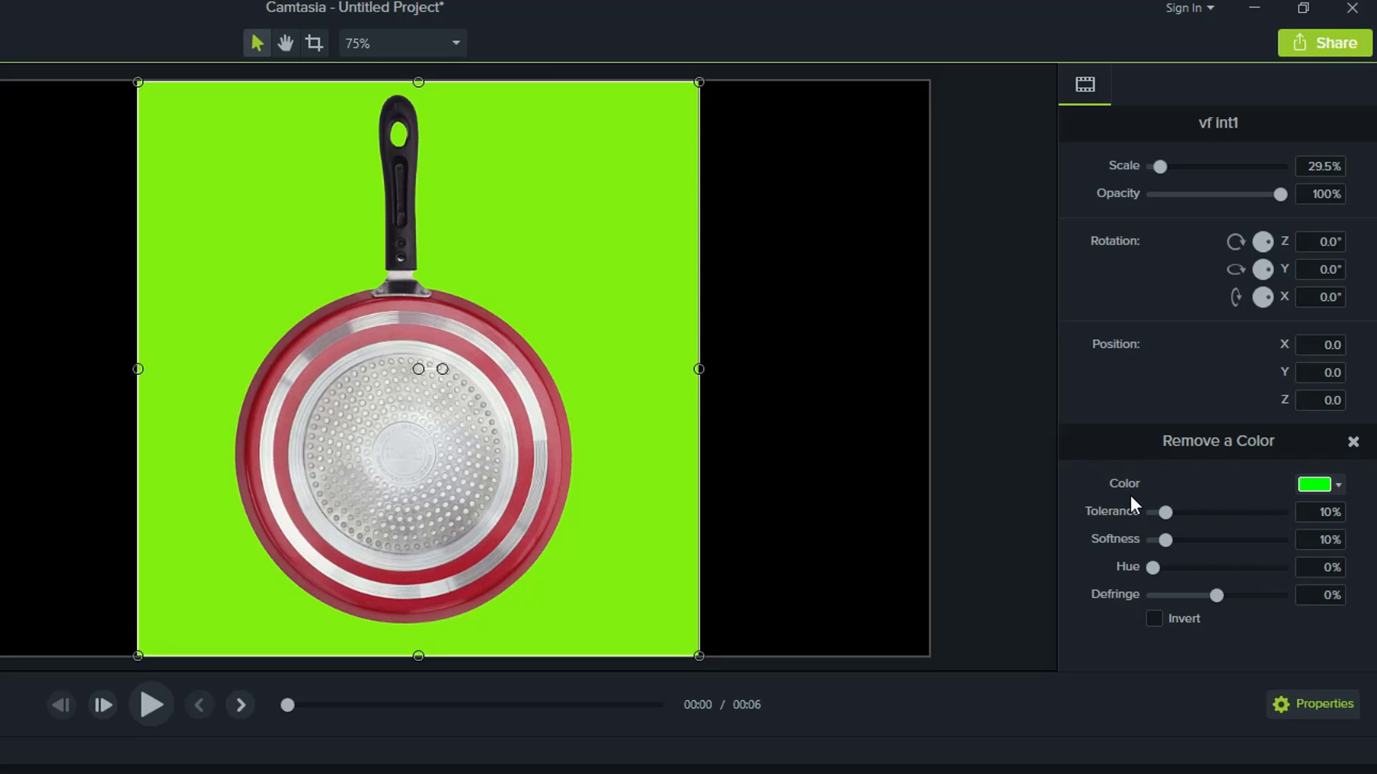
# - Key out the pan's green background by sampling its color from the image, and set the tolerance to 38%
pyautogui.click(1337, 485)
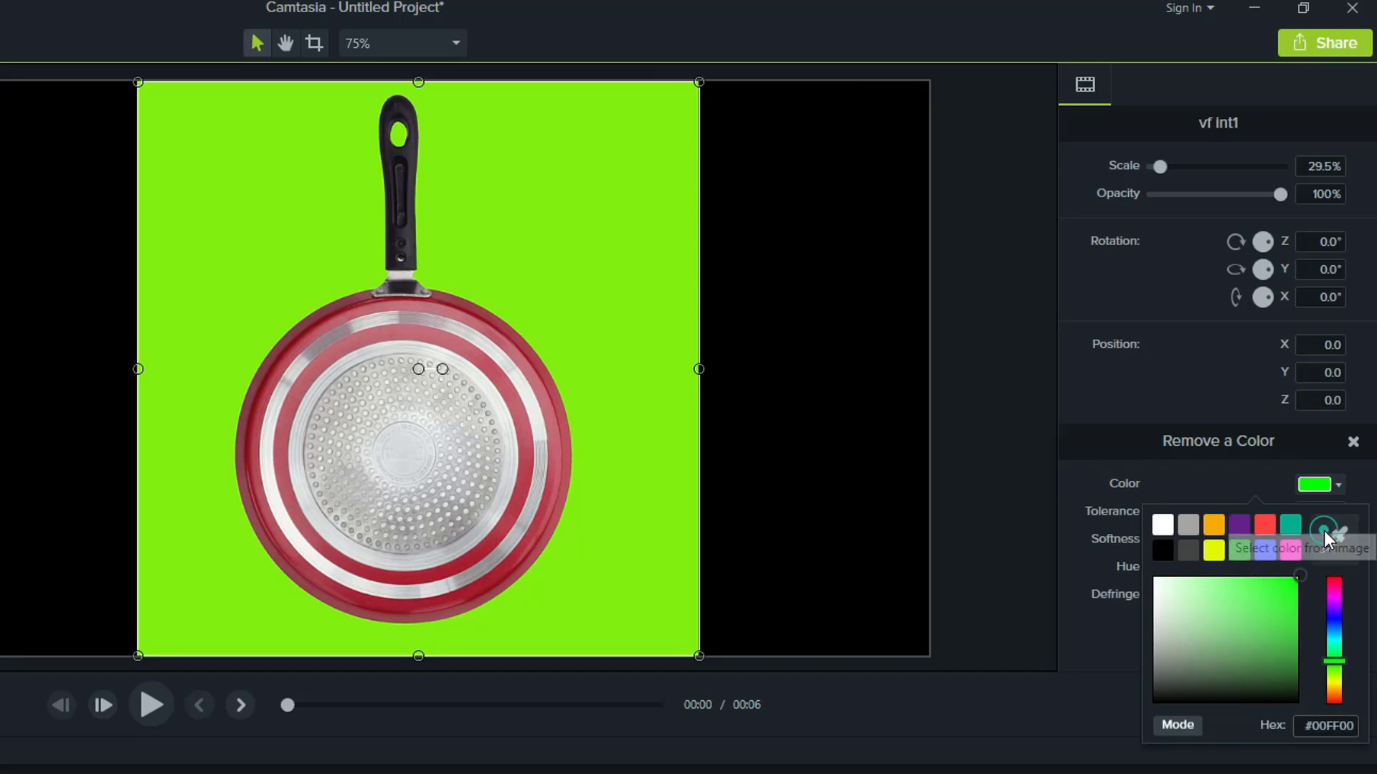
pyautogui.click(1324, 530)
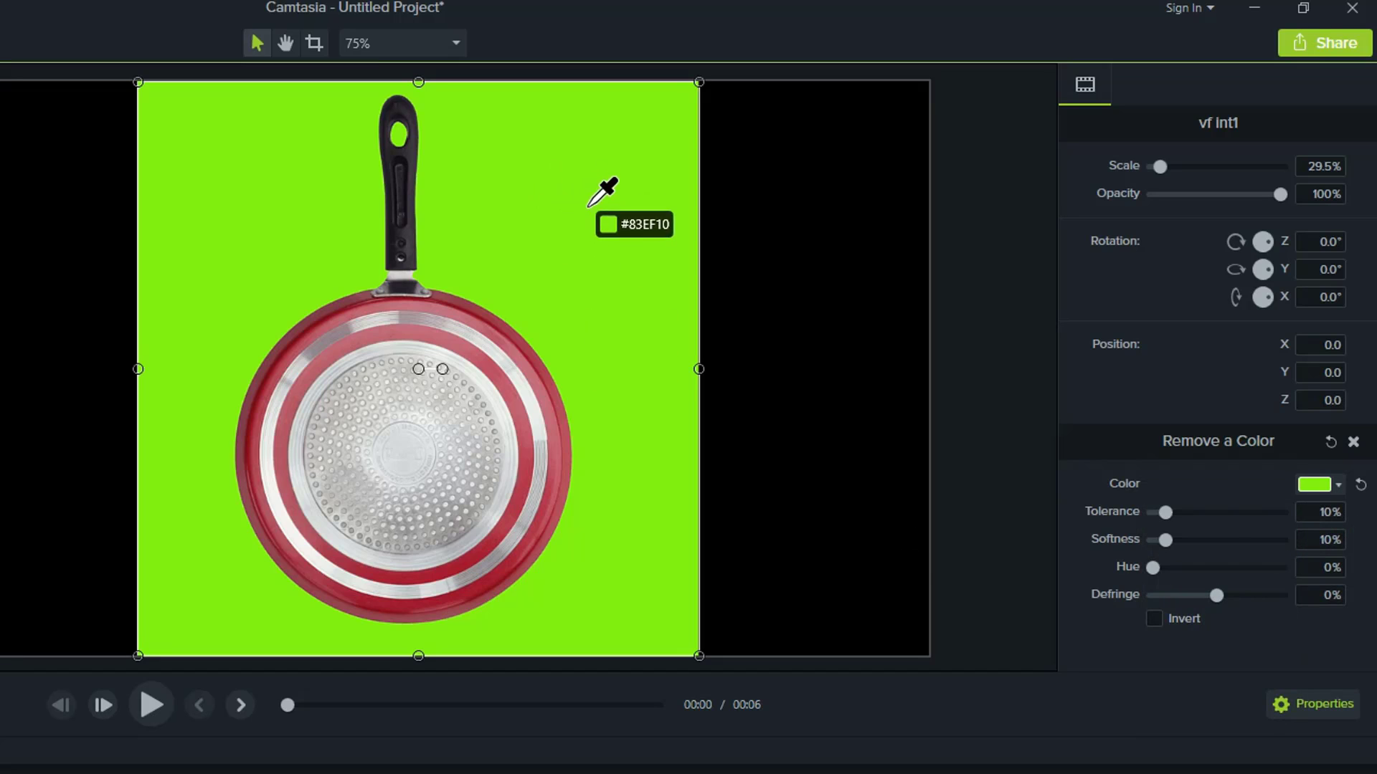
pyautogui.click(563, 212)
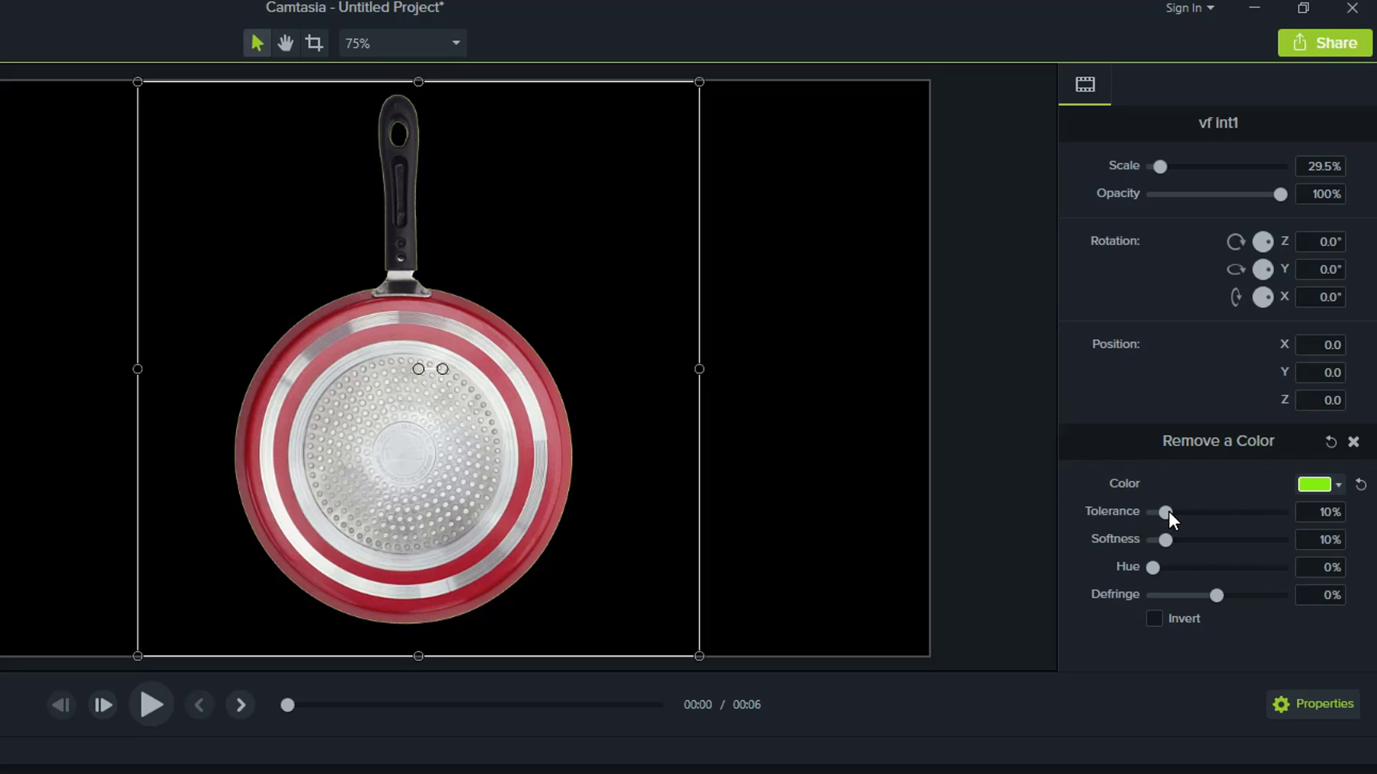
pyautogui.moveTo(1169, 512); pyautogui.dragTo(1203, 509)
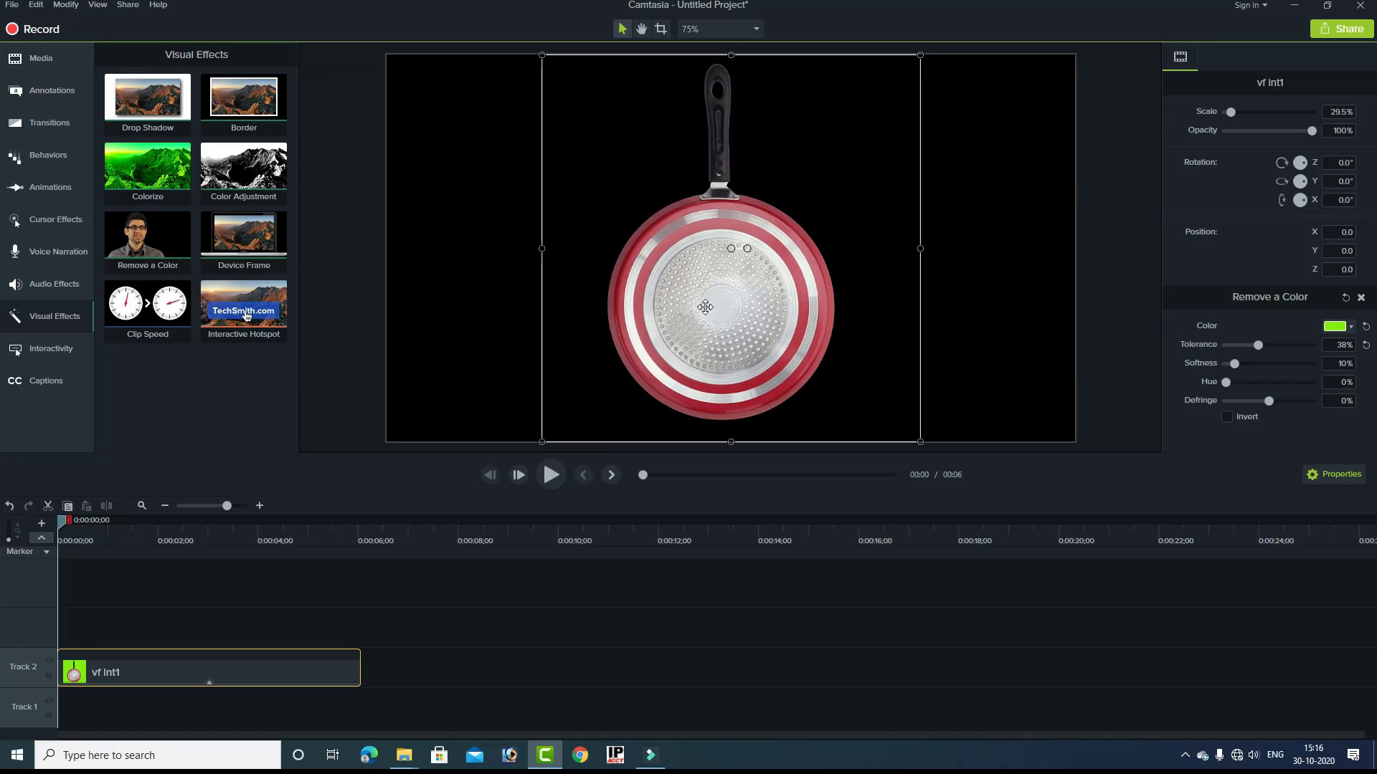
# - Add a Custom animation at the beginning of the vf int1 clip on Track 2
pyautogui.click(47, 189)
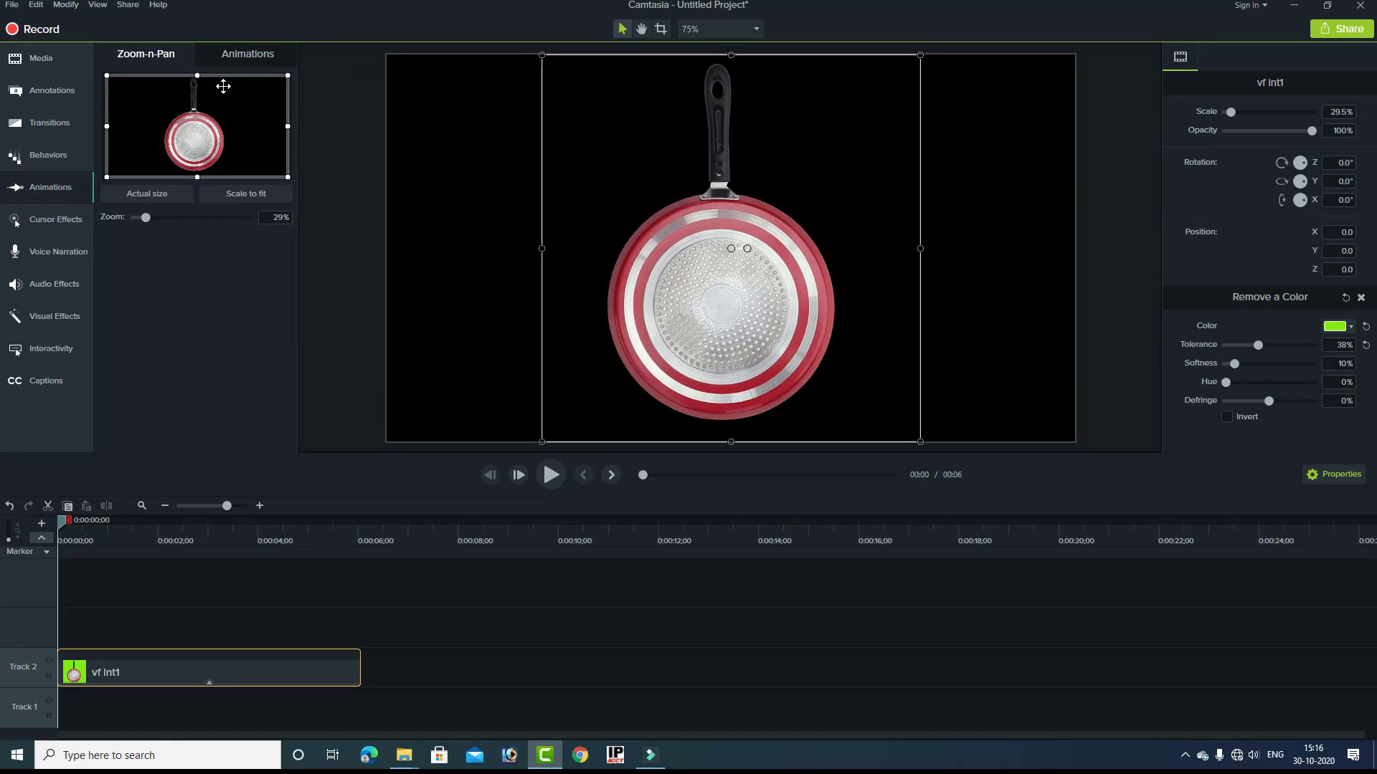
pyautogui.click(254, 57)
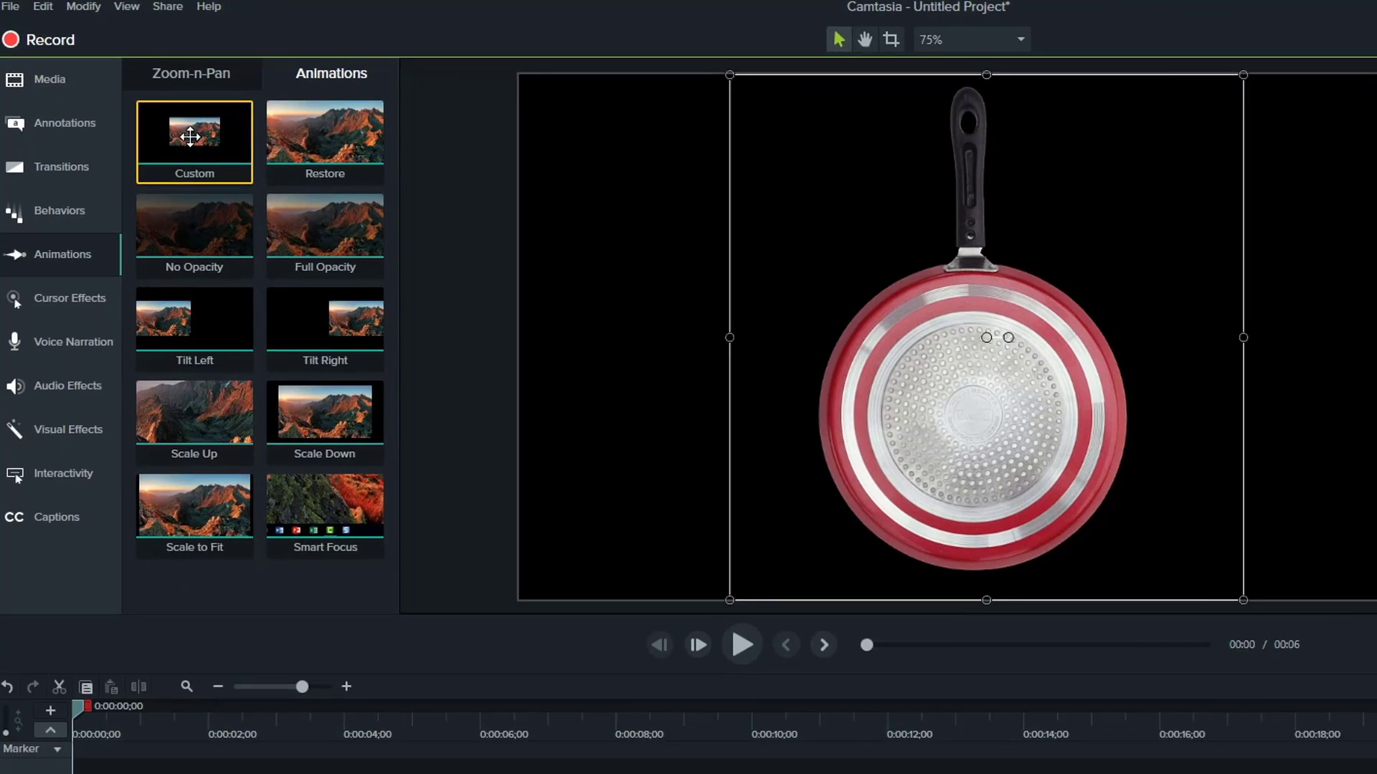
pyautogui.click(228, 163)
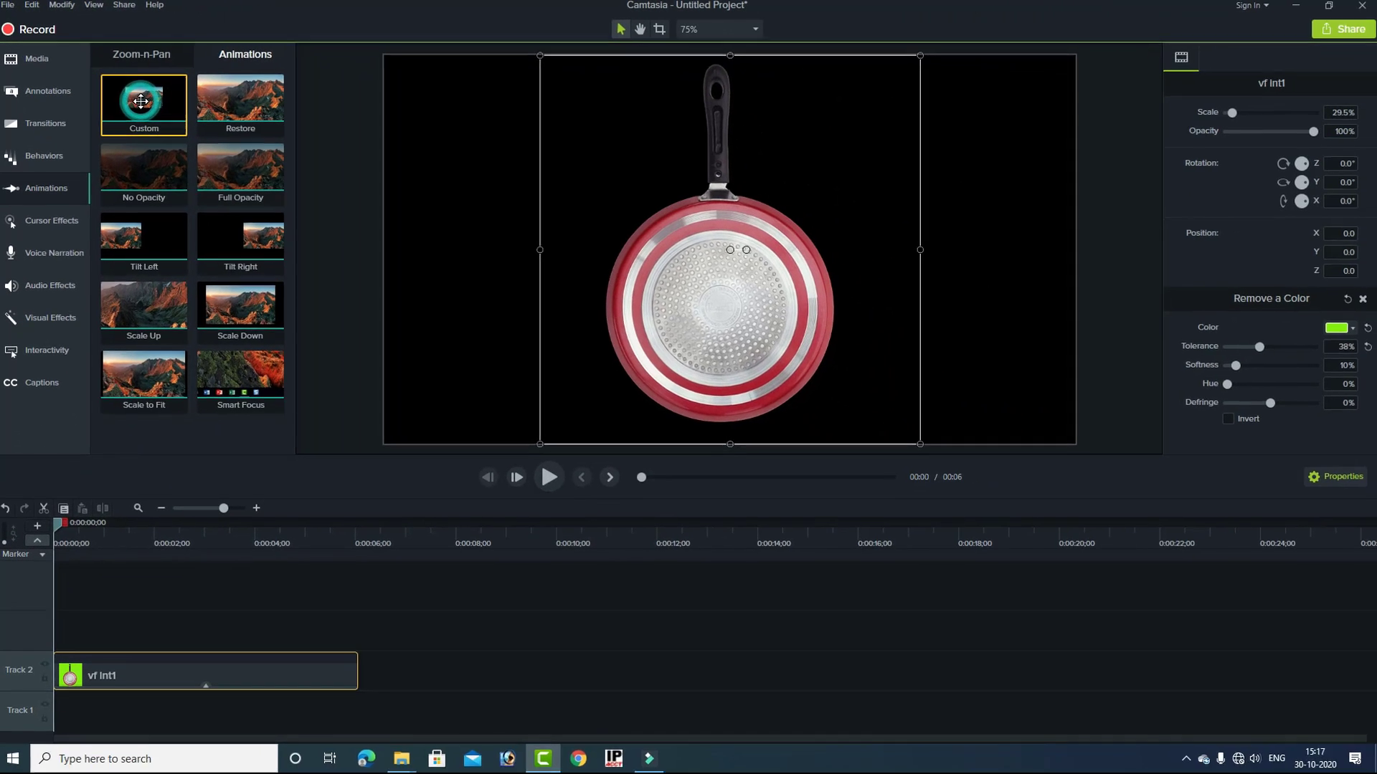
pyautogui.moveTo(140, 101); pyautogui.dragTo(100, 682)
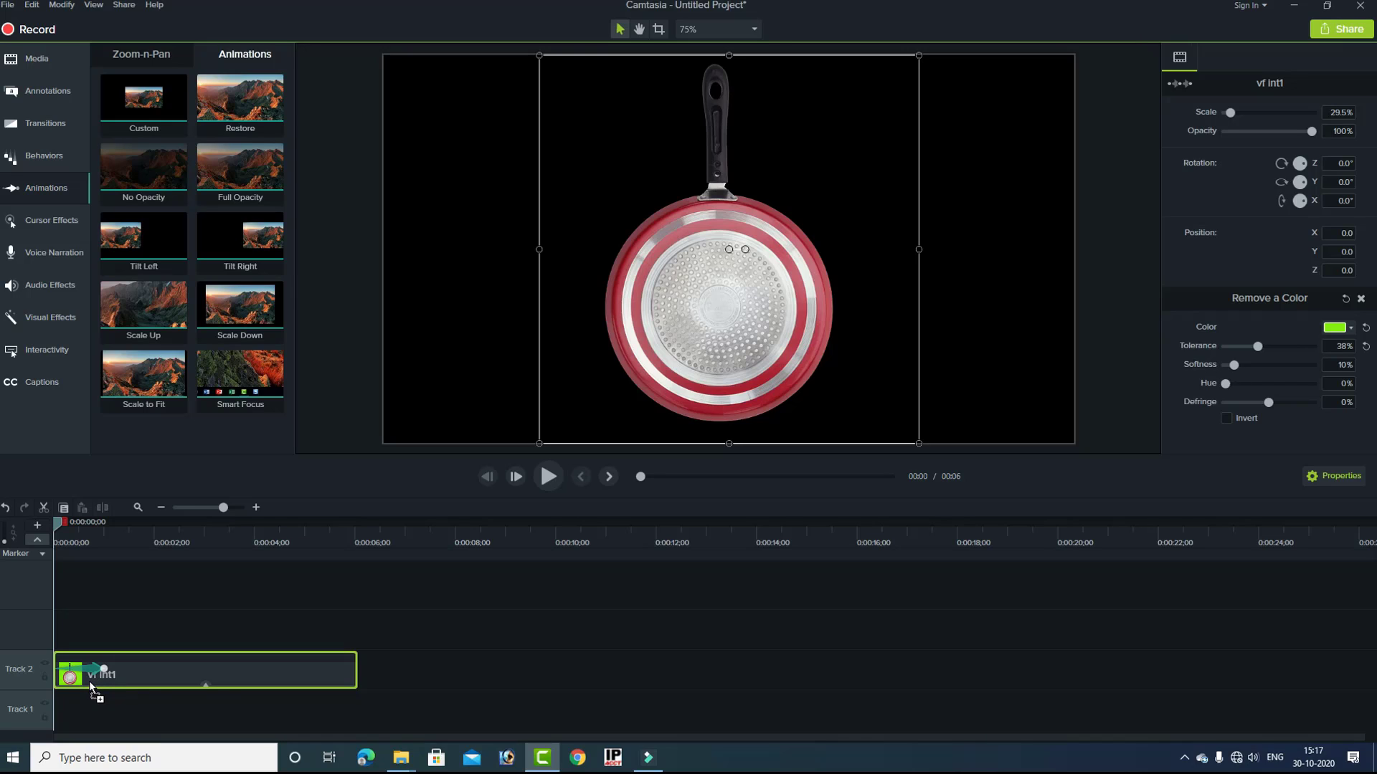
pyautogui.moveTo(89, 681); pyautogui.dragTo(89, 679)
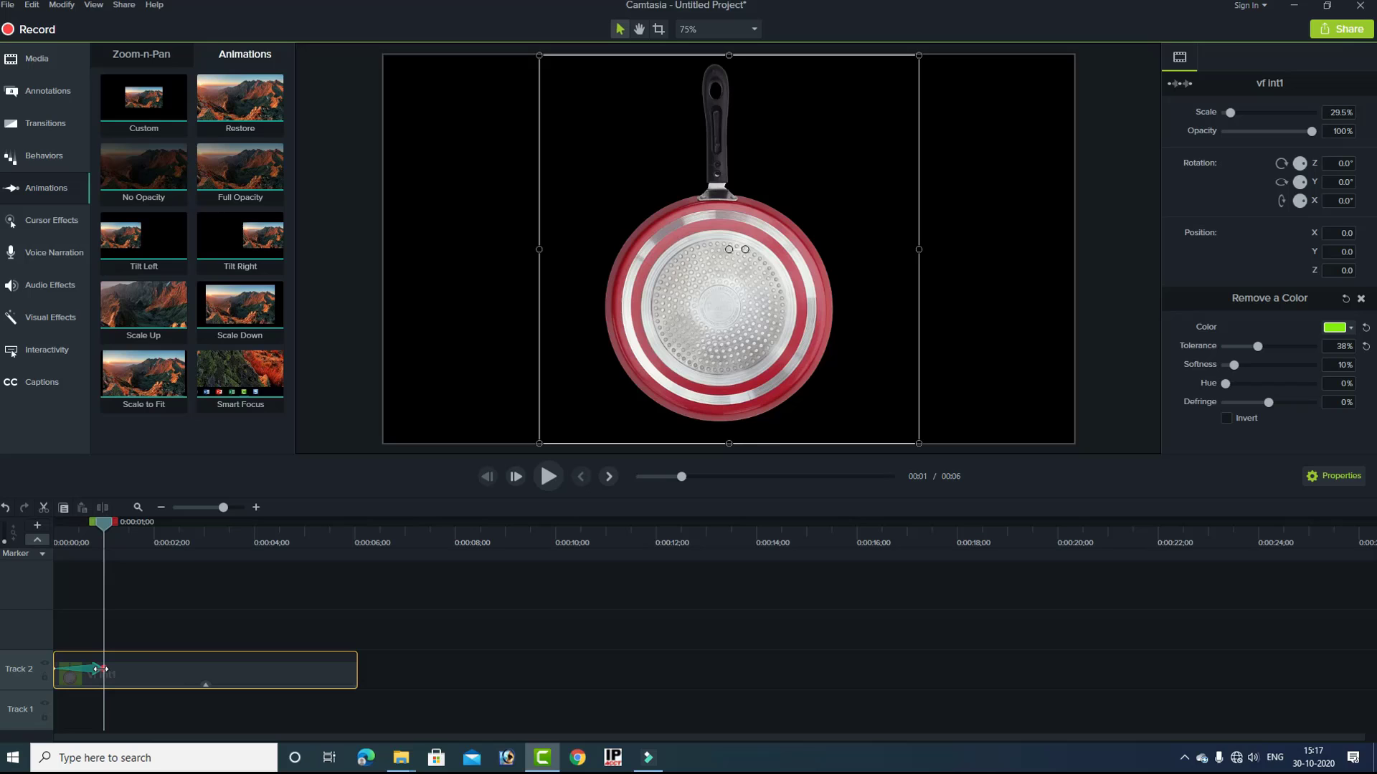
# - Set the pan's X rotation to -90° at the very start of the clip, before the animation
pyautogui.click(69, 525)
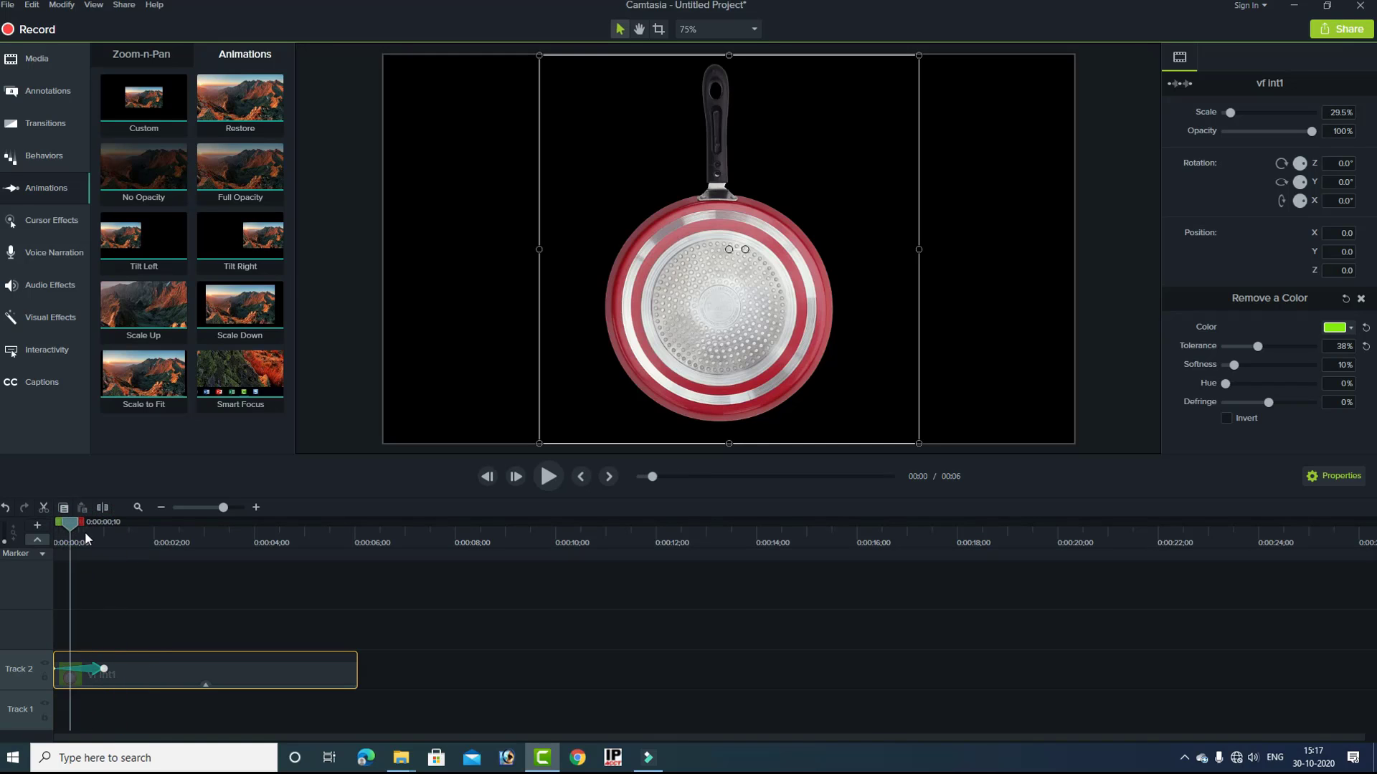
pyautogui.moveTo(86, 537); pyautogui.dragTo(56, 536)
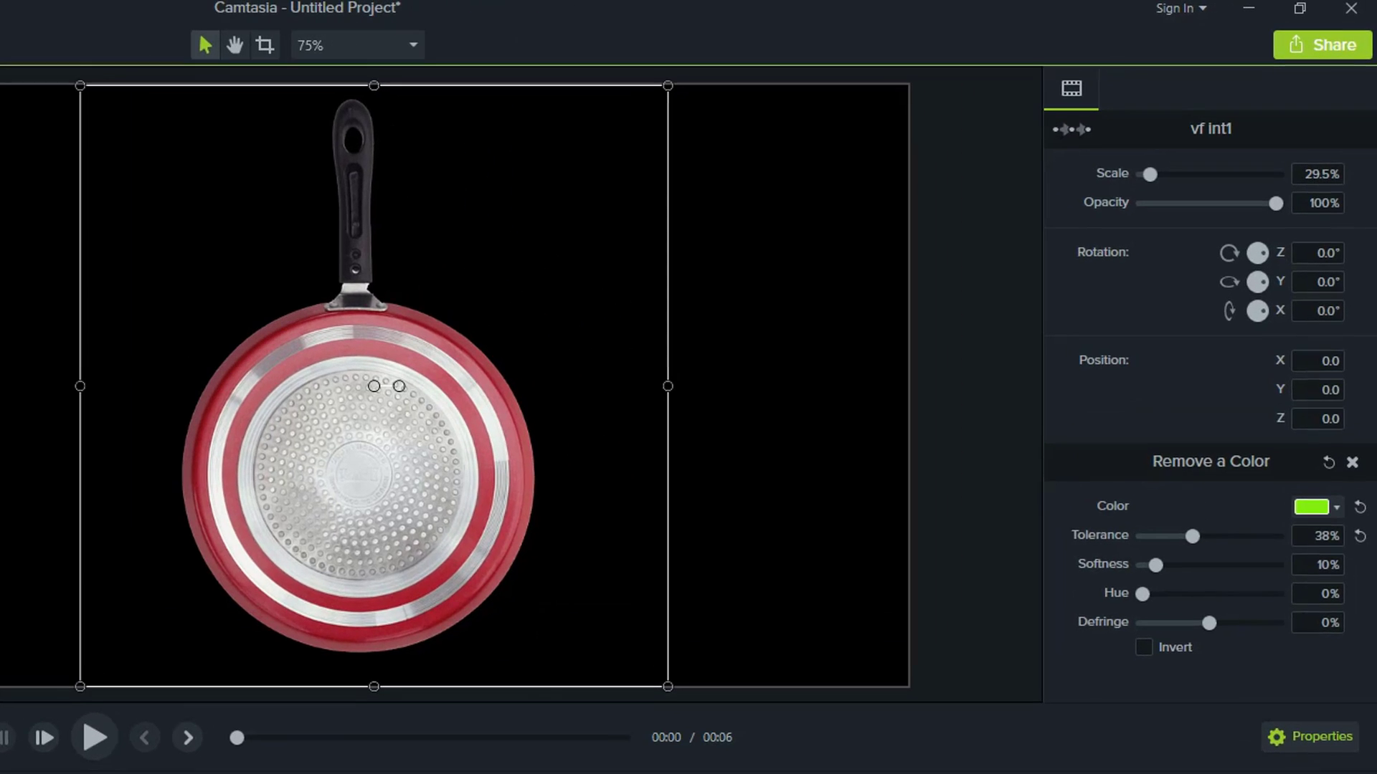
pyautogui.click(1263, 311)
pyautogui.moveTo(1262, 311); pyautogui.dragTo(1257, 317)
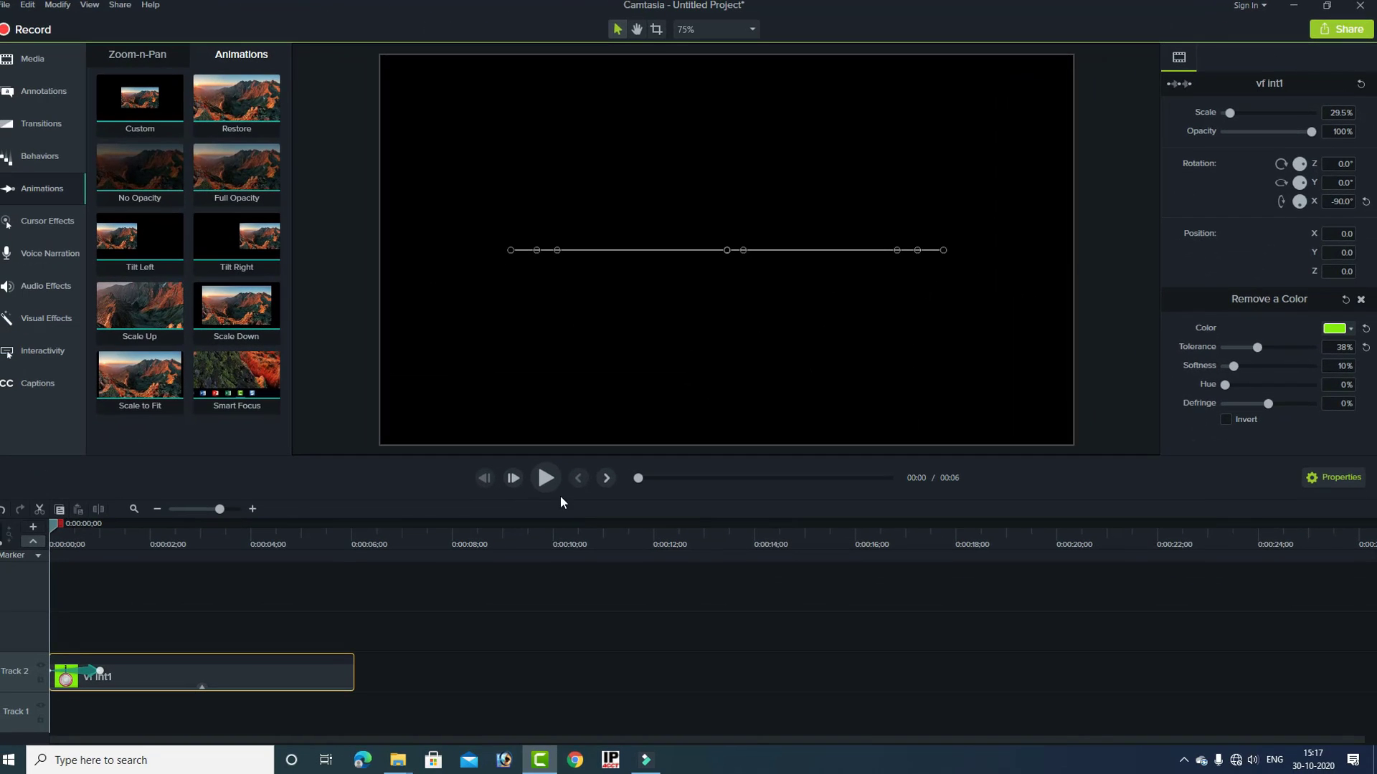
# - Play the pan's rotation animation twice from the beginning, and return the playhead to 0:00:00;00
pyautogui.click(545, 478)
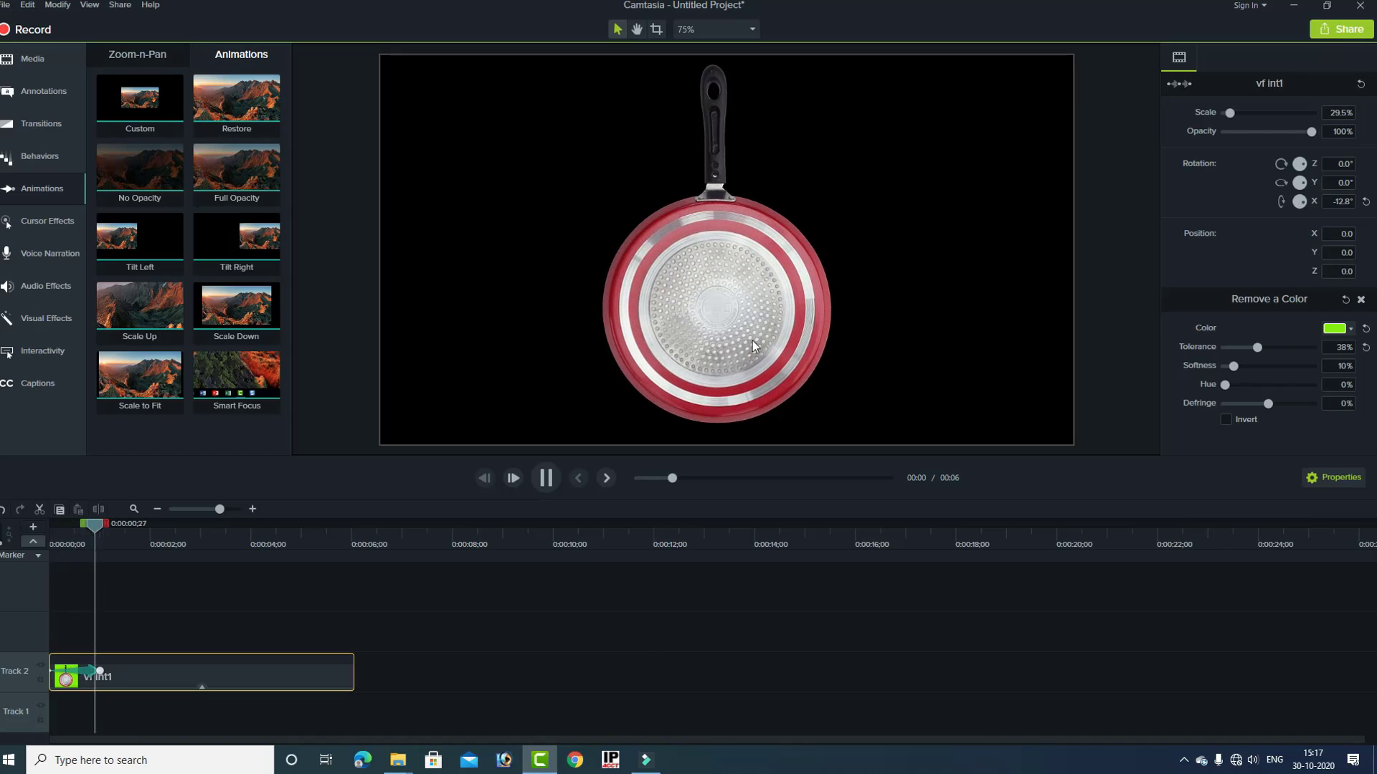
pyautogui.click(546, 478)
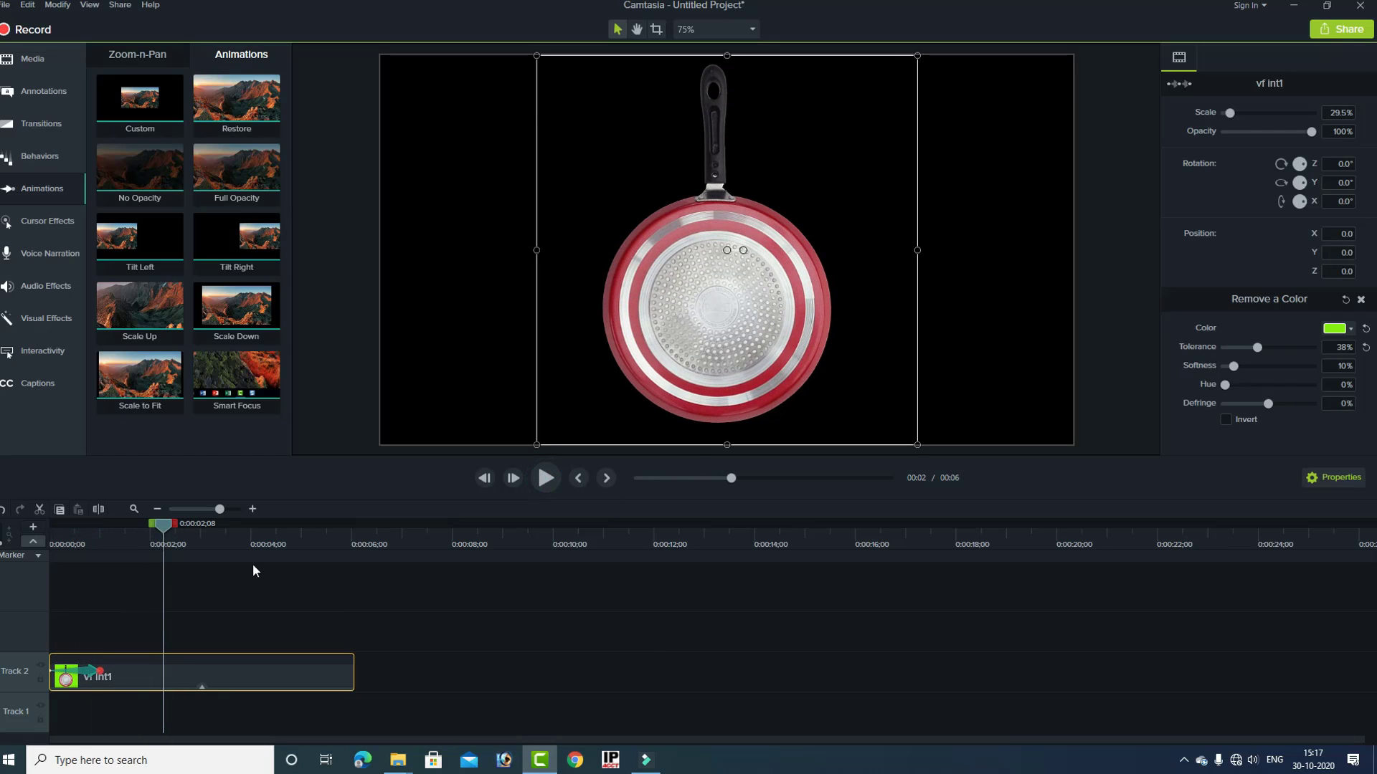
pyautogui.moveTo(162, 522); pyautogui.dragTo(54, 531)
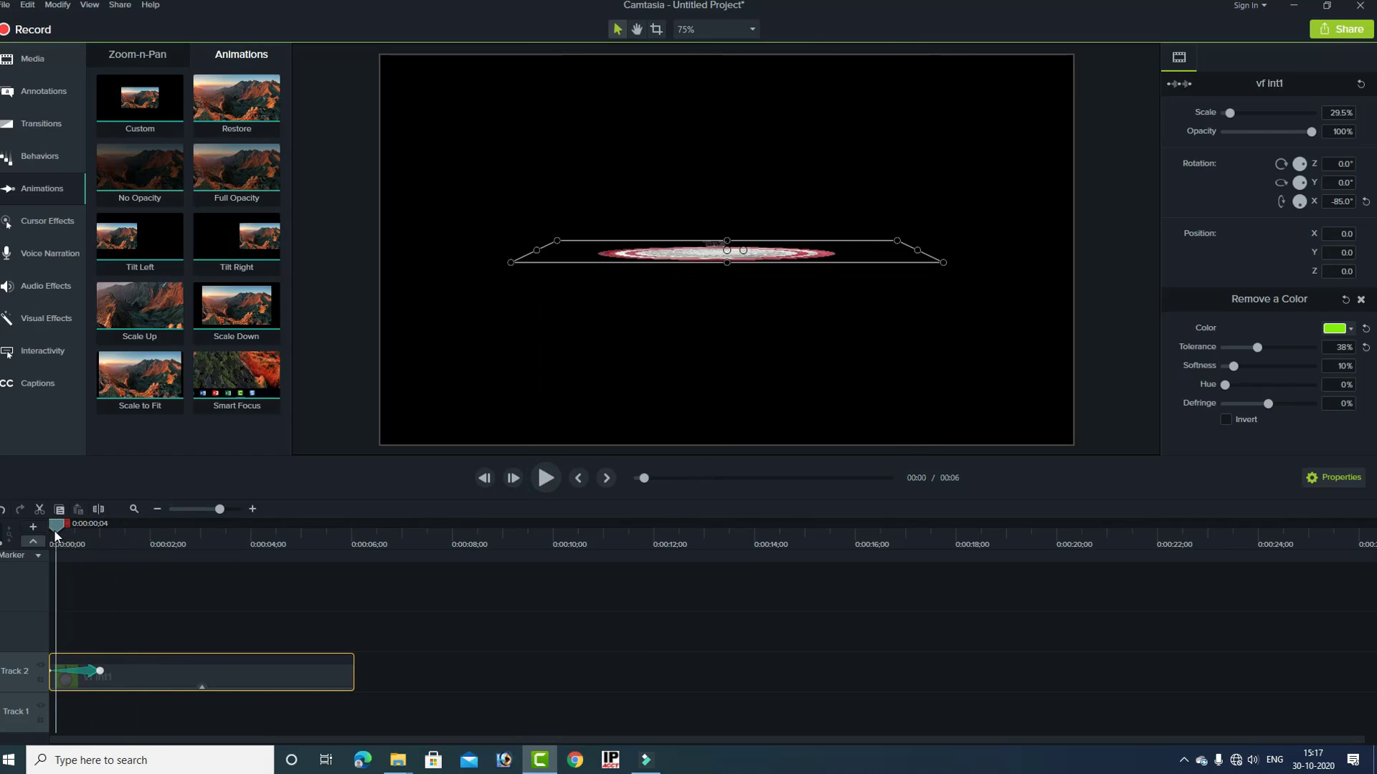
pyautogui.click(548, 483)
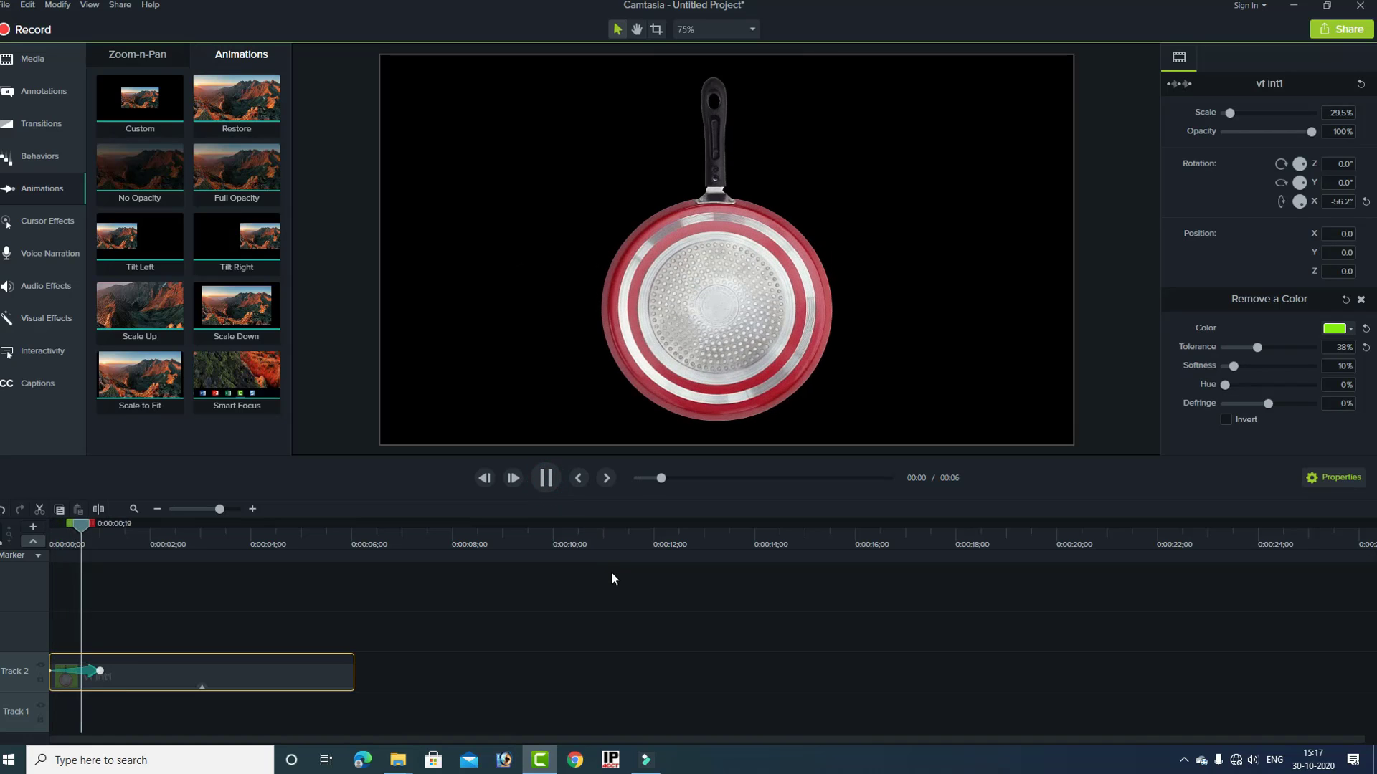
pyautogui.click(545, 479)
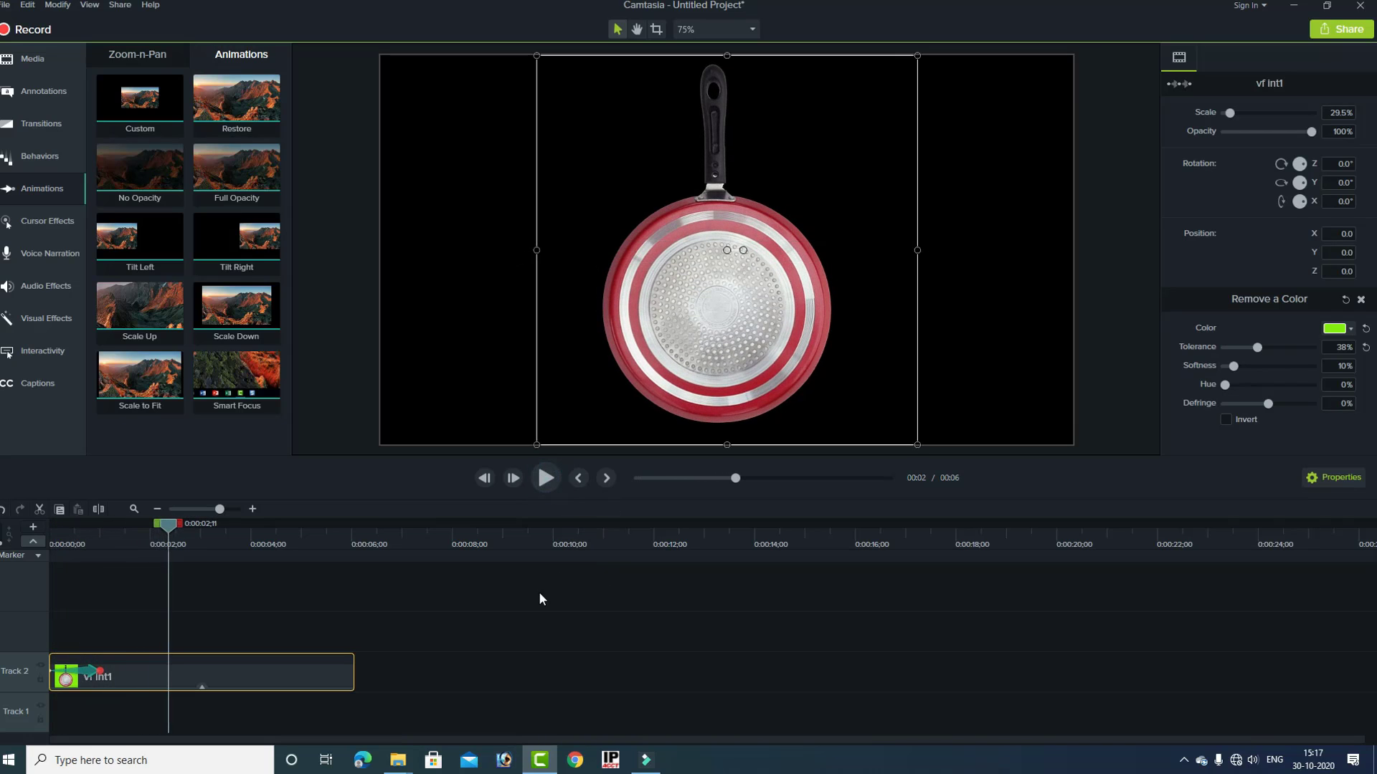
pyautogui.moveTo(172, 529); pyautogui.dragTo(120, 532)
pyautogui.click(52, 535)
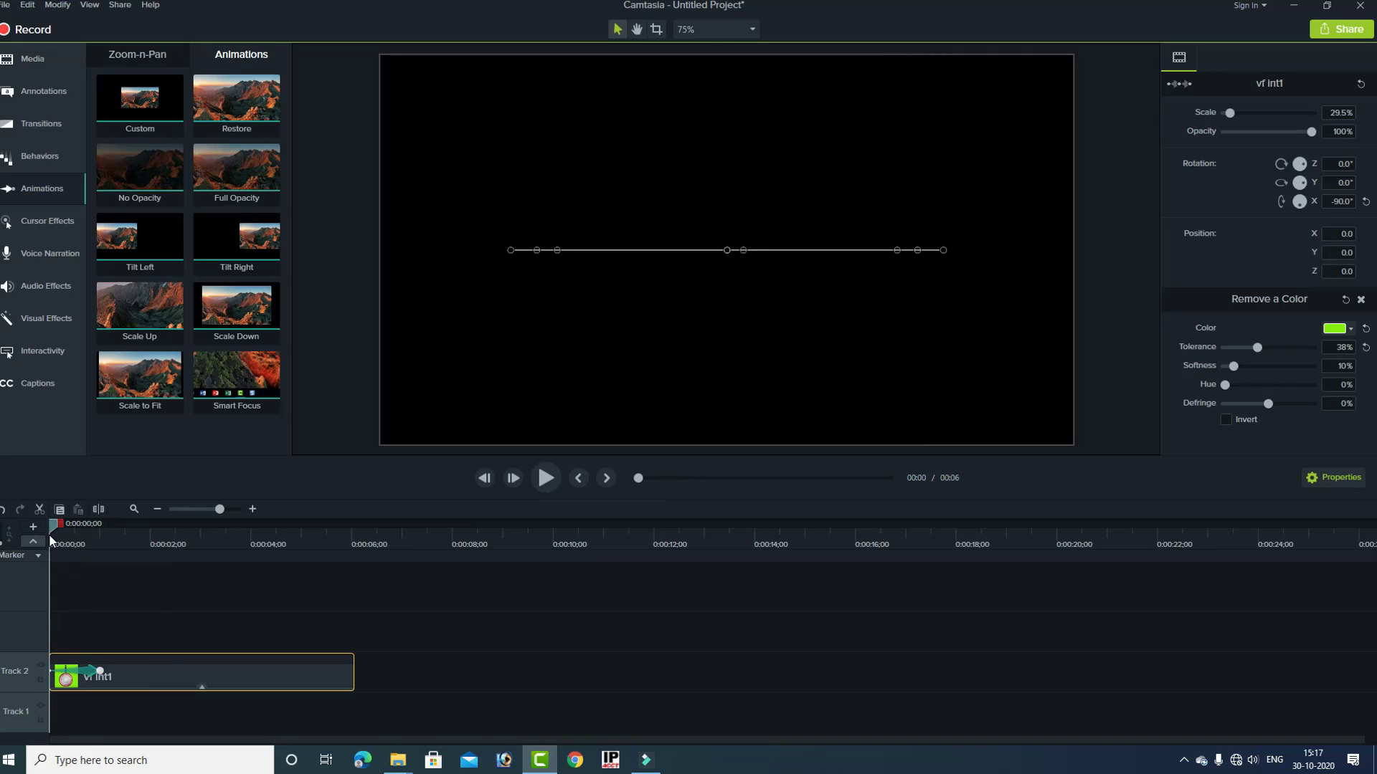
# - Shorten the pan's rotation animation to 15 frames, play it from the start, and return the playhead to 0:00:00;00
pyautogui.click(97, 670)
pyautogui.moveTo(98, 670); pyautogui.dragTo(71, 670)
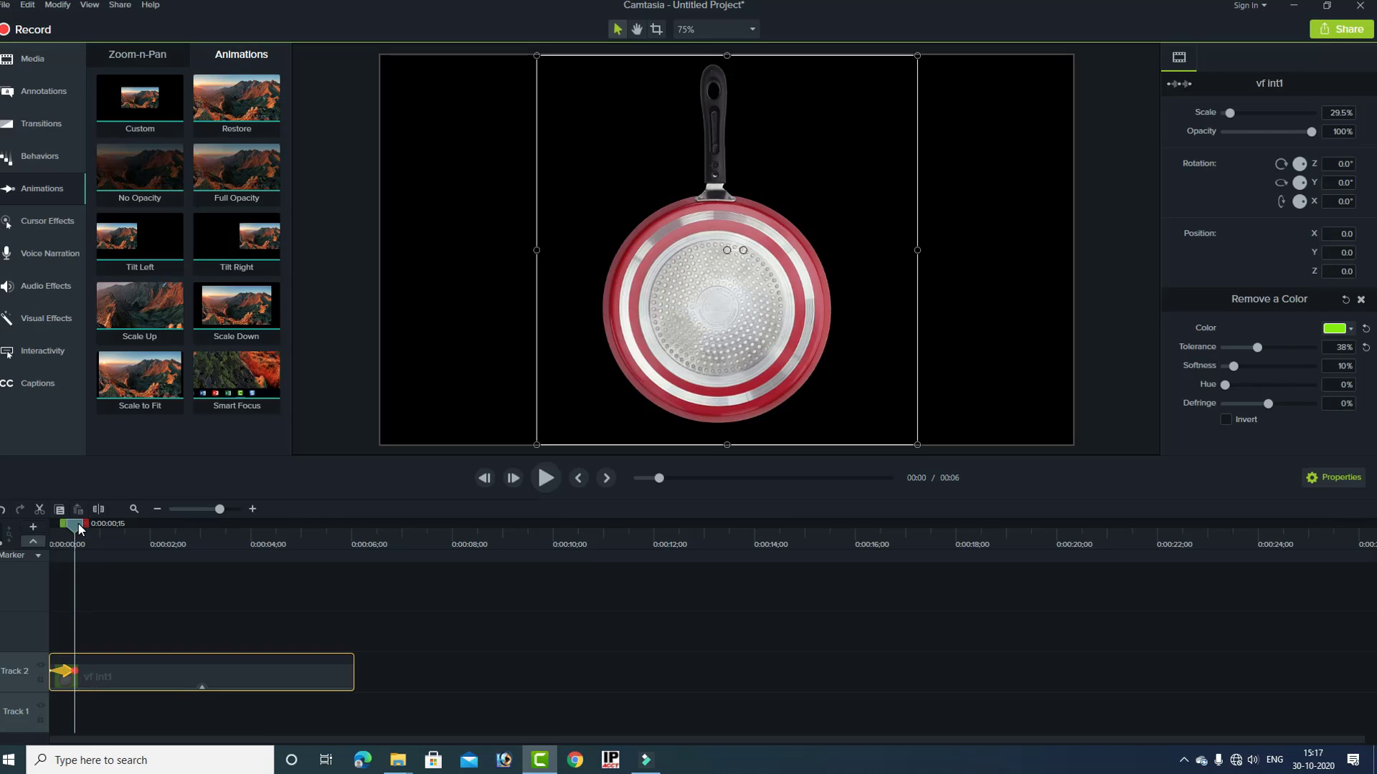
pyautogui.moveTo(79, 529); pyautogui.dragTo(45, 529)
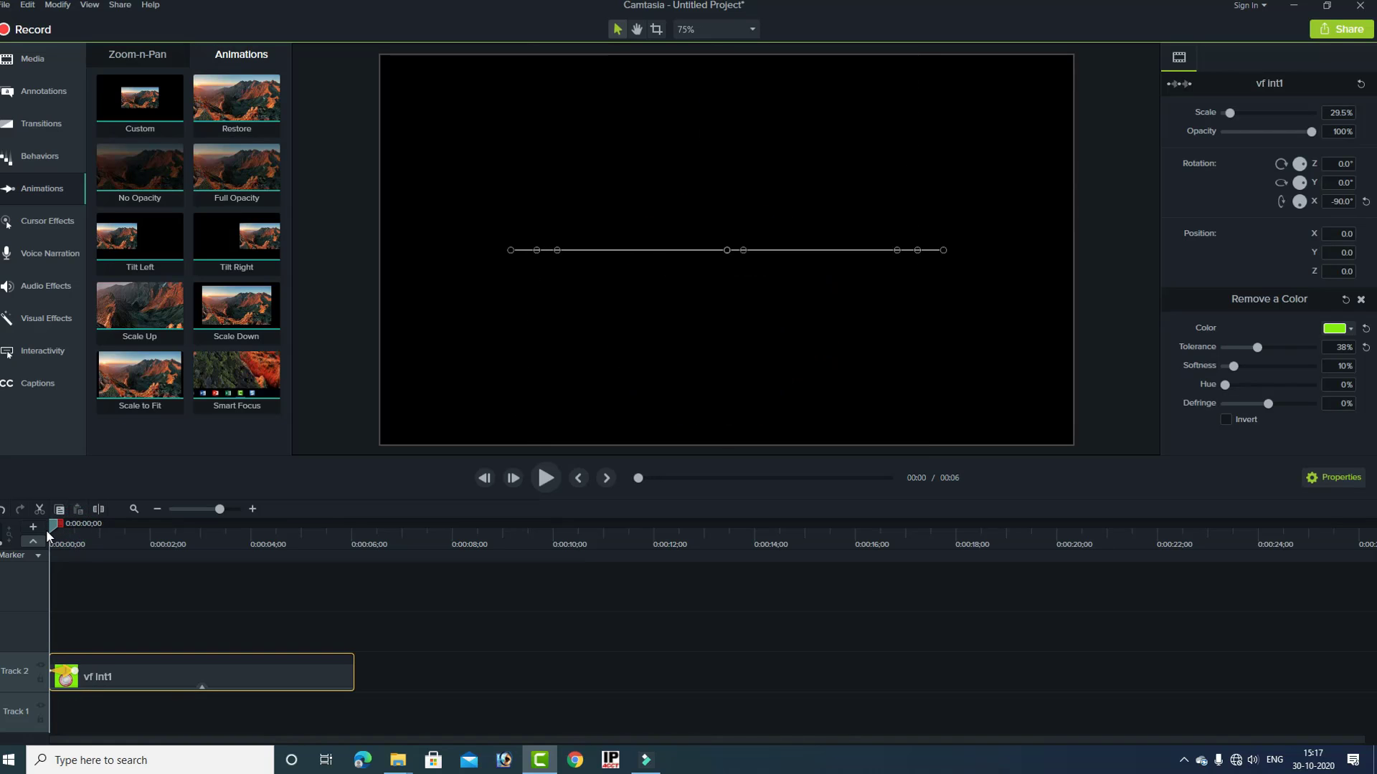
pyautogui.click(544, 479)
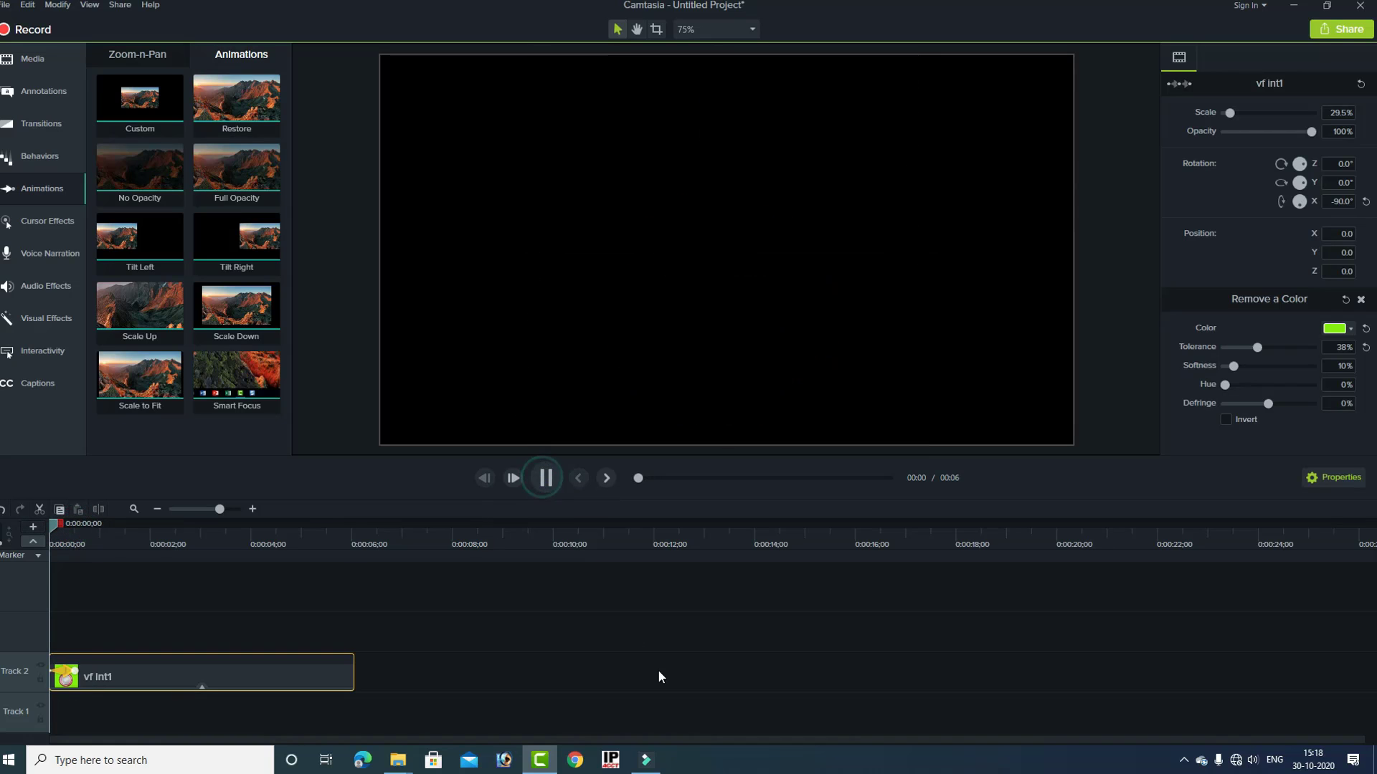
pyautogui.click(545, 480)
pyautogui.moveTo(130, 526); pyautogui.dragTo(45, 536)
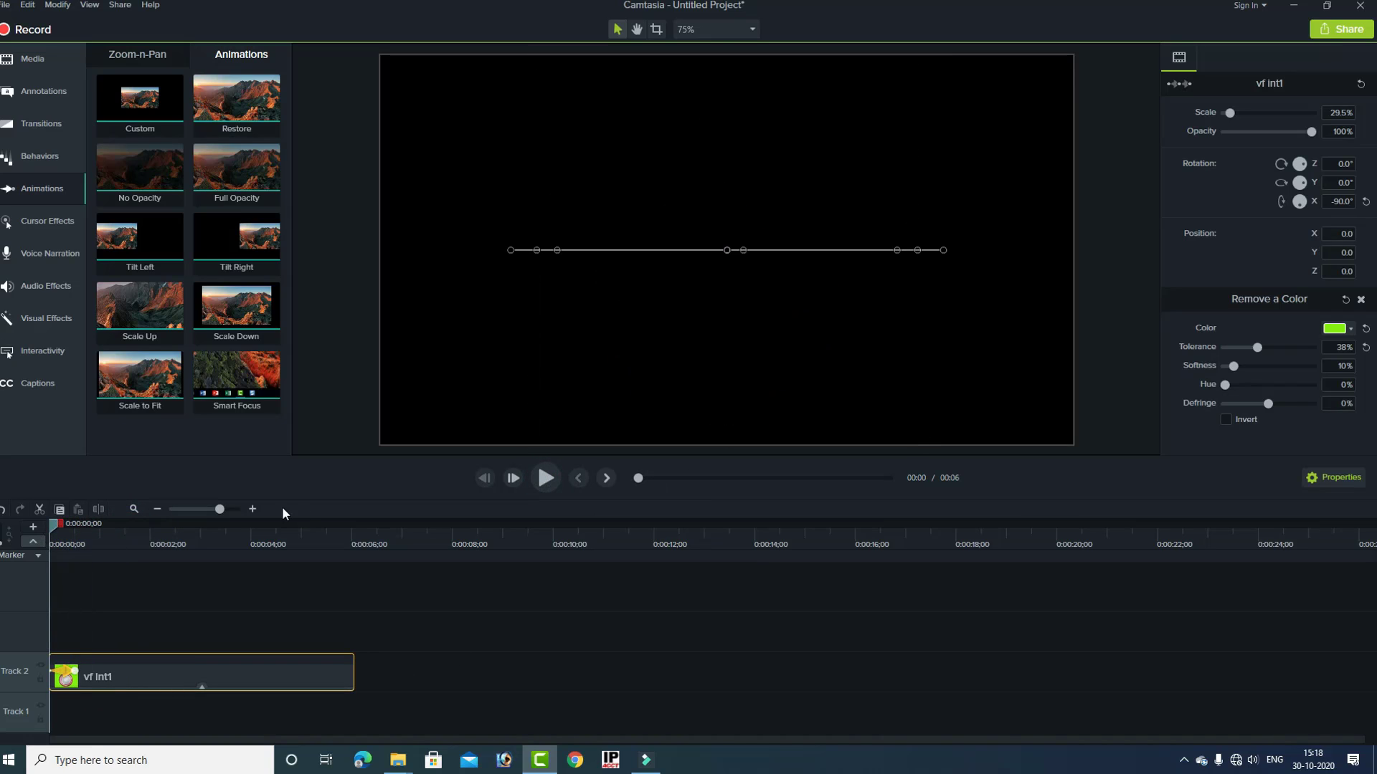
# - Shorten the pan's rotation animation to about 10 frames and play it from the beginning of the clip
pyautogui.moveTo(218, 508); pyautogui.dragTo(232, 509)
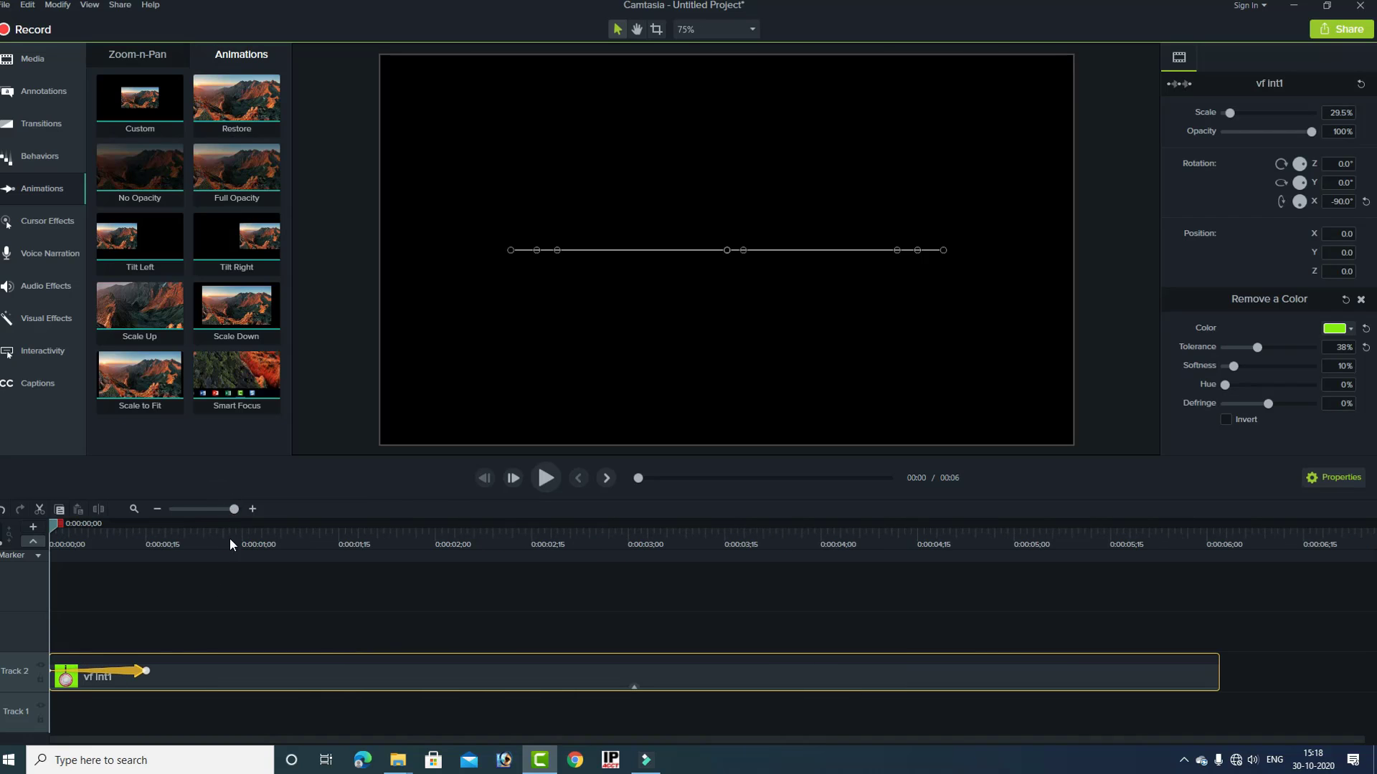
pyautogui.moveTo(146, 670); pyautogui.dragTo(116, 671)
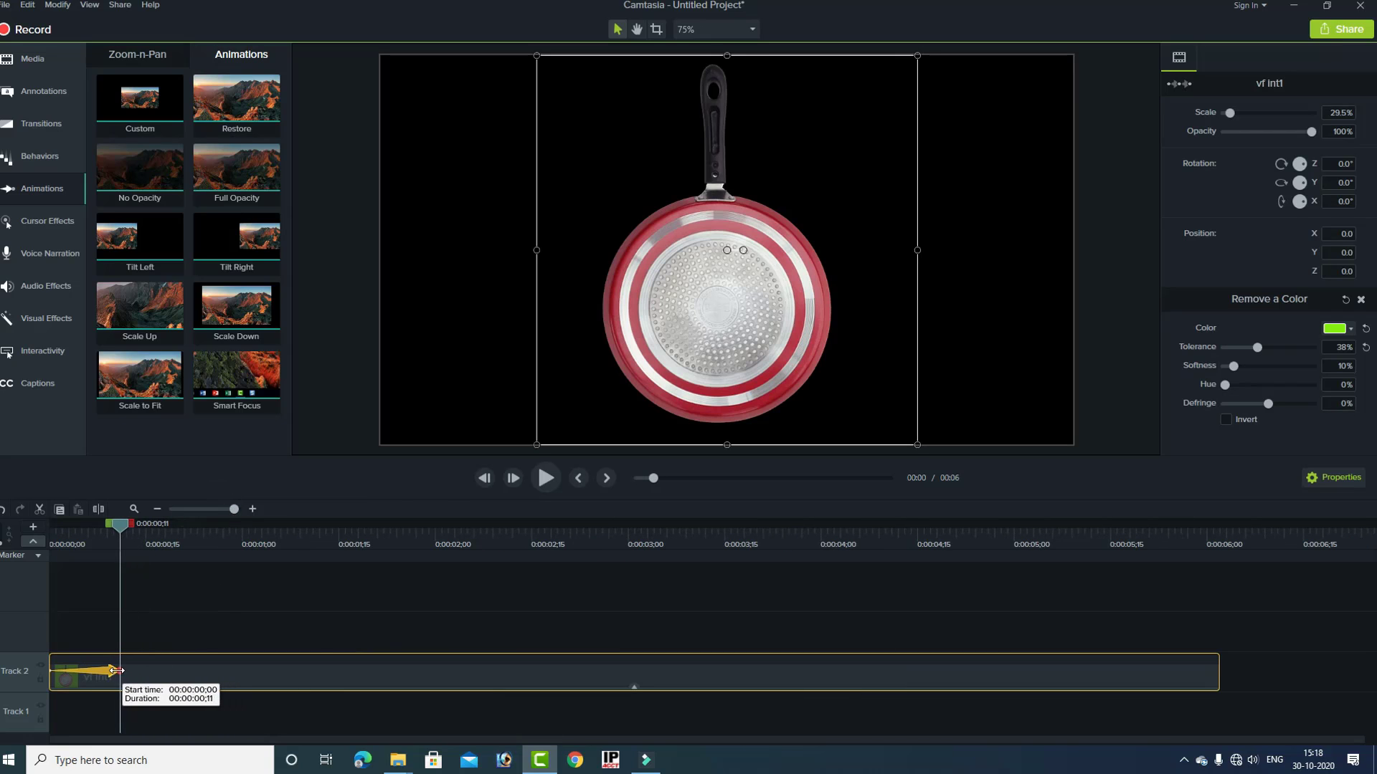
pyautogui.click(72, 537)
pyautogui.moveTo(61, 539); pyautogui.dragTo(52, 542)
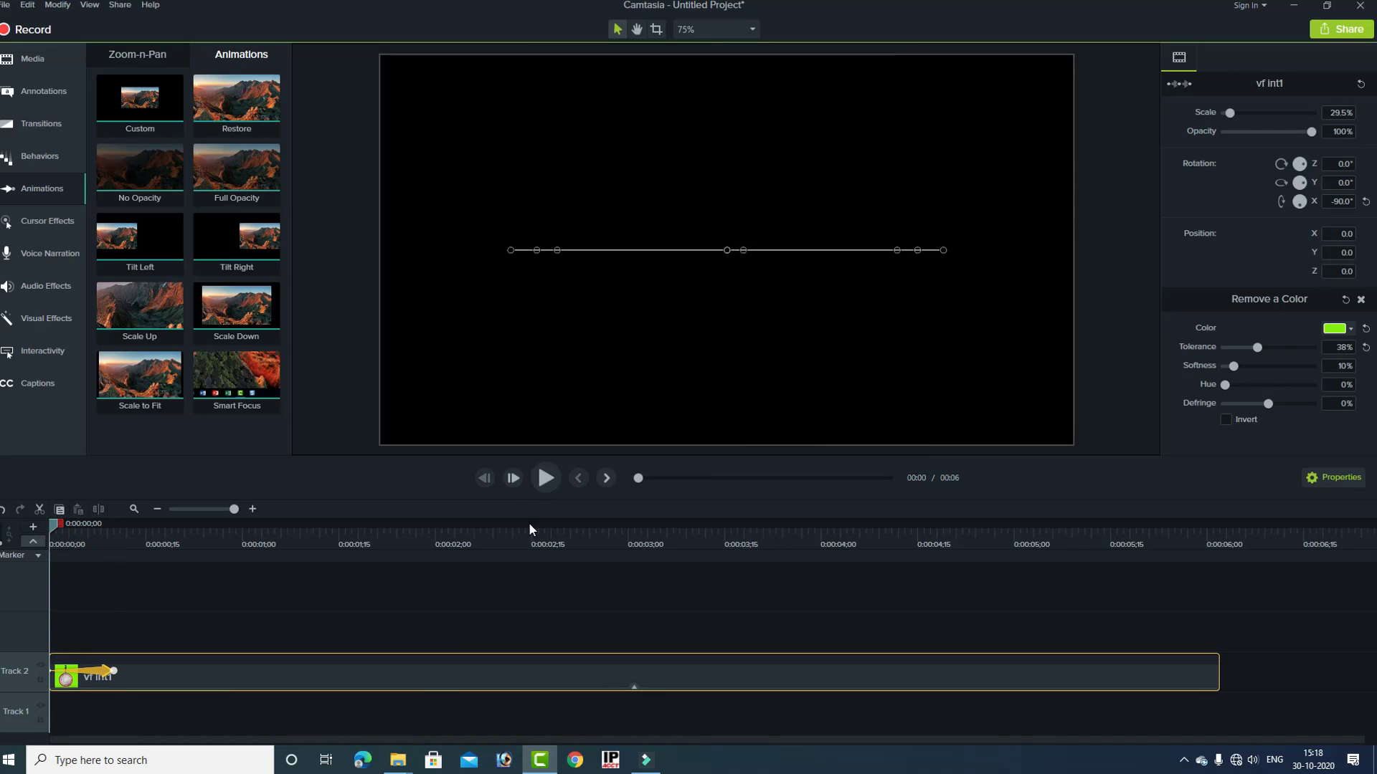
pyautogui.click(545, 477)
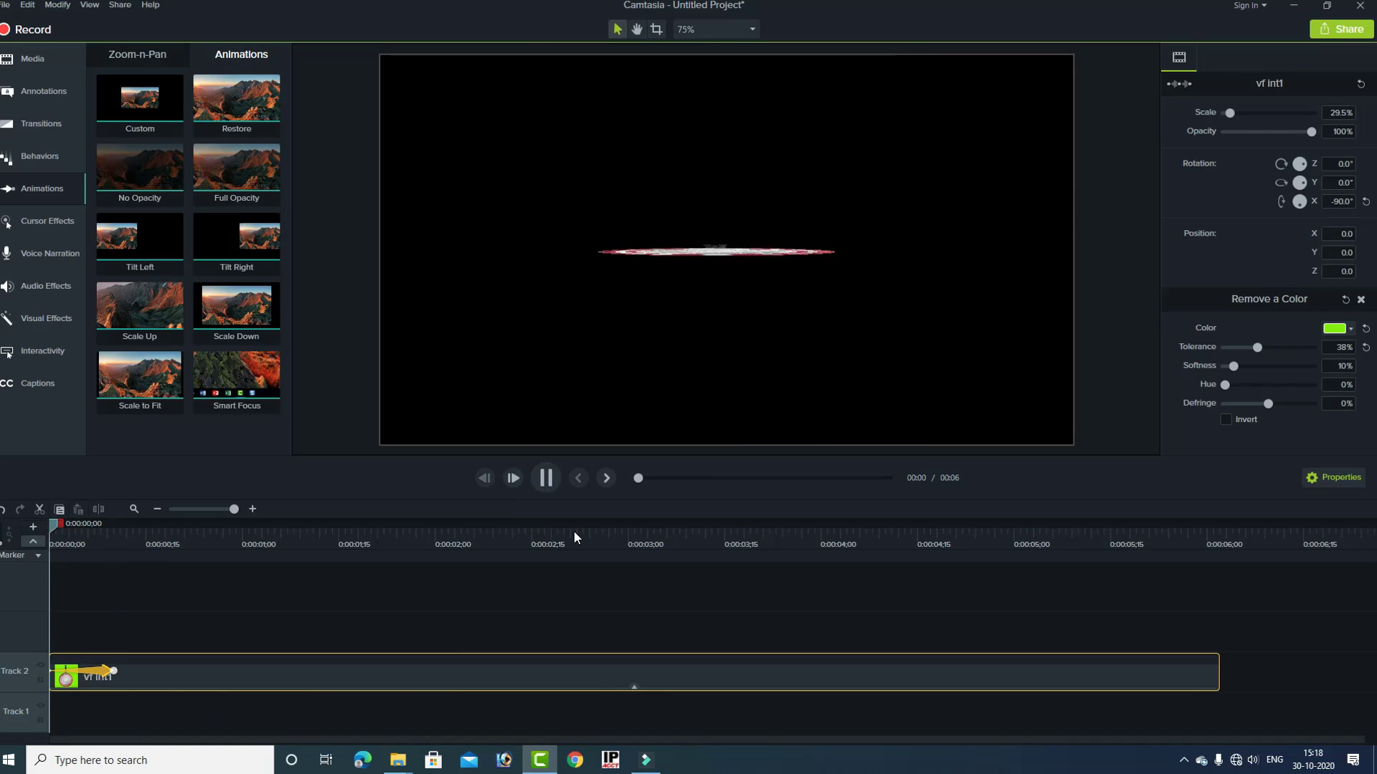
pyautogui.click(545, 478)
# - Trim the end of the vf int1 clip to just over 3 seconds and place the playhead at 0:00:00;12
pyautogui.moveTo(351, 526); pyautogui.dragTo(128, 545)
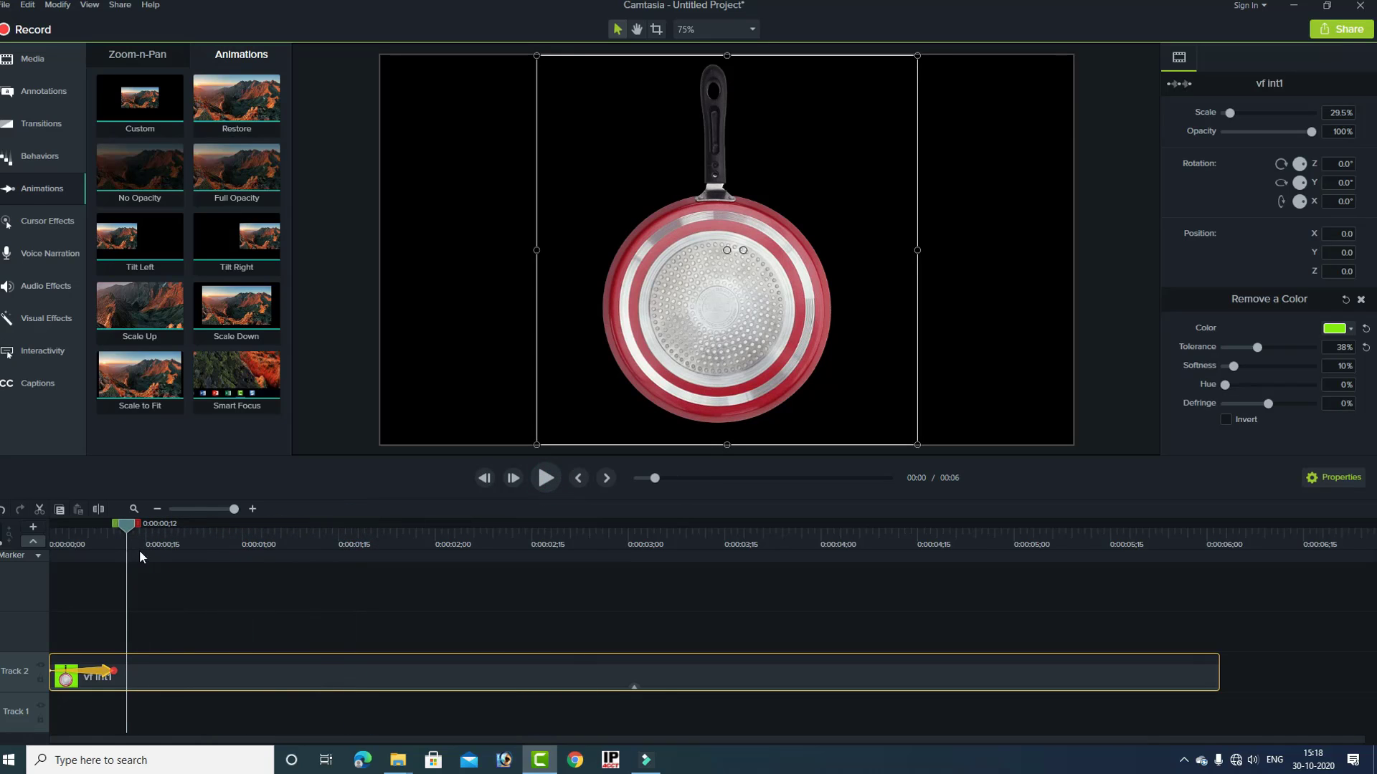
pyautogui.moveTo(1211, 673); pyautogui.dragTo(692, 671)
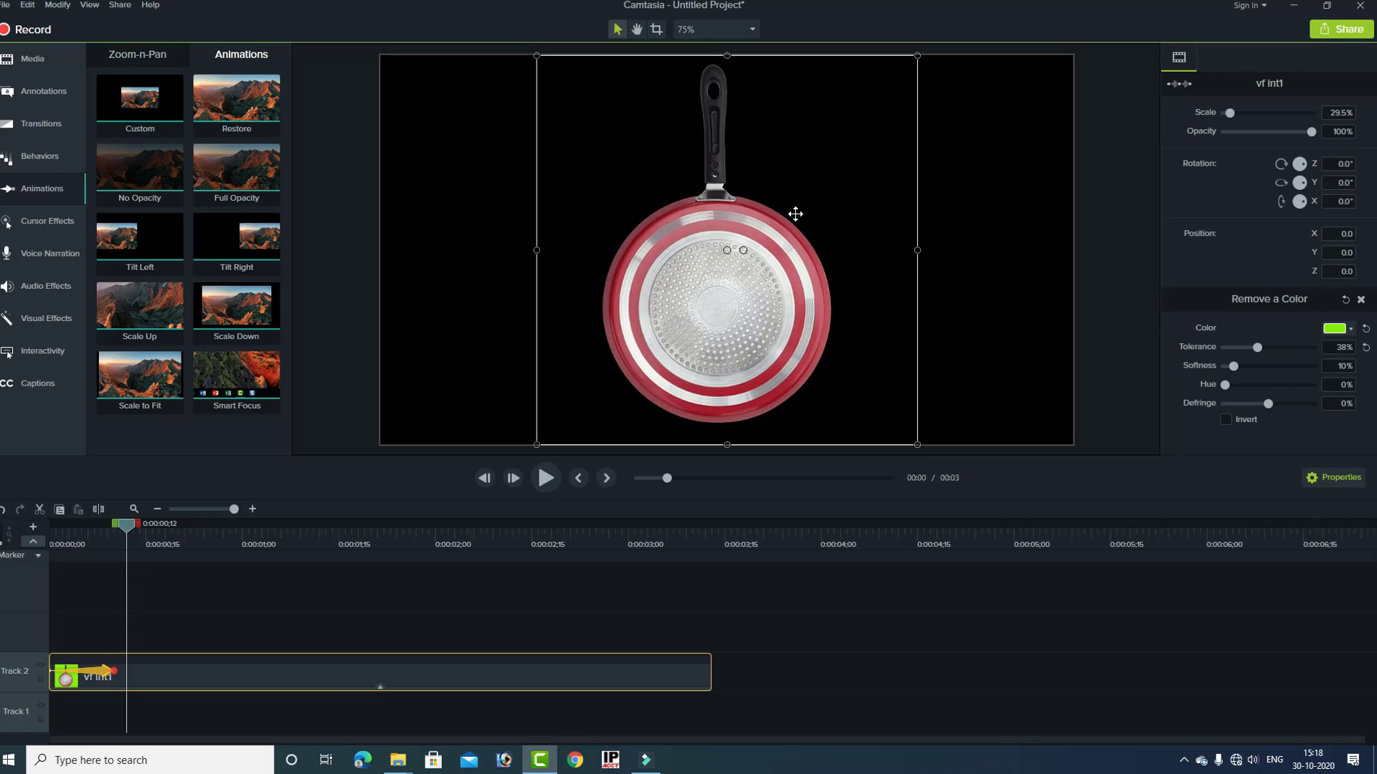
pyautogui.moveTo(133, 530)
pyautogui.mouseDown()
pyautogui.moveTo(106, 534)
pyautogui.moveTo(132, 538)
pyautogui.mouseUp()
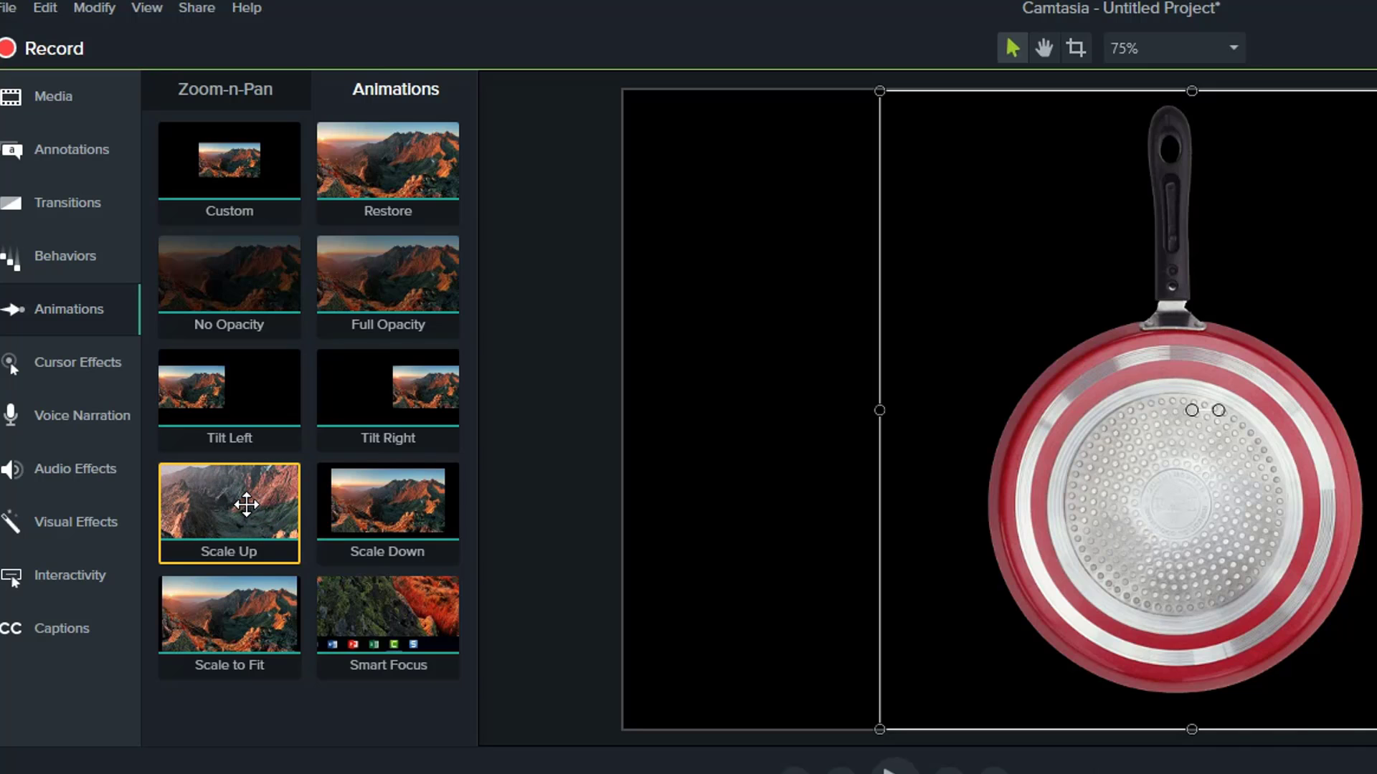
# - Add a Scale Up animation to the vf int1 clip, running from 0:00:00;12 to 0:00:01;12, and select it
pyautogui.click(224, 503)
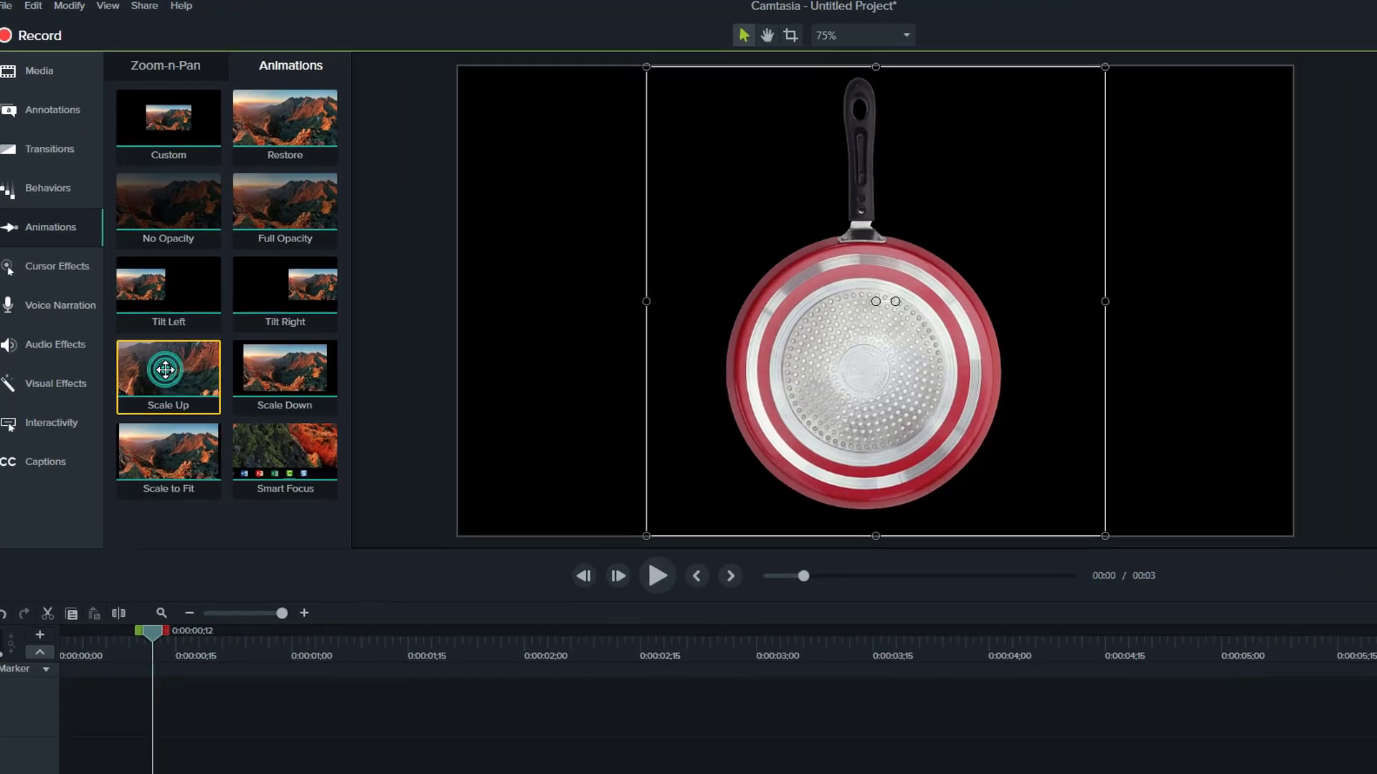
pyautogui.moveTo(165, 369); pyautogui.dragTo(168, 669)
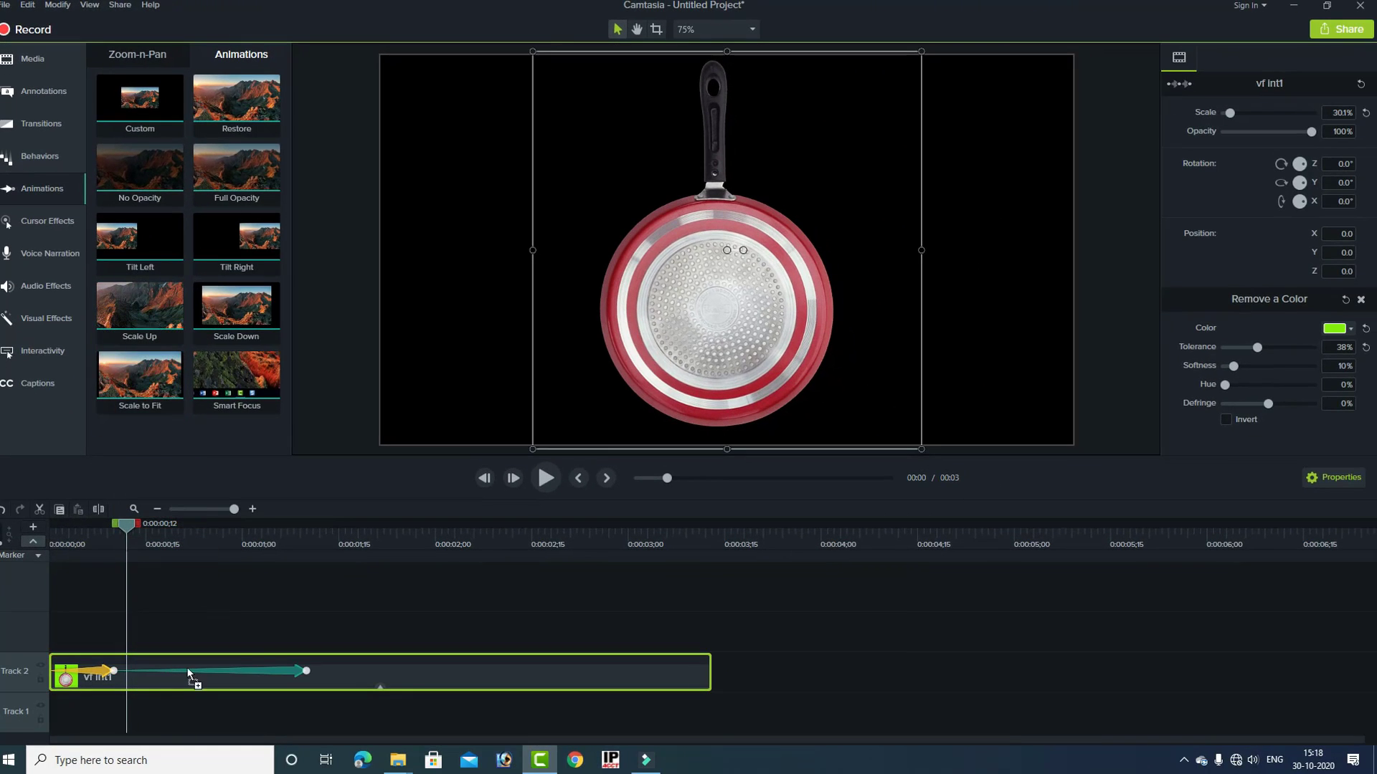
pyautogui.moveTo(320, 661); pyautogui.dragTo(316, 663)
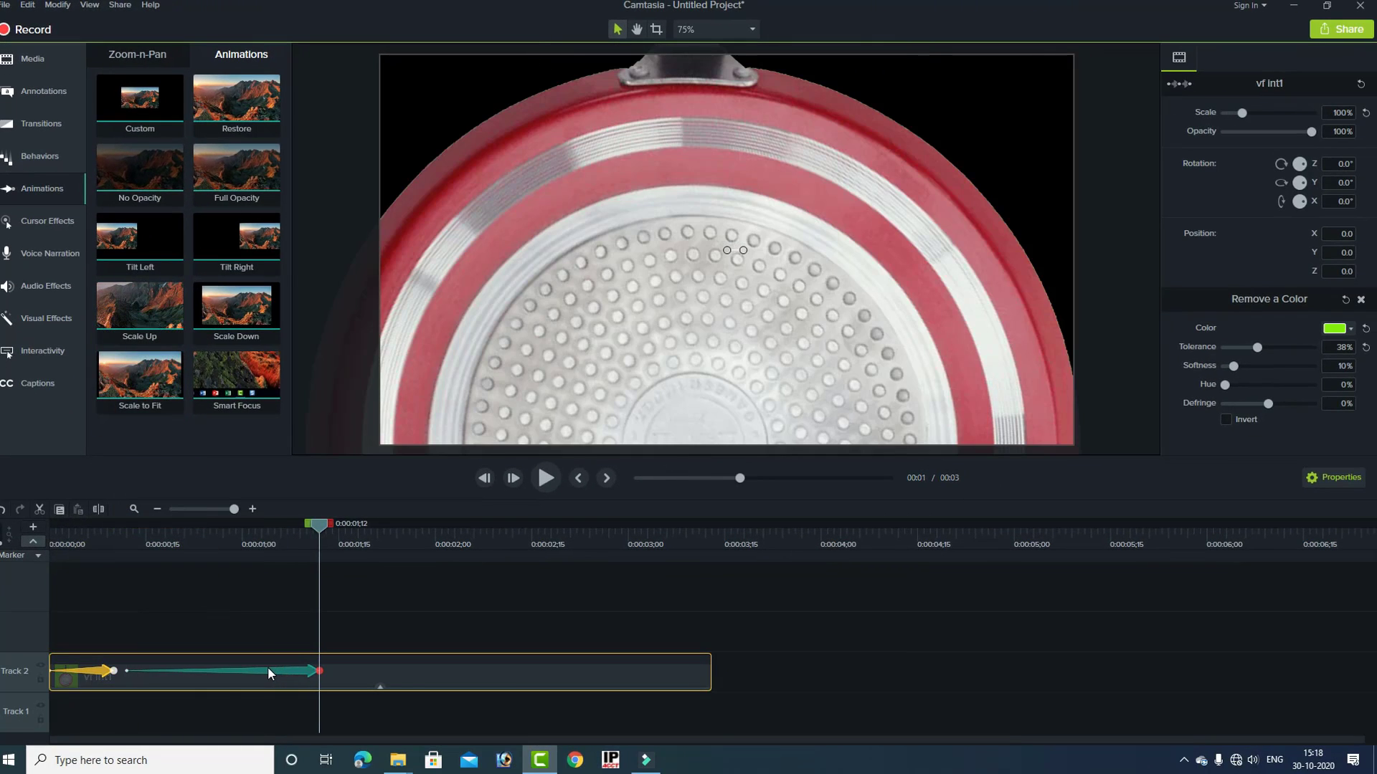
pyautogui.click(268, 667)
# - Play the pan's Scale Up animation from 0:00:00;11
pyautogui.moveTo(135, 535); pyautogui.dragTo(123, 531)
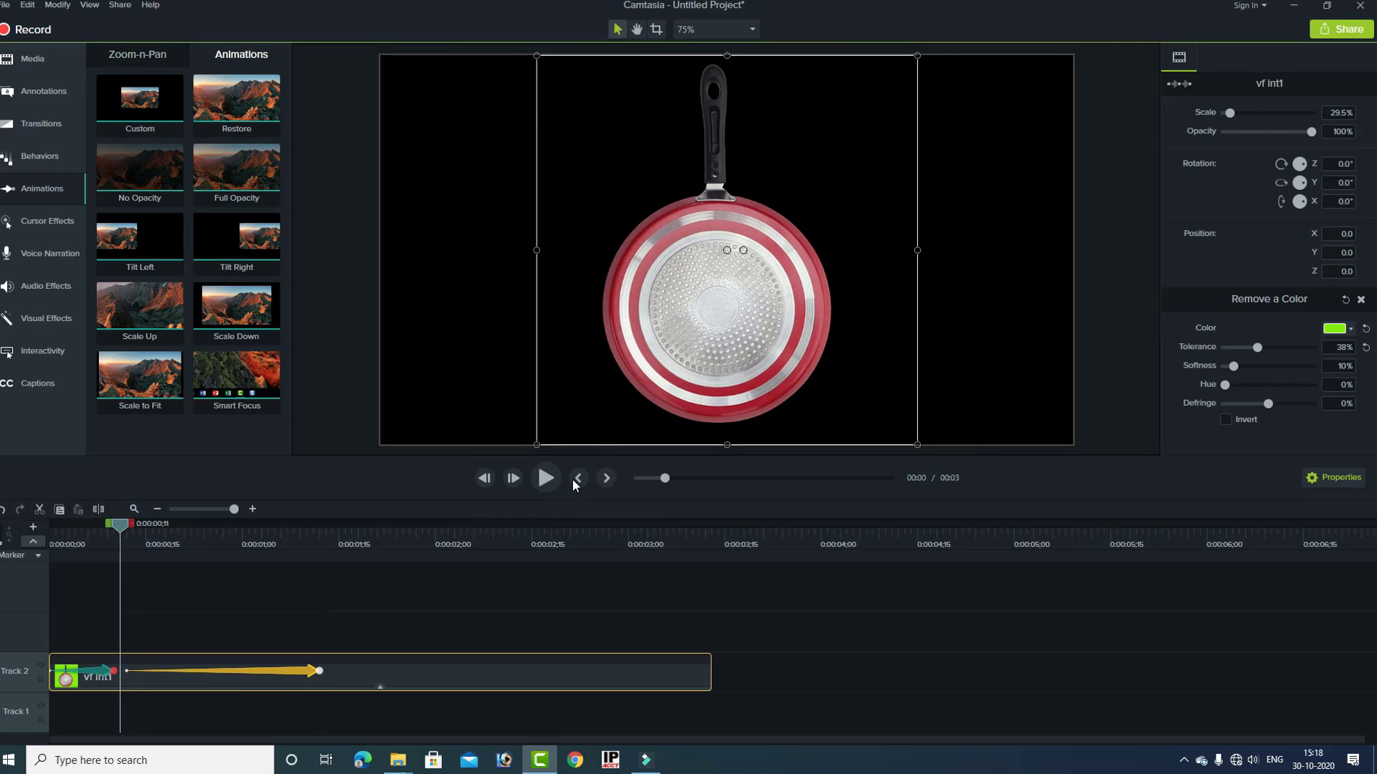
pyautogui.click(547, 478)
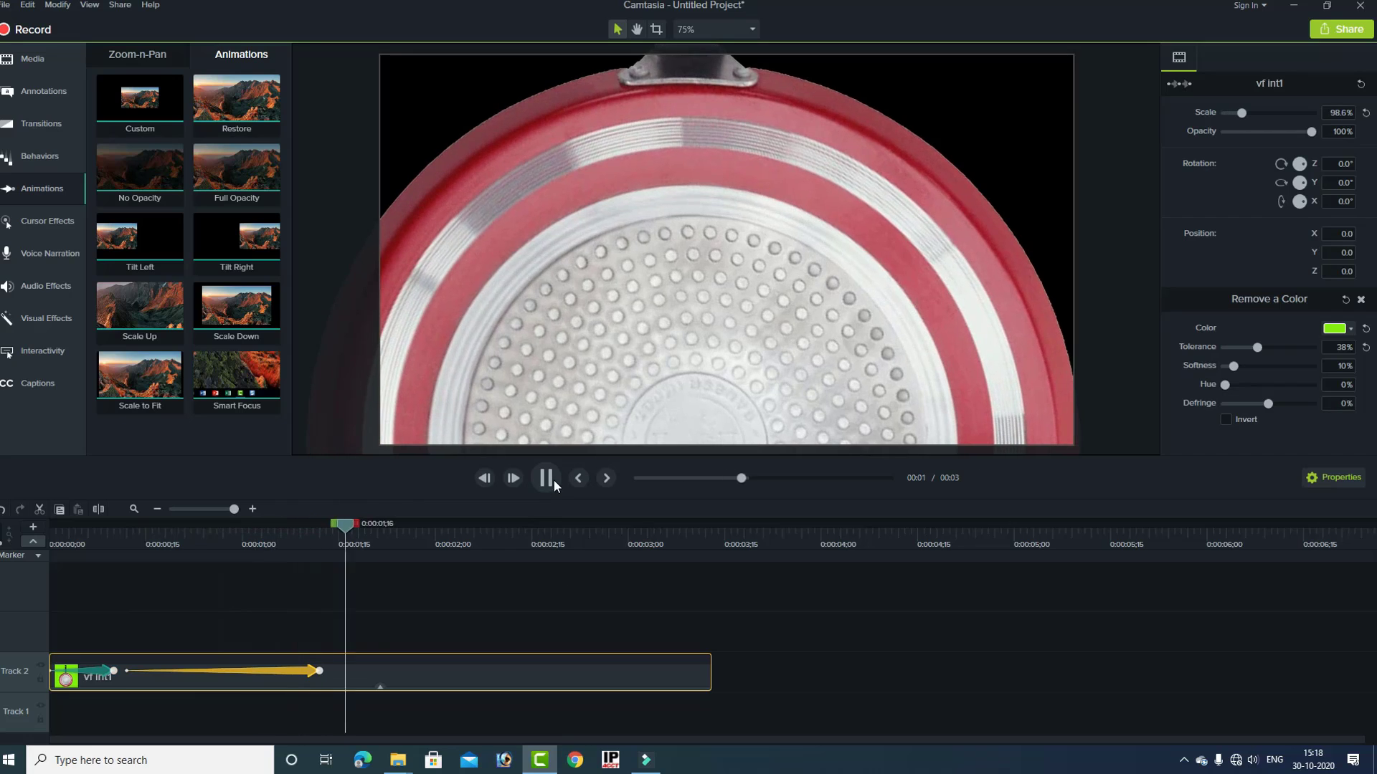
pyautogui.press('space')
# - At the end of the Scale Up animation (0:00:01;12), resize the pan on the canvas to 50% scale
pyautogui.moveTo(436, 523); pyautogui.dragTo(326, 535)
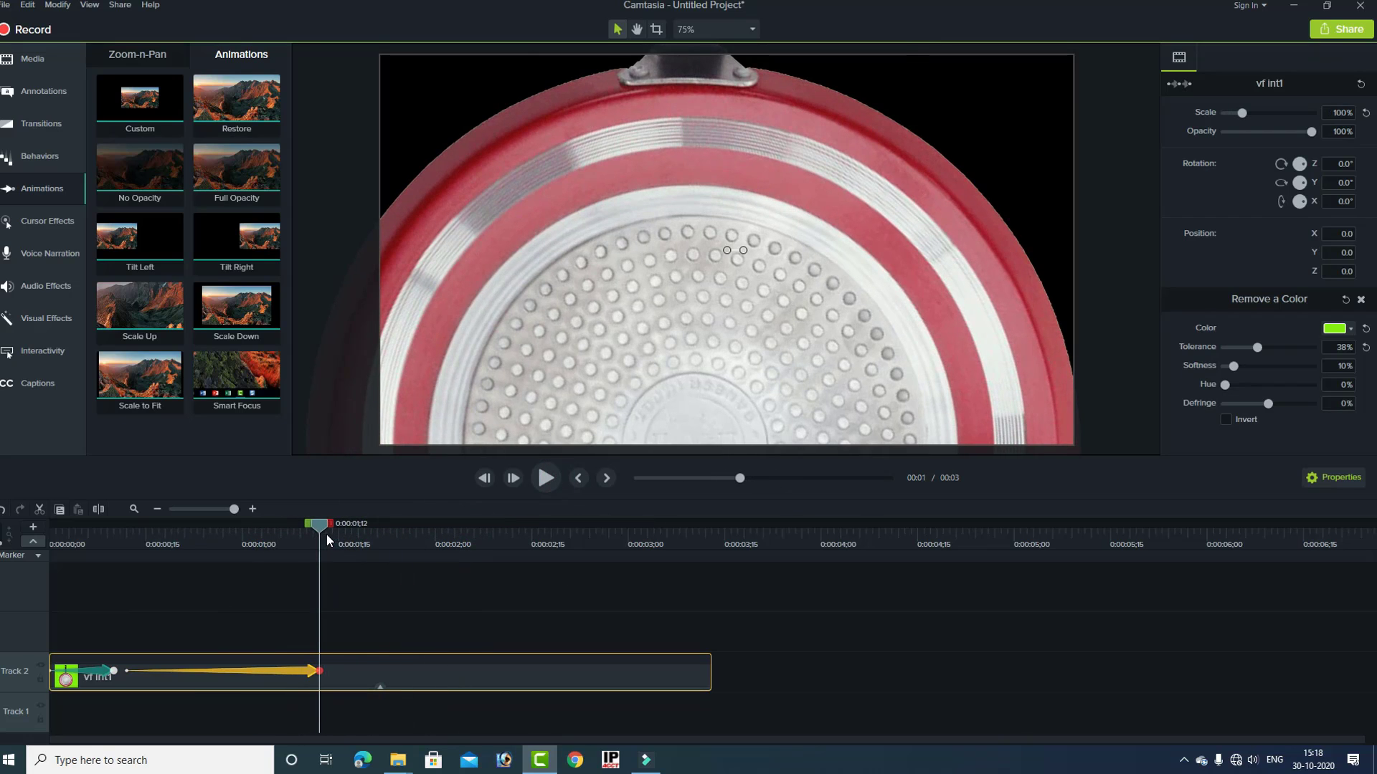
pyautogui.click(719, 276)
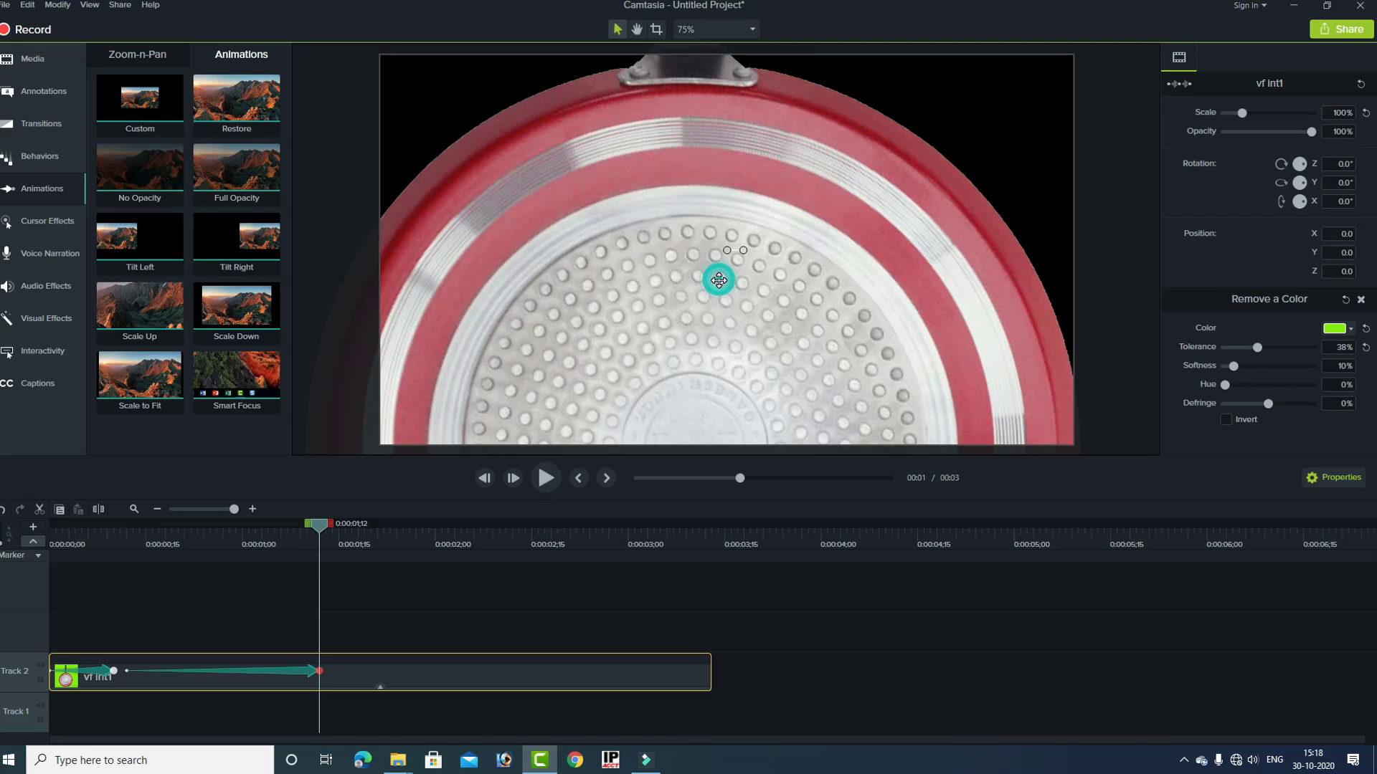
pyautogui.scroll(2, 713, 294)
pyautogui.scroll(-3, 713, 296)
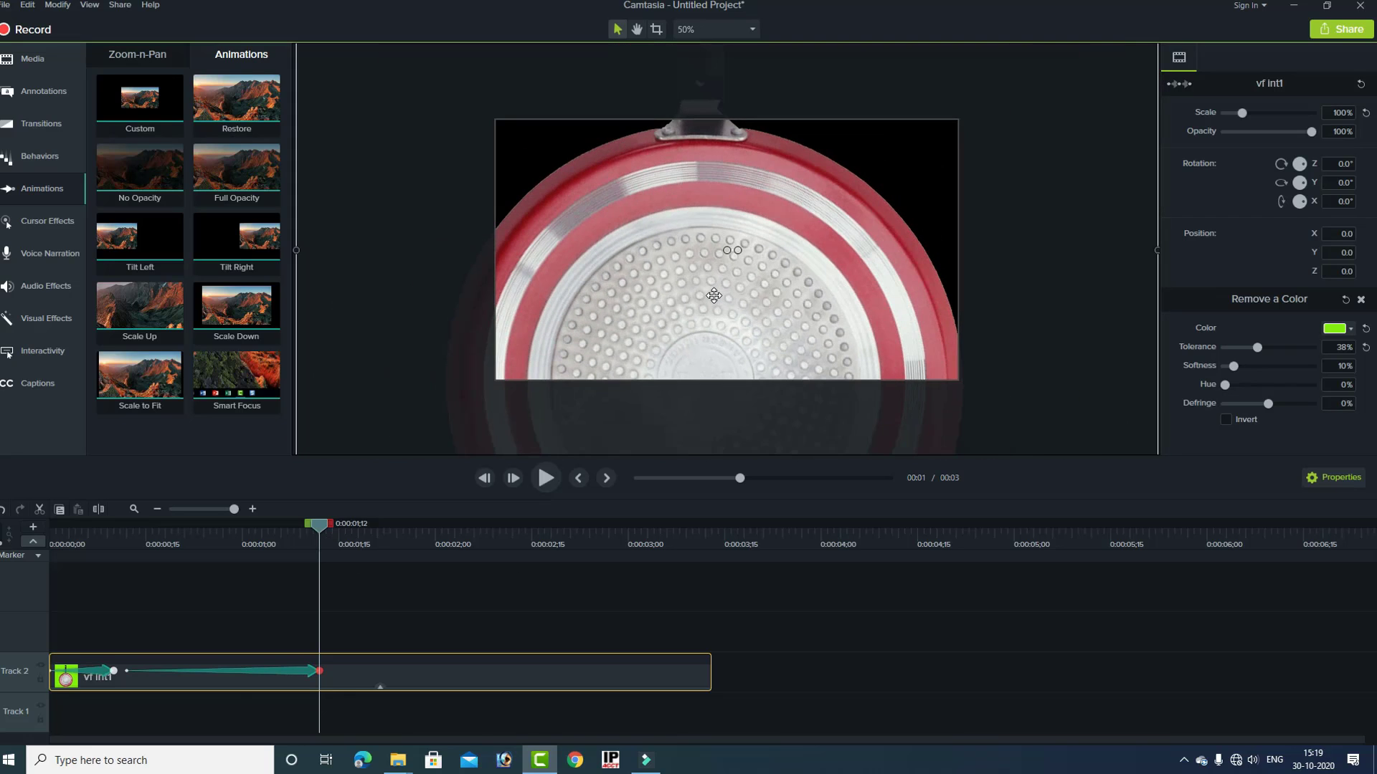
pyautogui.scroll(-4, 713, 296)
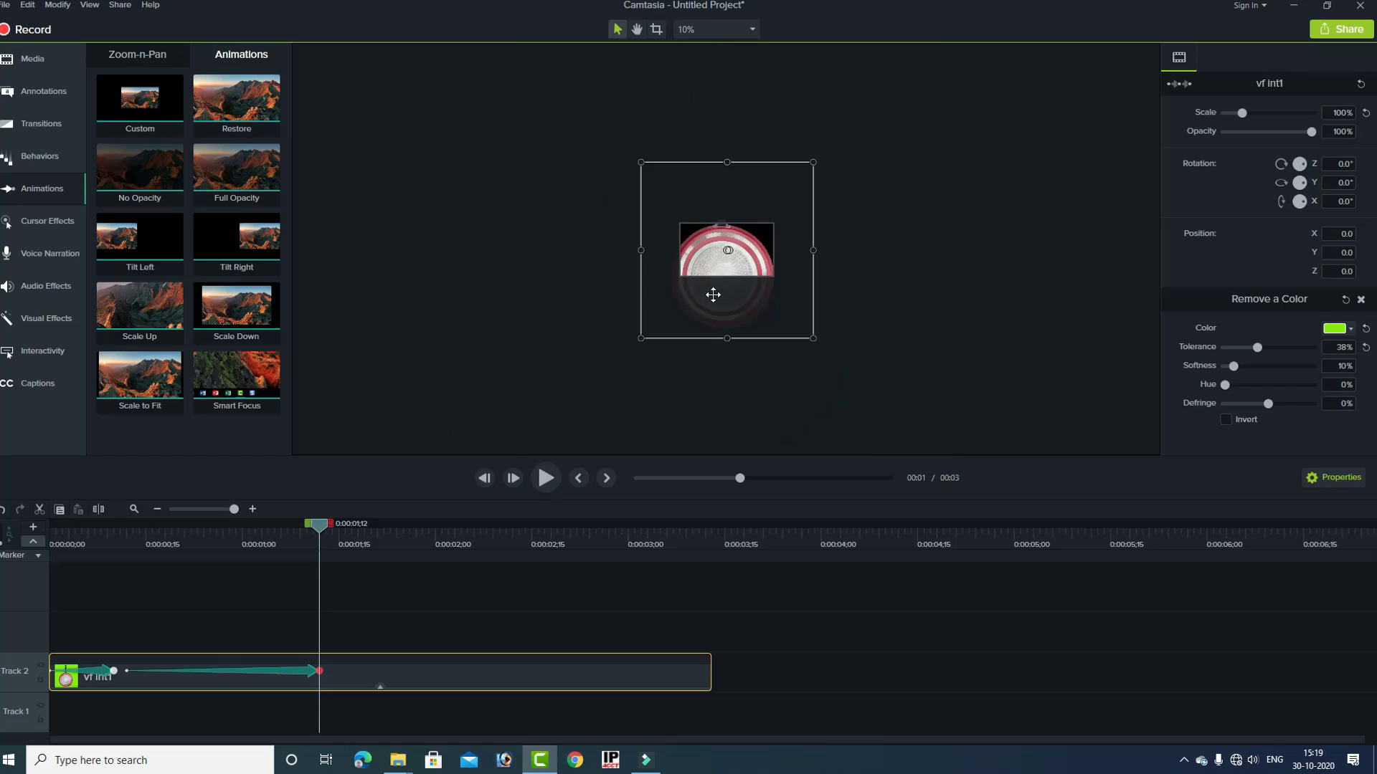
pyautogui.scroll(1, 713, 295)
pyautogui.scroll(-2, 712, 295)
pyautogui.moveTo(639, 160); pyautogui.dragTo(727, 250)
pyautogui.moveTo(755, 303); pyautogui.dragTo(751, 308)
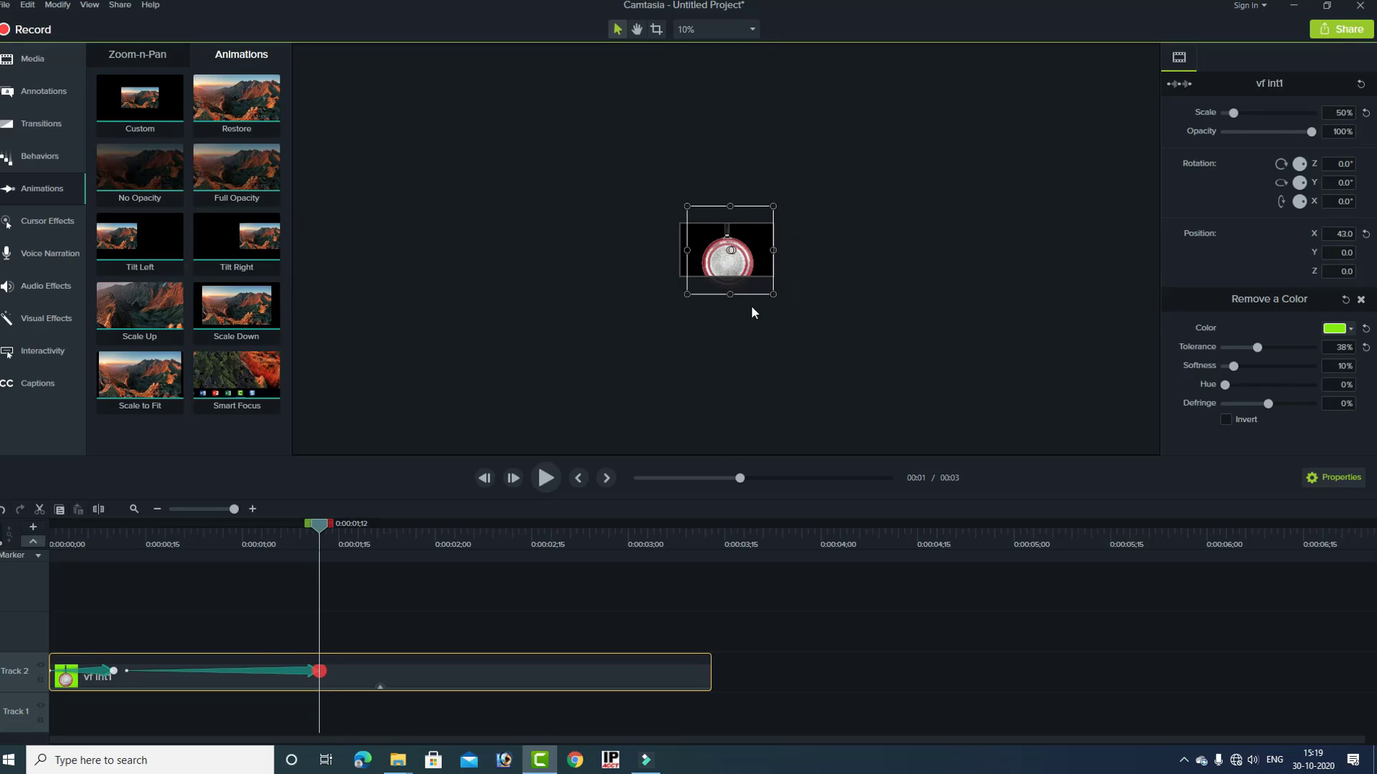
pyautogui.scroll(3, 833, 303)
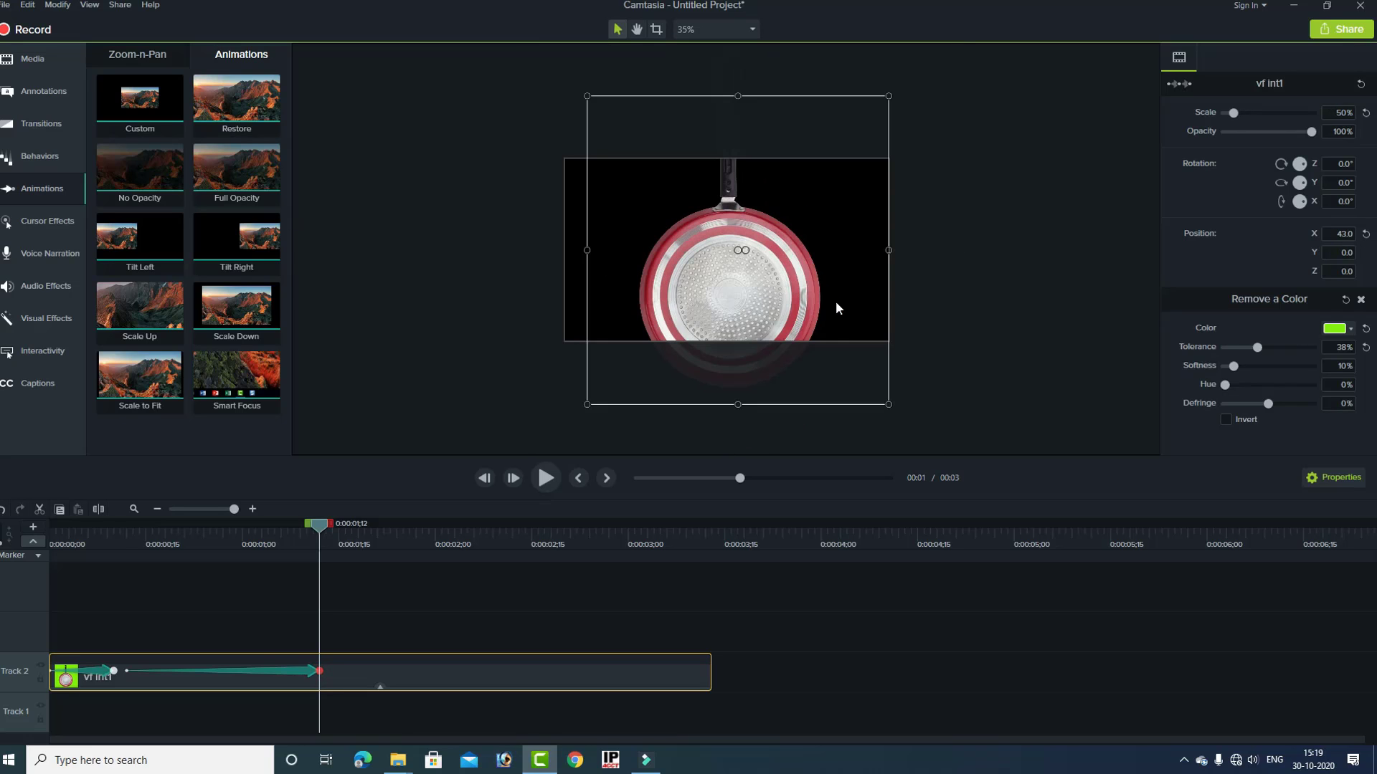
# - Reduce the enlarged pan to about 40.8% scale and center it horizontally at X 0.0, Y 138.4, with its handle extending above the frame
pyautogui.moveTo(889, 403); pyautogui.dragTo(827, 340)
pyautogui.moveTo(588, 98)
pyautogui.mouseDown()
pyautogui.moveTo(621, 129)
pyautogui.moveTo(585, 87)
pyautogui.mouseUp()
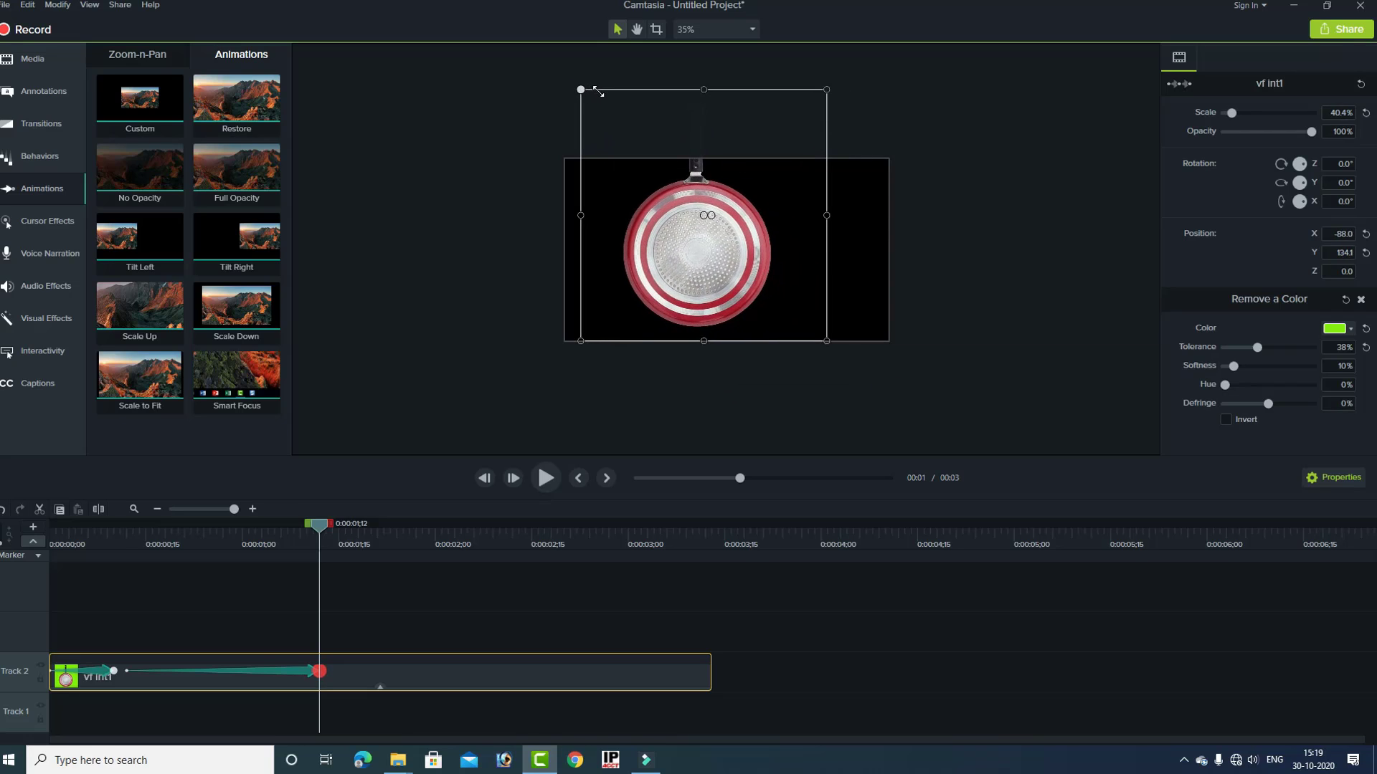
pyautogui.moveTo(712, 260); pyautogui.dragTo(732, 260)
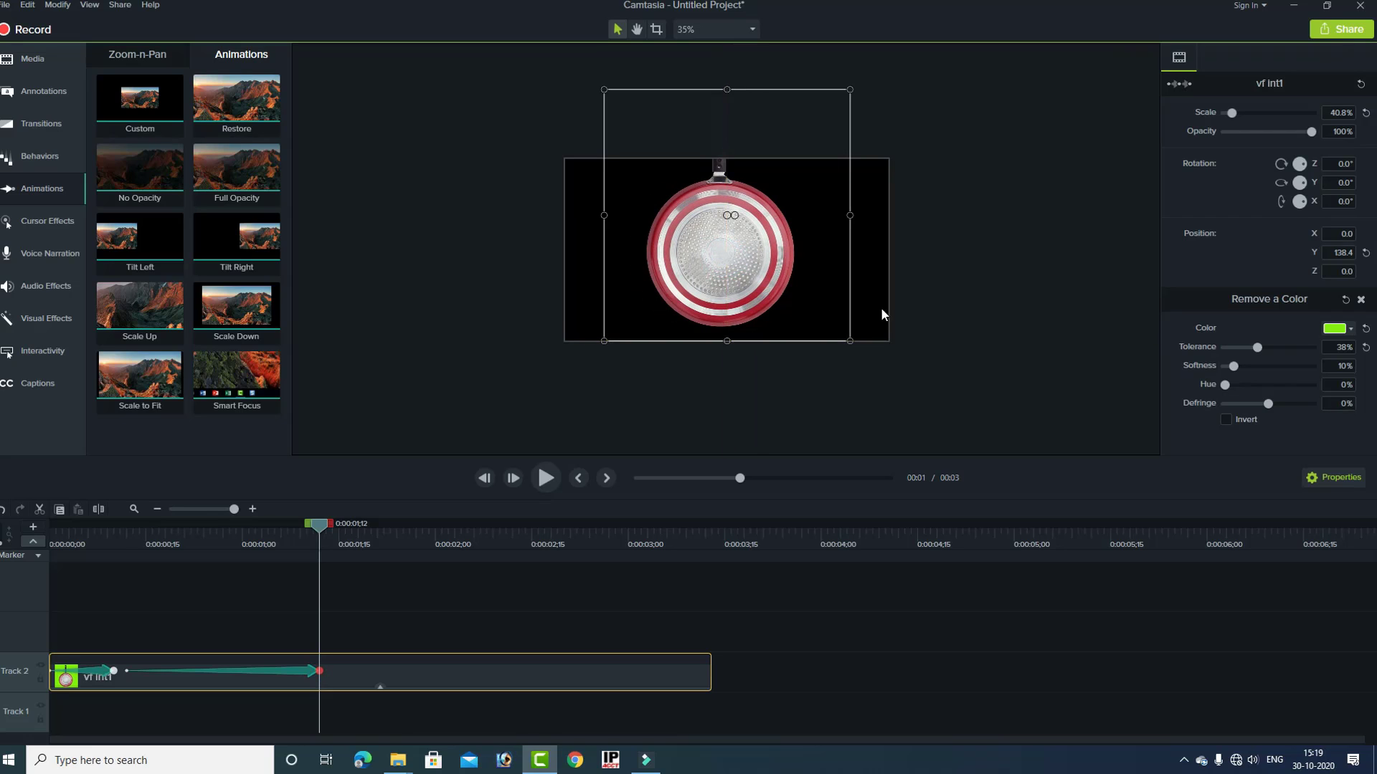
pyautogui.scroll(-2, 933, 290)
pyautogui.scroll(4, 933, 290)
pyautogui.scroll(2, 934, 290)
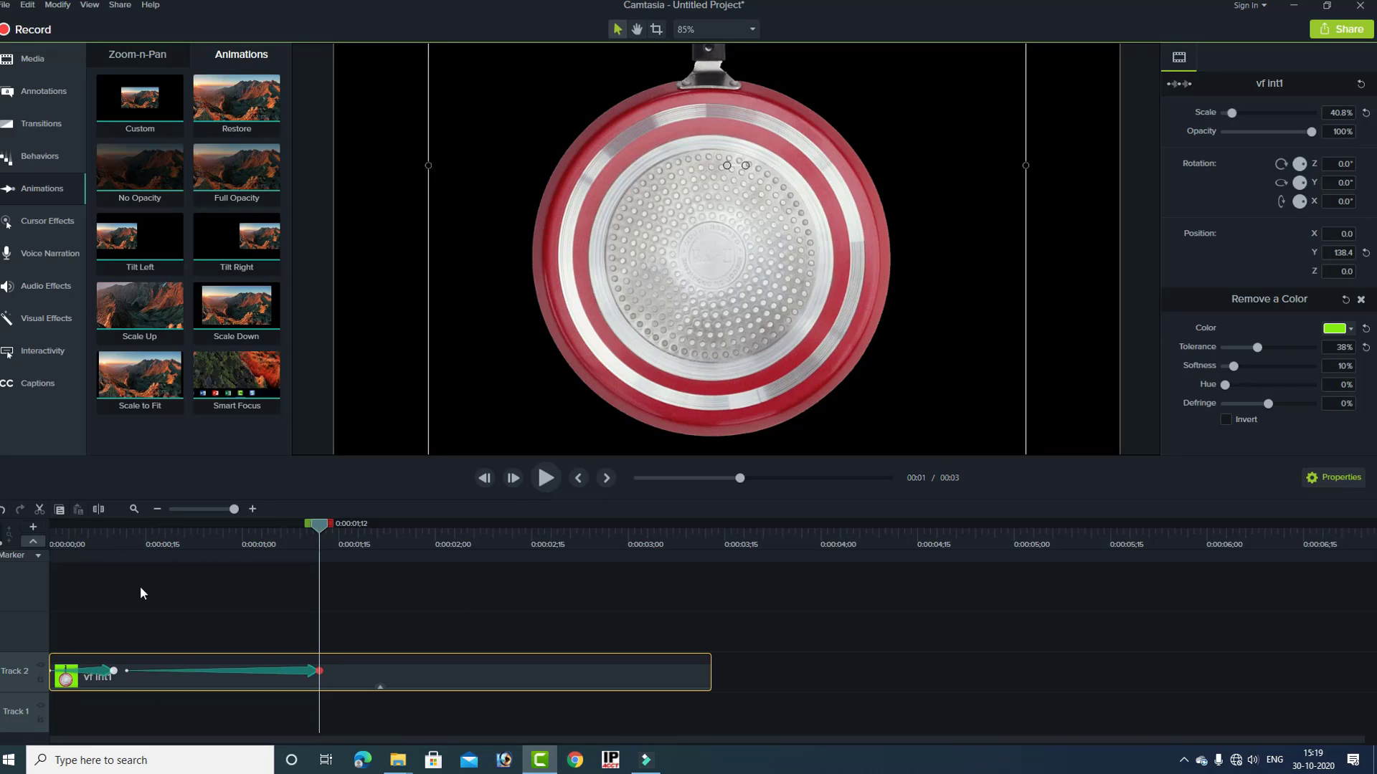
# - Play the adjusted pan scaling animation from 0:00:00;12
pyautogui.click(113, 535)
pyautogui.moveTo(115, 529); pyautogui.dragTo(133, 529)
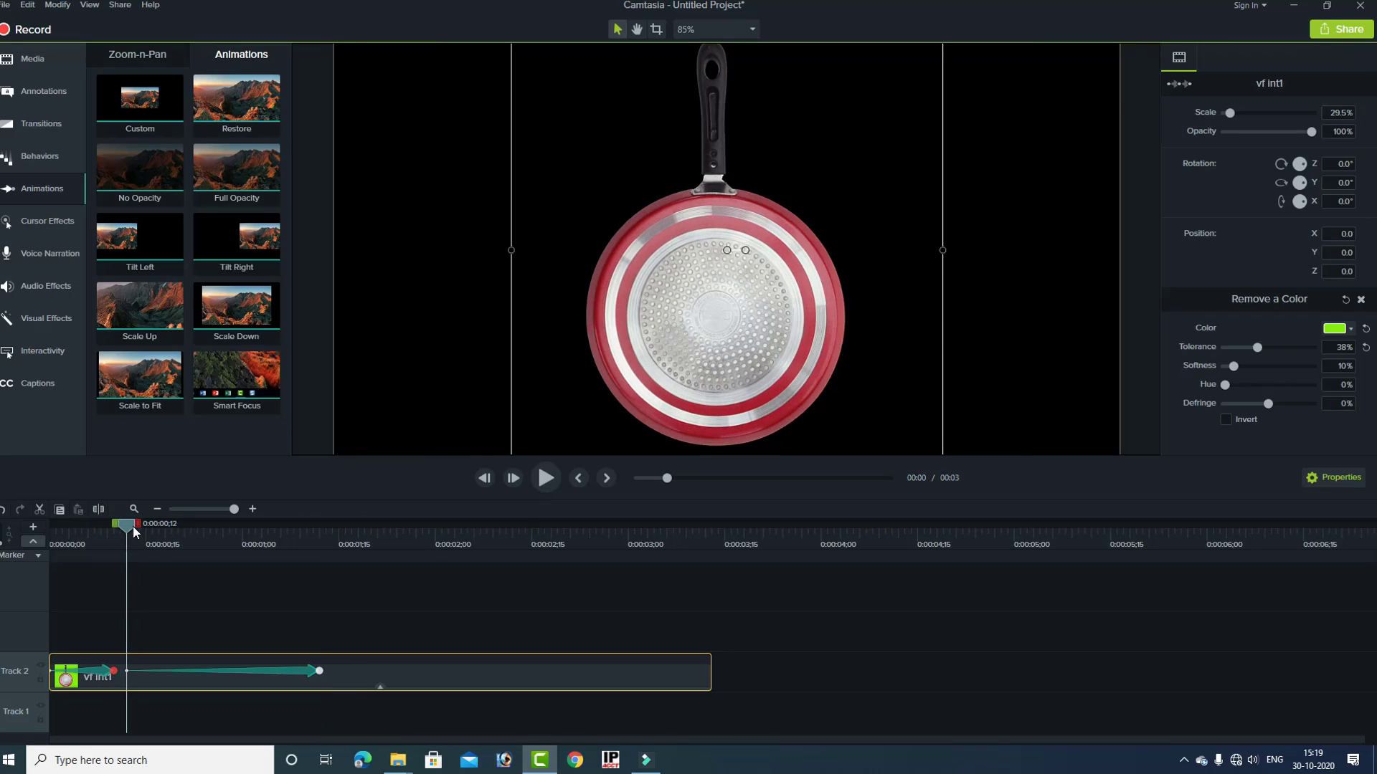
pyautogui.click(545, 478)
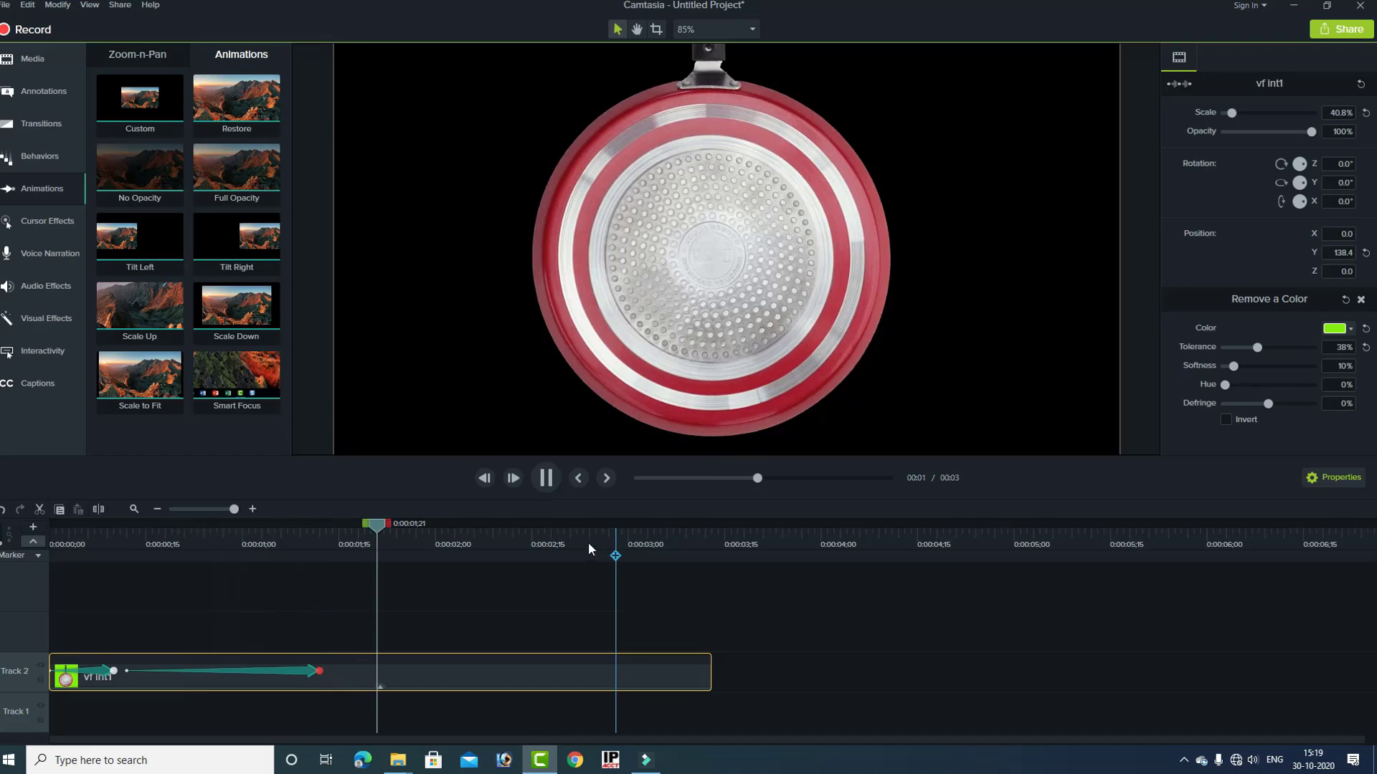
pyautogui.press('space')
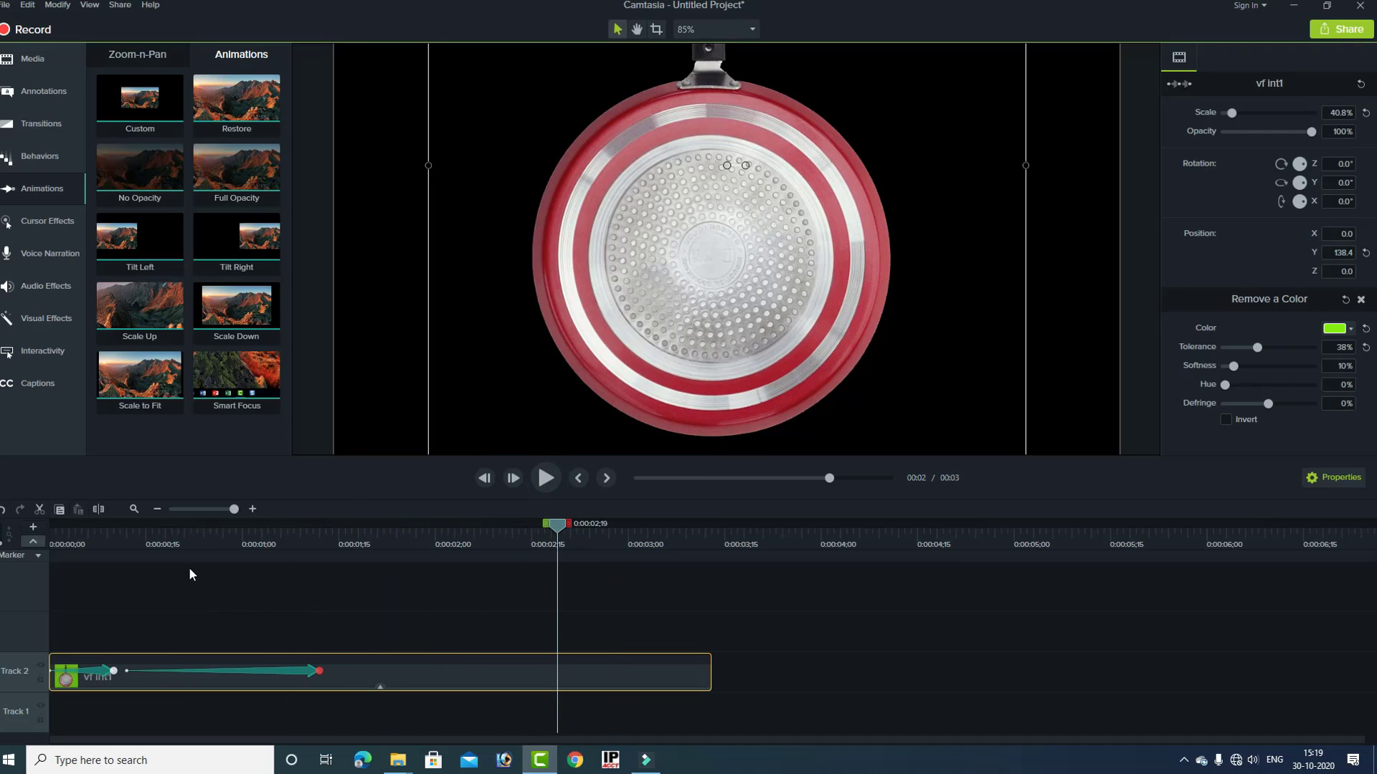
# - Shorten the pan's scaling animation to about 6 frames and play it from 0:00:00;12
pyautogui.click(134, 530)
pyautogui.click(305, 674)
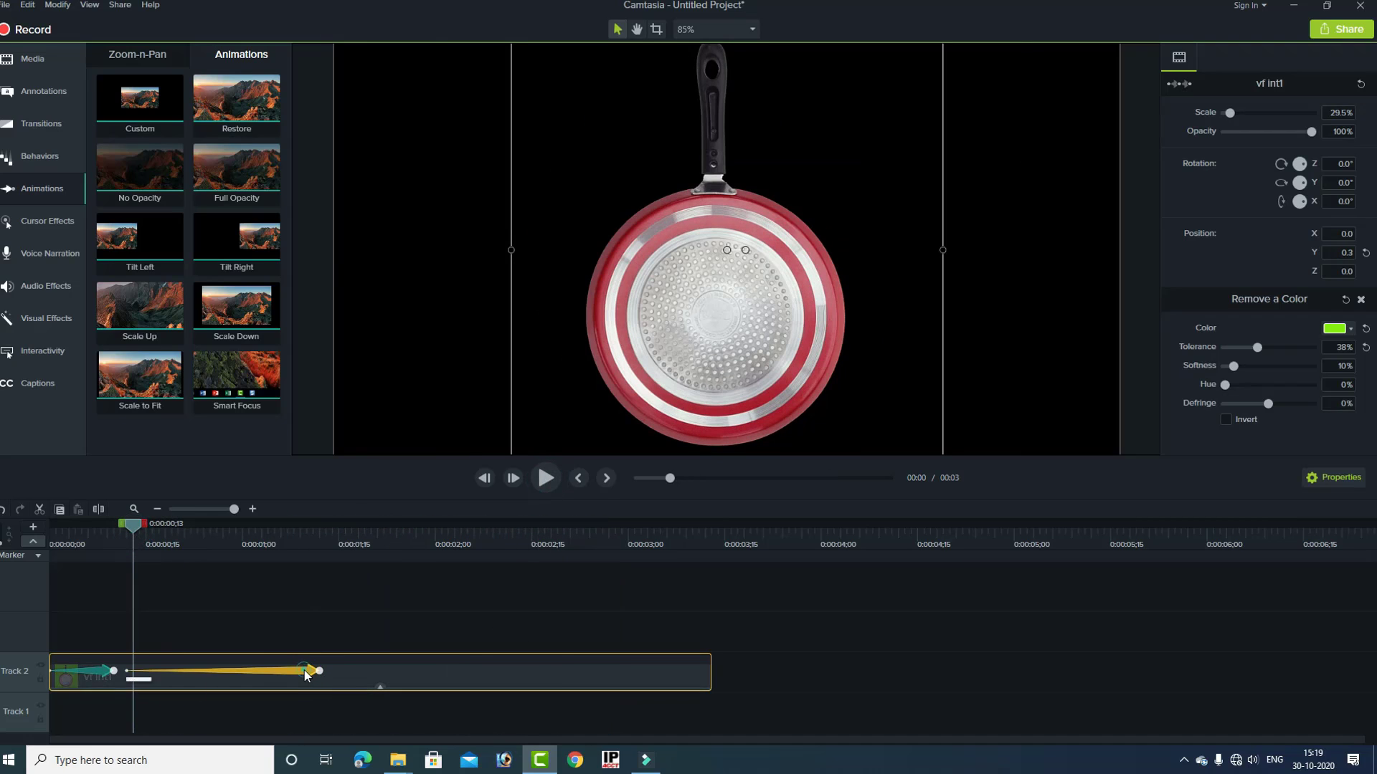
pyautogui.moveTo(306, 674); pyautogui.dragTo(165, 678)
pyautogui.click(128, 540)
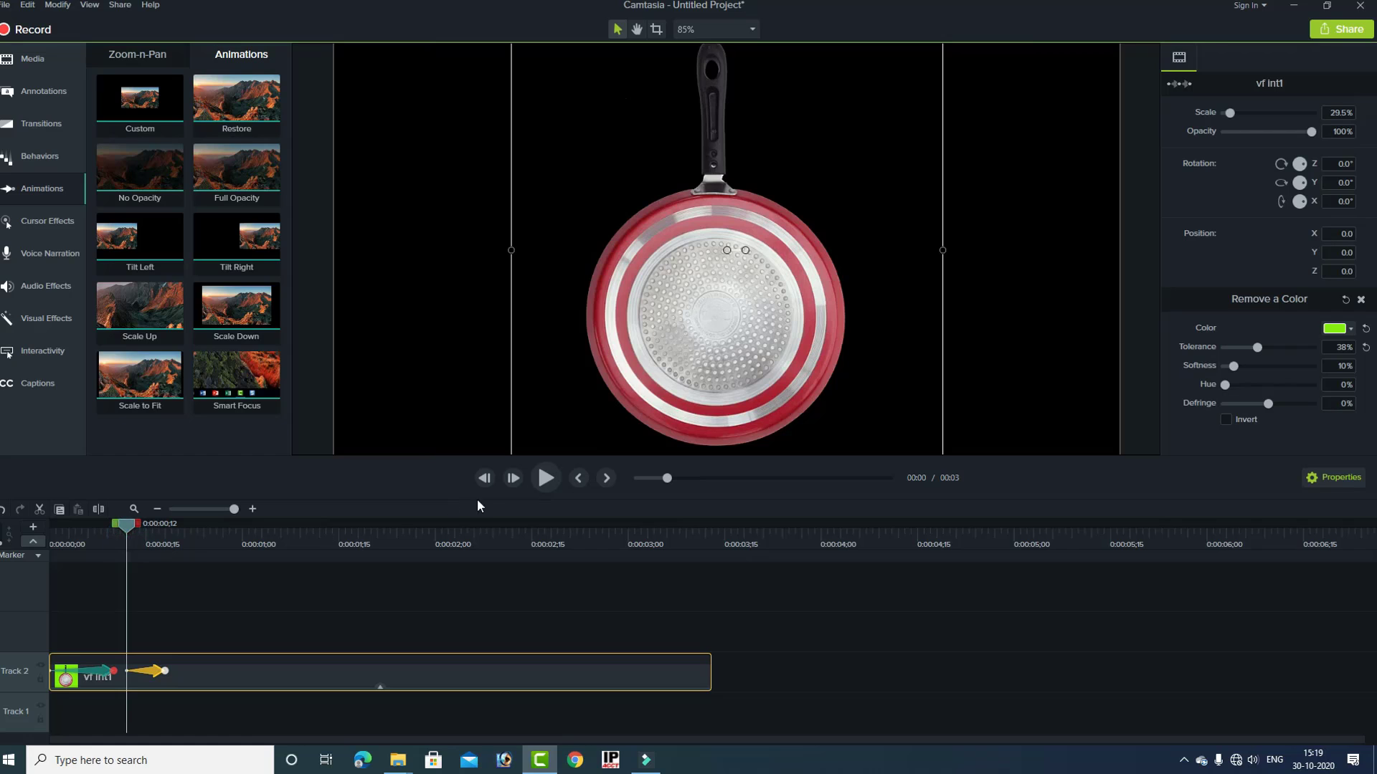
pyautogui.click(544, 478)
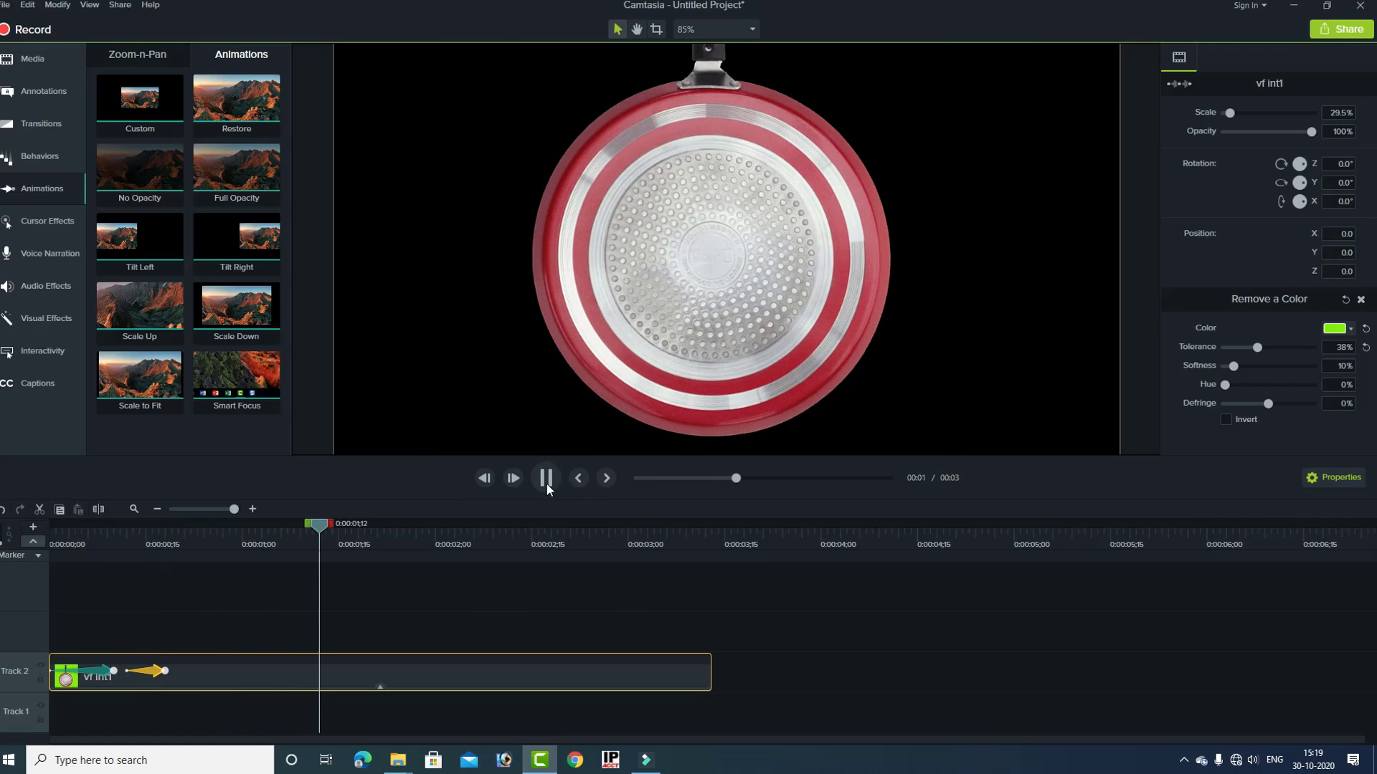
pyautogui.press('space')
# - Place sadwewew.jpg from the Media Bin on Track 3, starting at 0:00:00;19
pyautogui.click(182, 539)
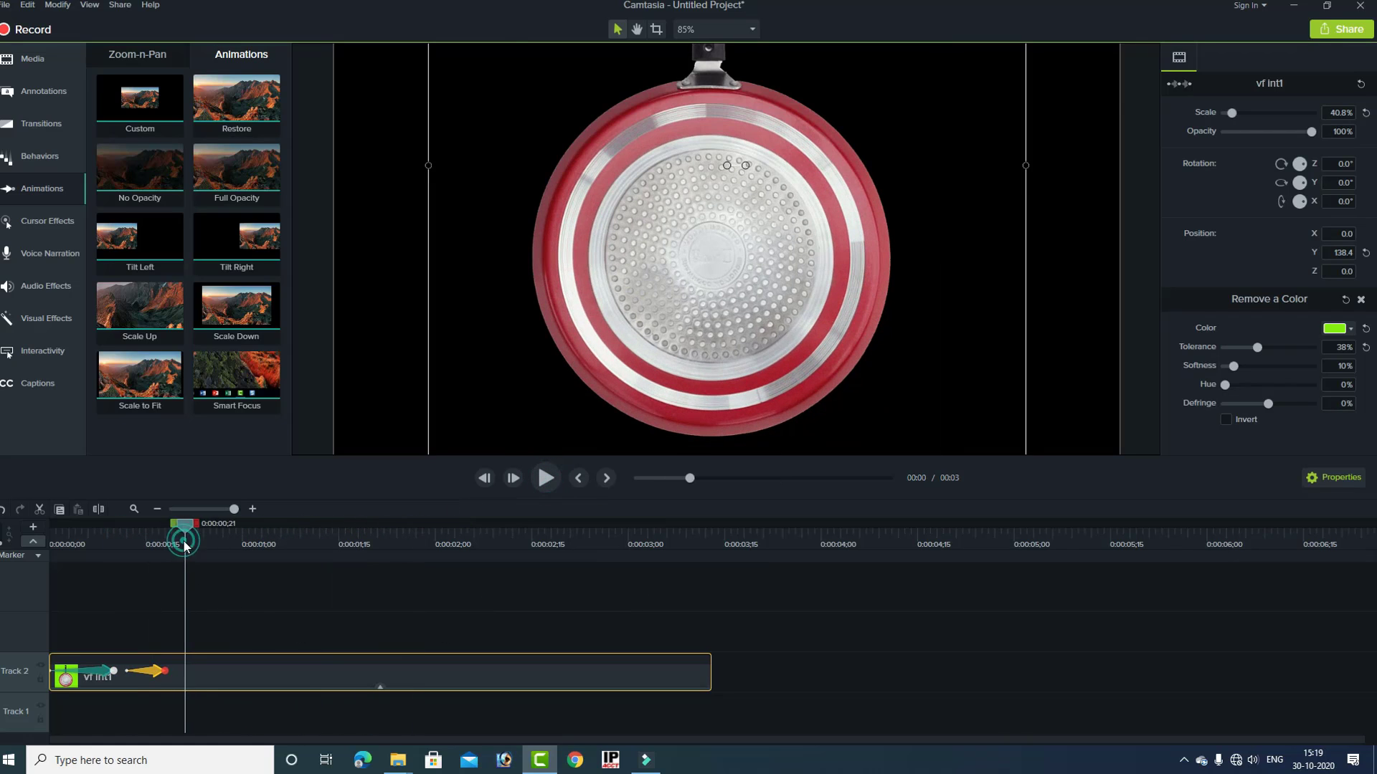
pyautogui.moveTo(186, 526); pyautogui.dragTo(175, 537)
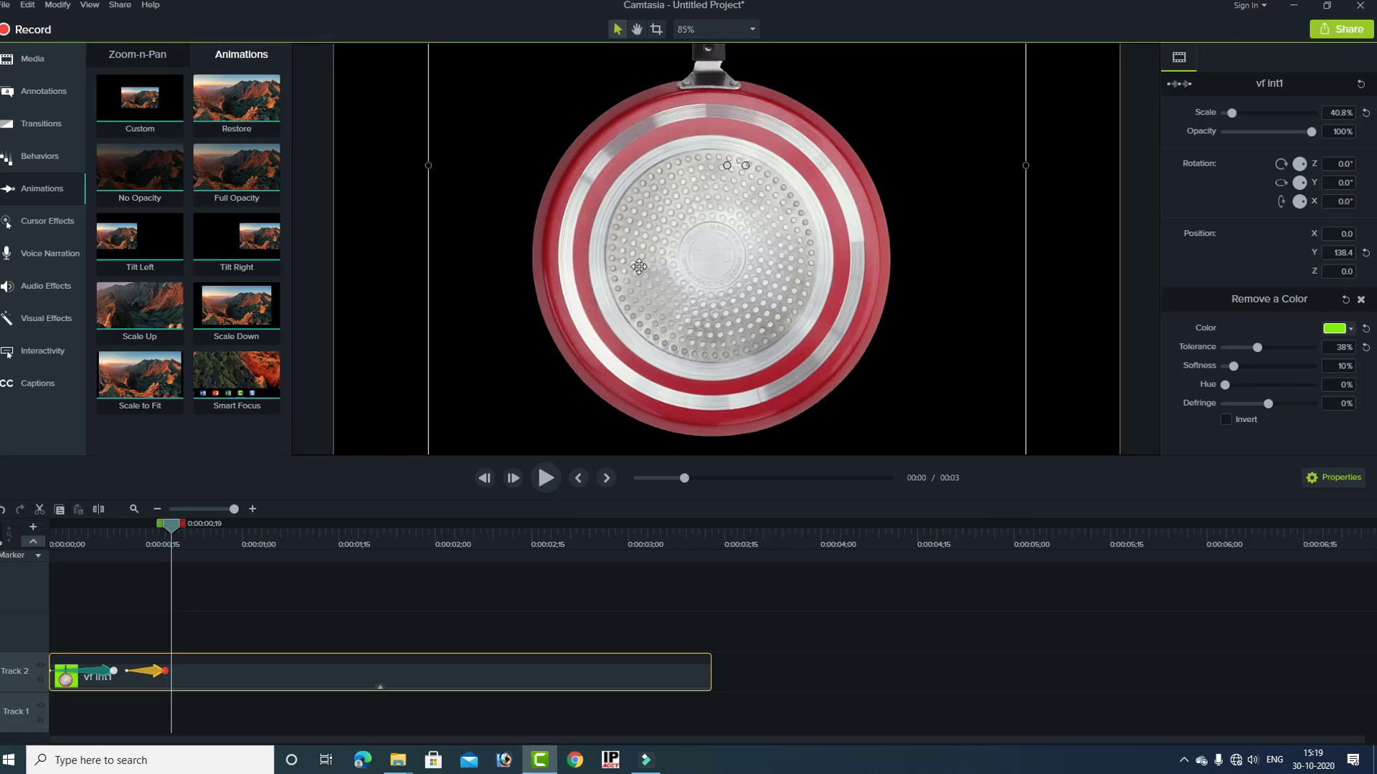
pyautogui.click(34, 62)
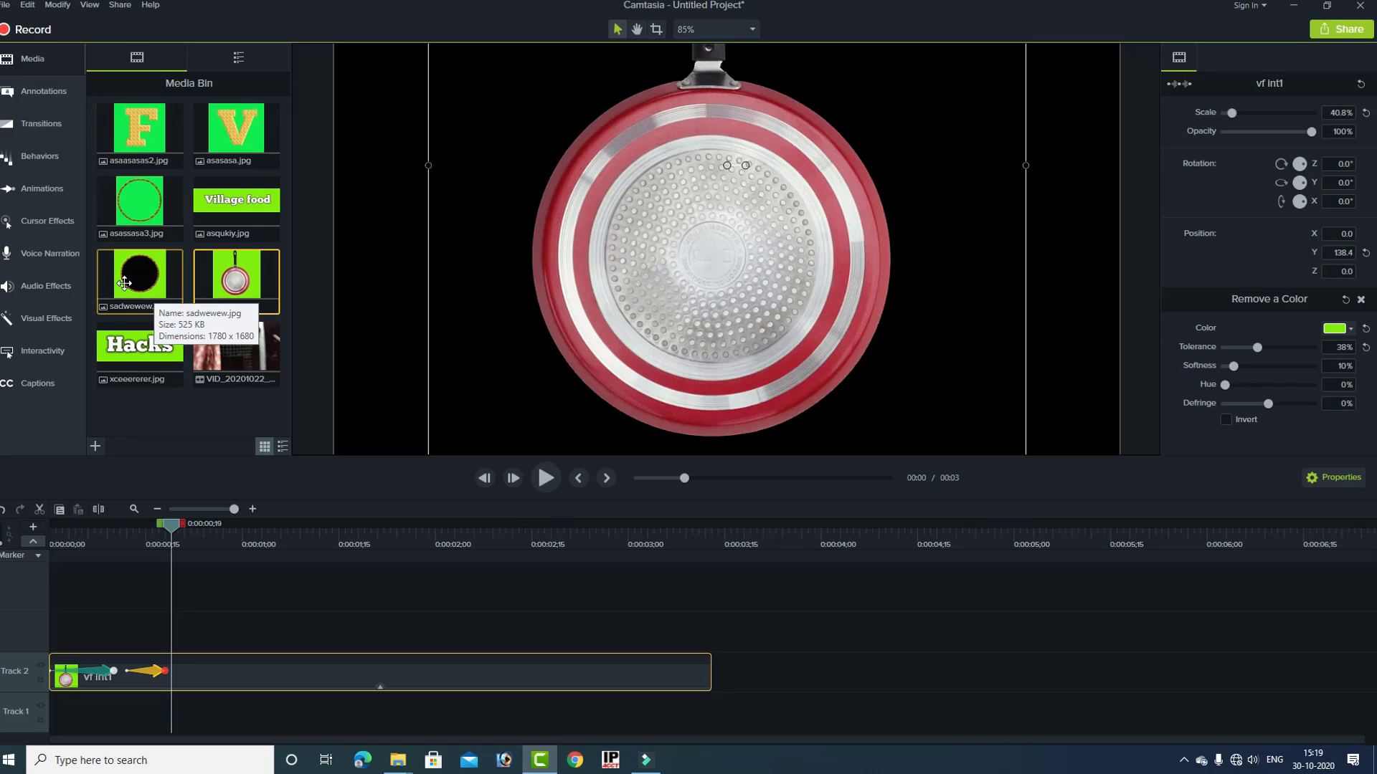
pyautogui.moveTo(139, 273); pyautogui.dragTo(177, 621)
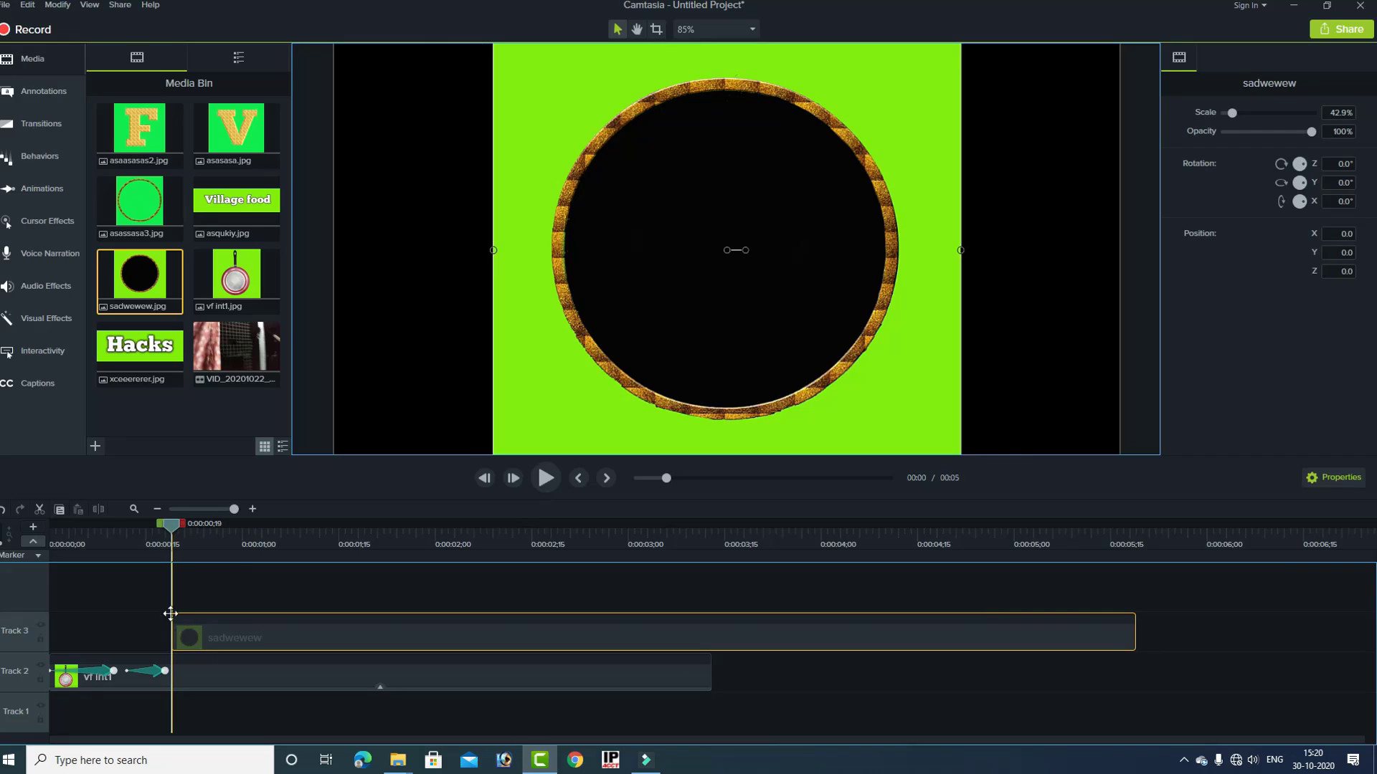
# - Trim the end of the sadwewew clip on Track 3 to match the end of the vf int1 clip on Track 2
pyautogui.click(231, 677)
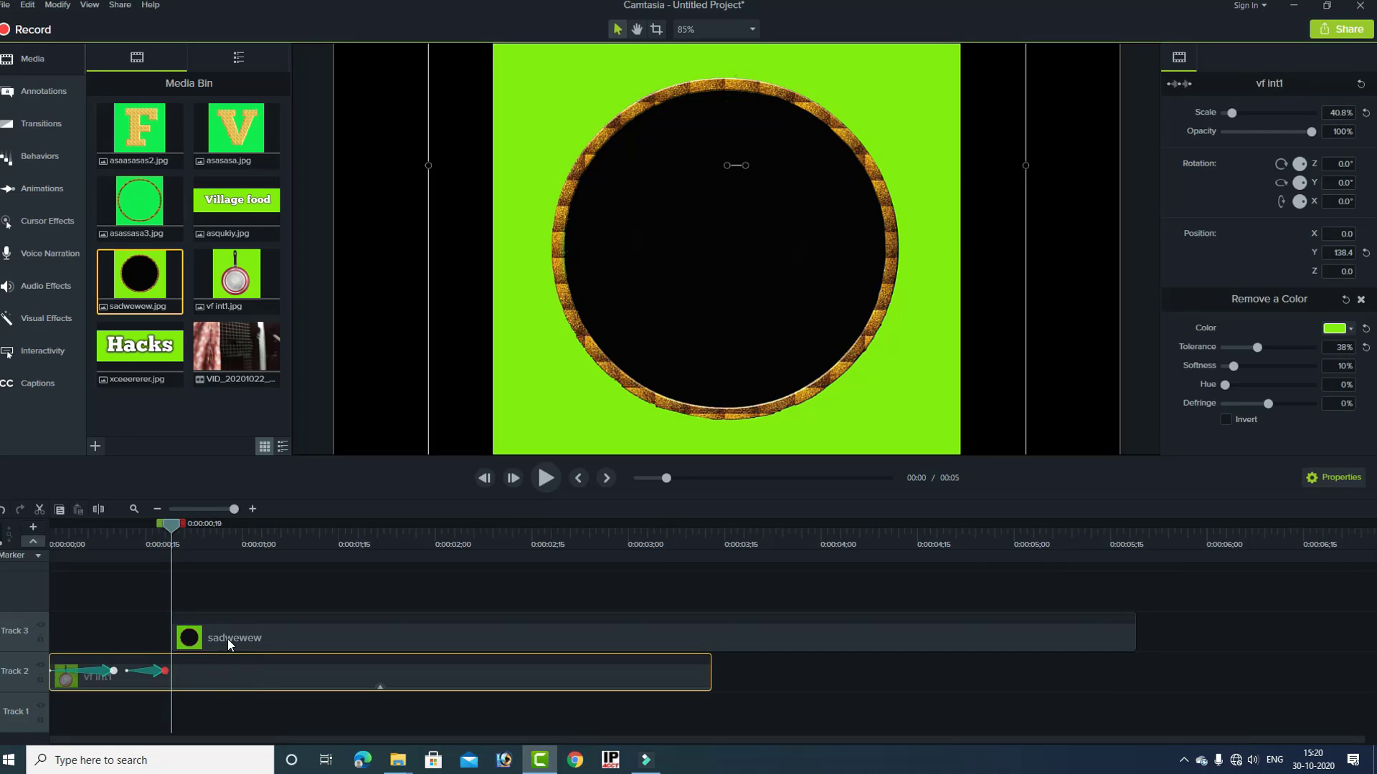
pyautogui.click(281, 638)
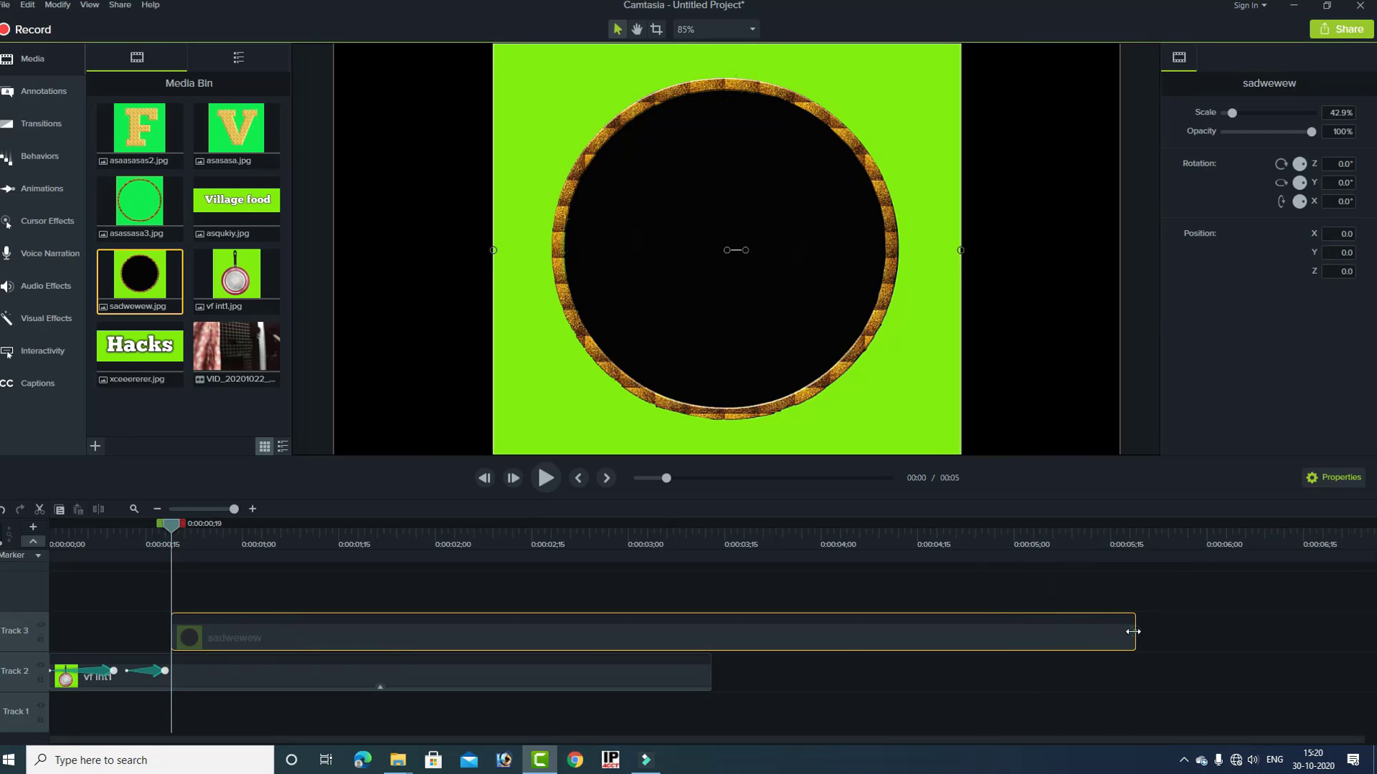
pyautogui.moveTo(1138, 638); pyautogui.dragTo(707, 635)
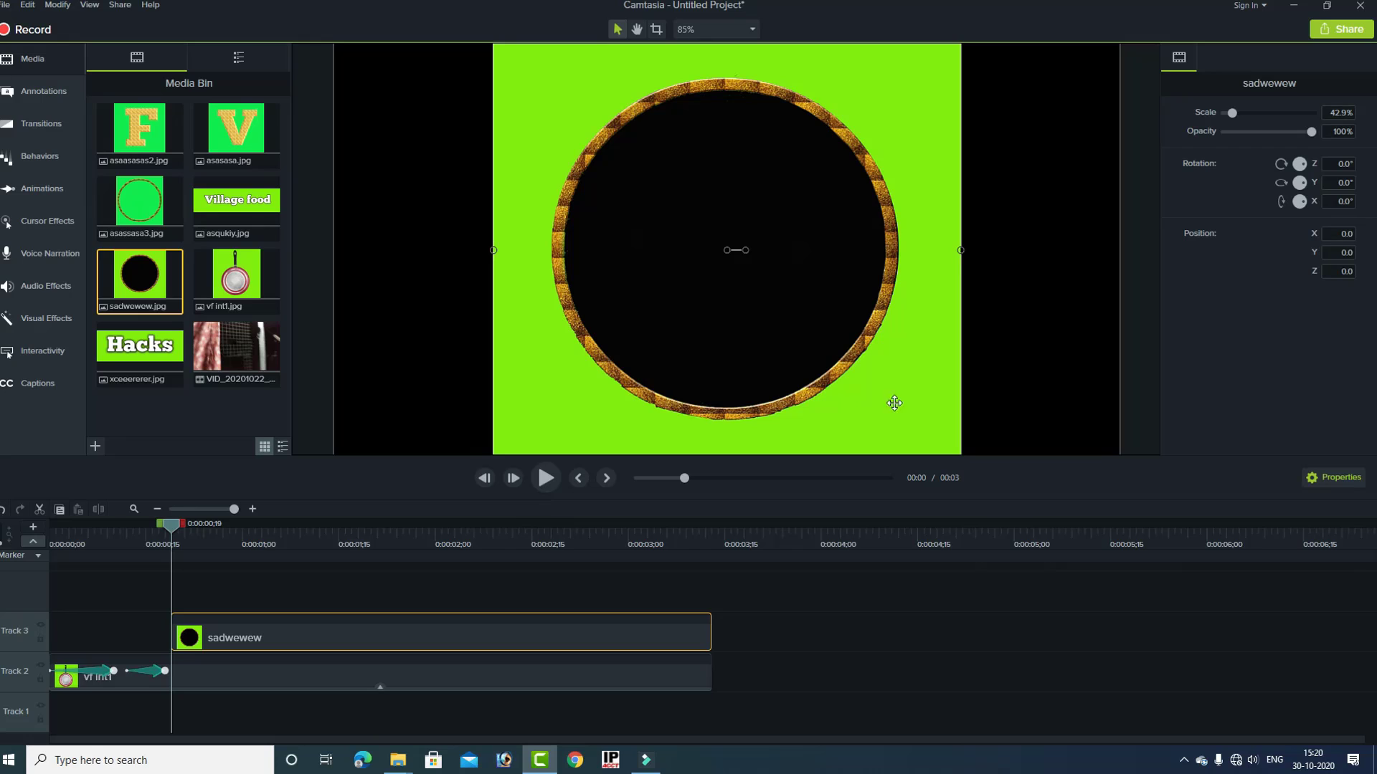
# - Apply Remove a Color to the sadwewew clip and sample its bright green background as the color to remove
pyautogui.click(51, 321)
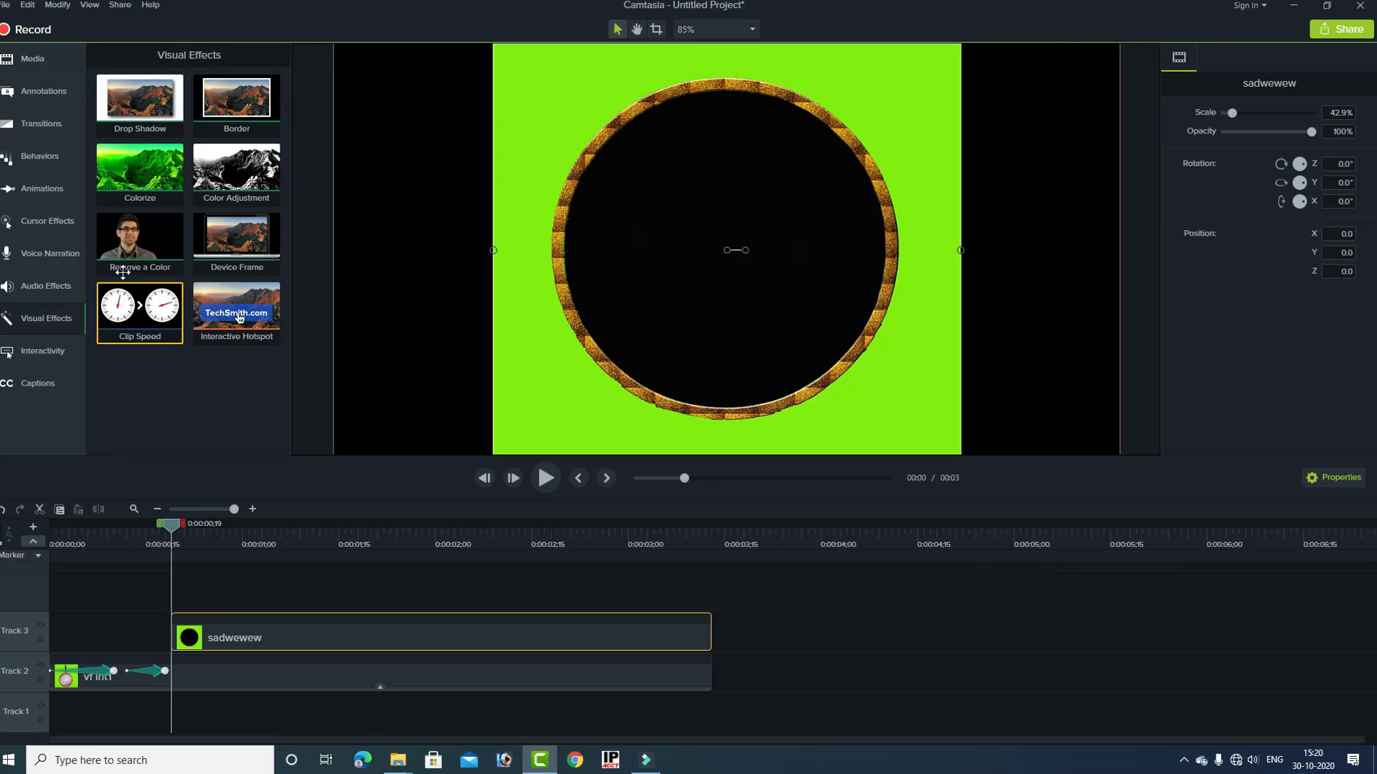
pyautogui.rightClick(142, 249)
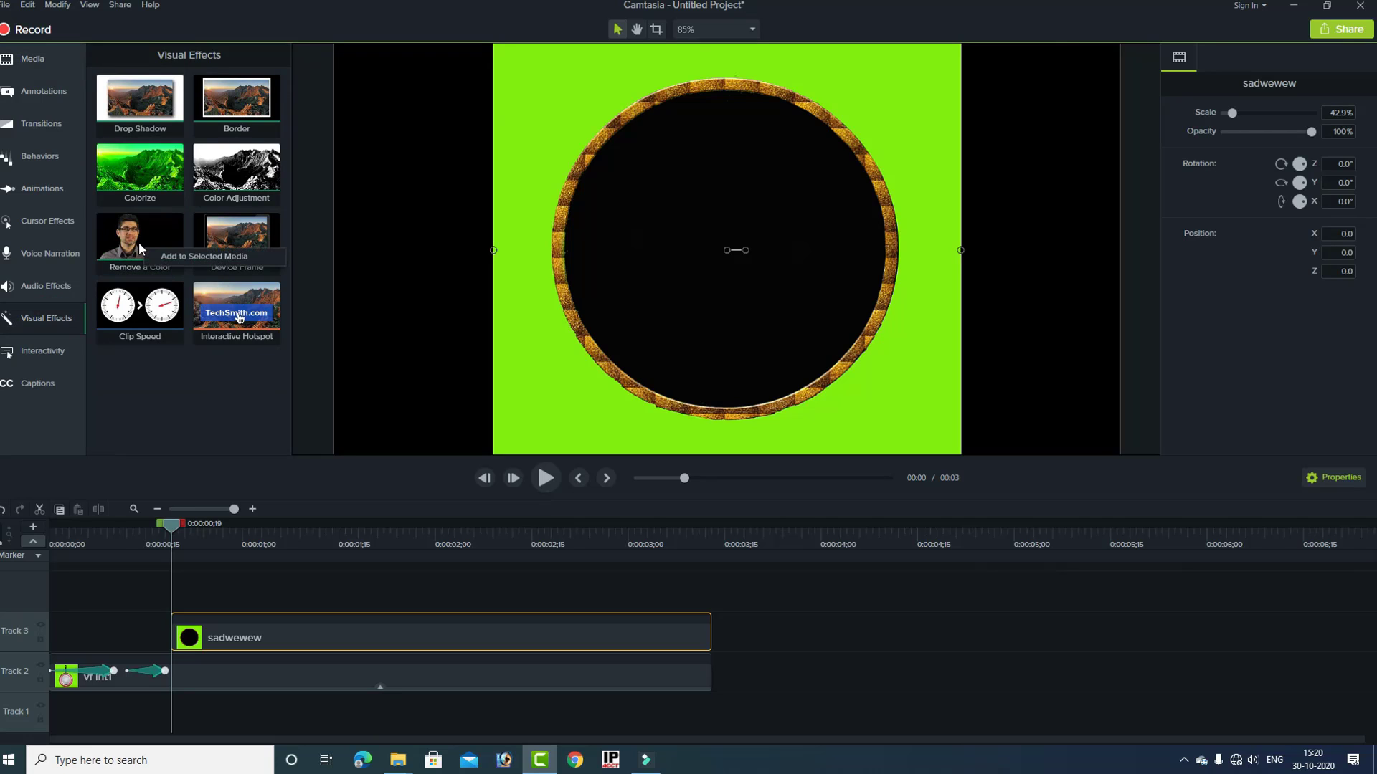
pyautogui.click(213, 256)
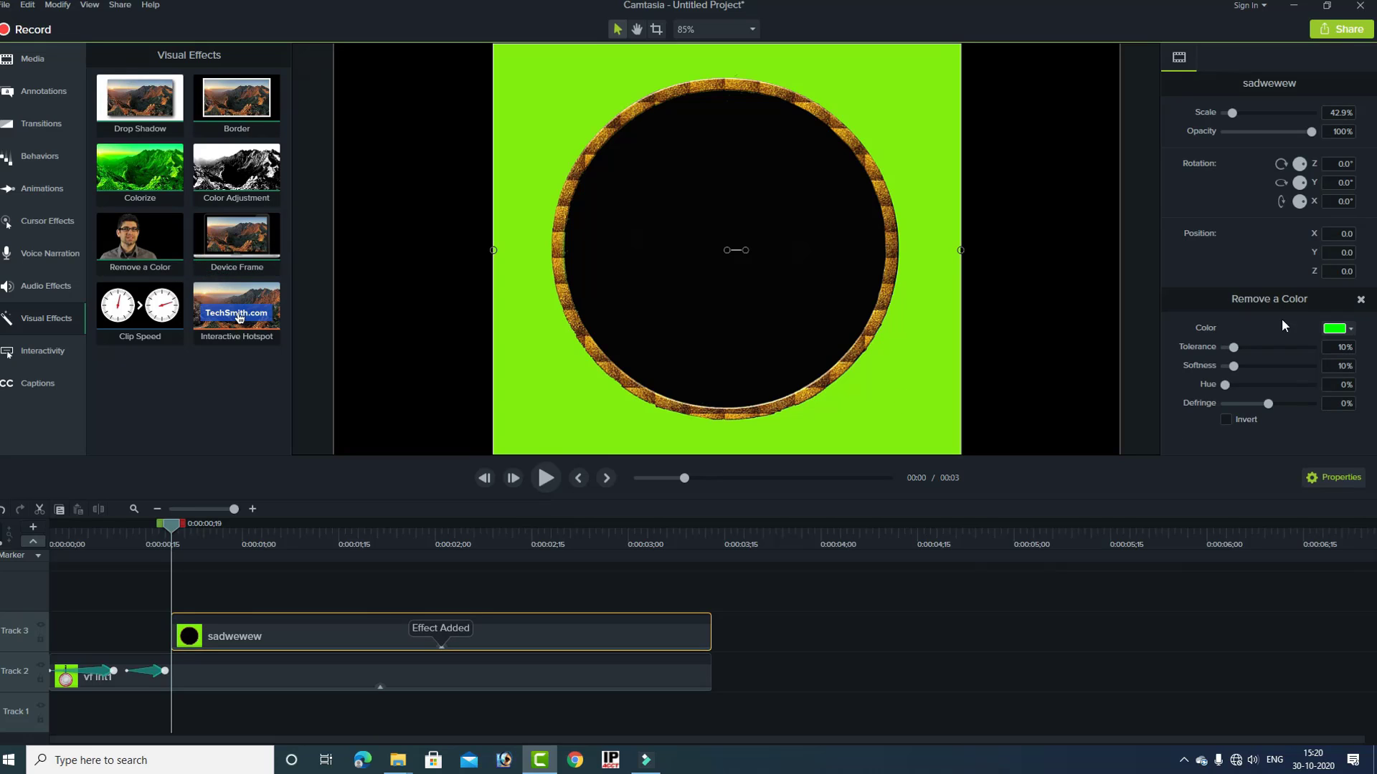
pyautogui.click(1350, 330)
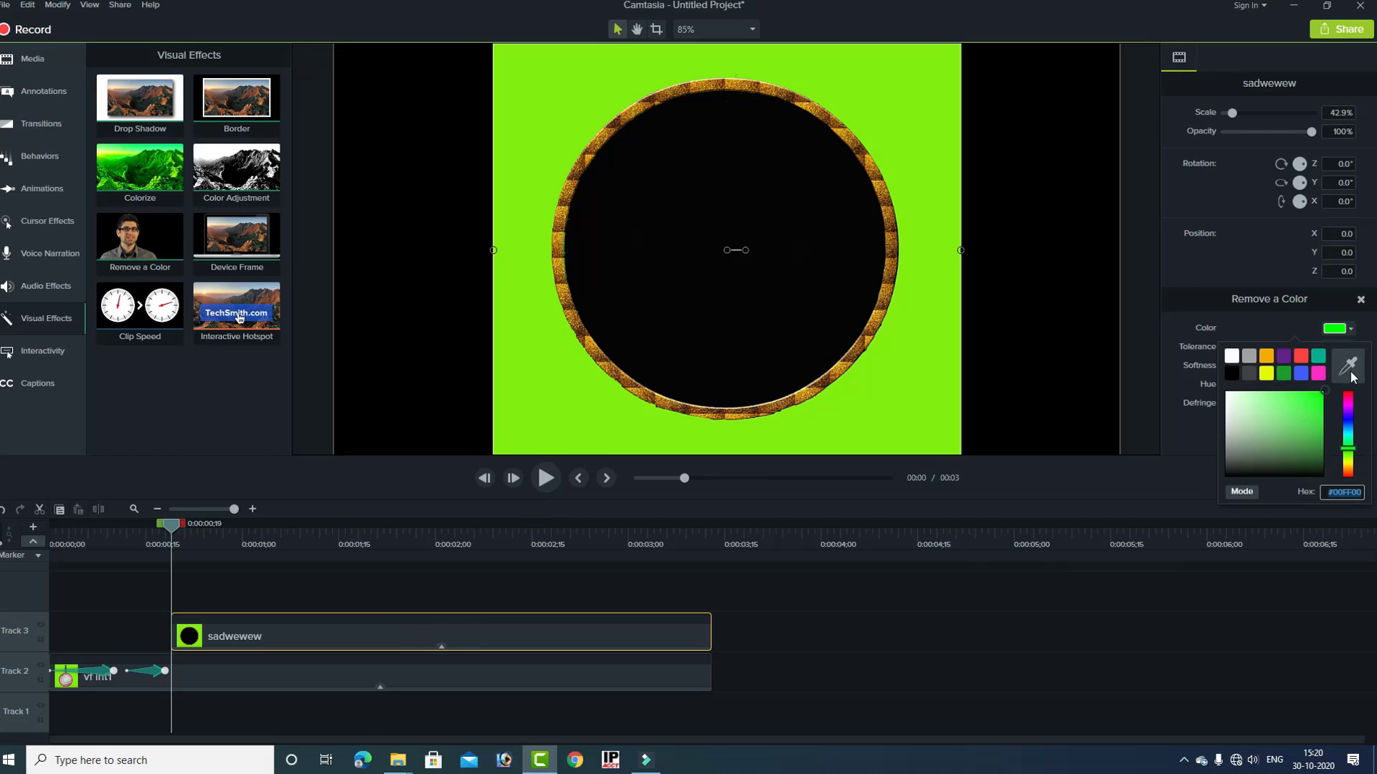
pyautogui.click(1343, 363)
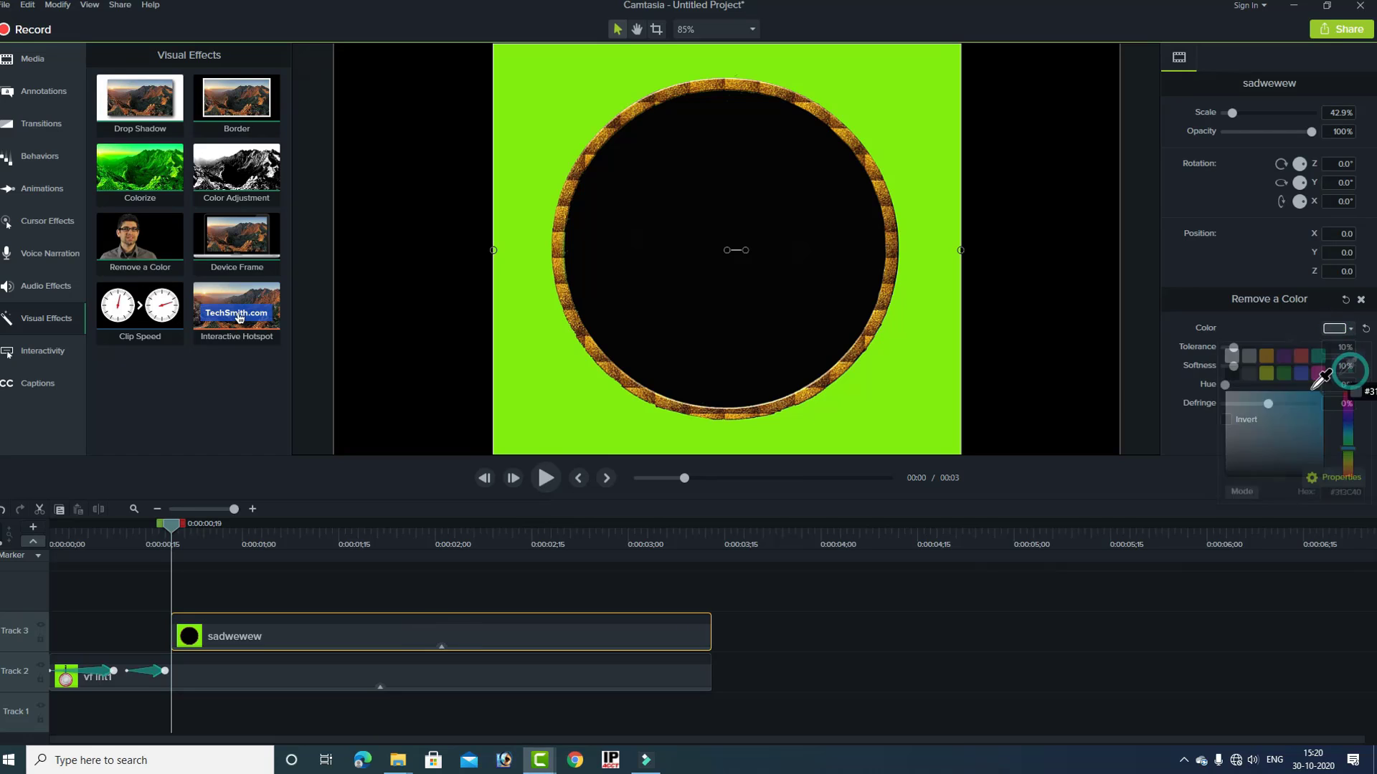
pyautogui.click(925, 223)
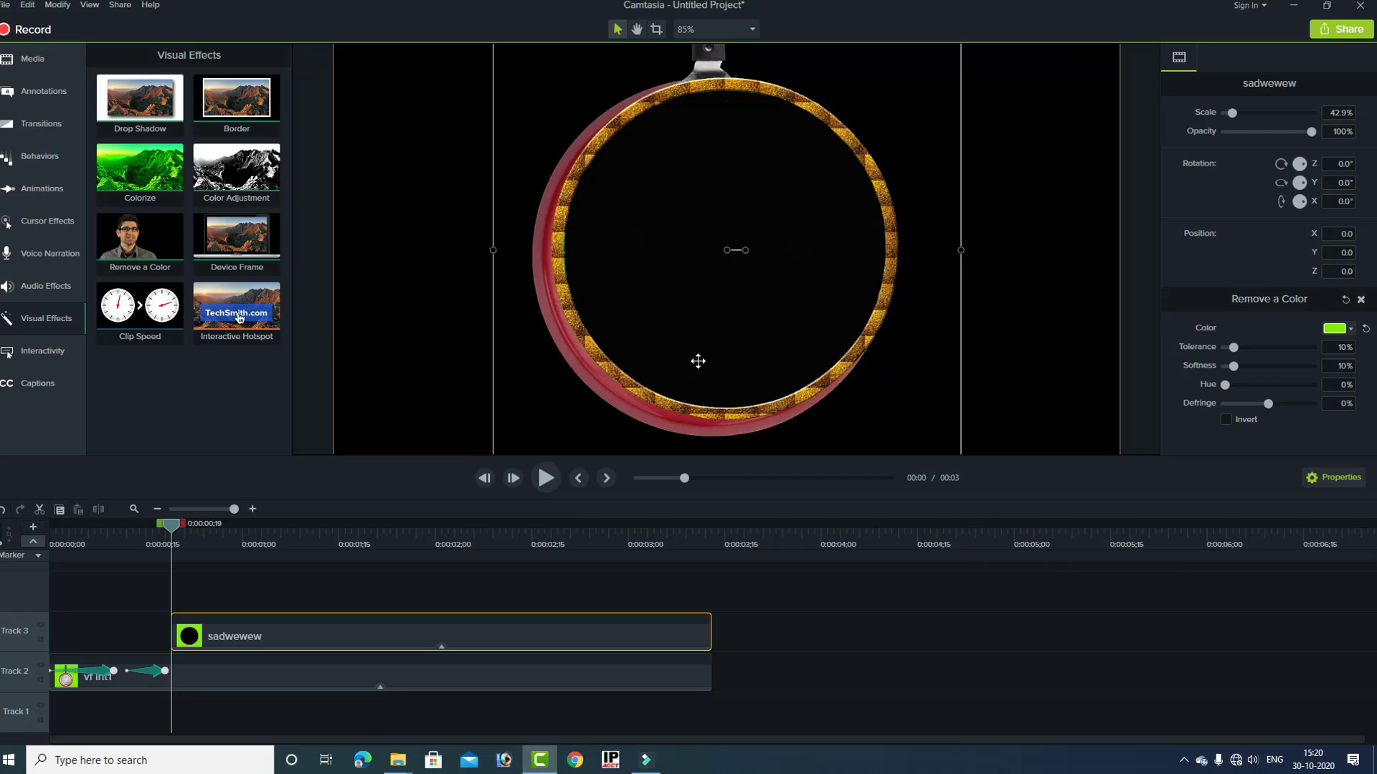
# - Shrink the circular frame to about 9.2% scale and center it on the pan at about X -24.2, Y 0.0
pyautogui.scroll(-1, 751, 339)
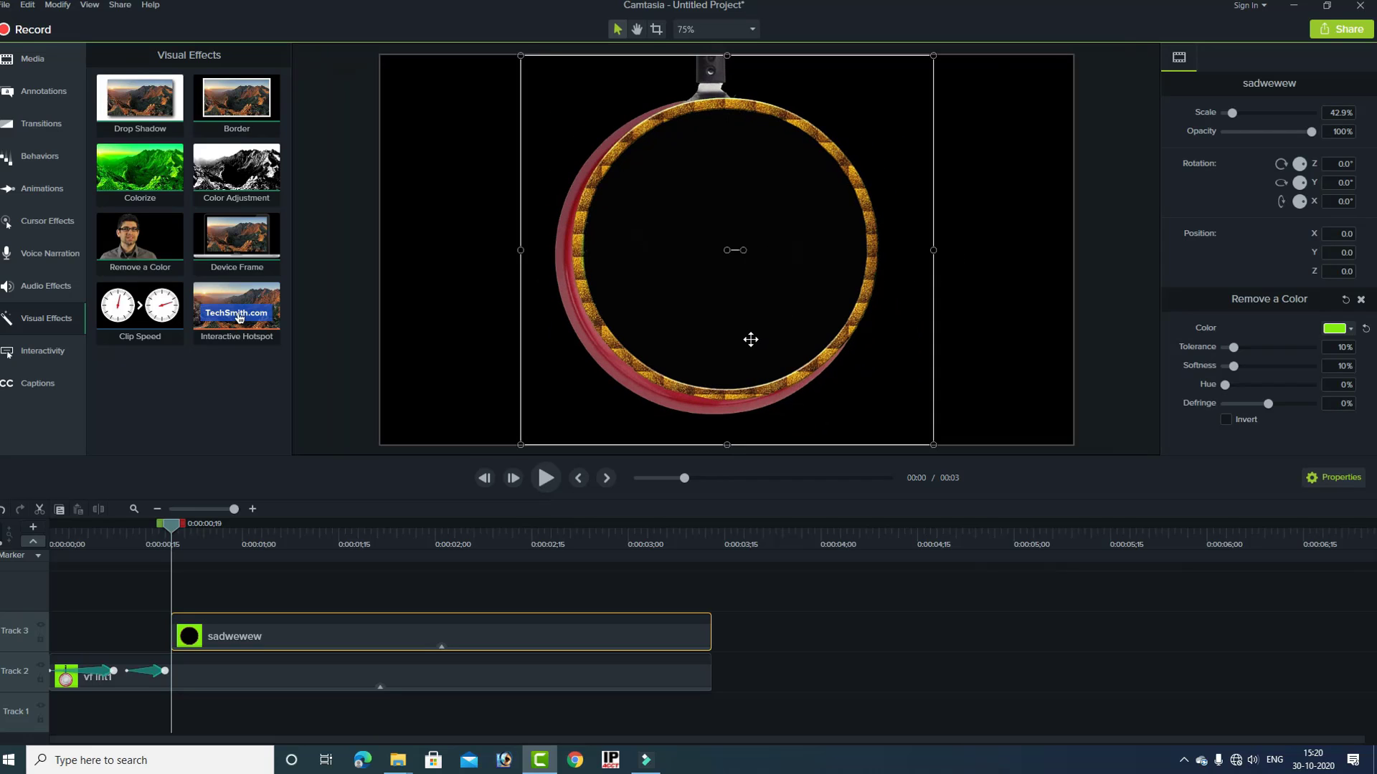
pyautogui.moveTo(731, 238); pyautogui.dragTo(723, 238)
pyautogui.scroll(1, 669, 256)
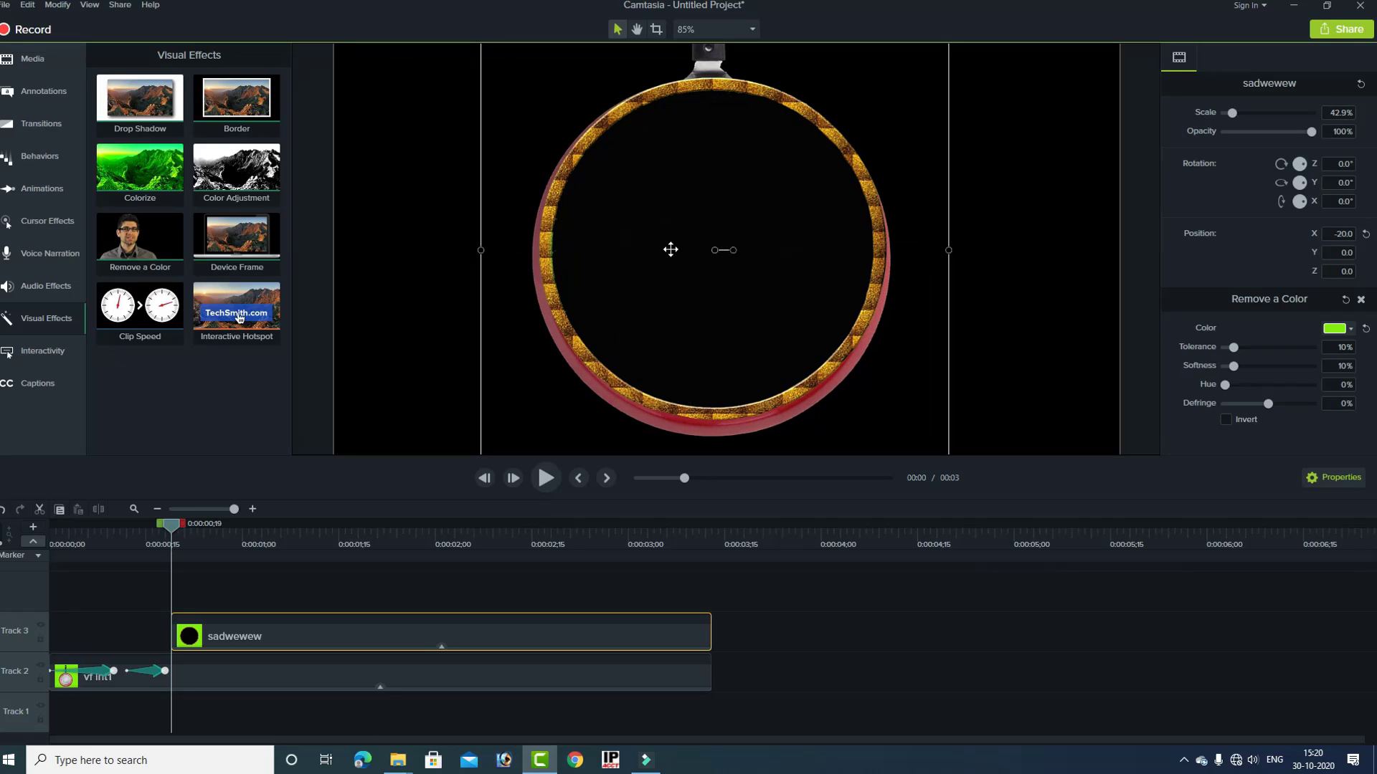
pyautogui.scroll(-2, 671, 250)
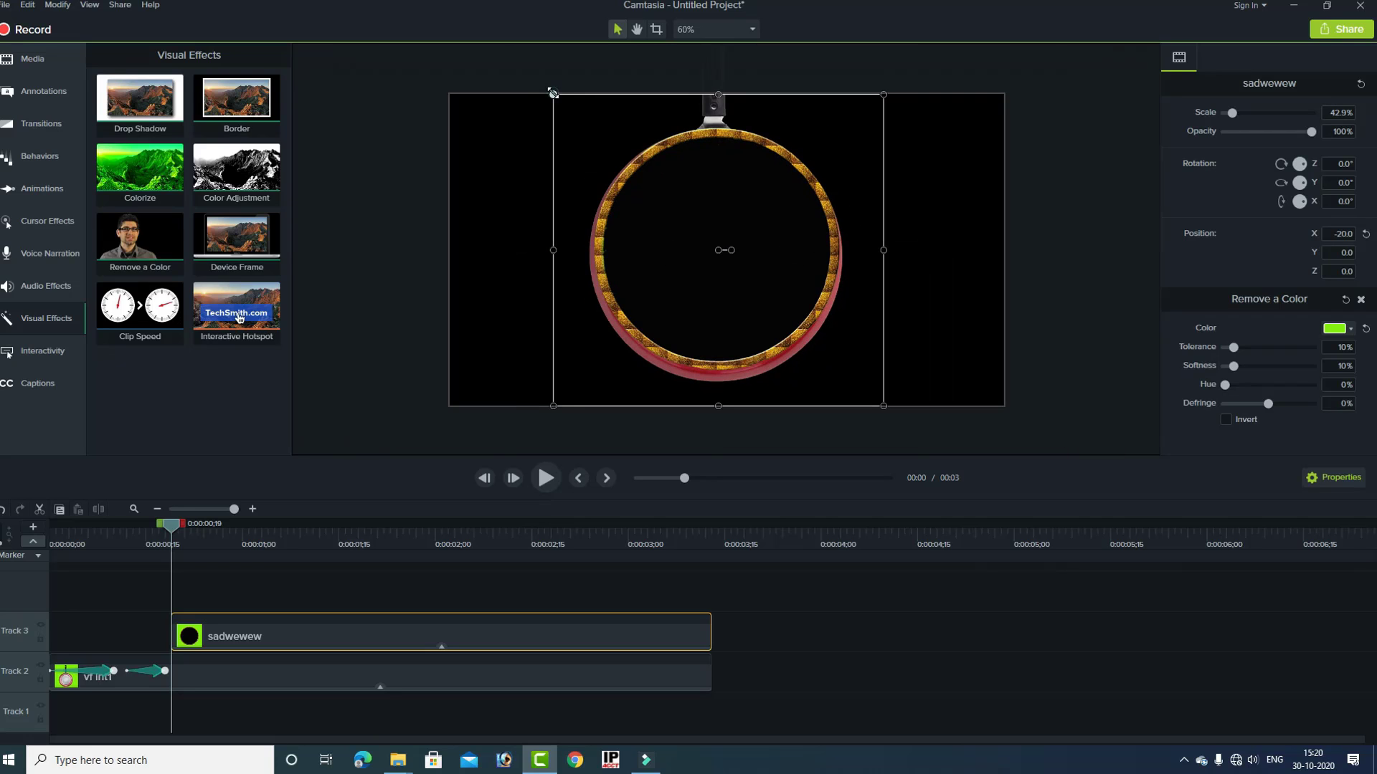
pyautogui.moveTo(553, 94); pyautogui.dragTo(714, 264)
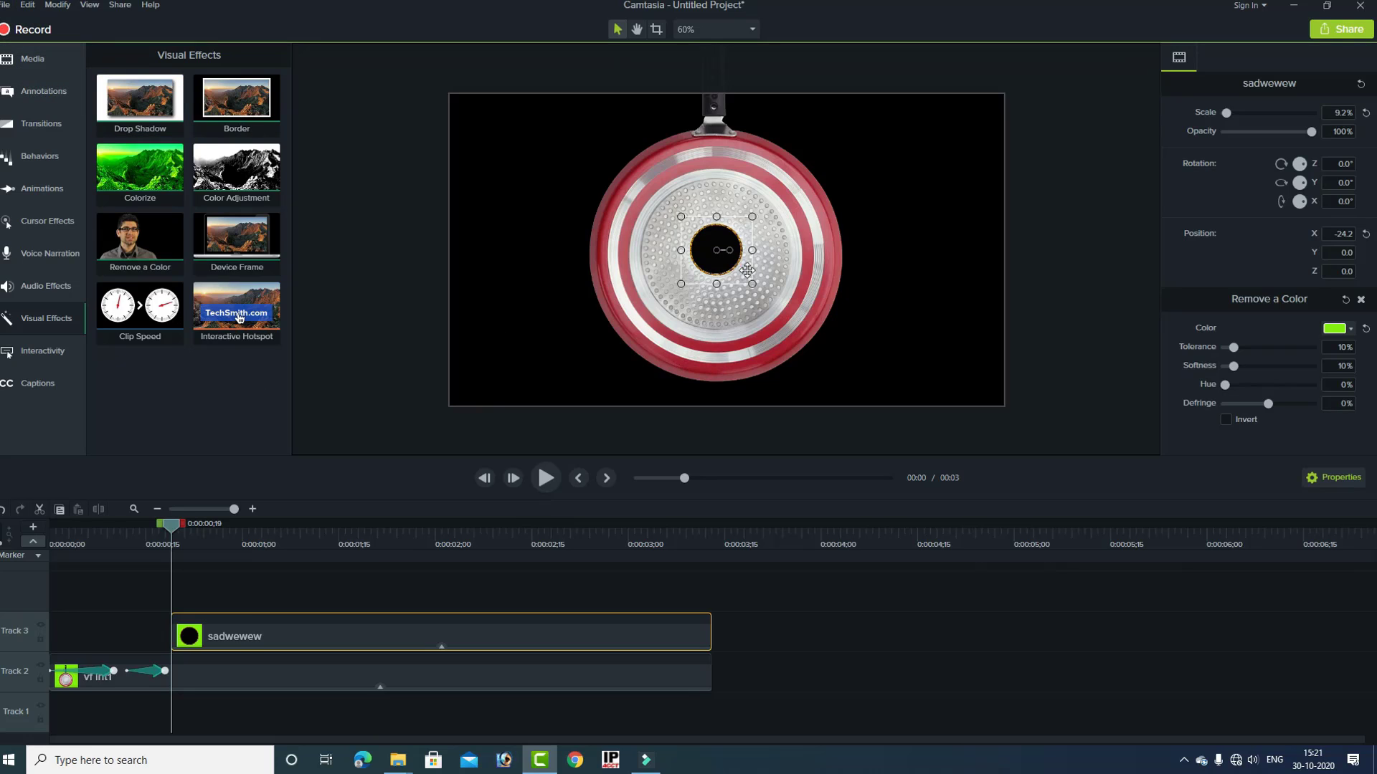
# - Add a Scale to Fit animation to the start of the sadwewew clip and play it from 0:00:00;19
pyautogui.click(40, 194)
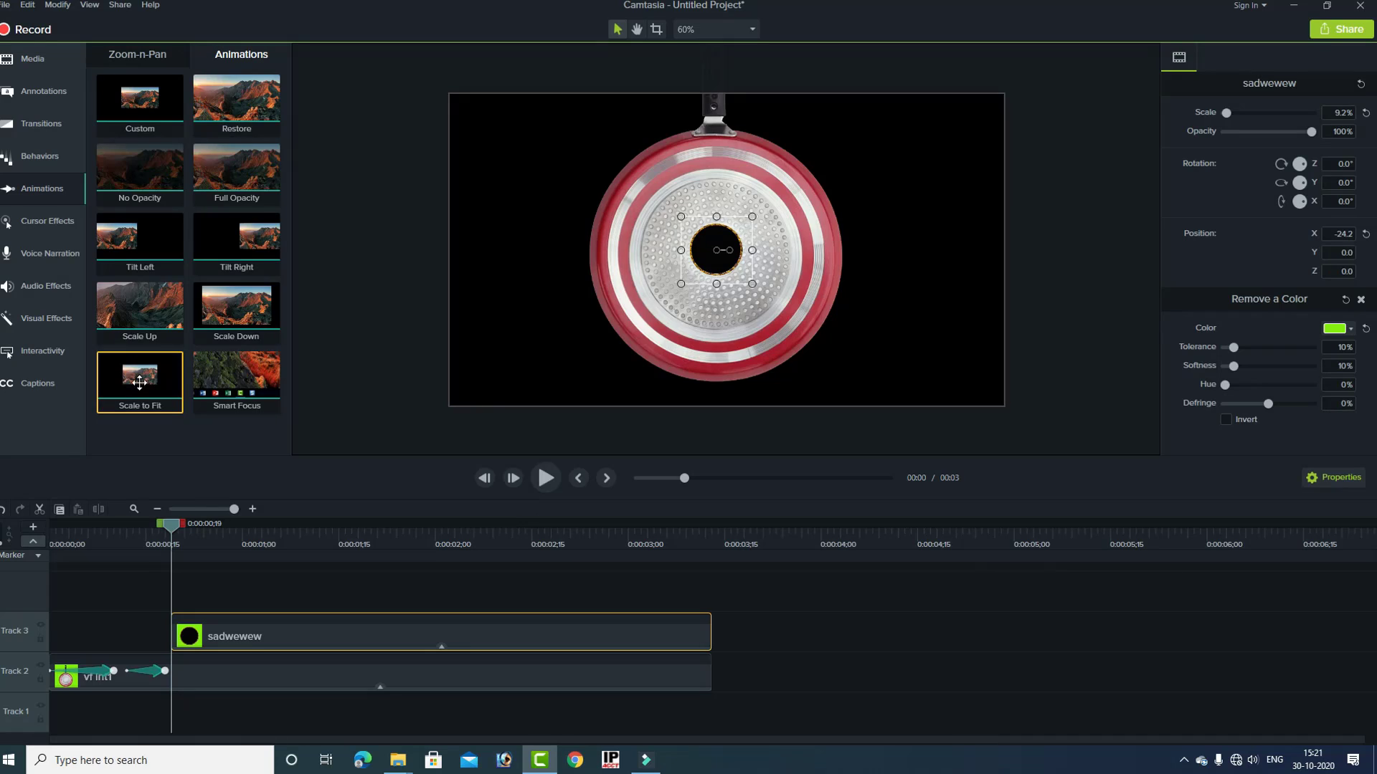
pyautogui.moveTo(151, 366); pyautogui.dragTo(224, 634)
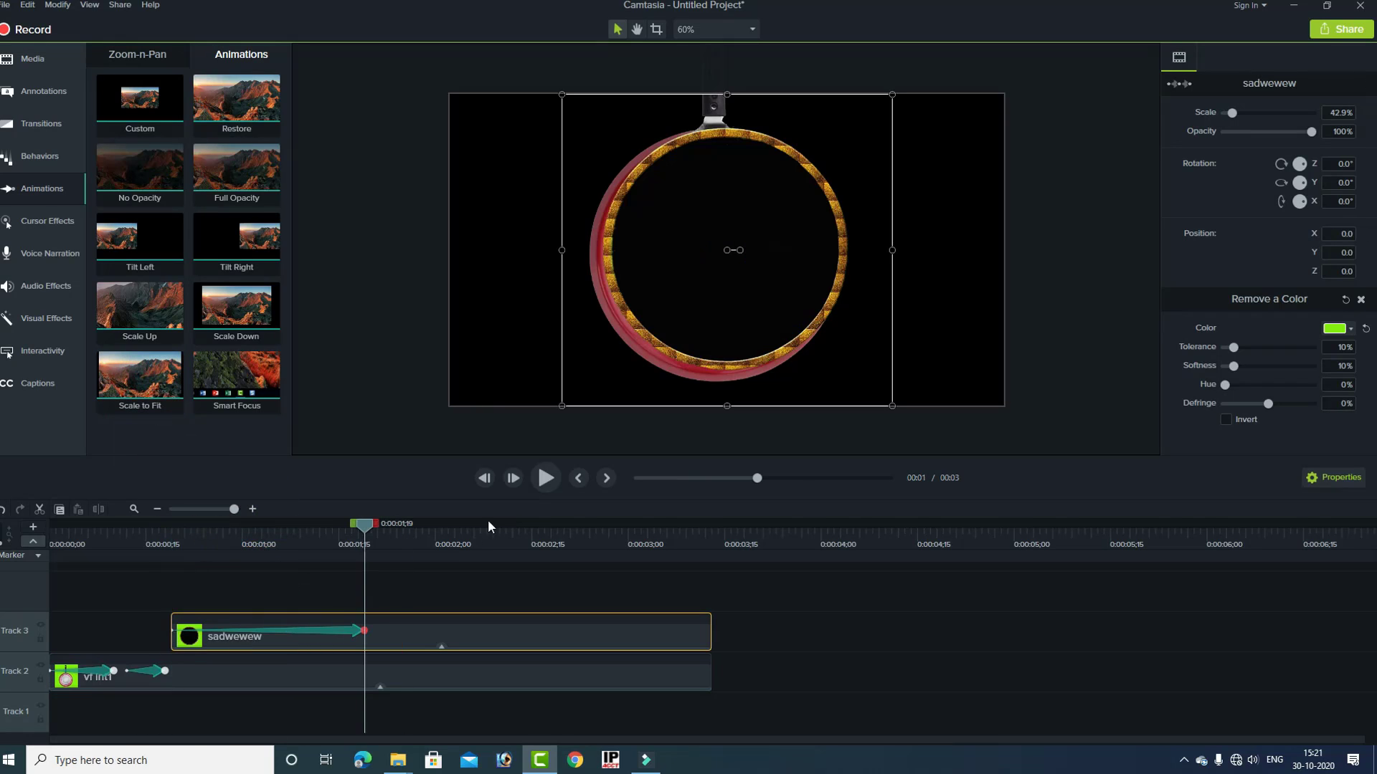
pyautogui.click(545, 477)
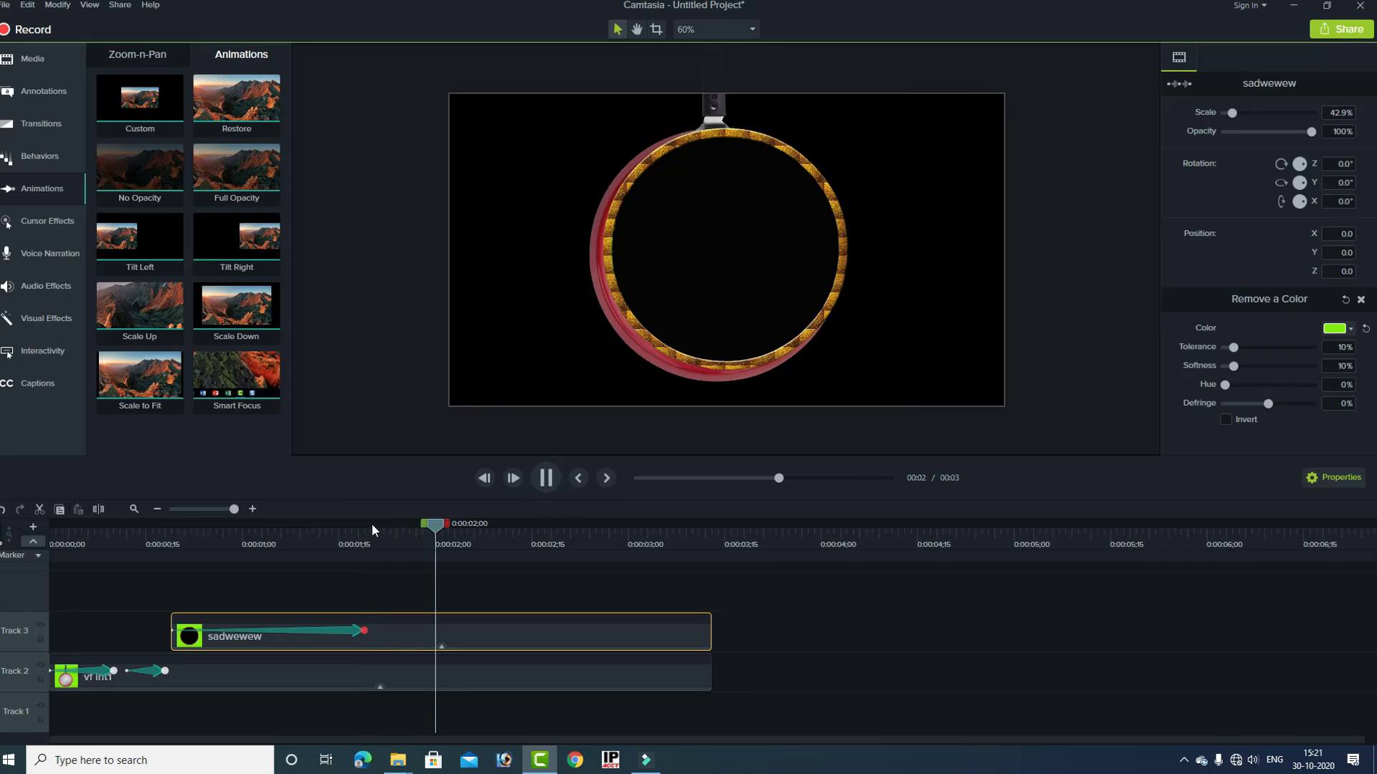
pyautogui.click(183, 543)
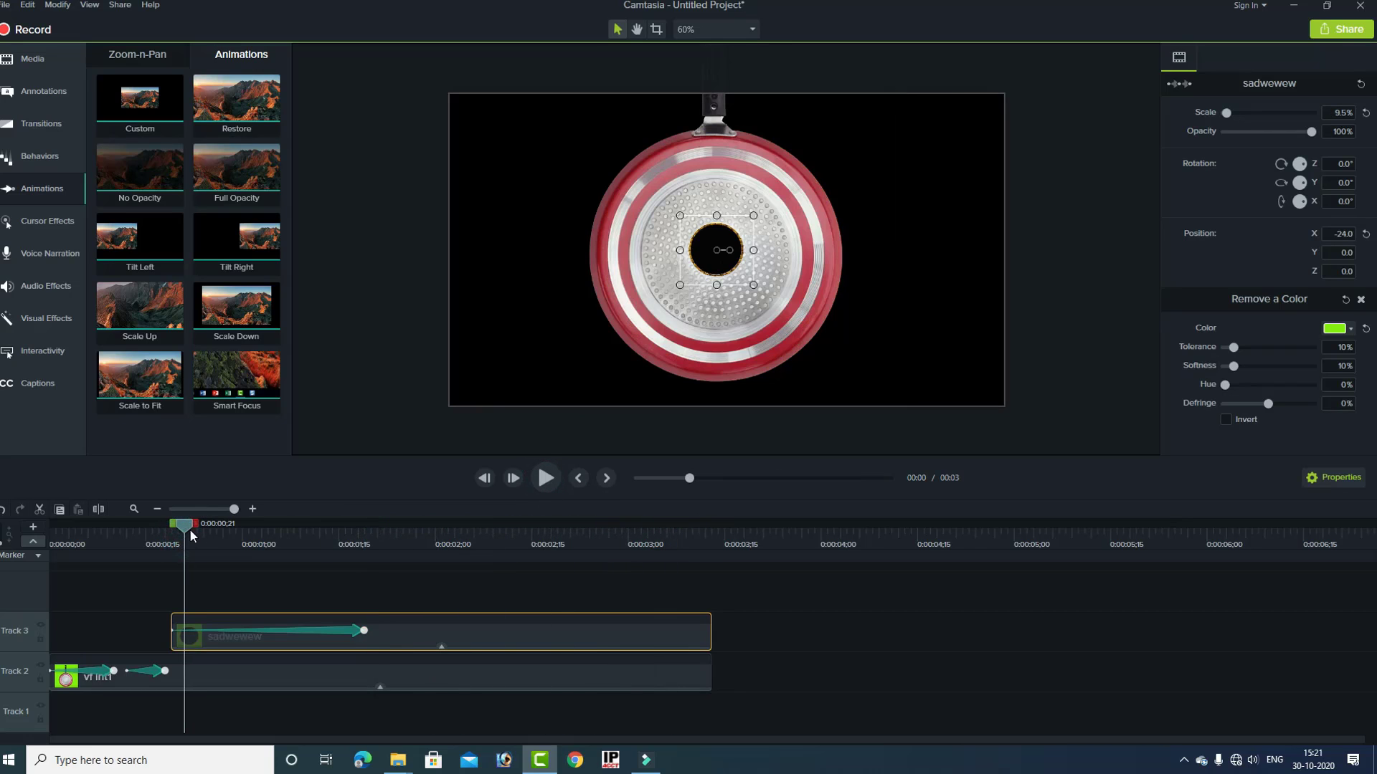
pyautogui.moveTo(182, 525); pyautogui.dragTo(173, 524)
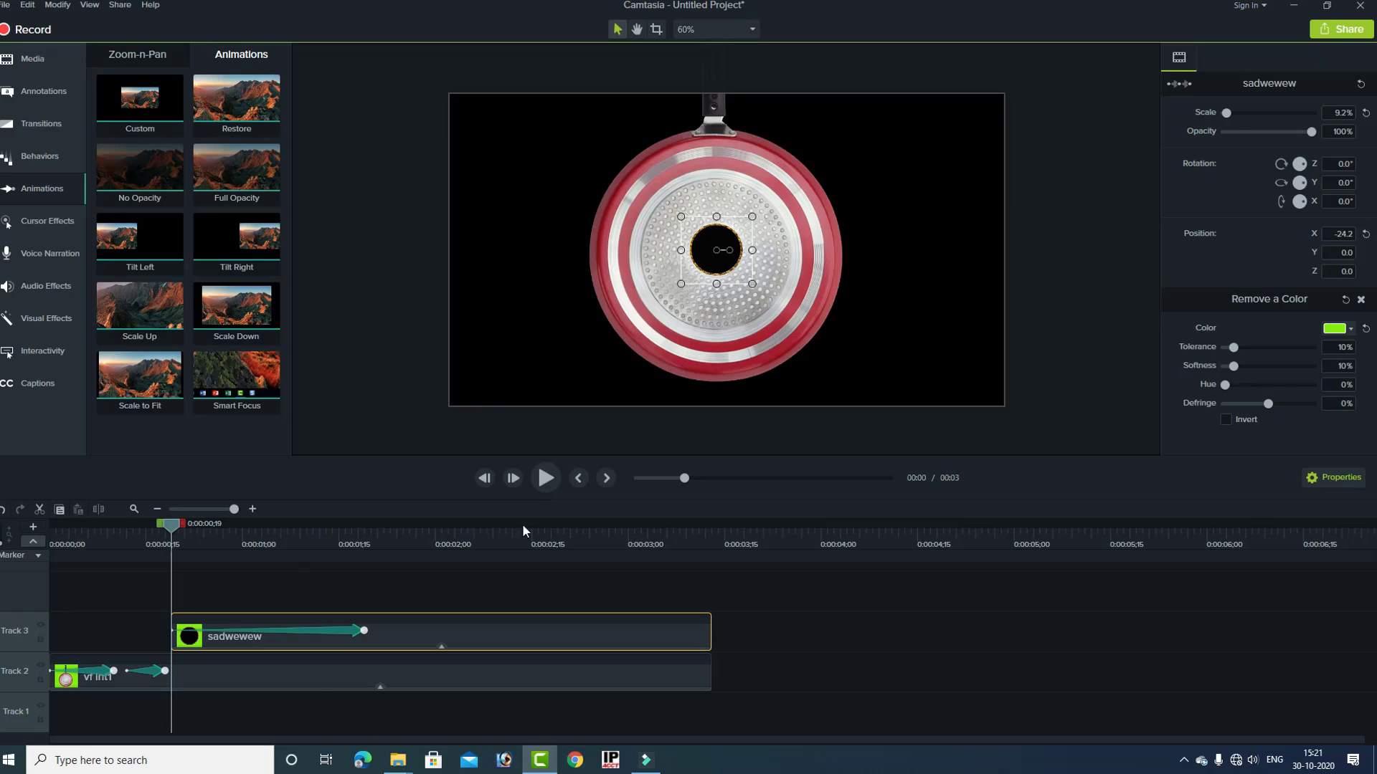
pyautogui.click(546, 478)
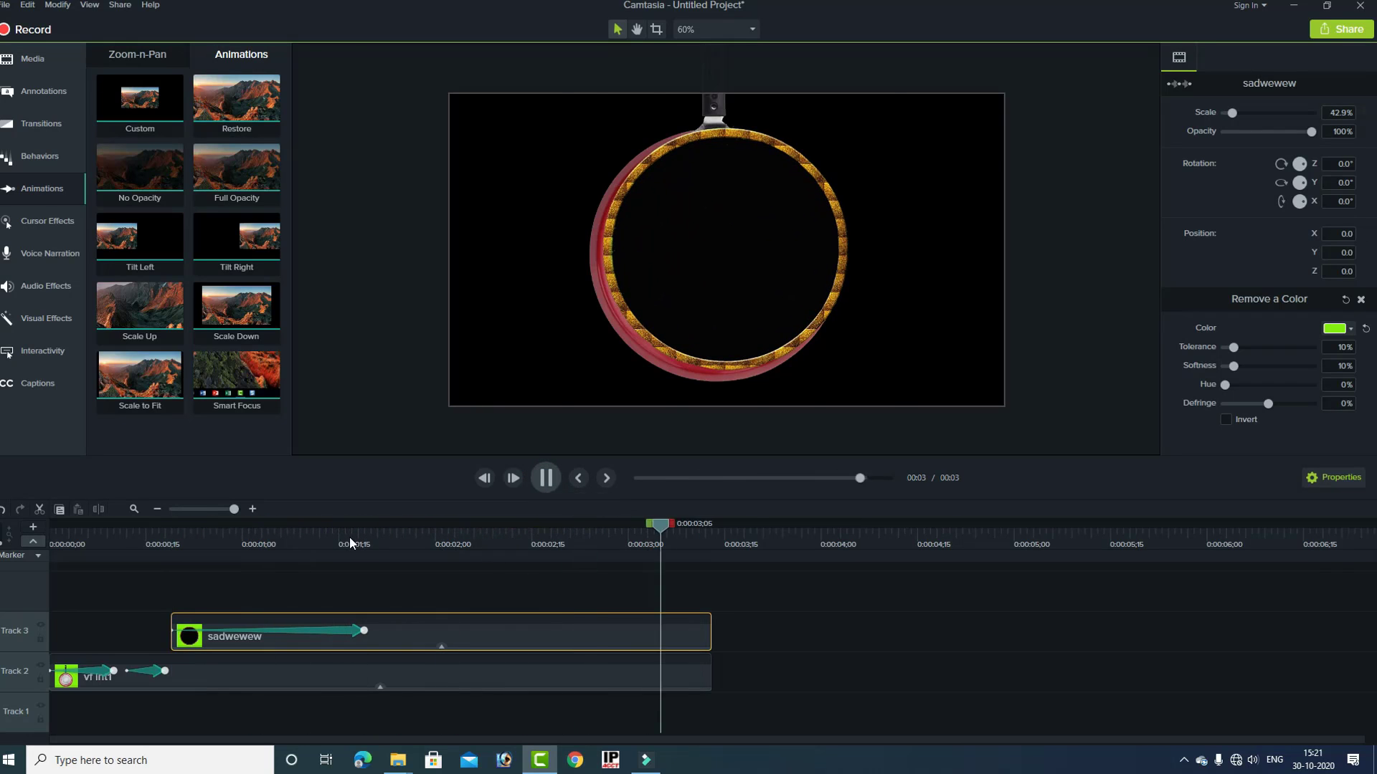
# - At the animation's end, 0:00:01;19, resize the circular frame to about 34.8% scale so it fits inside the pan
pyautogui.click(373, 541)
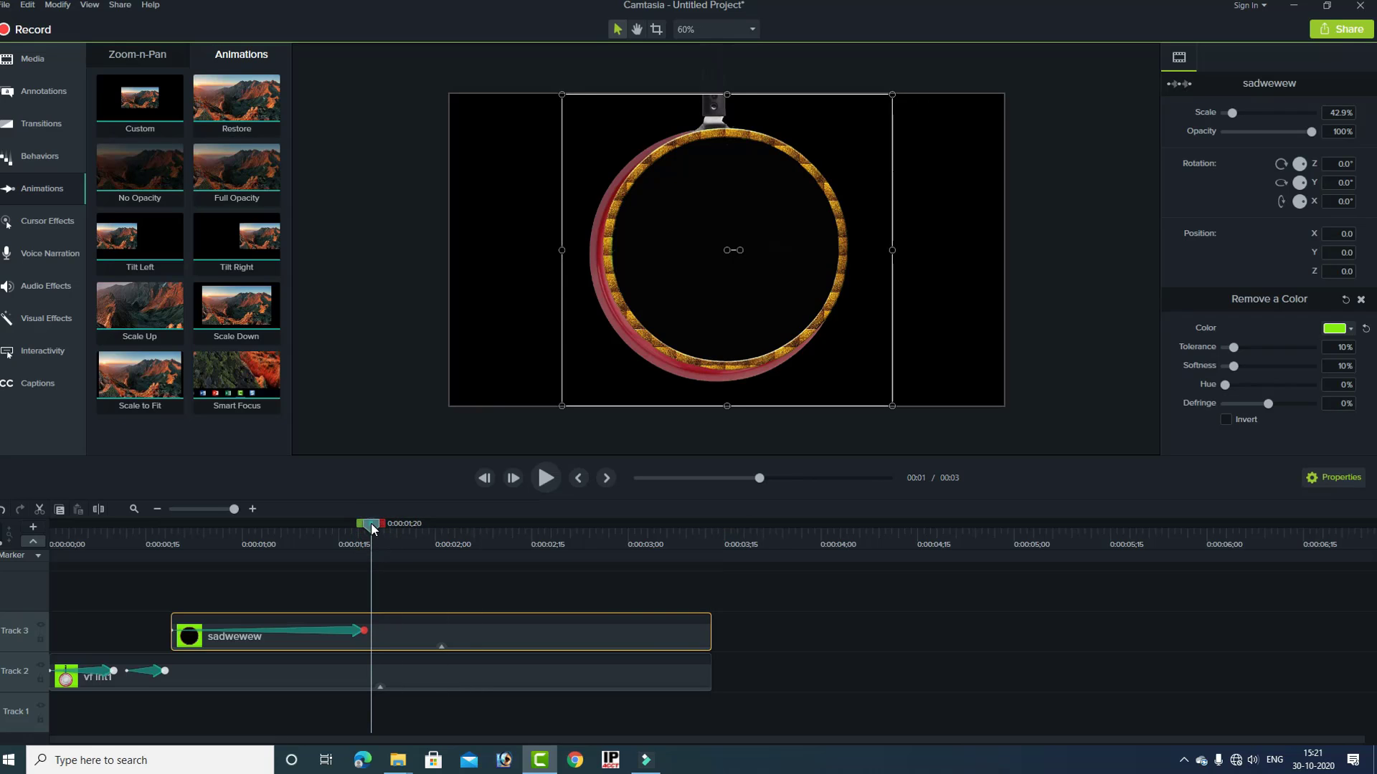
pyautogui.moveTo(374, 522); pyautogui.dragTo(366, 522)
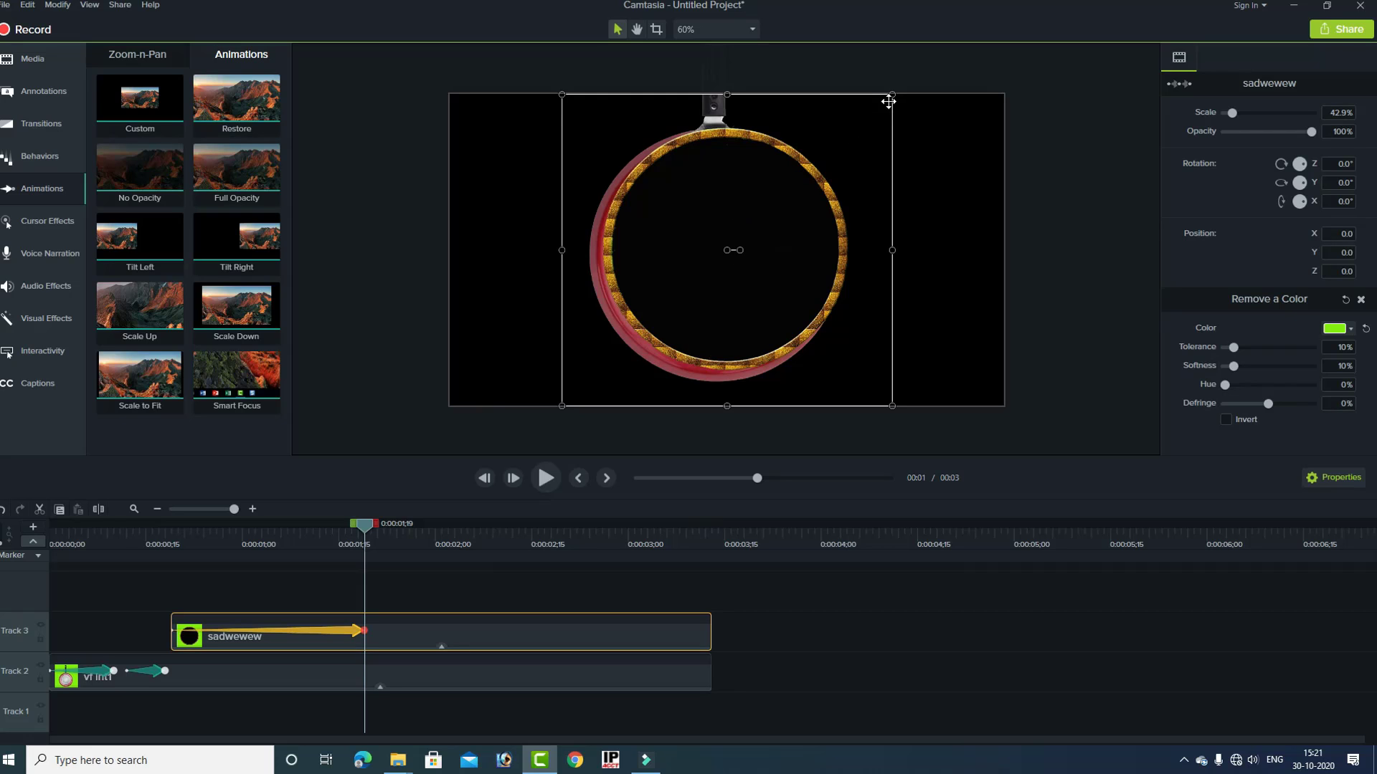
pyautogui.moveTo(891, 94); pyautogui.dragTo(850, 136)
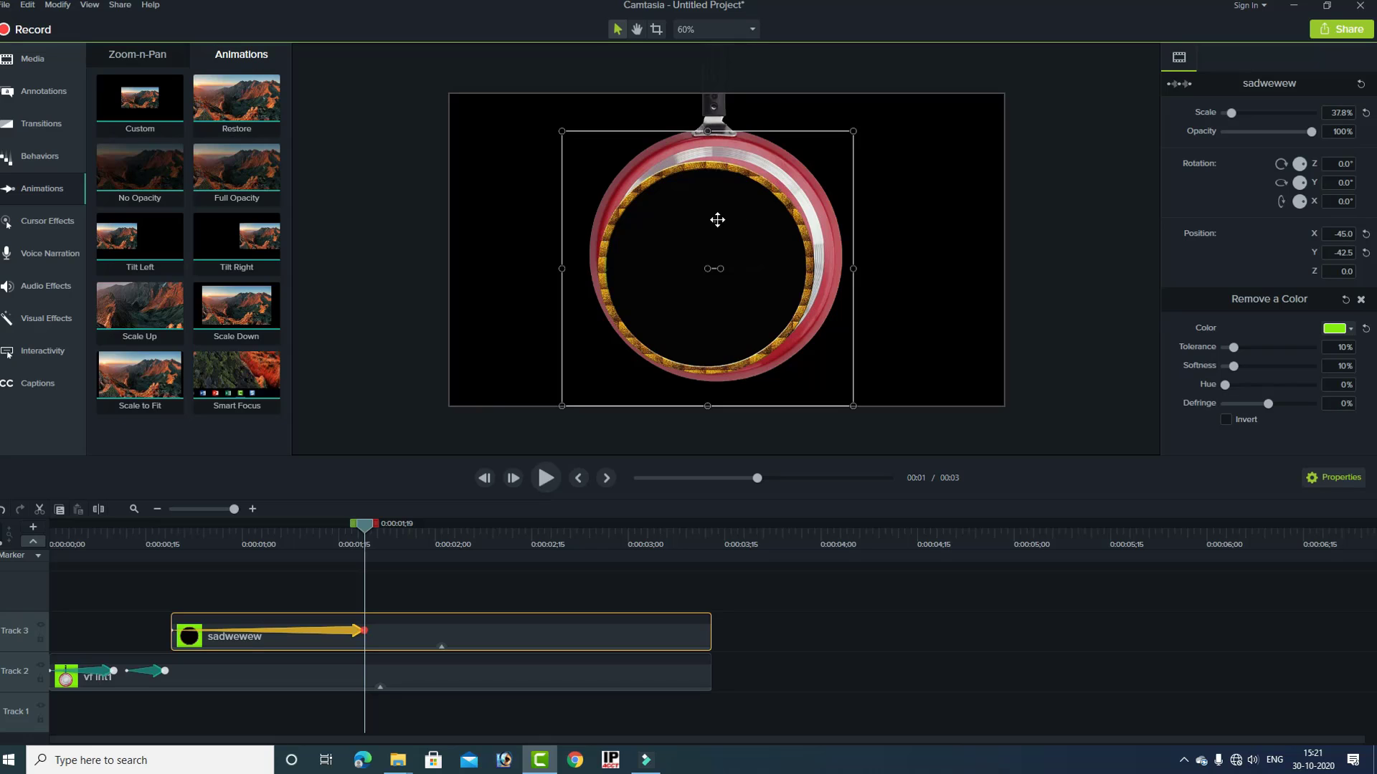
pyautogui.moveTo(717, 220); pyautogui.dragTo(719, 214)
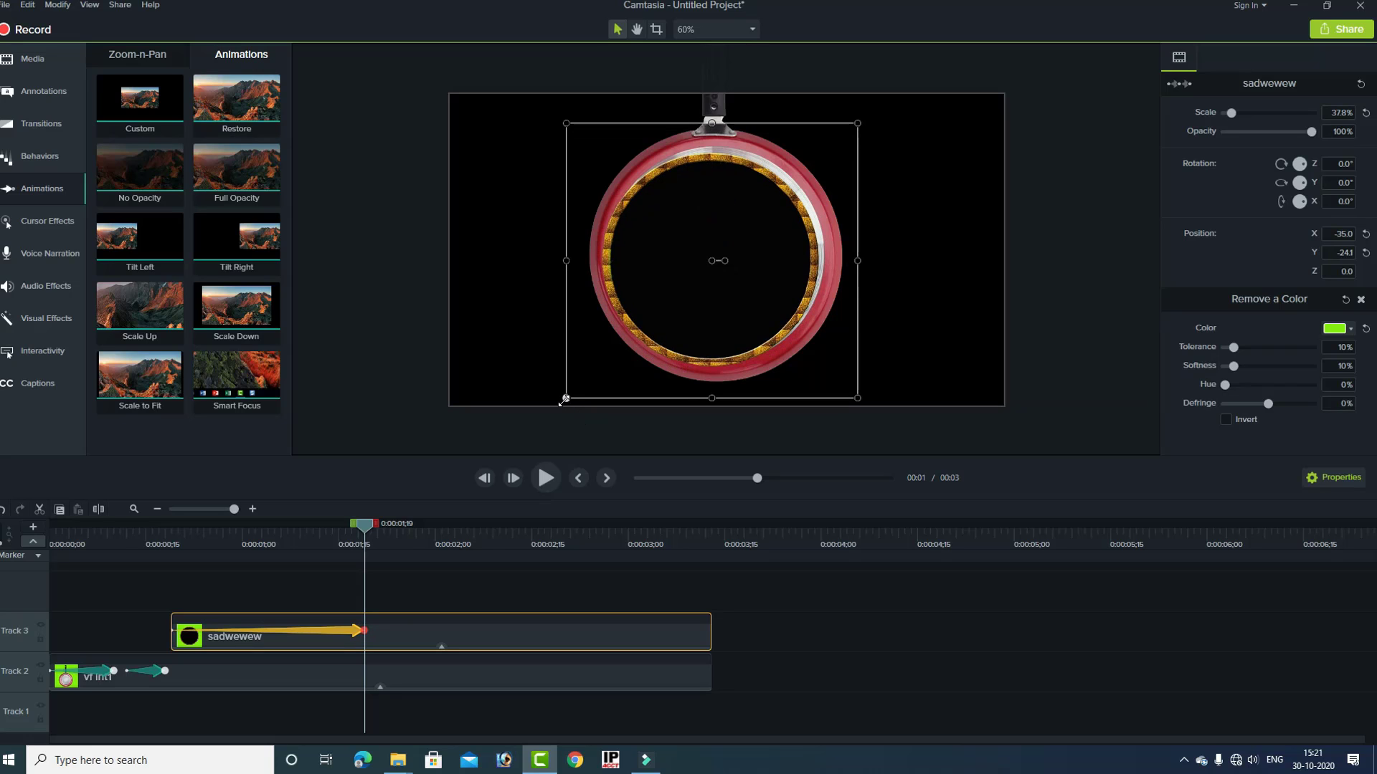
pyautogui.moveTo(564, 398); pyautogui.dragTo(581, 384)
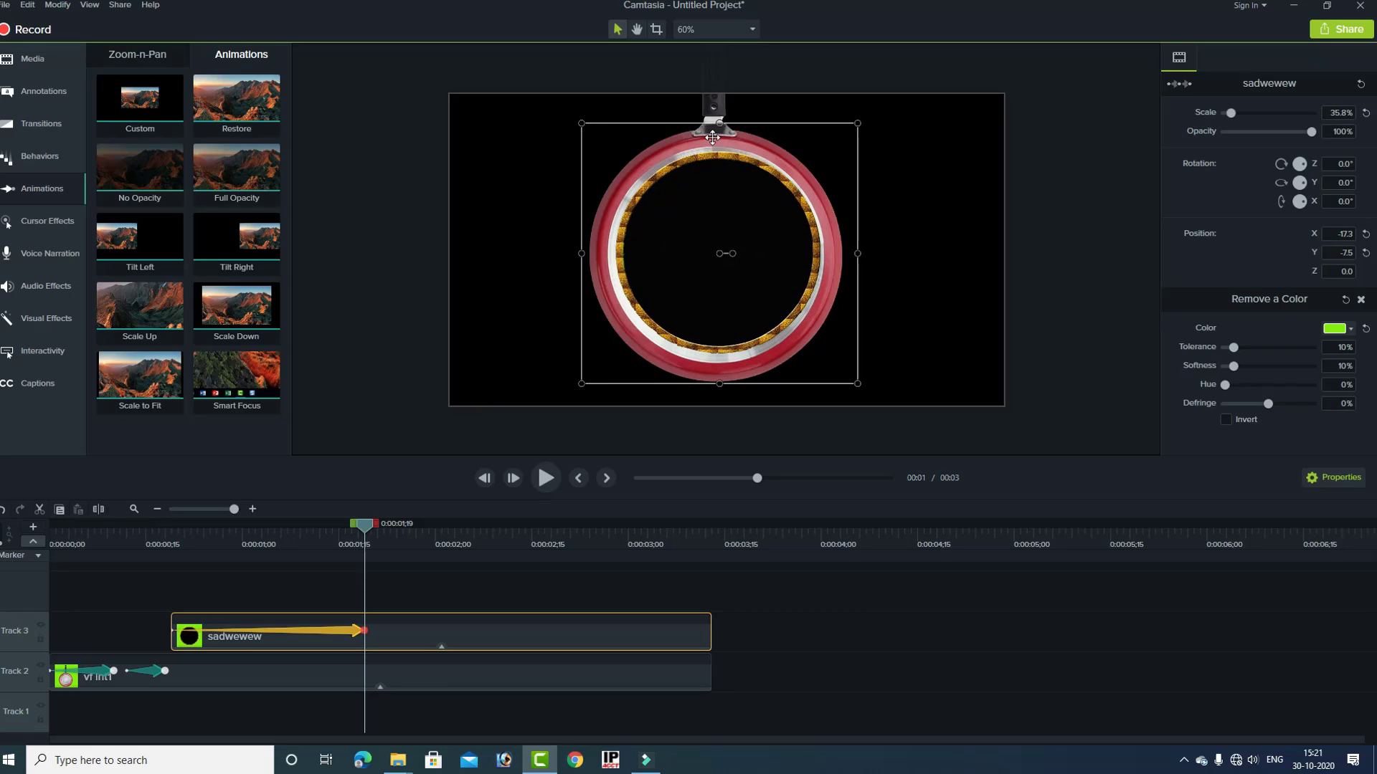
pyautogui.moveTo(719, 123); pyautogui.dragTo(719, 130)
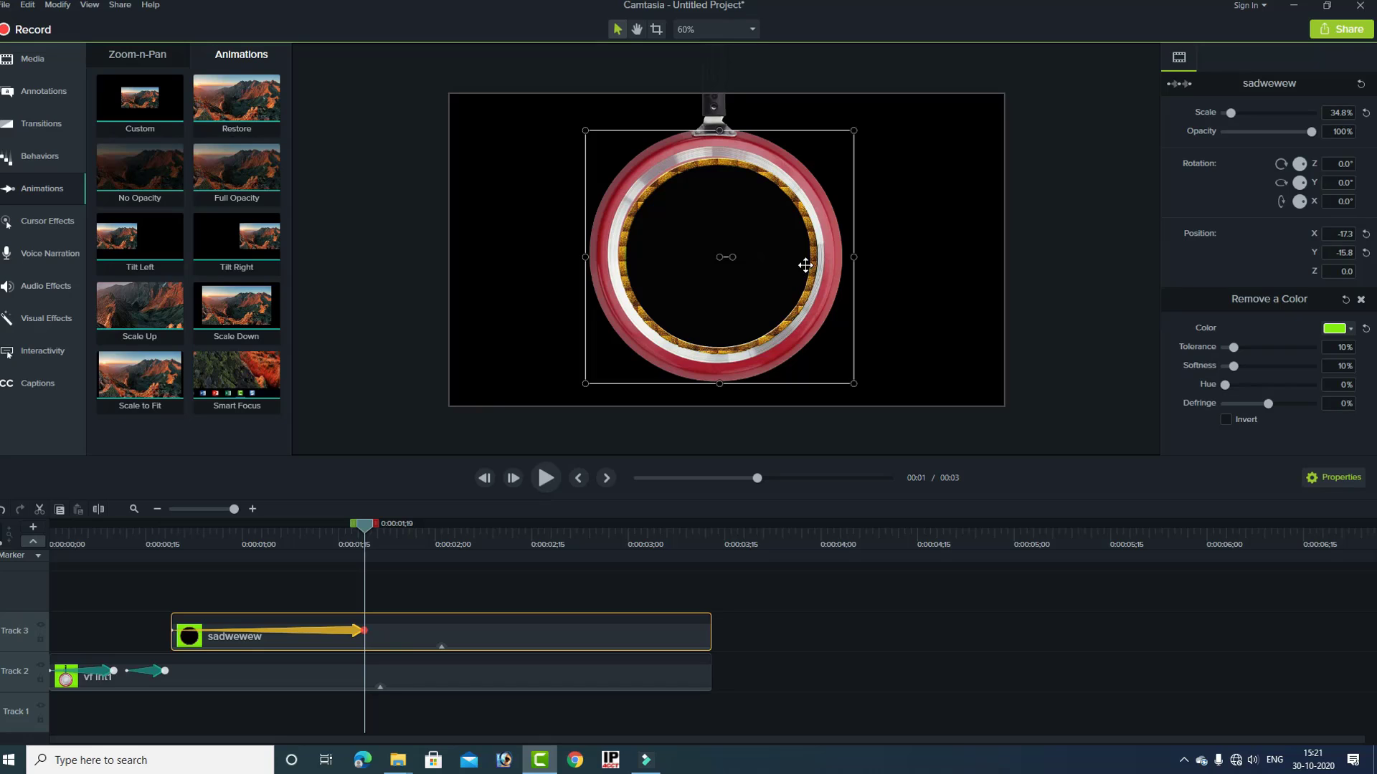
# - Nudge the enlarged circular frame to X -24.0, Y -10.8 to center it inside the pan
pyautogui.press('Left')
pyautogui.press('Left')
pyautogui.press('Left')
pyautogui.press('Left')
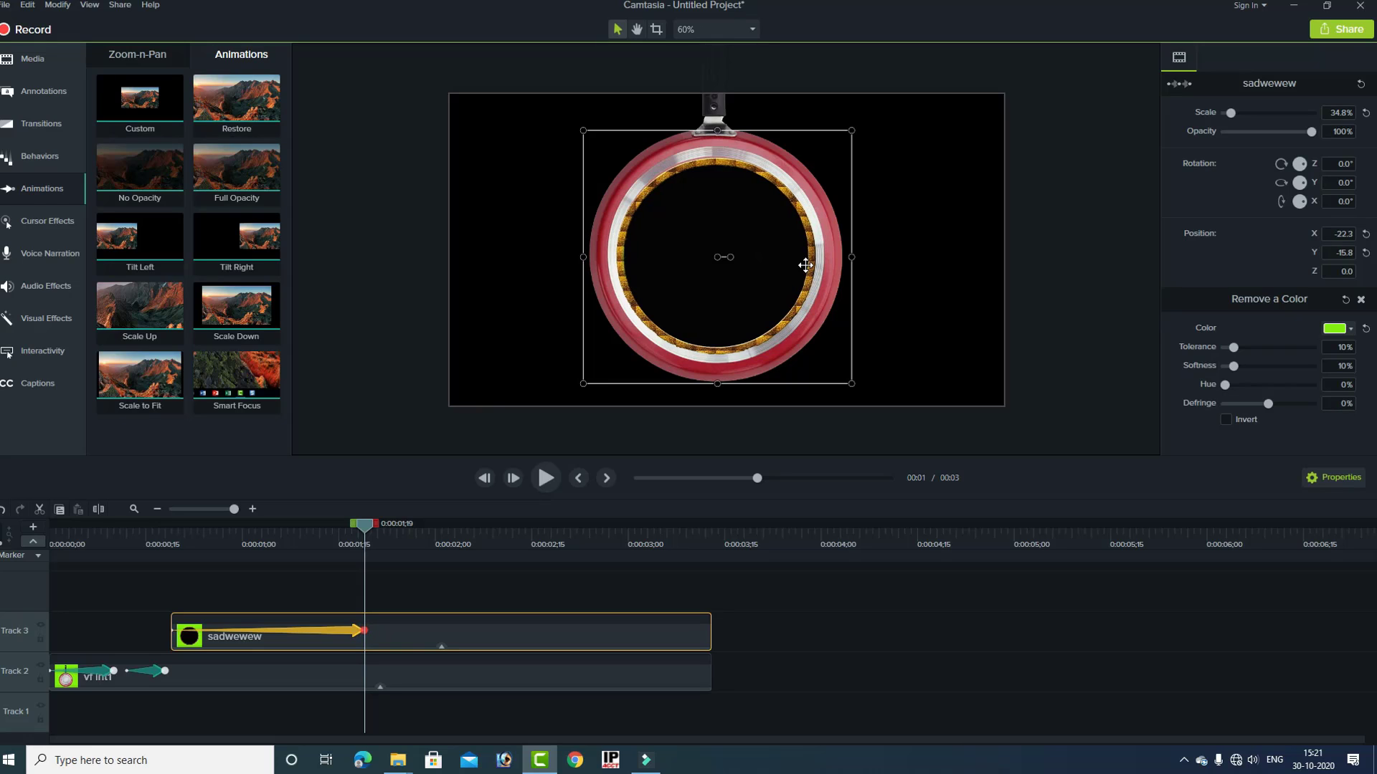
pyautogui.press('Left')
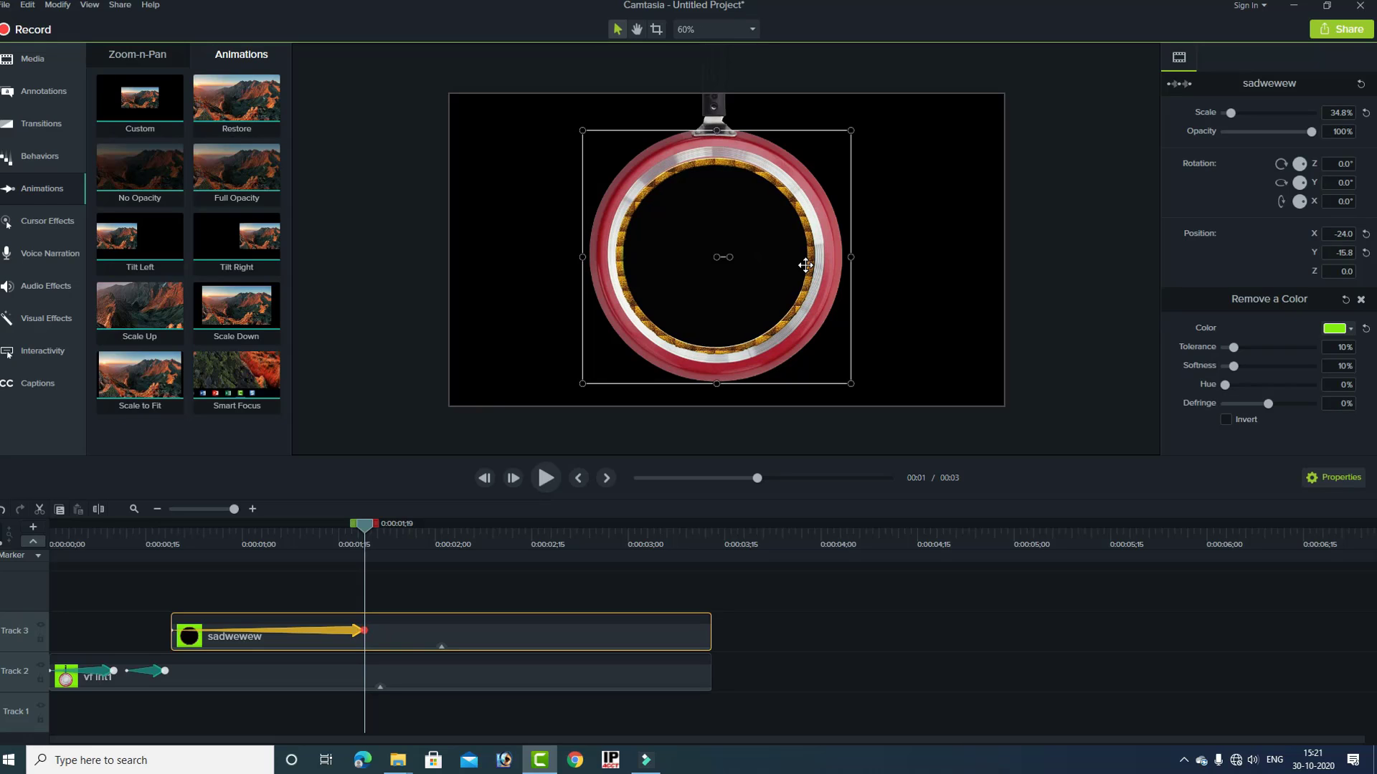
pyautogui.press('Up')
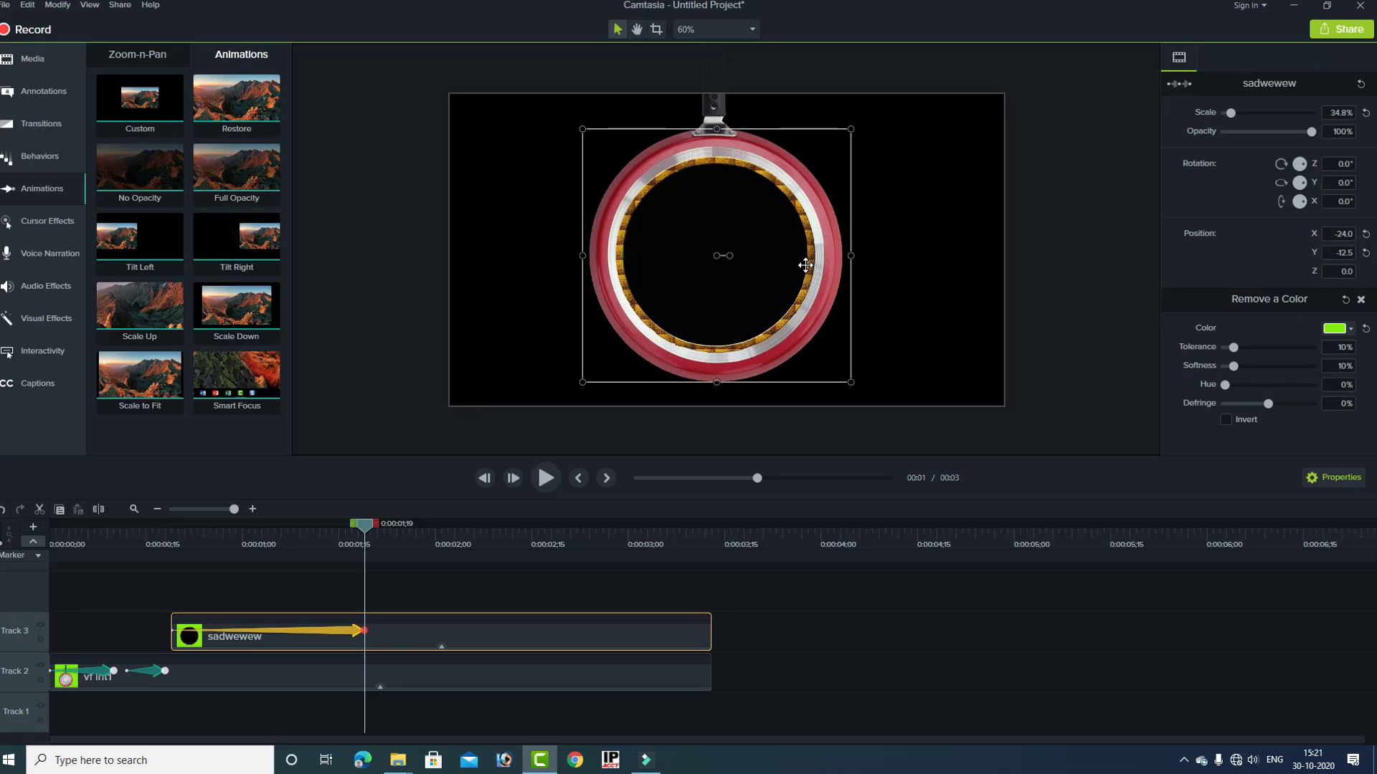
pyautogui.press('Up')
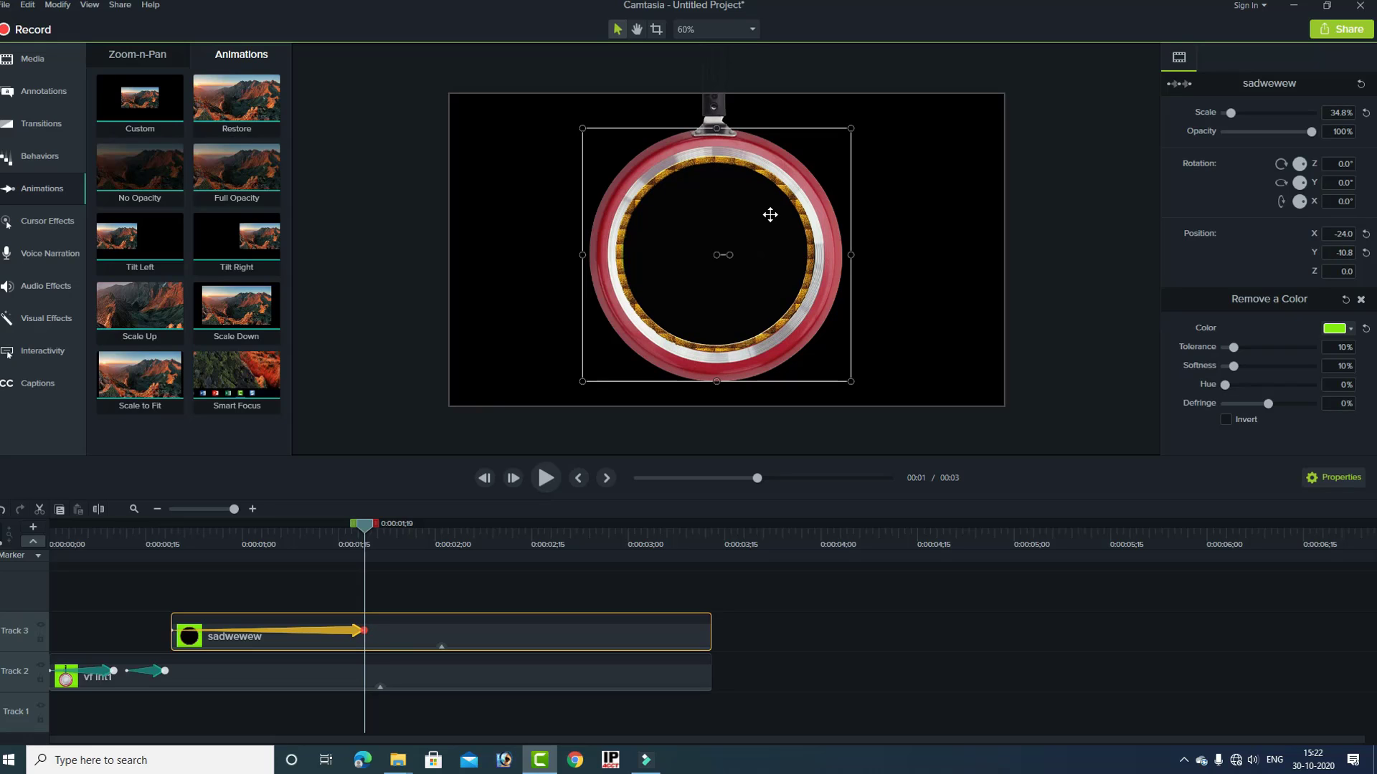
pyautogui.click(524, 354)
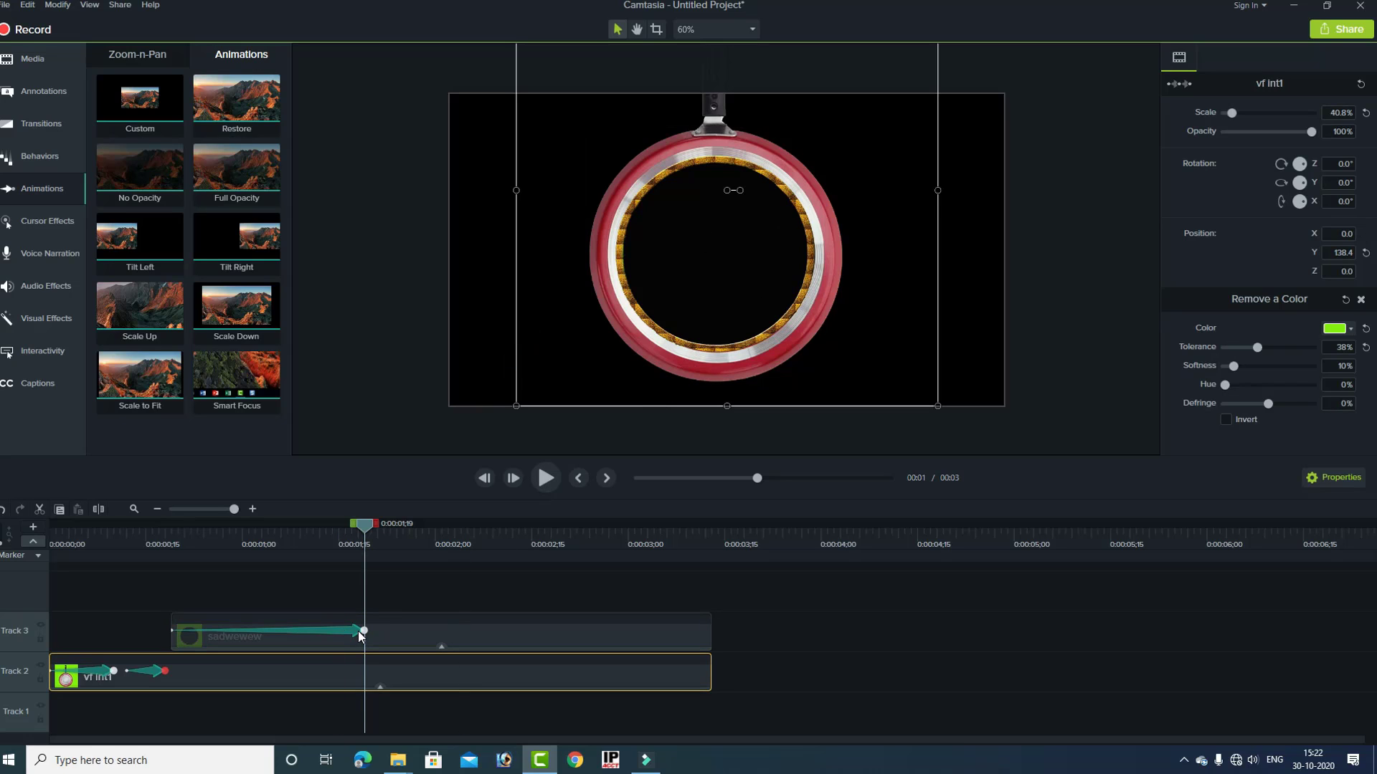
# - Play the circular frame's scaling animation from 0:00:00;19 and return to its start
pyautogui.moveTo(363, 524); pyautogui.dragTo(172, 534)
pyautogui.click(546, 479)
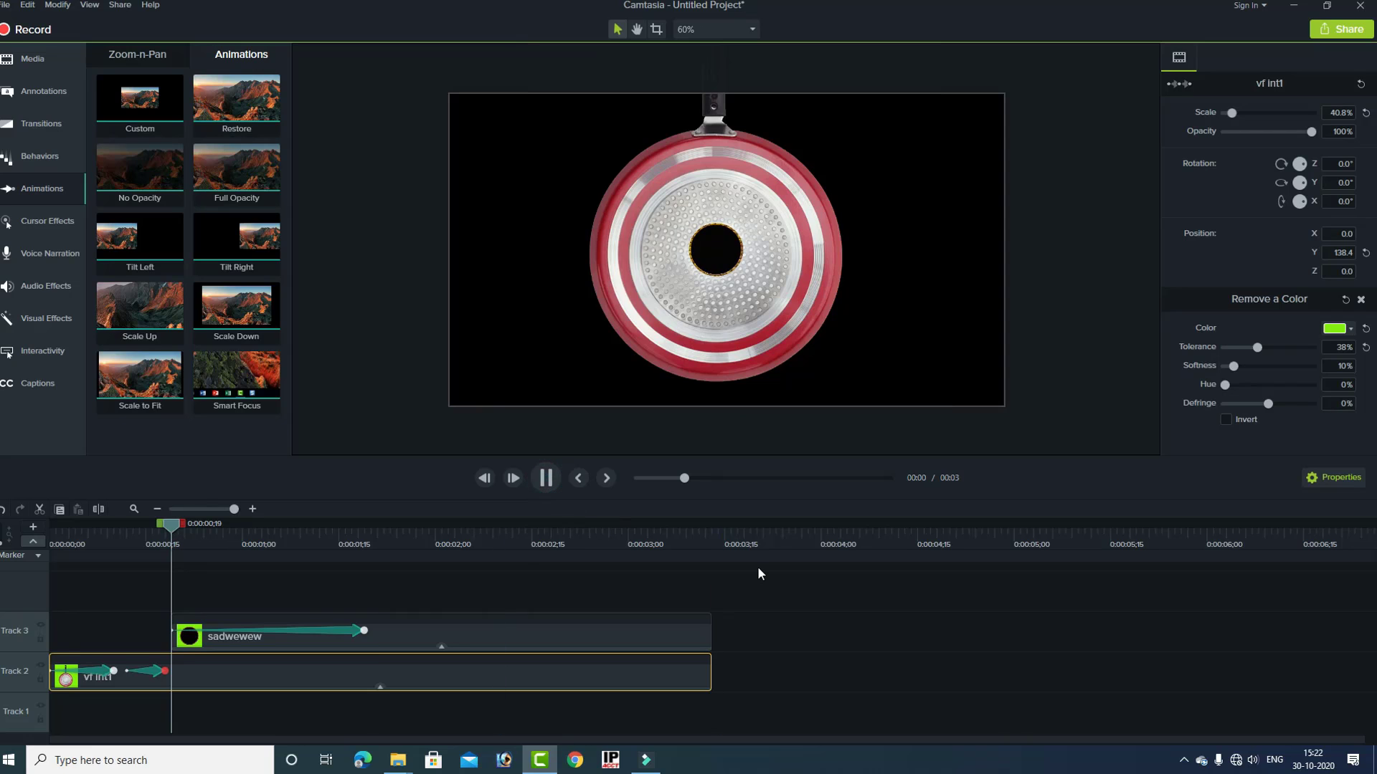
pyautogui.click(546, 478)
pyautogui.click(370, 541)
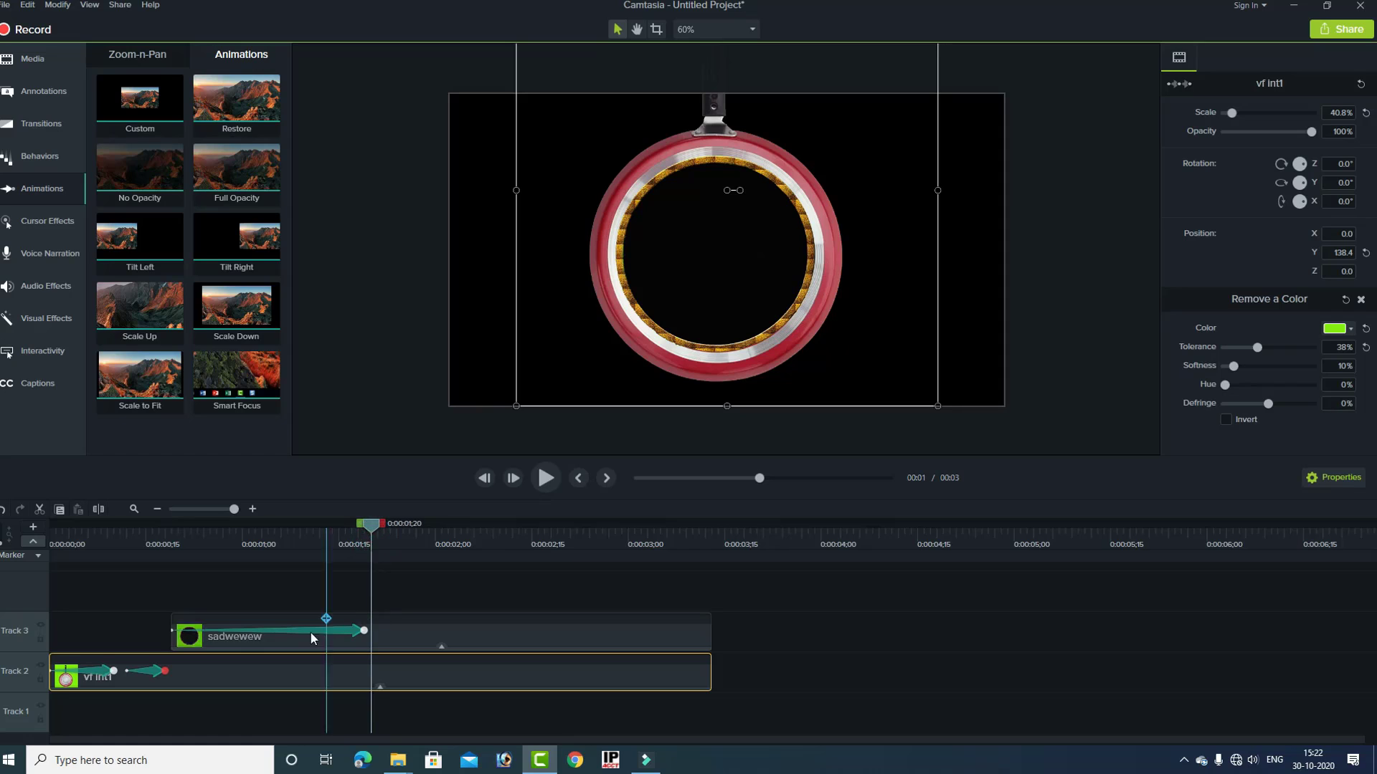
pyautogui.click(172, 535)
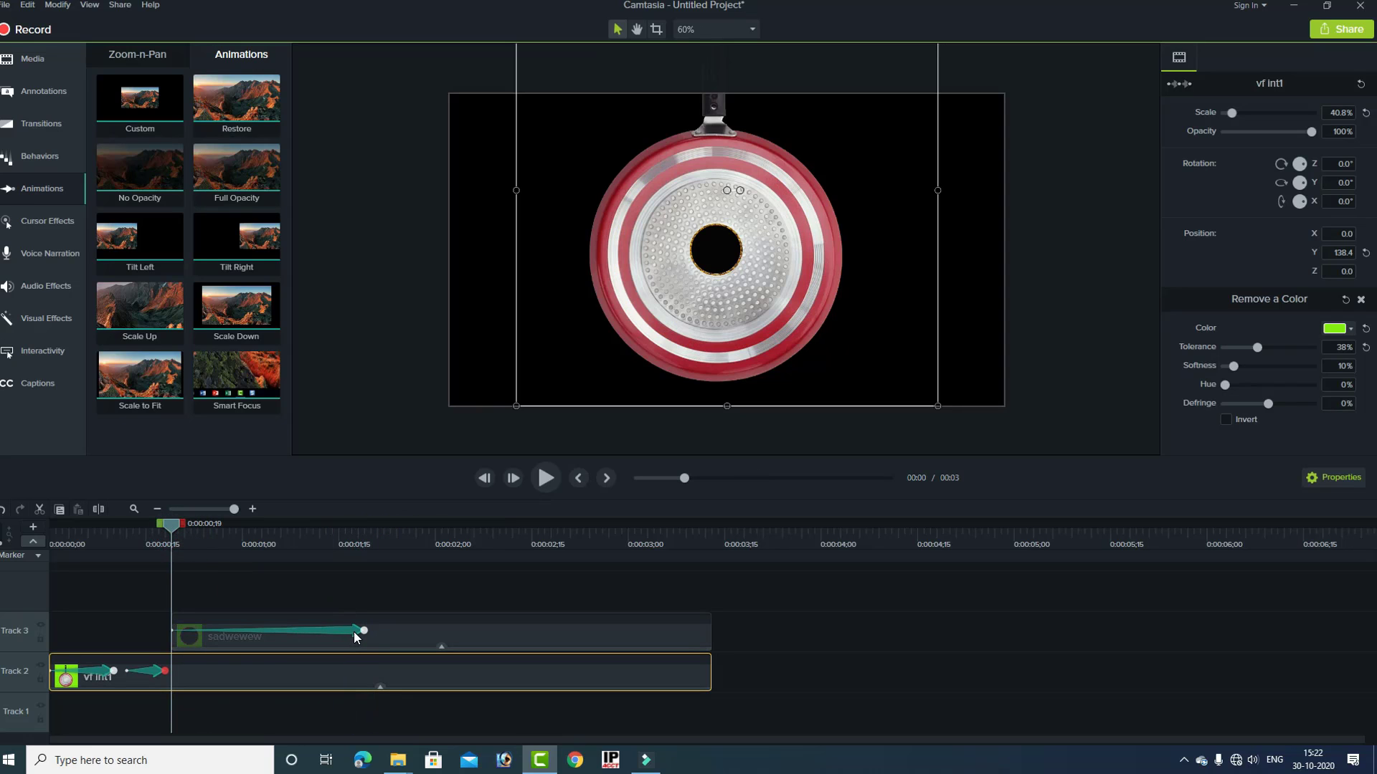
# - Shorten the circular frame's scaling animation to about 8 frames and set the playhead back to 0:00:00;19
pyautogui.click(355, 633)
pyautogui.moveTo(364, 630); pyautogui.dragTo(221, 629)
pyautogui.click(165, 545)
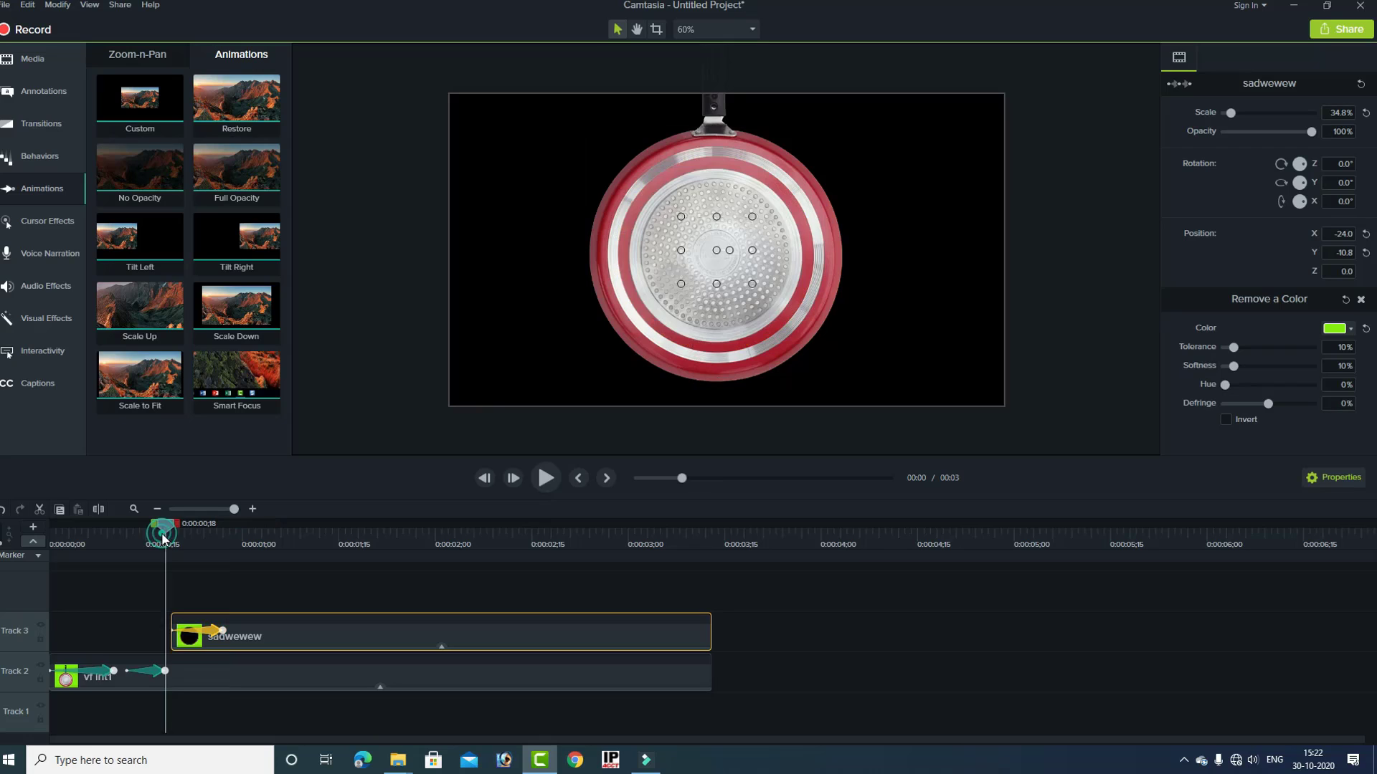
pyautogui.moveTo(163, 525); pyautogui.dragTo(166, 526)
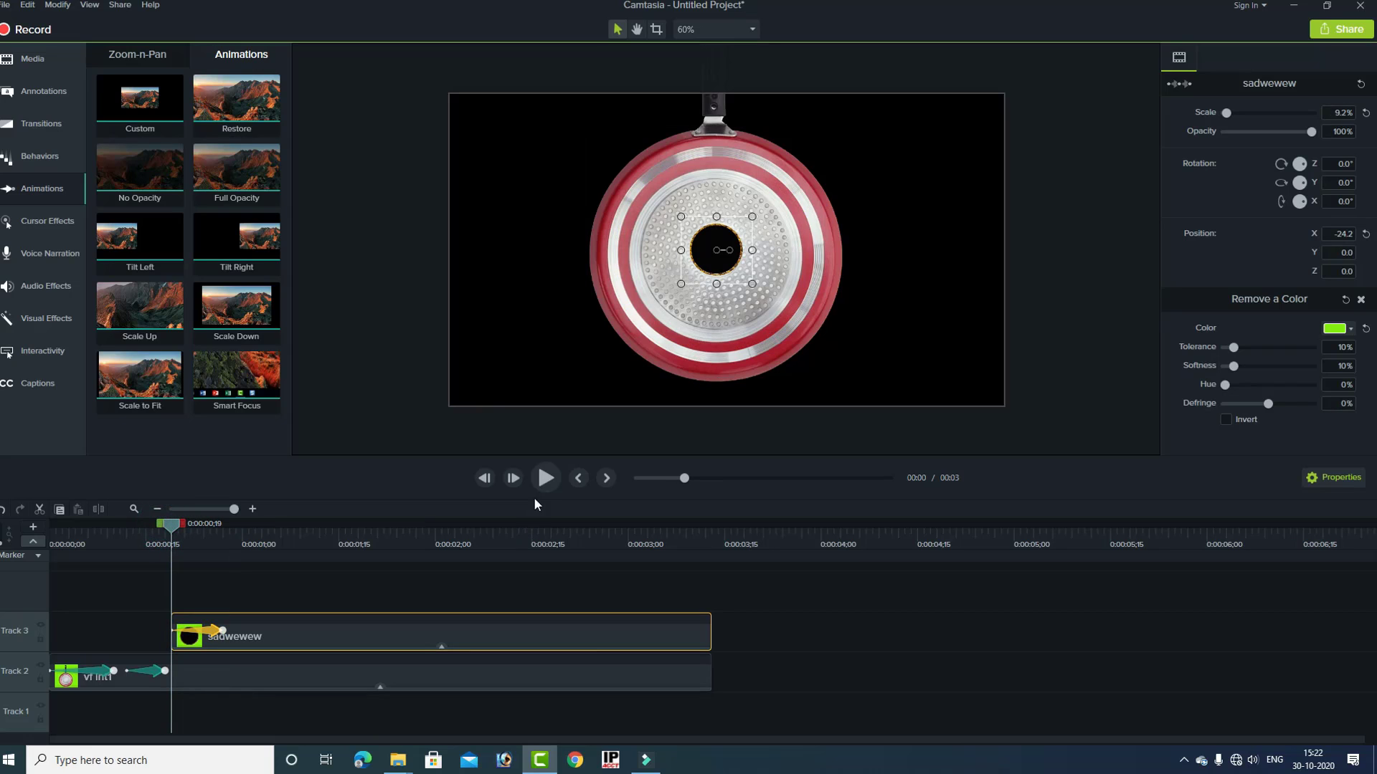
# - Play back the shortened scaling animation of the circular frame
pyautogui.click(543, 487)
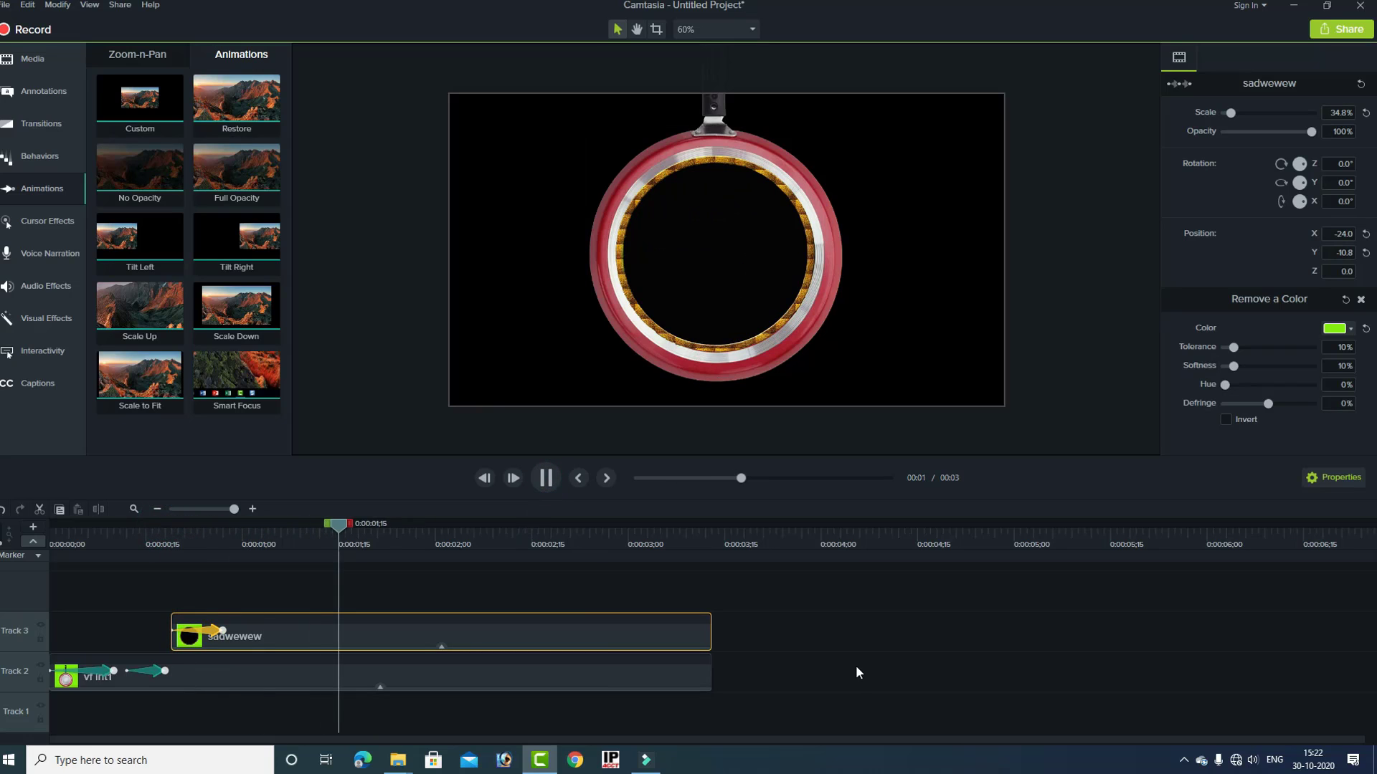
pyautogui.click(546, 478)
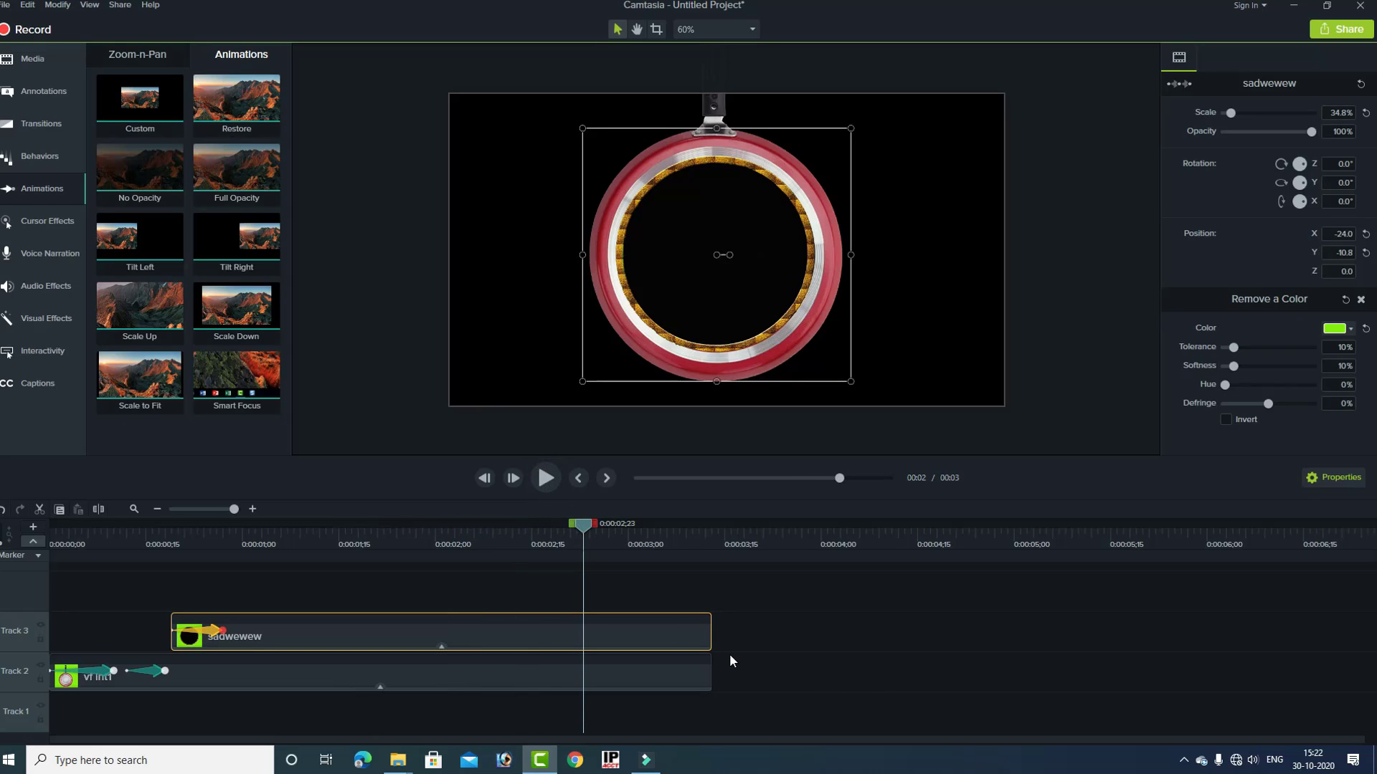
# - Place the V letter image asasasa.jpg on Track 4 at 0:00:00;28 and remove its sampled green background with 31% tolerance
pyautogui.click(30, 64)
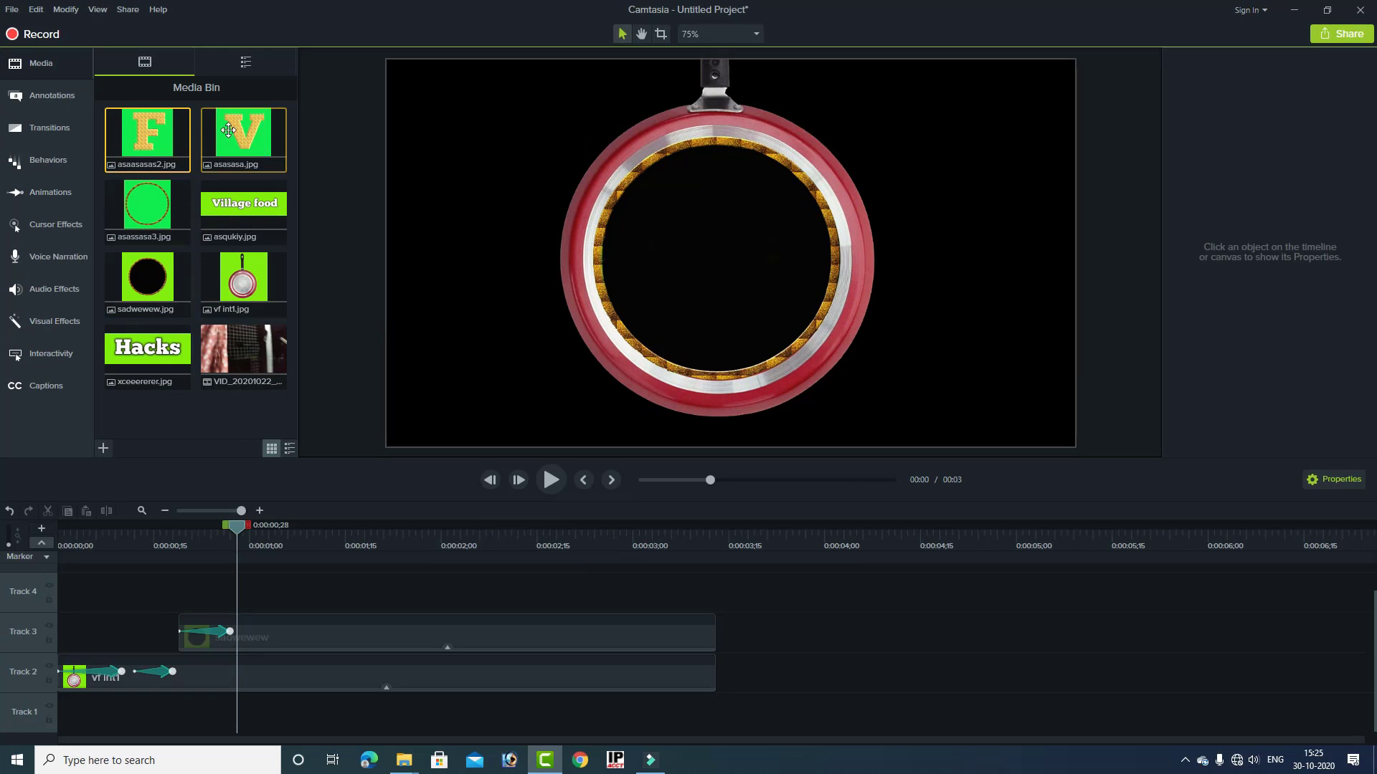
pyautogui.moveTo(242, 134); pyautogui.dragTo(287, 594)
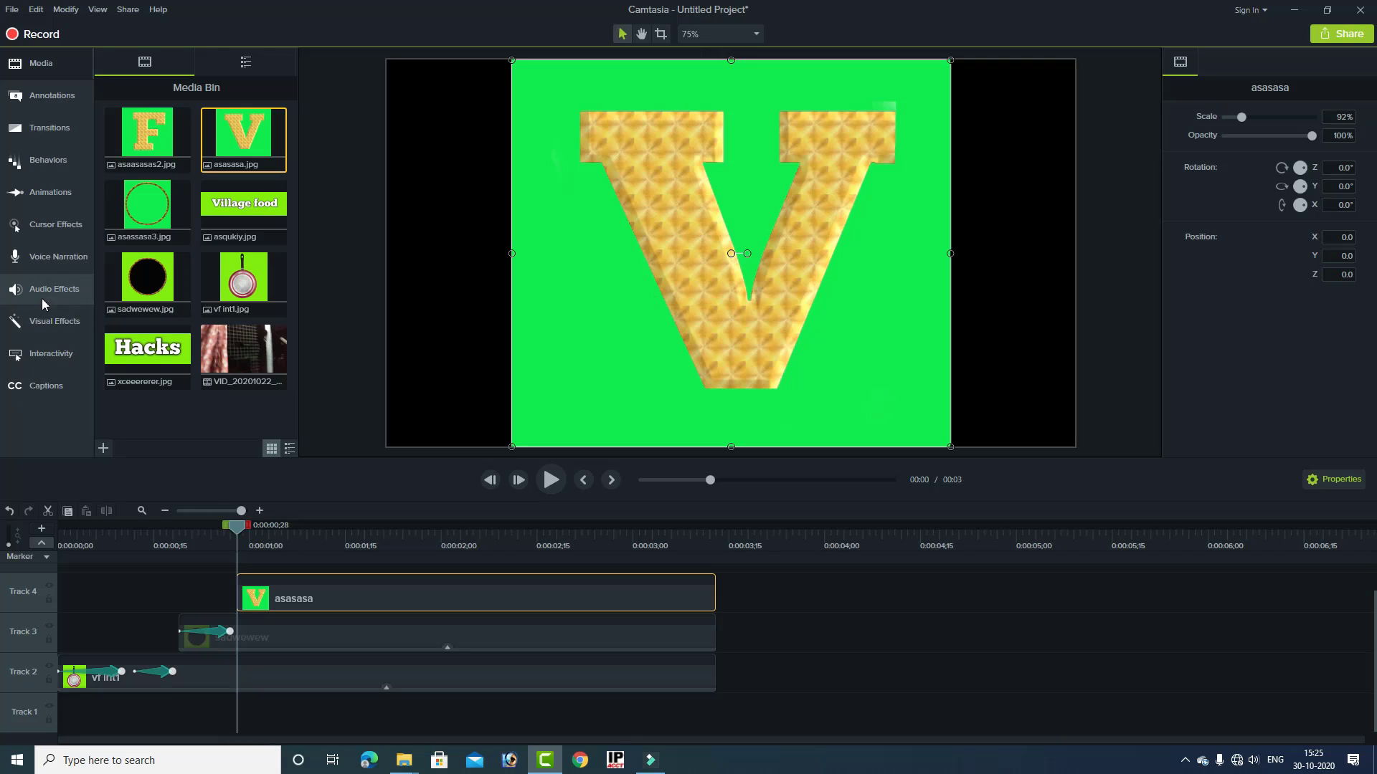
pyautogui.click(43, 329)
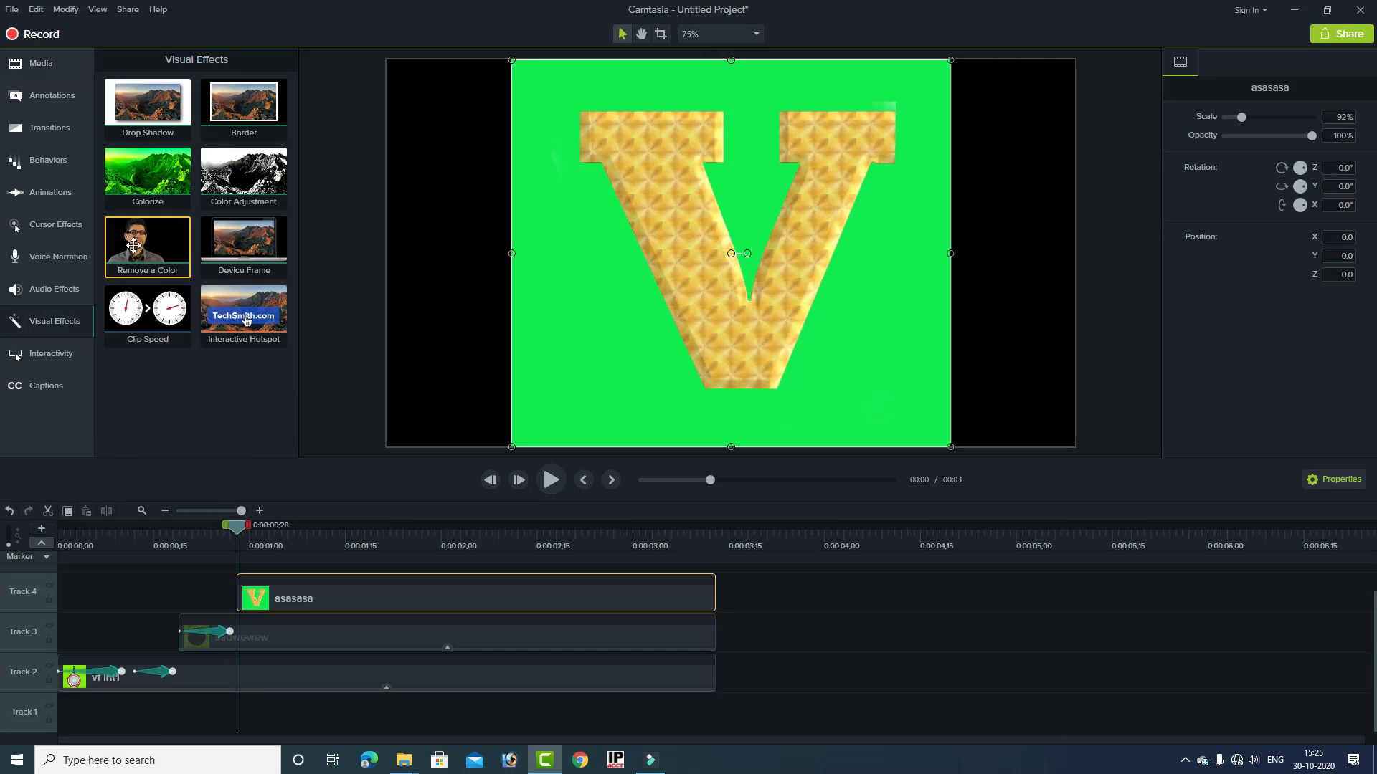
pyautogui.click(212, 262)
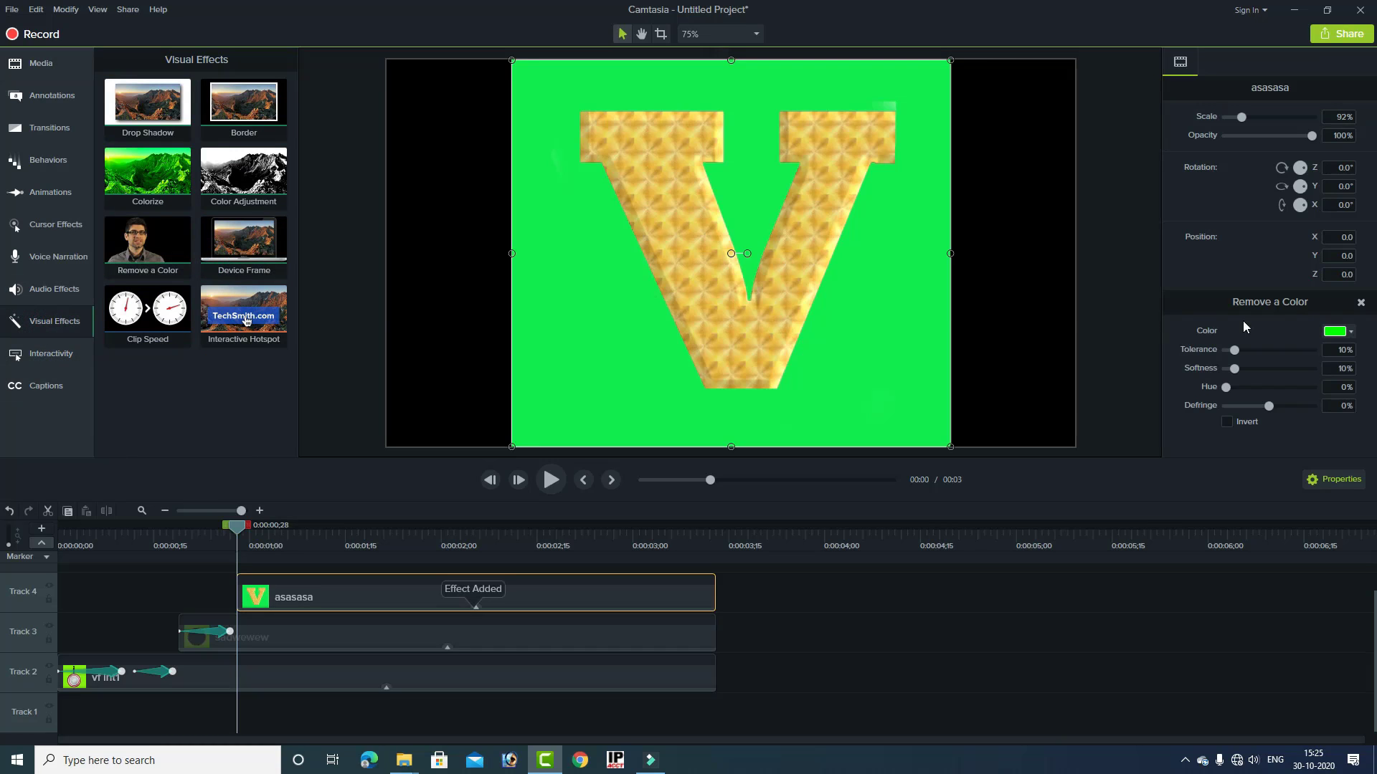
pyautogui.click(1351, 332)
pyautogui.click(1343, 363)
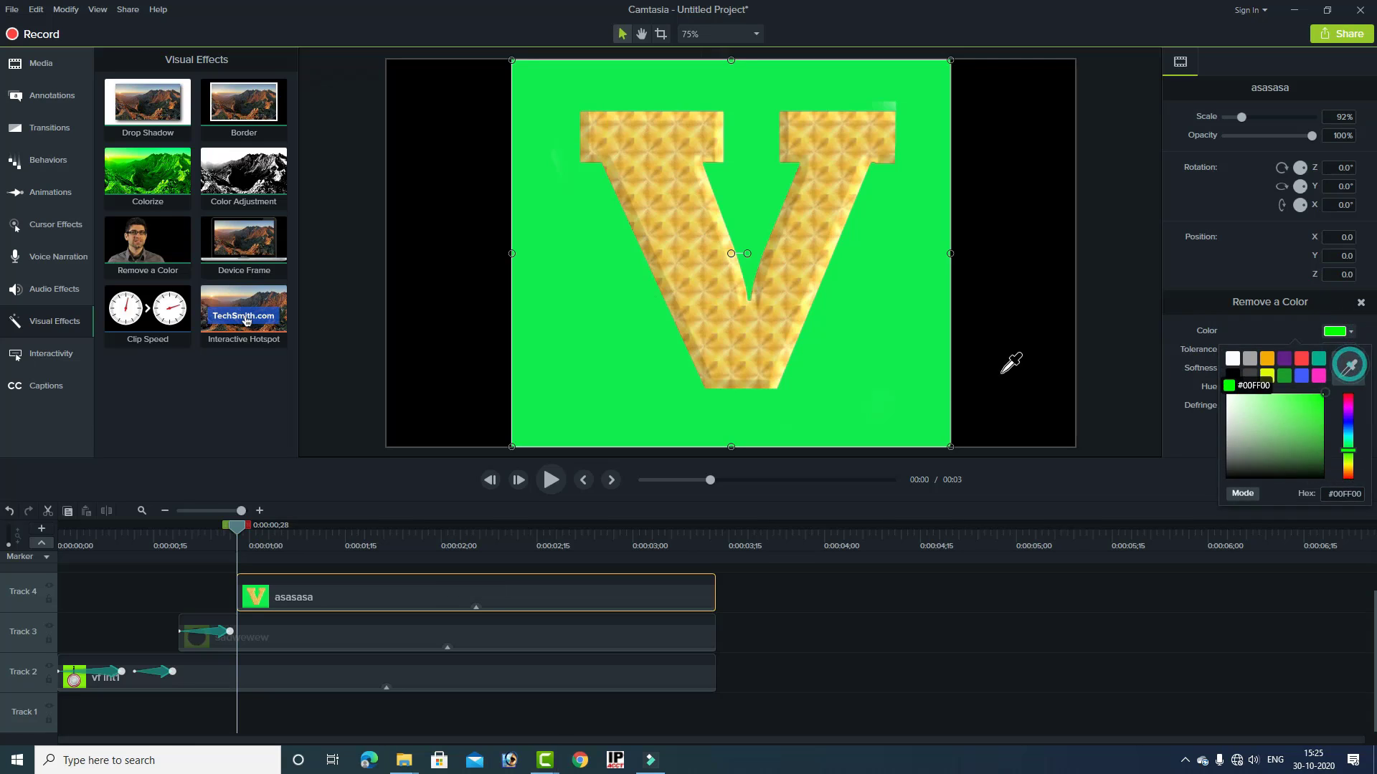
pyautogui.click(905, 364)
pyautogui.click(1235, 350)
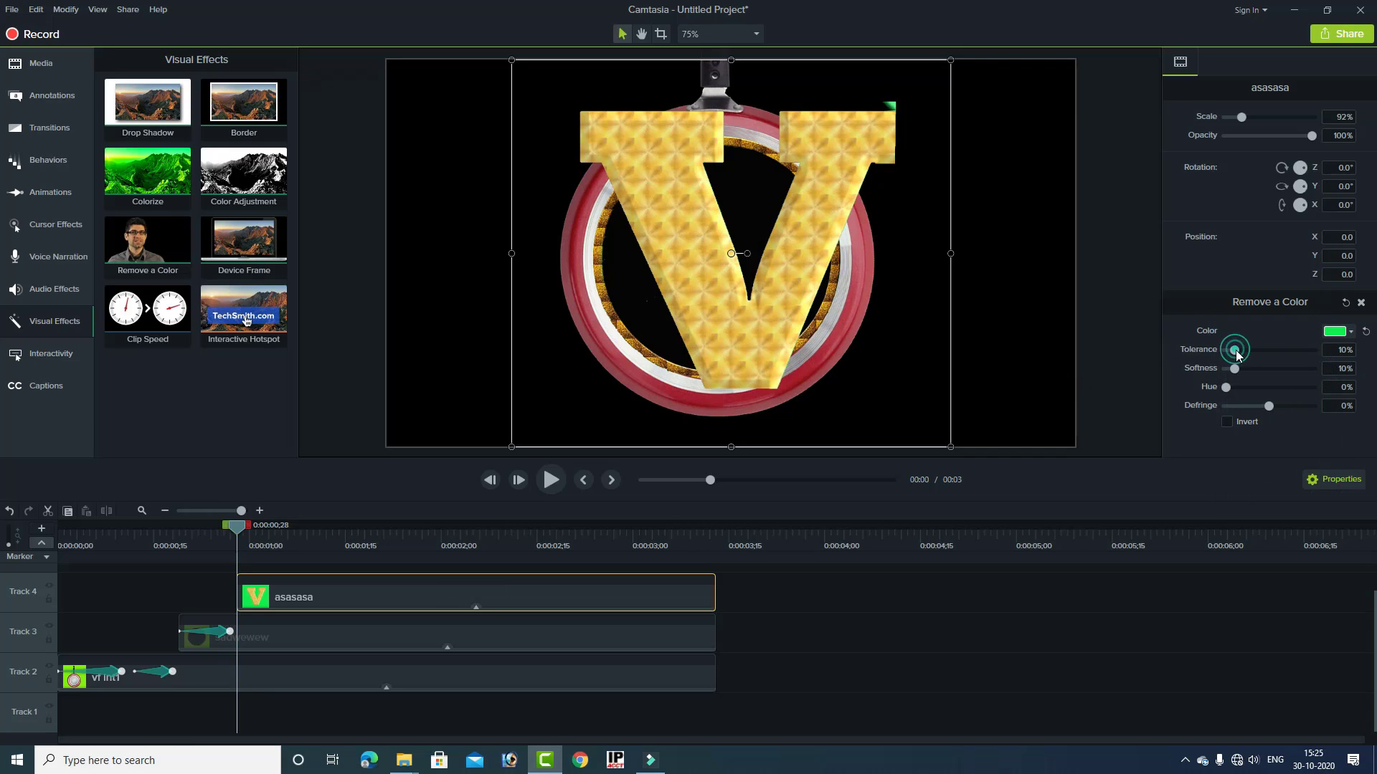
pyautogui.moveTo(1242, 351); pyautogui.dragTo(1253, 350)
# - Move the V letter to about X -546.7, Y 196.0 and apply a Scale Down animation to its clip
pyautogui.moveTo(739, 323); pyautogui.dragTo(452, 221)
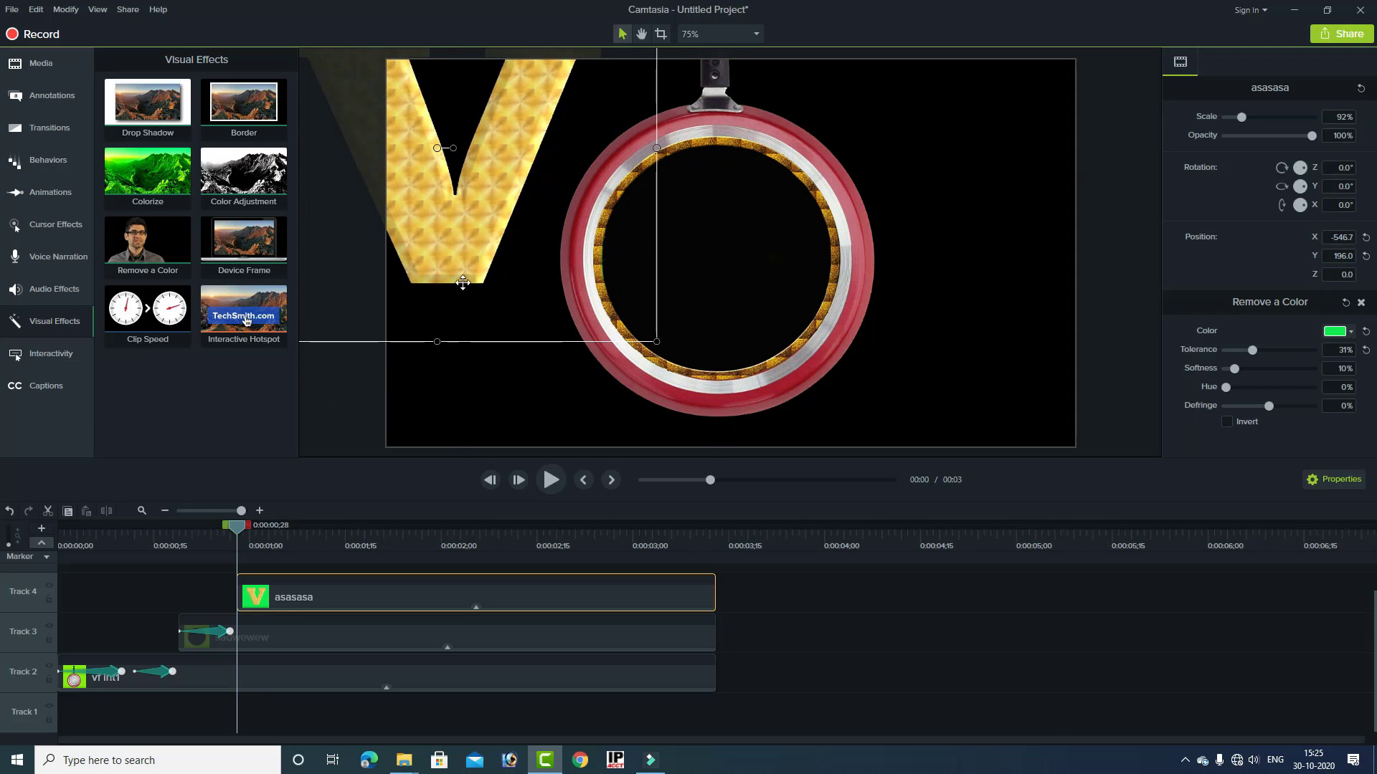
pyautogui.click(45, 192)
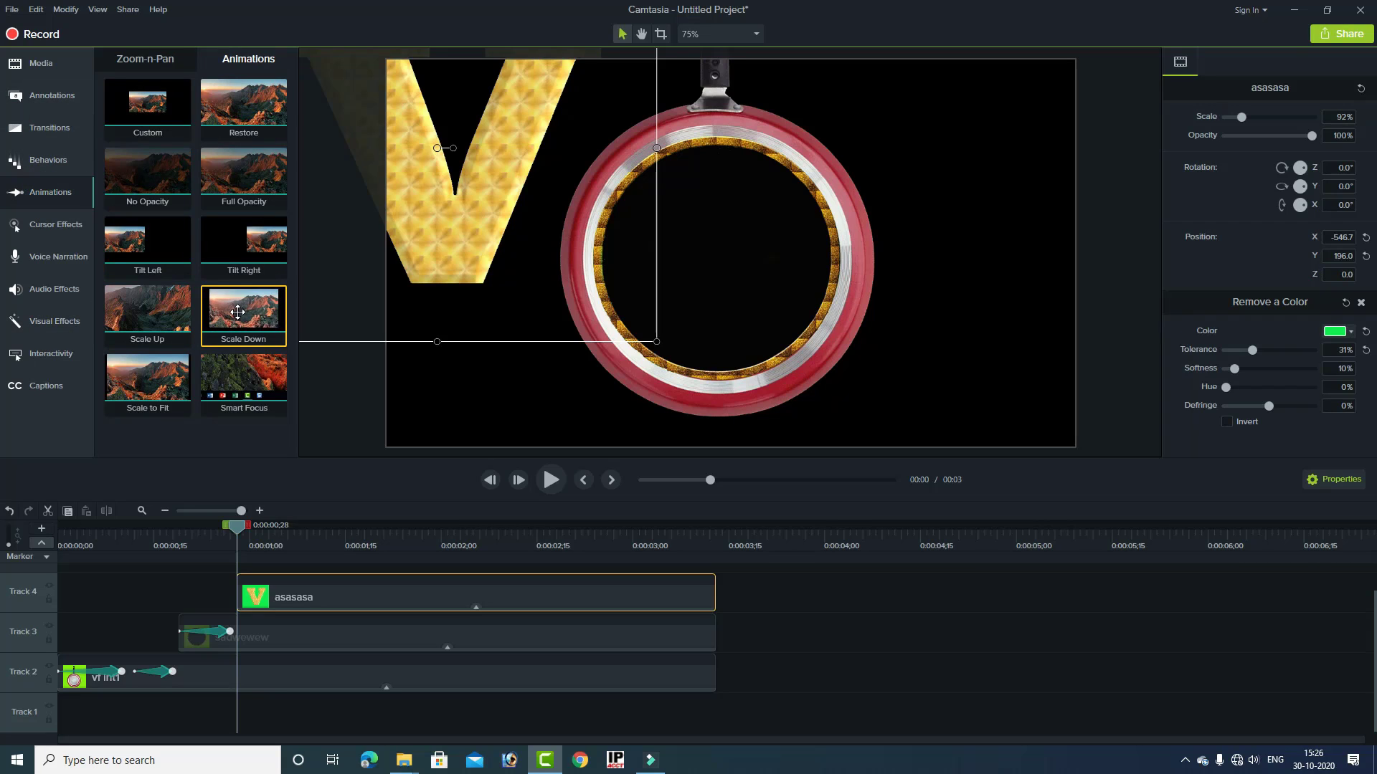
pyautogui.moveTo(237, 308); pyautogui.dragTo(290, 601)
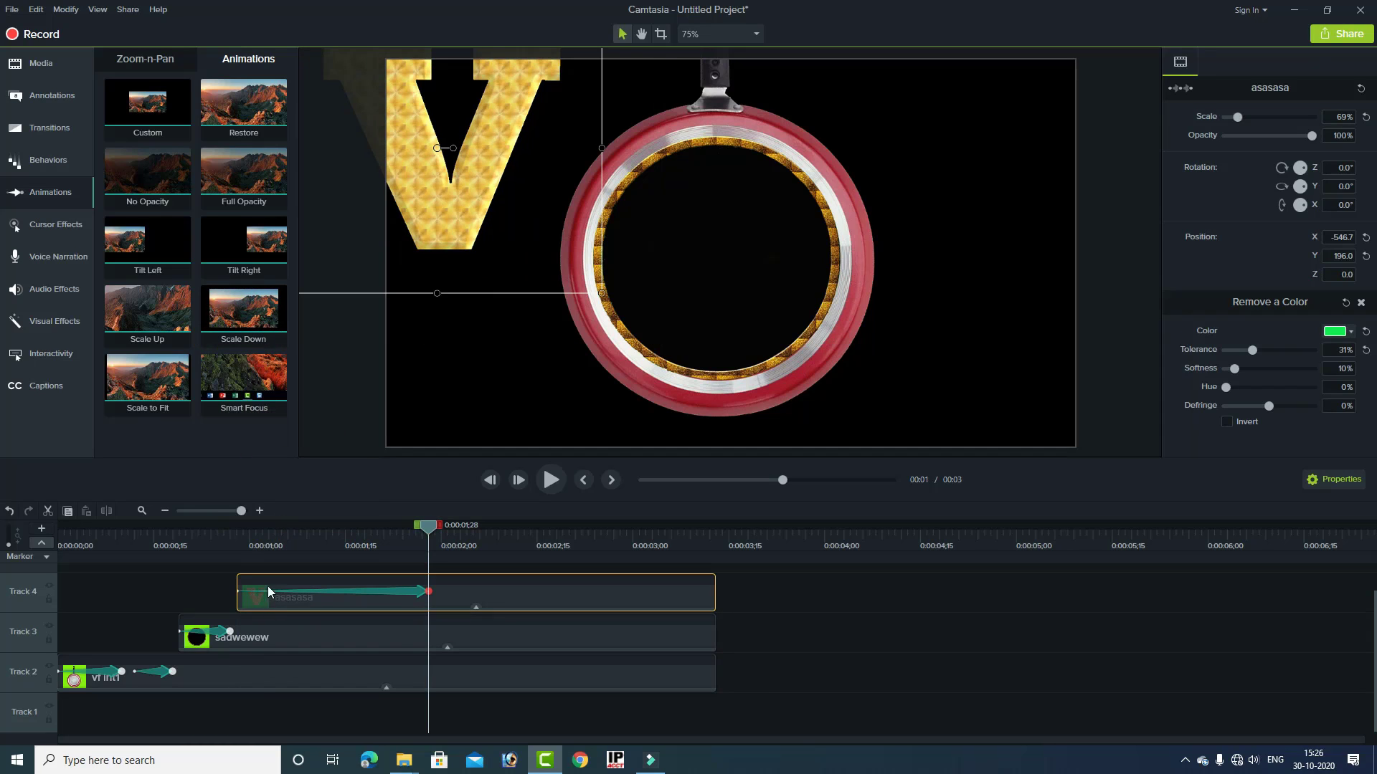
# - At the animation's end, 0:00:01;28, resize the V to about 23.4% scale and place it inside the pan at X -103.7, Y 32.4
pyautogui.moveTo(487, 181); pyautogui.dragTo(756, 315)
pyautogui.moveTo(573, 162); pyautogui.dragTo(750, 313)
pyautogui.moveTo(820, 404); pyautogui.dragTo(679, 274)
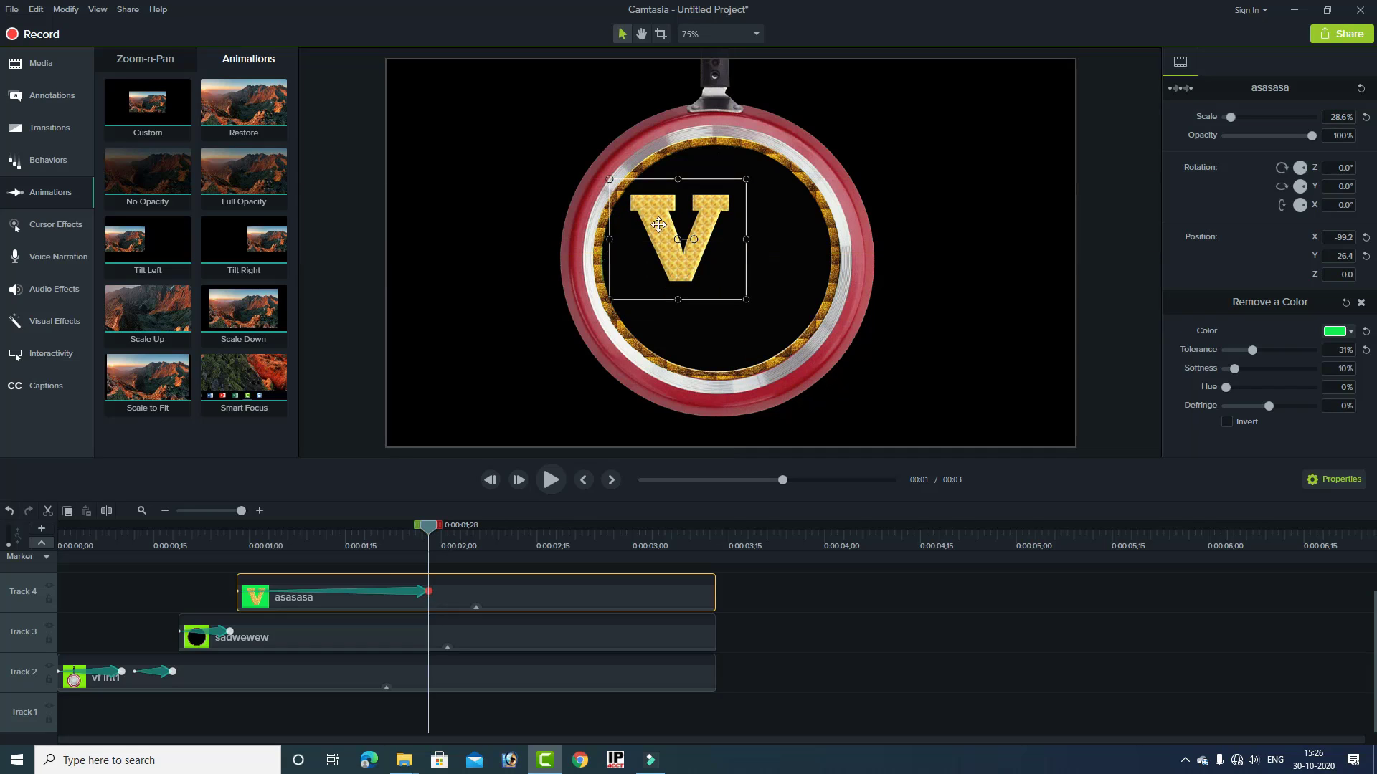
pyautogui.moveTo(609, 179); pyautogui.dragTo(634, 202)
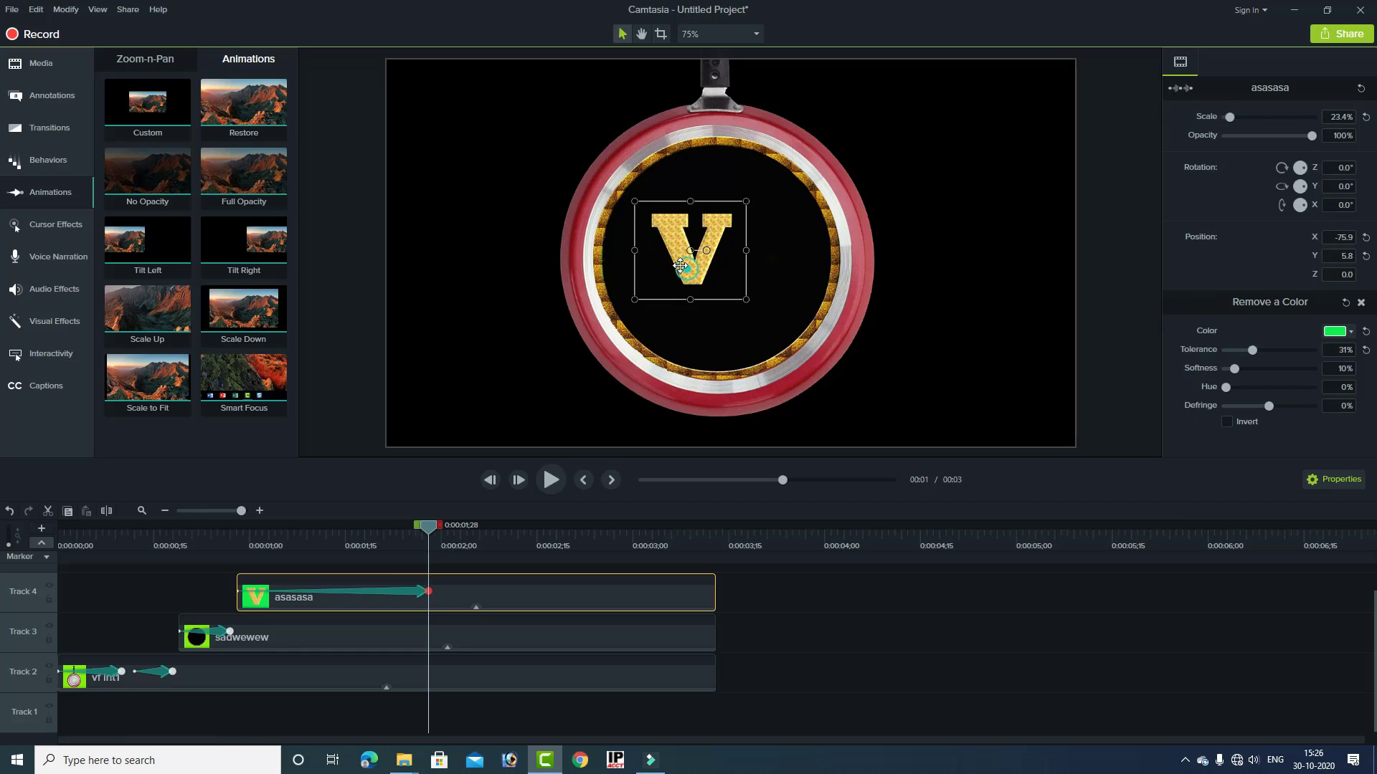
pyautogui.moveTo(680, 265); pyautogui.dragTo(672, 254)
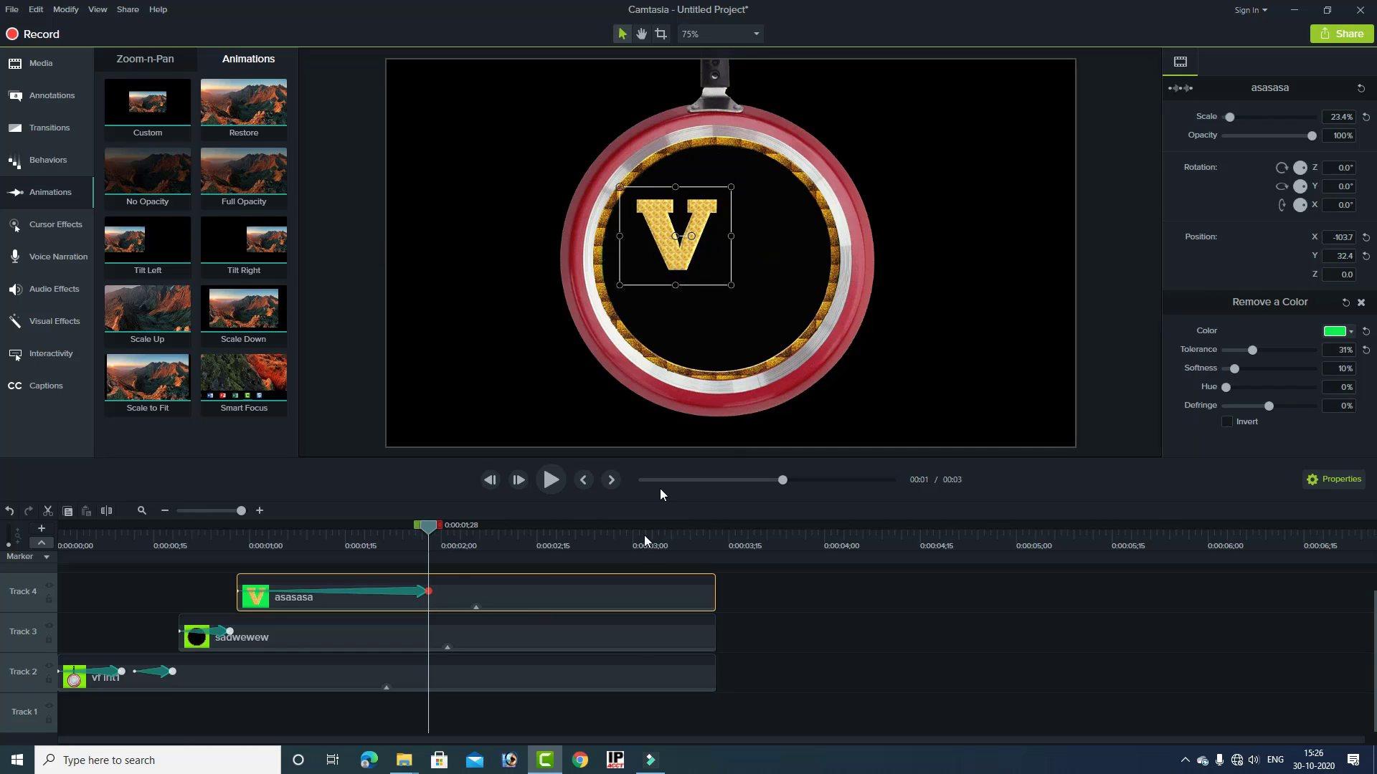
# - Play the V letter's scale-down animation from 0:00:00;27 and return the playhead to about its start
pyautogui.moveTo(428, 528); pyautogui.dragTo(234, 540)
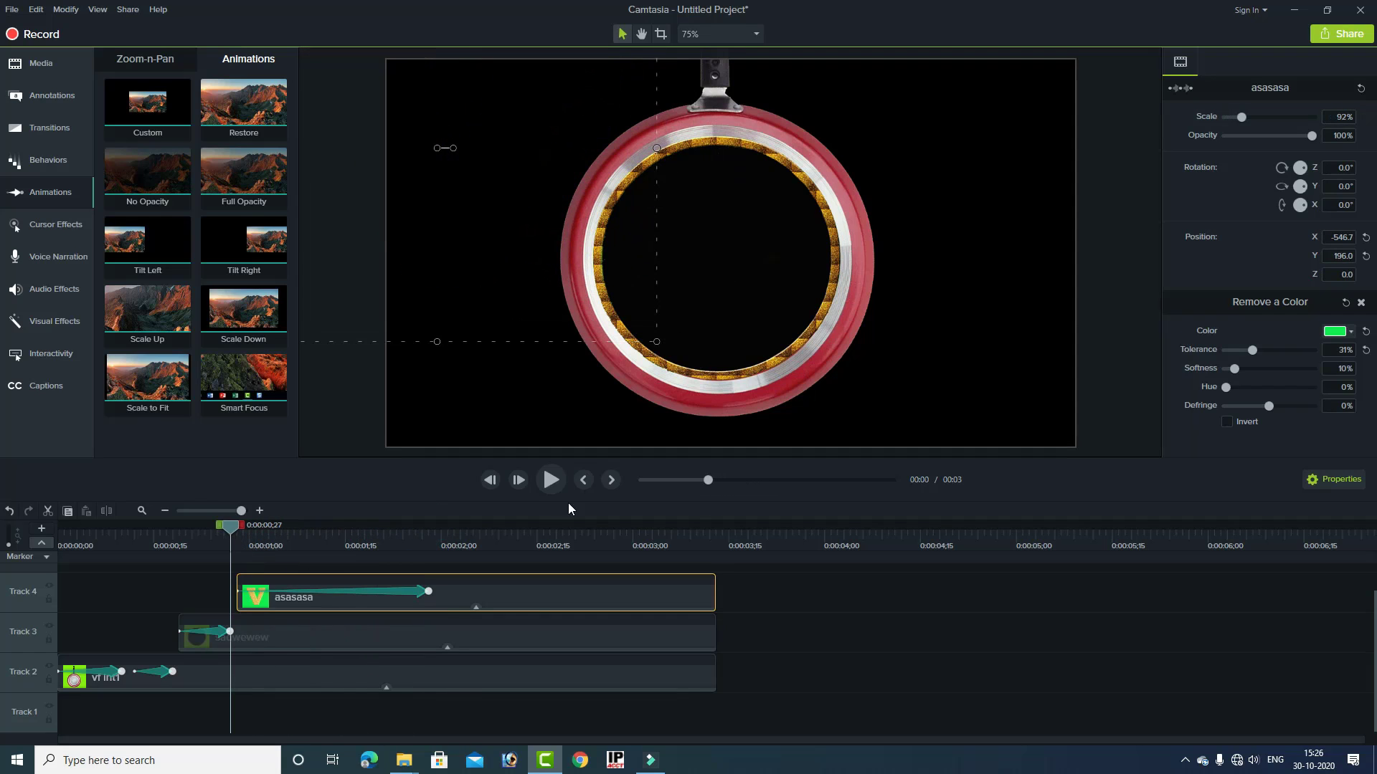
pyautogui.click(554, 479)
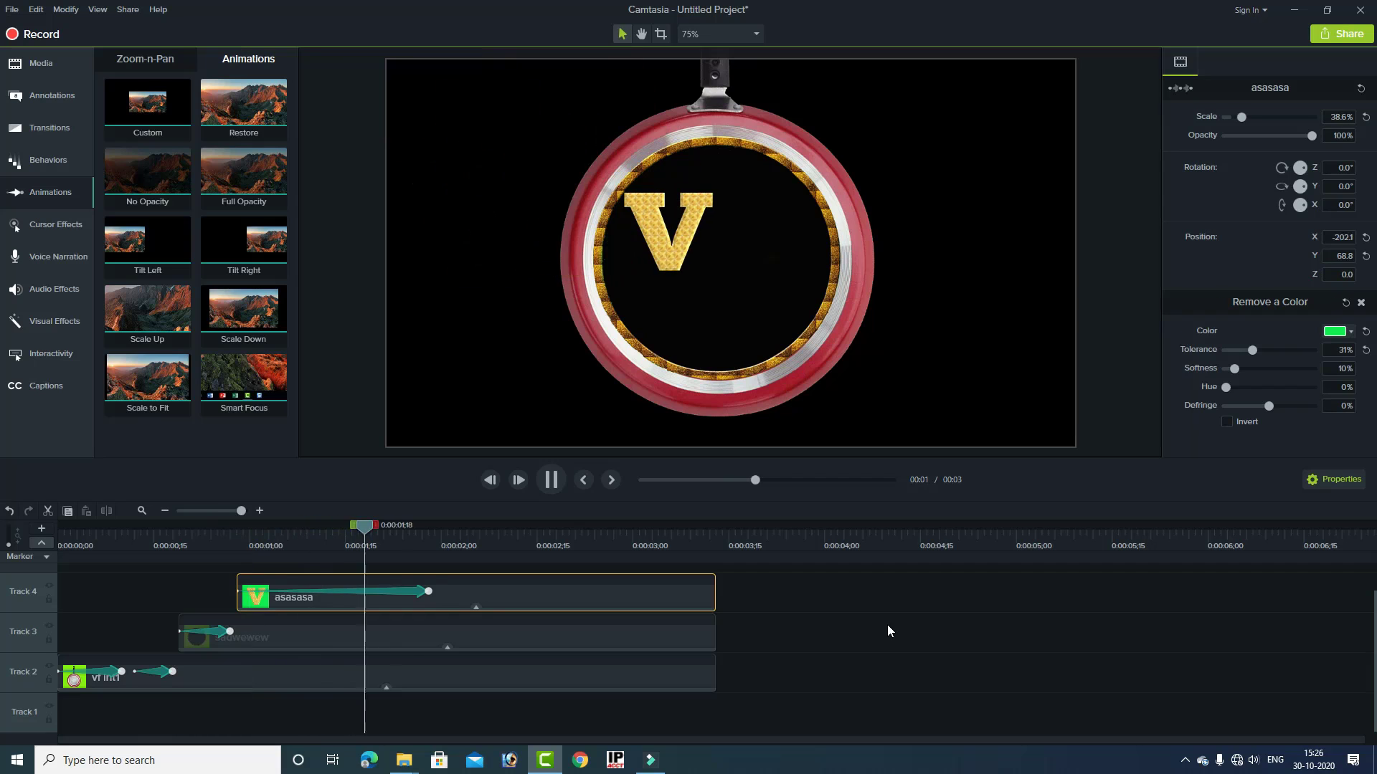
pyautogui.click(553, 483)
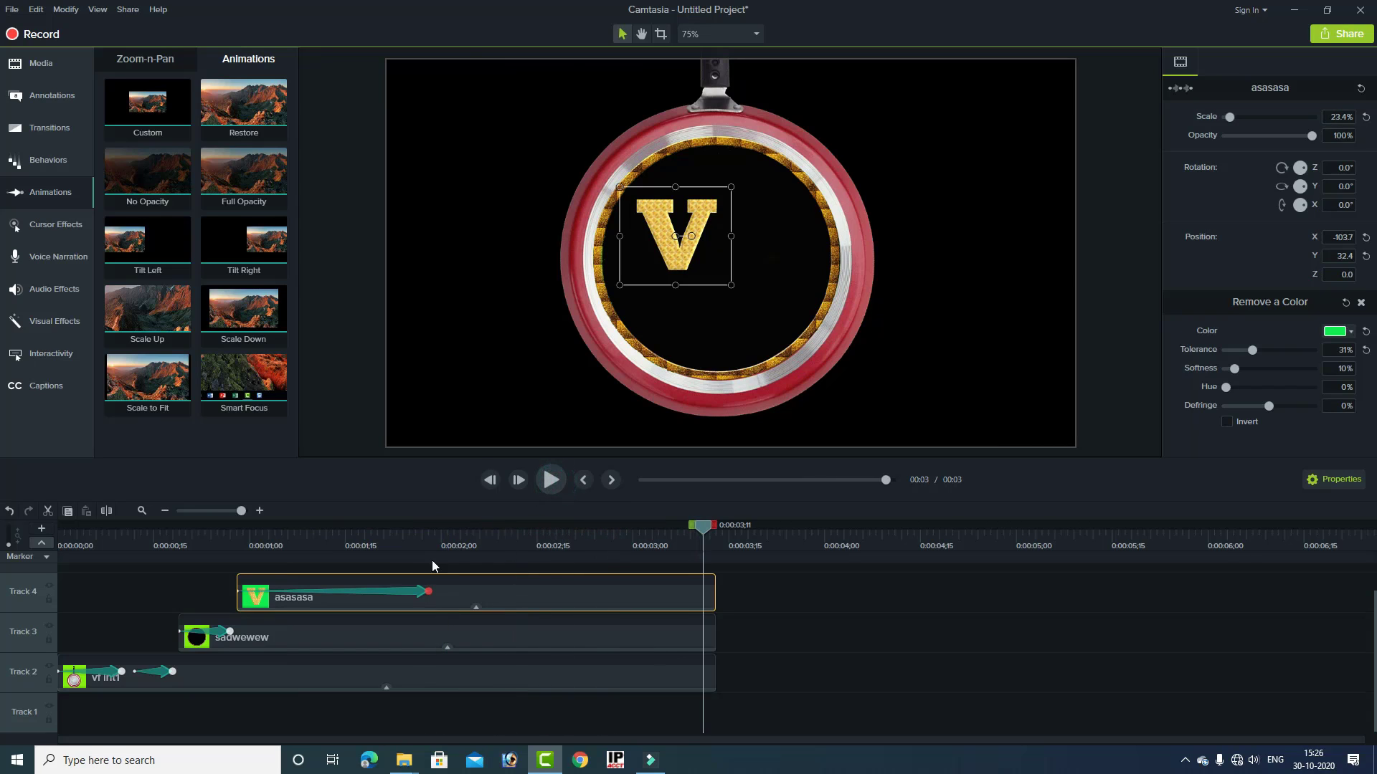
pyautogui.click(255, 535)
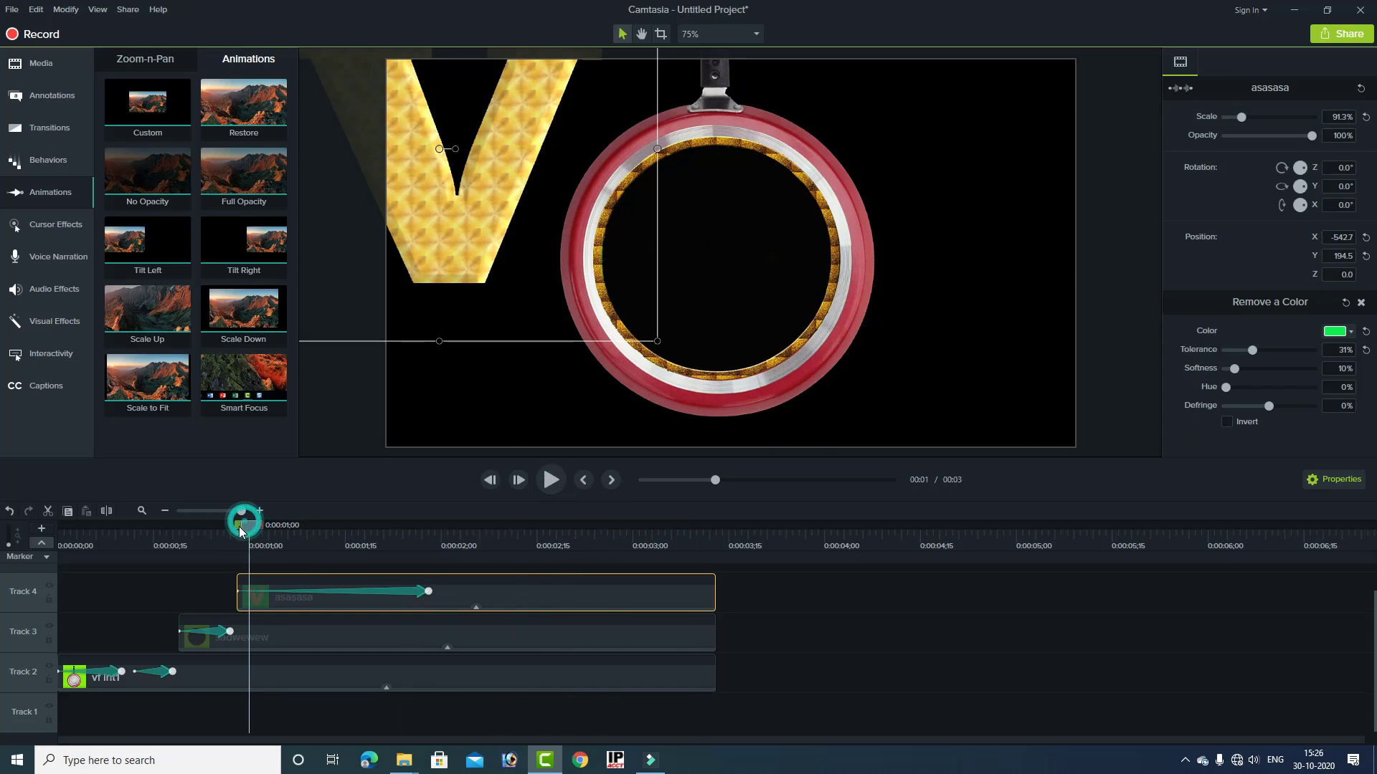
pyautogui.moveTo(246, 529); pyautogui.dragTo(240, 531)
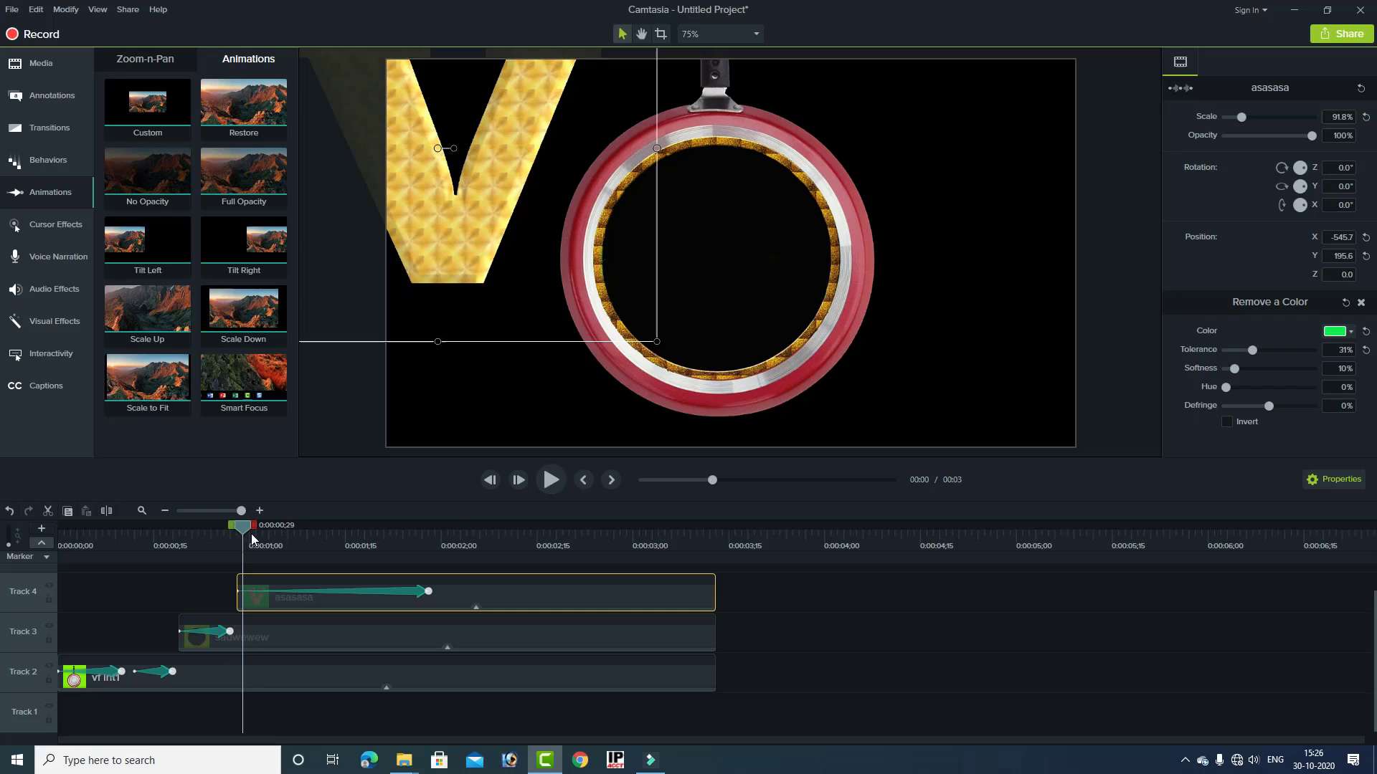
# - Shorten the V letter's scale-down animation to about 22 frames, play it back, and return the playhead to 0:00:00;28
pyautogui.click(428, 590)
pyautogui.moveTo(402, 591); pyautogui.dragTo(358, 591)
pyautogui.click(249, 533)
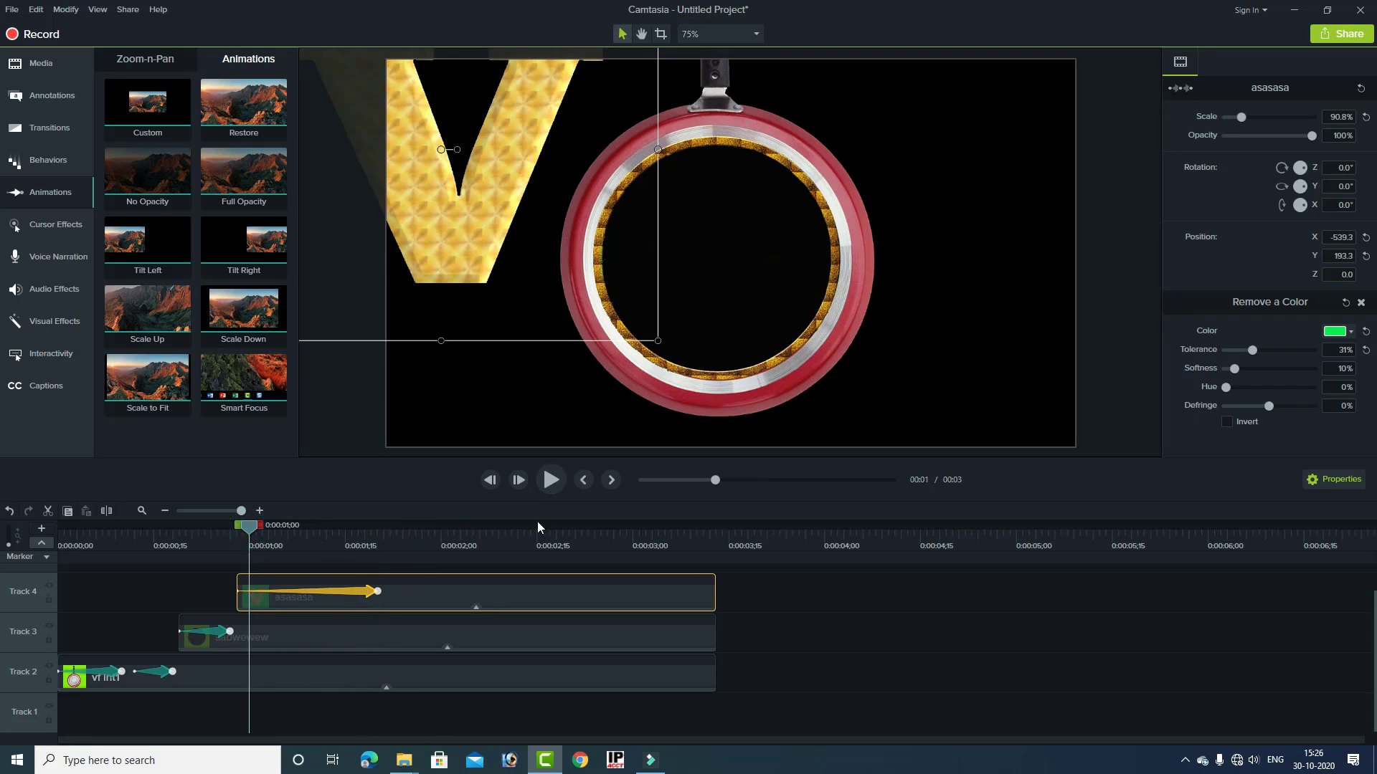
pyautogui.click(550, 481)
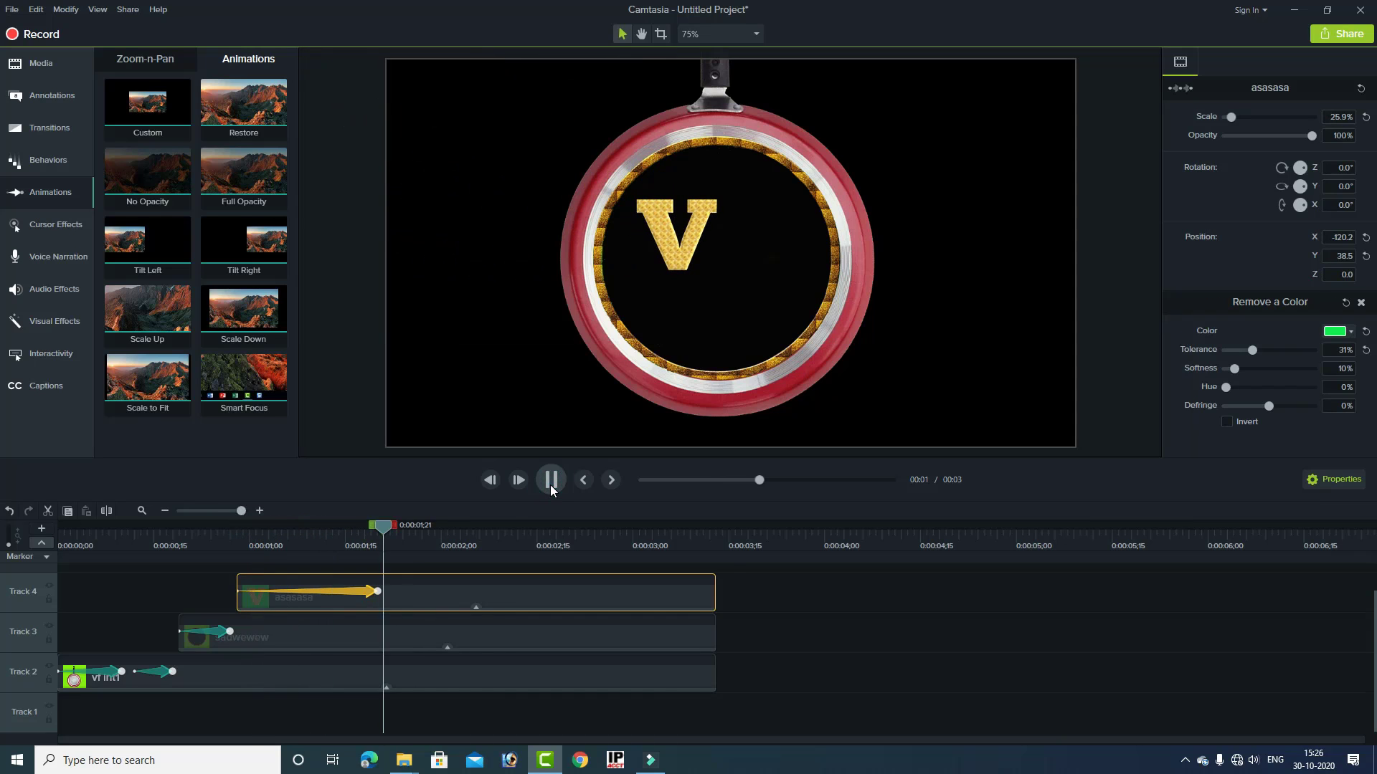
pyautogui.press('space')
pyautogui.moveTo(513, 527); pyautogui.dragTo(238, 541)
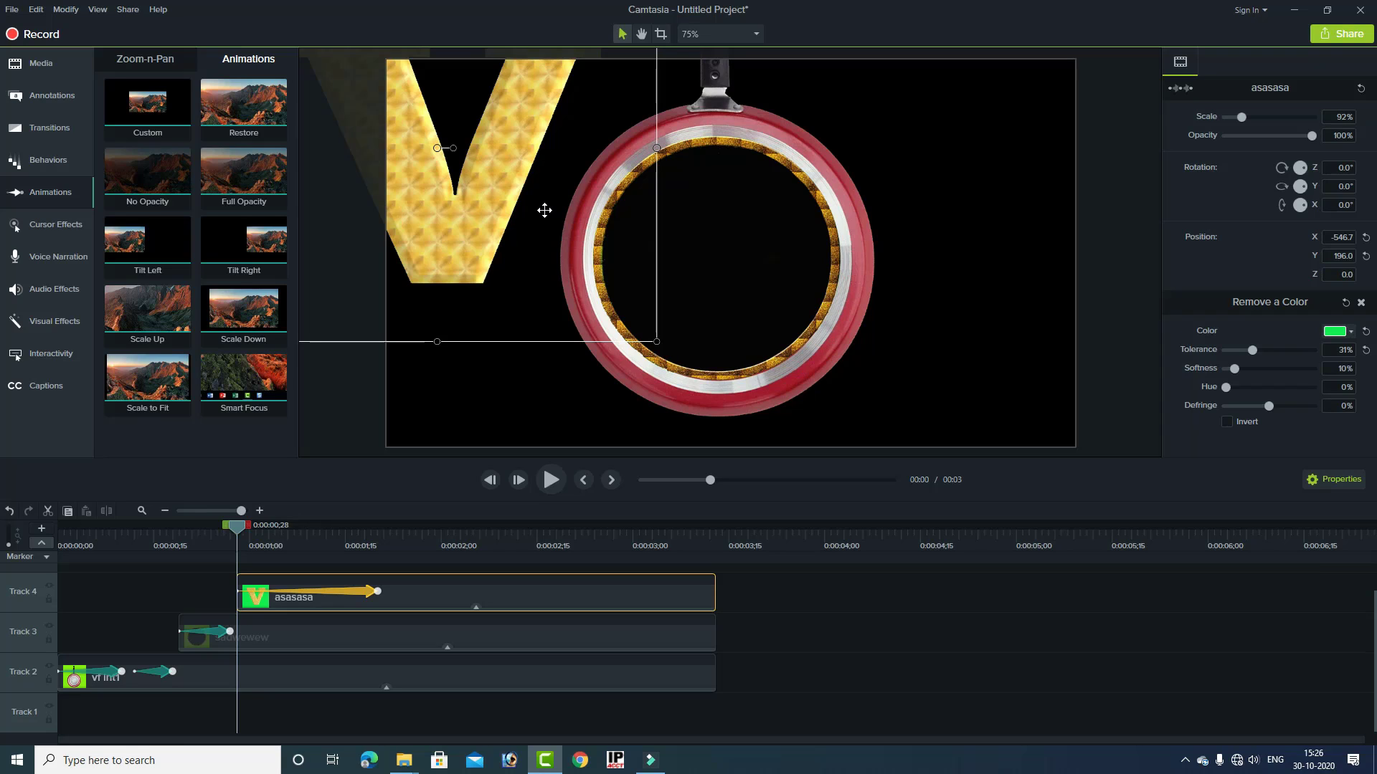
# - Try adding a Custom animation directly after the scale-down animation on the V letter clip
pyautogui.click(54, 92)
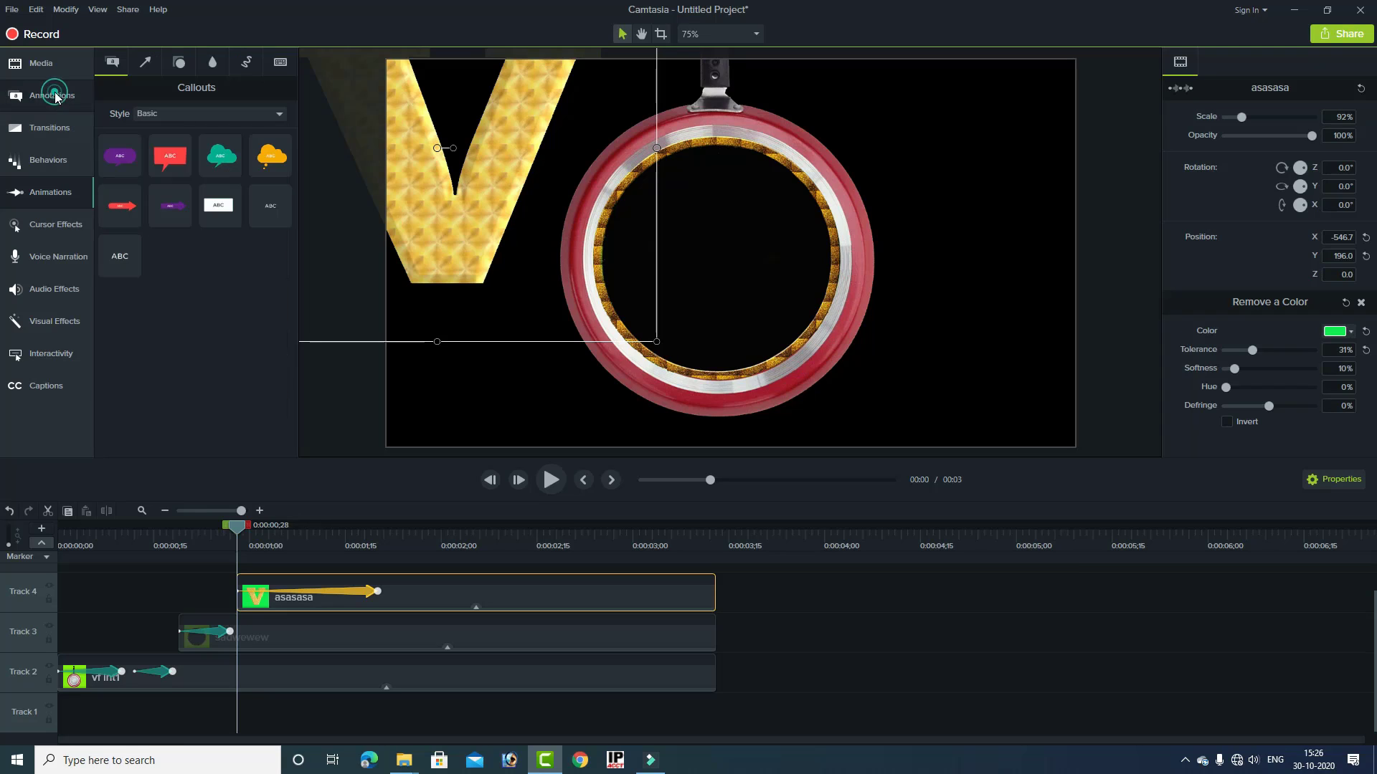
pyautogui.click(52, 193)
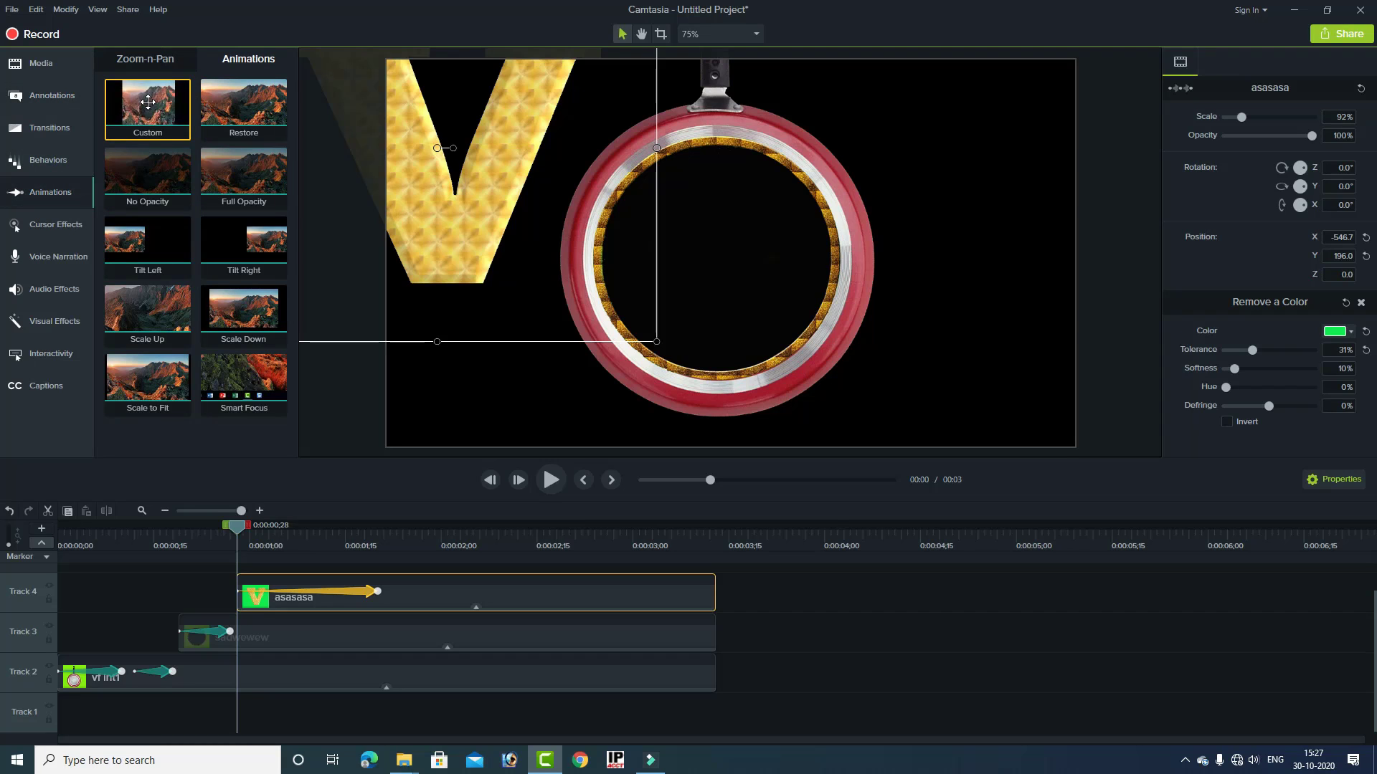
pyautogui.moveTo(154, 106); pyautogui.dragTo(302, 590)
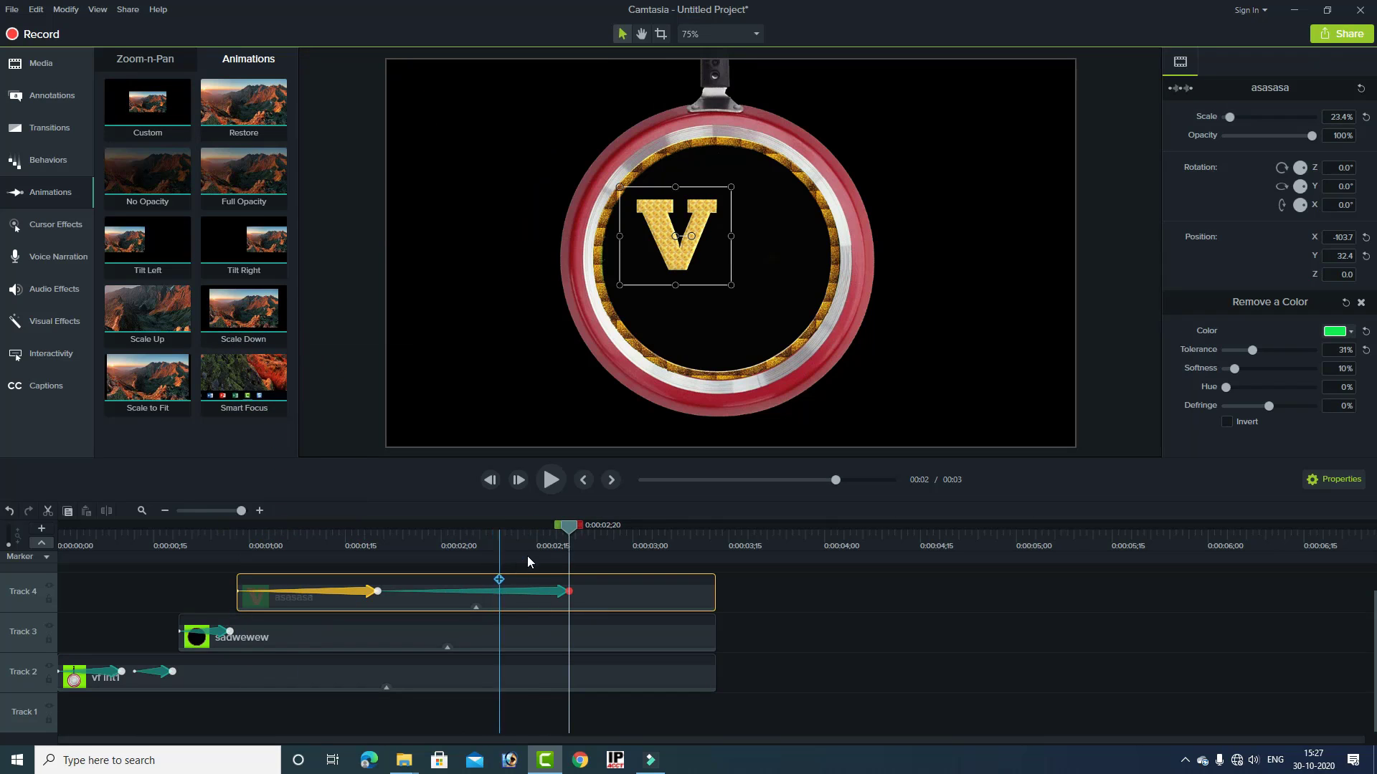
# - At the V clip's start, 0:00:00;28, set the letter's Y rotation to 360°
pyautogui.moveTo(576, 527); pyautogui.dragTo(245, 538)
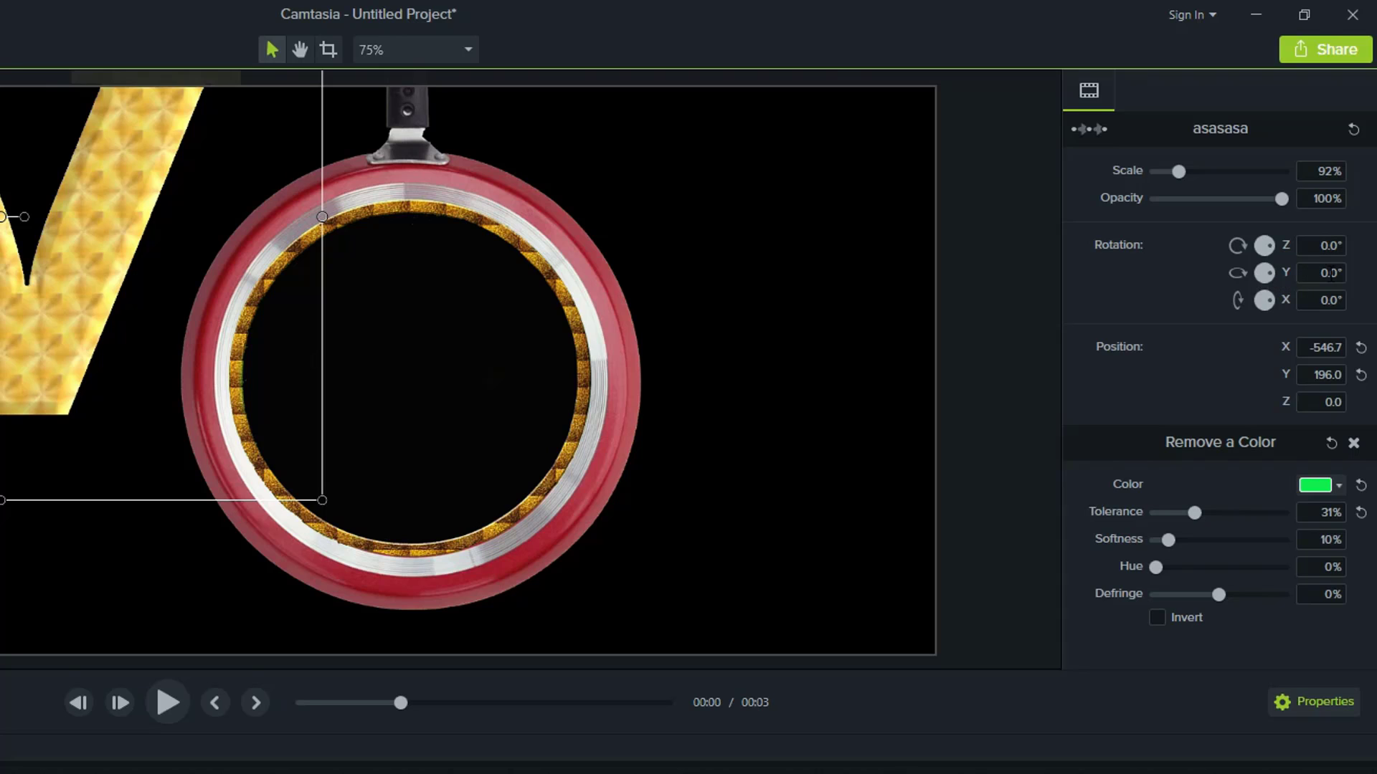
pyautogui.click(1313, 273)
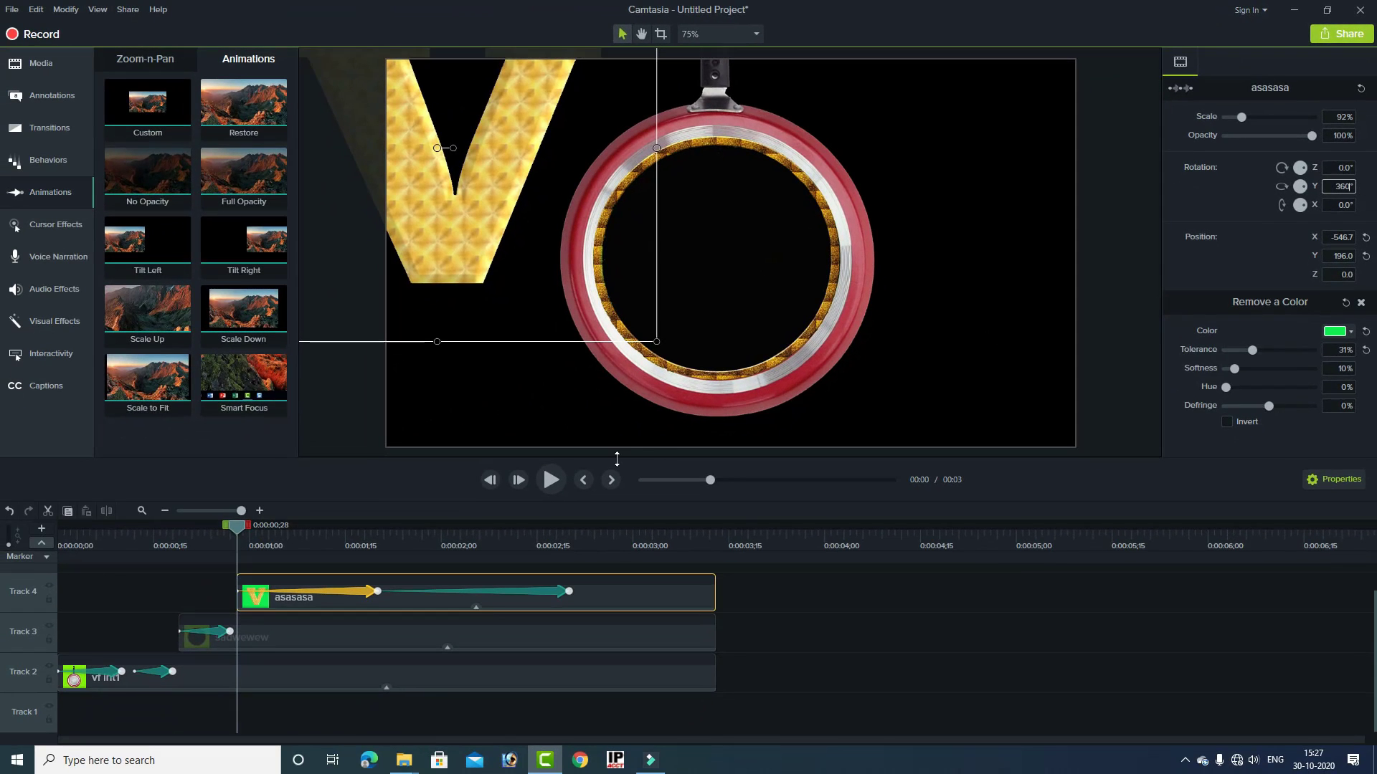
pyautogui.press('Return')
# - Play the V letter's spinning scale-down animation twice from the start of its clip
pyautogui.click(553, 480)
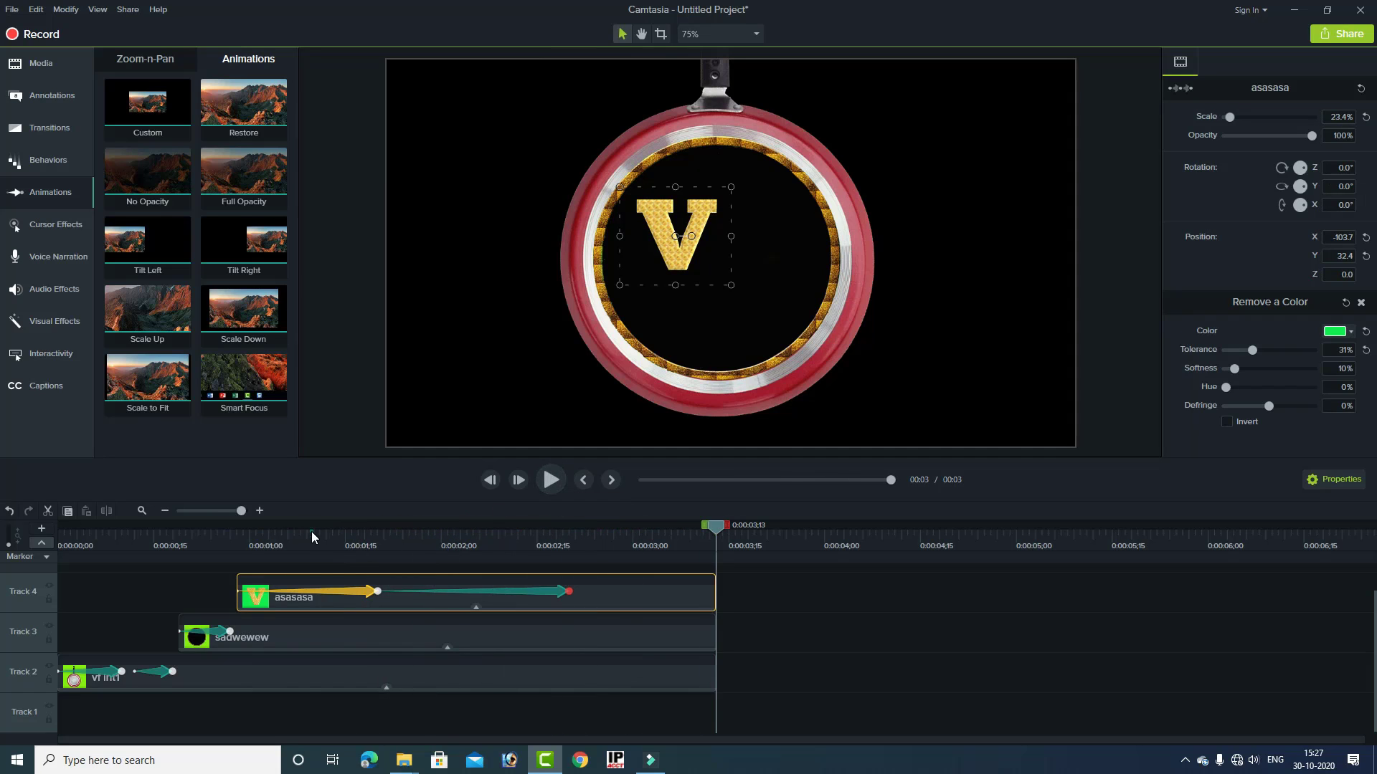
pyautogui.moveTo(311, 532); pyautogui.dragTo(241, 534)
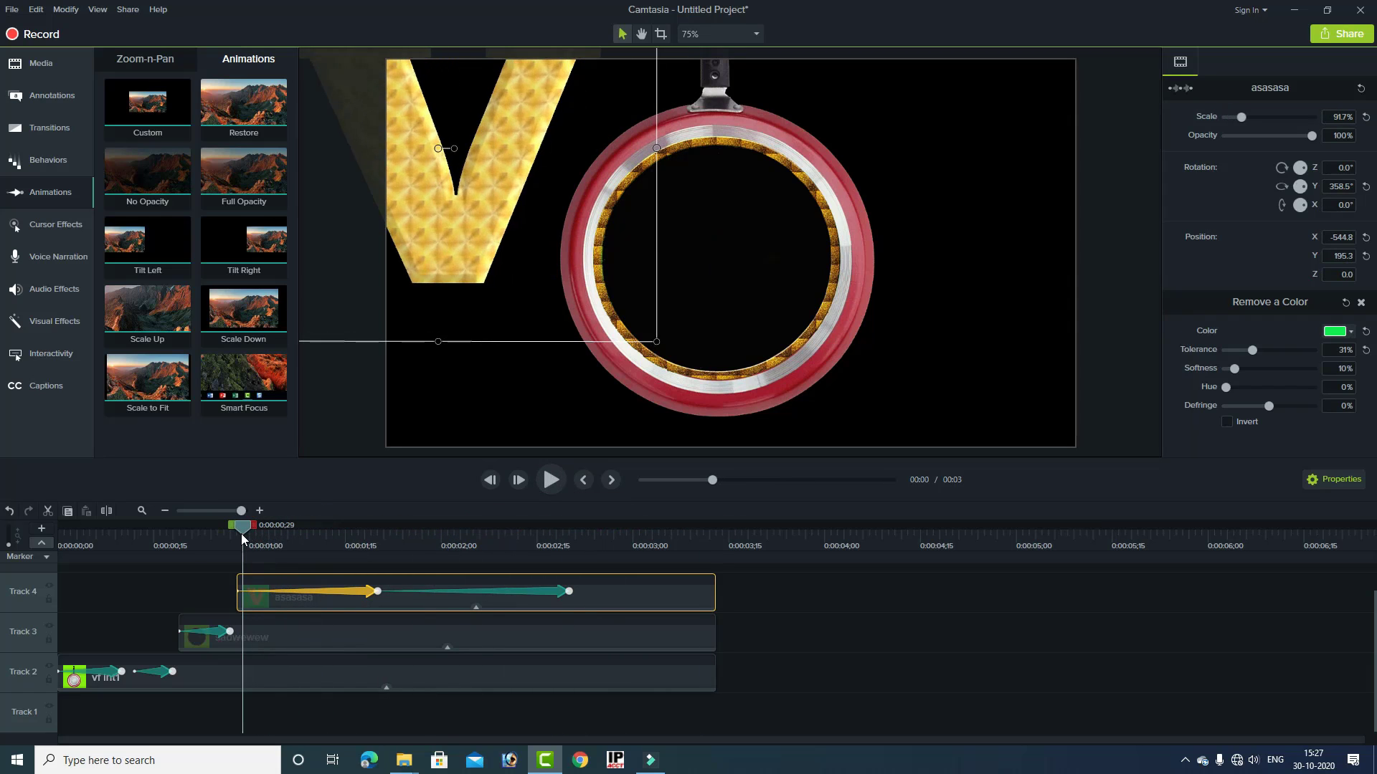
pyautogui.click(550, 479)
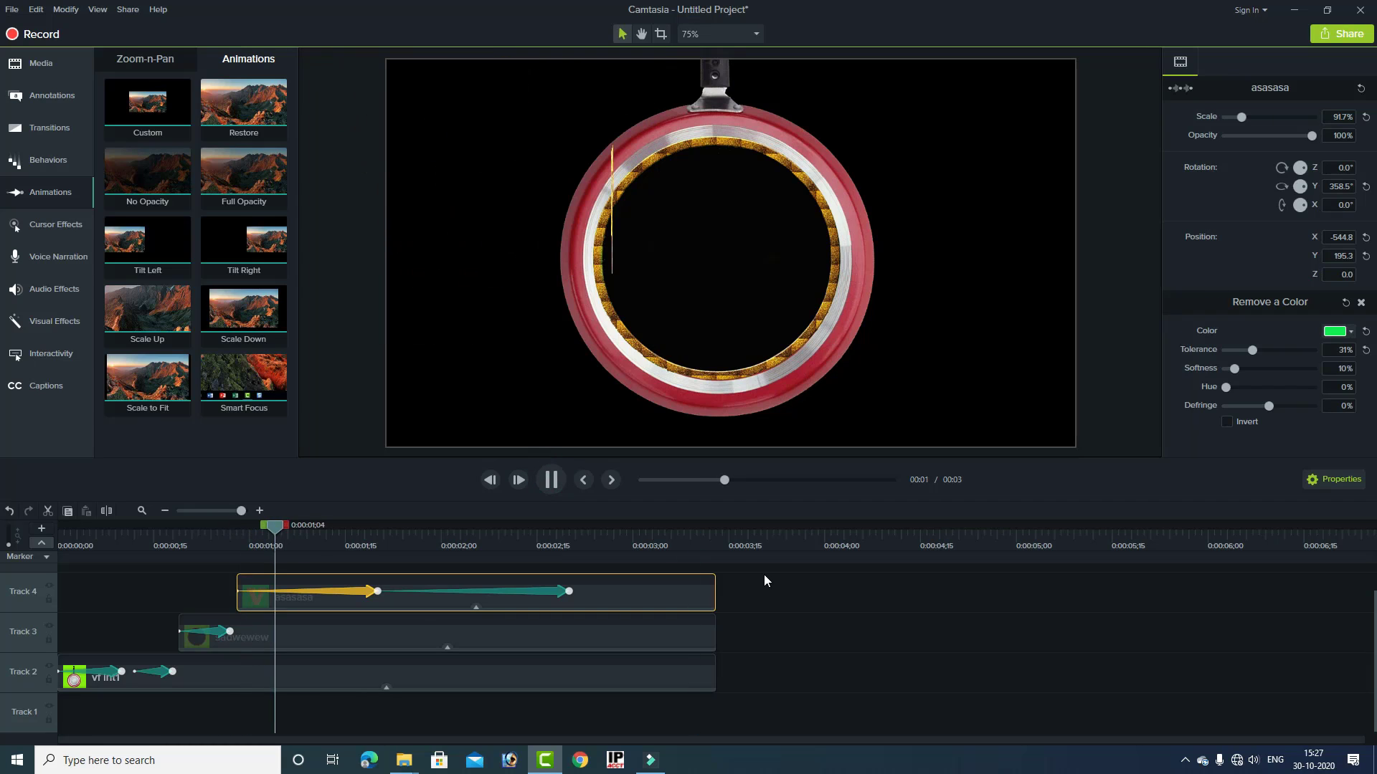
pyautogui.click(555, 489)
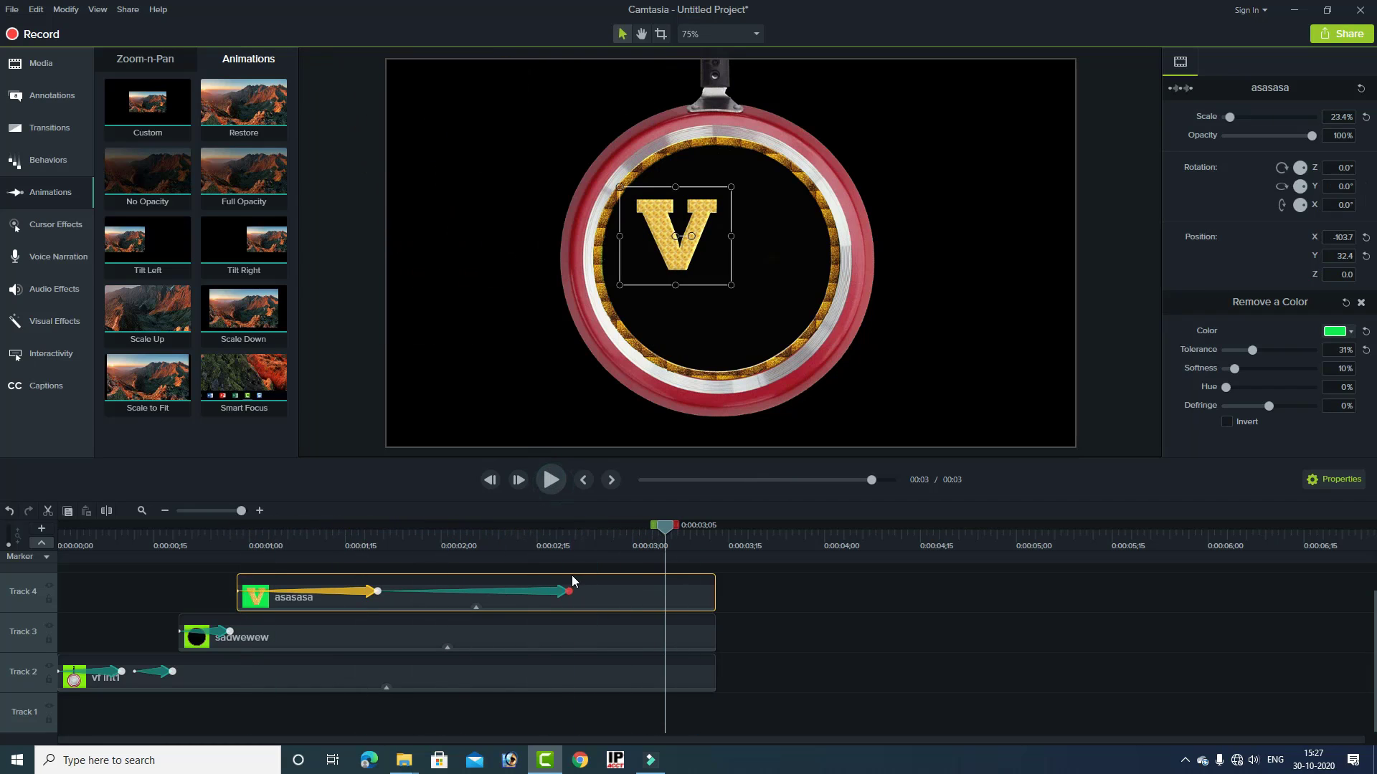
# - Delete the second animation from the V letter clip
pyautogui.click(564, 592)
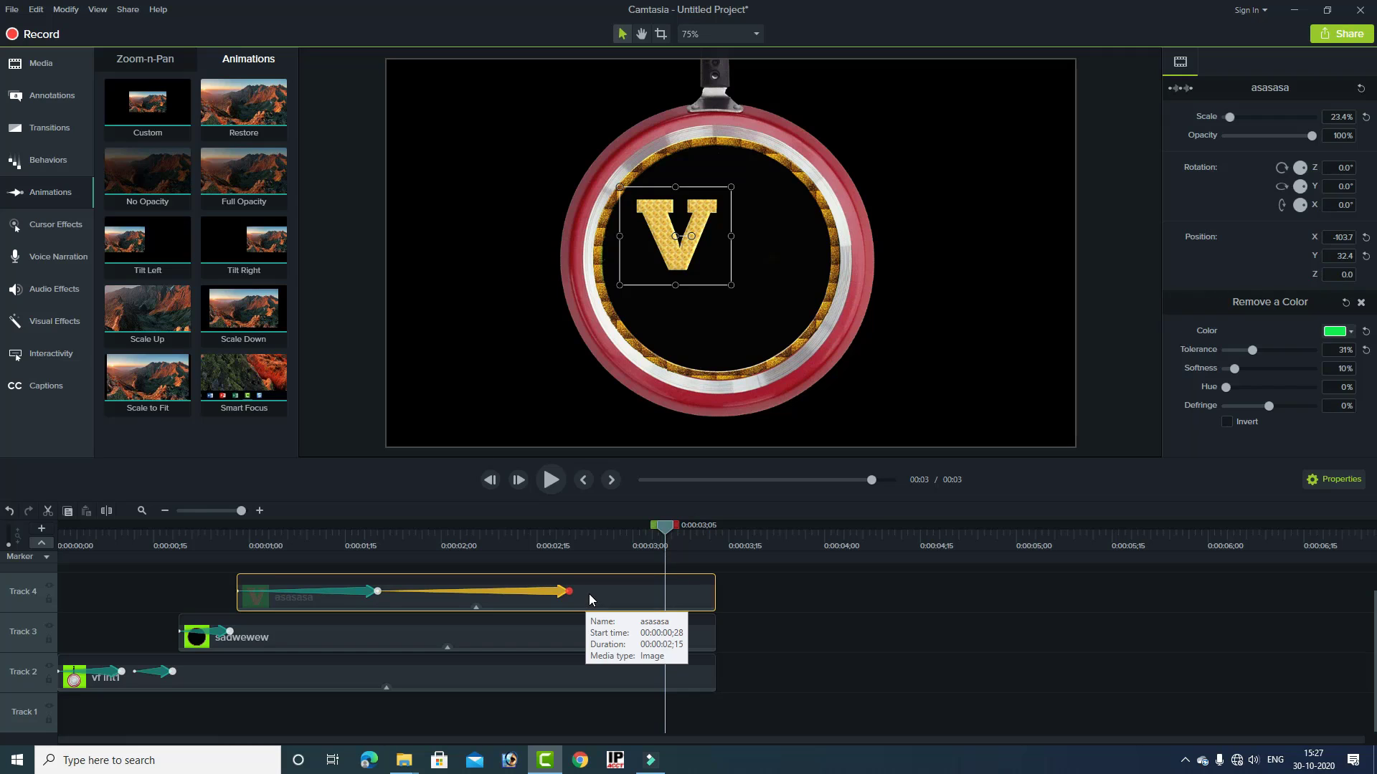
pyautogui.press('Delete')
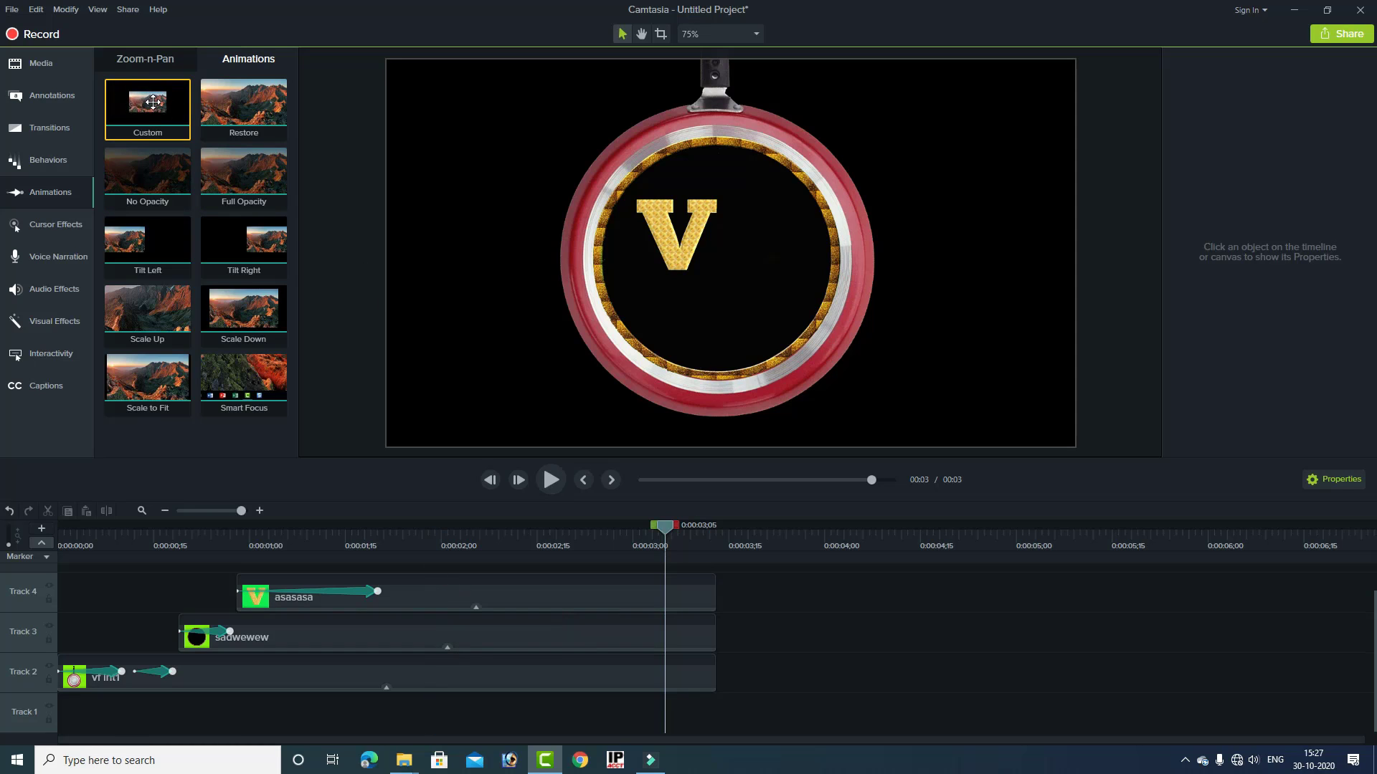
# - Add a Custom animation to the V clip just after its scale-down animation and set the playhead to 0:00:01;21
pyautogui.moveTo(153, 103); pyautogui.dragTo(505, 590)
pyautogui.click(390, 530)
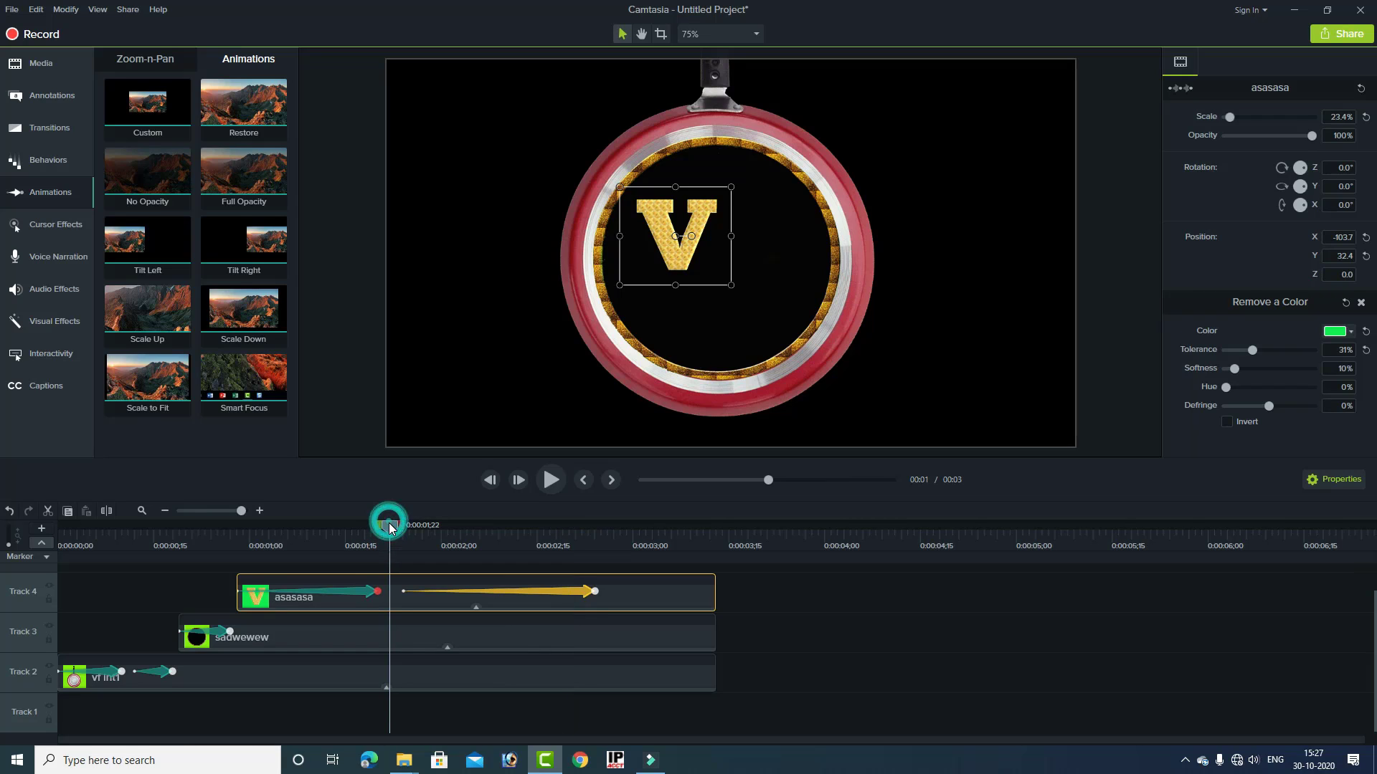
pyautogui.moveTo(389, 532); pyautogui.dragTo(385, 532)
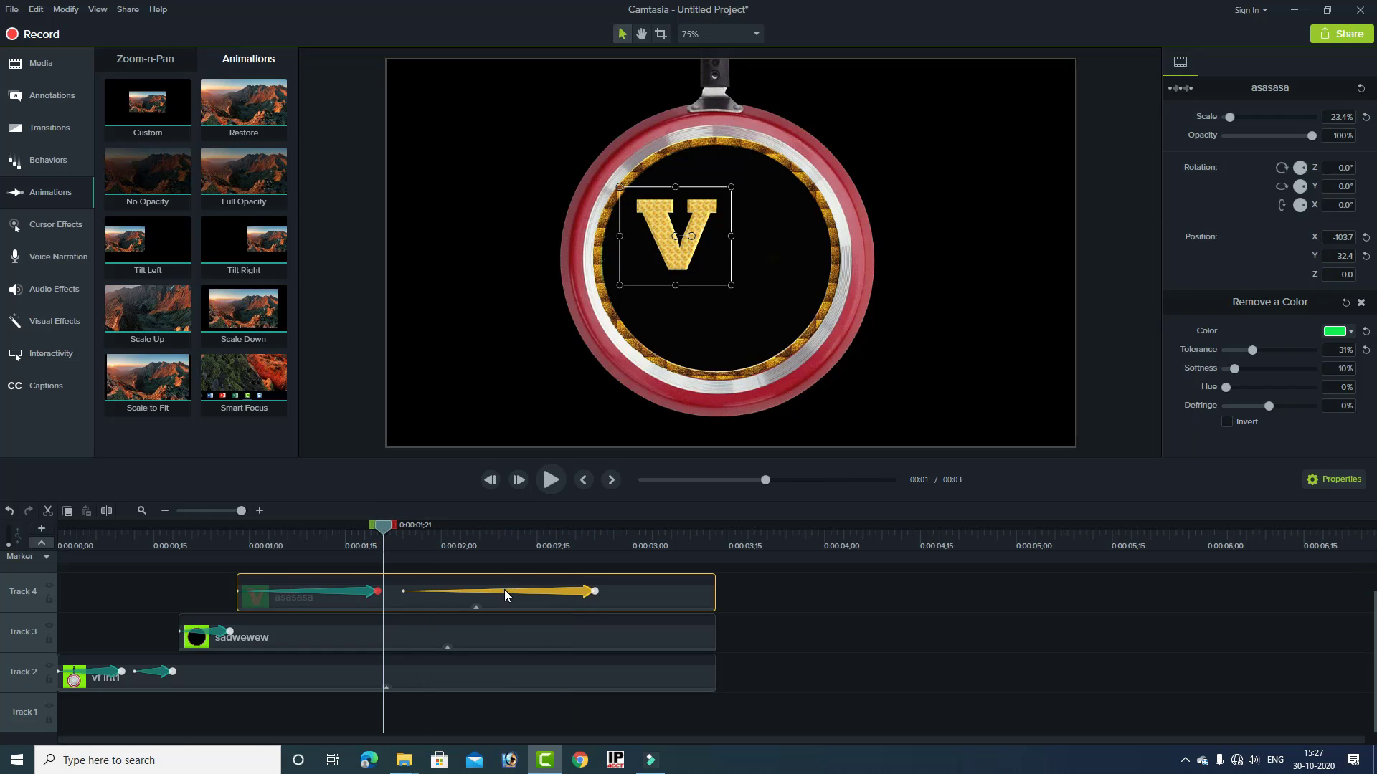
# - Move the V clip's Custom animation slightly earlier, set the Y rotation before it to 360°, and play the result
pyautogui.moveTo(504, 590); pyautogui.dragTo(499, 591)
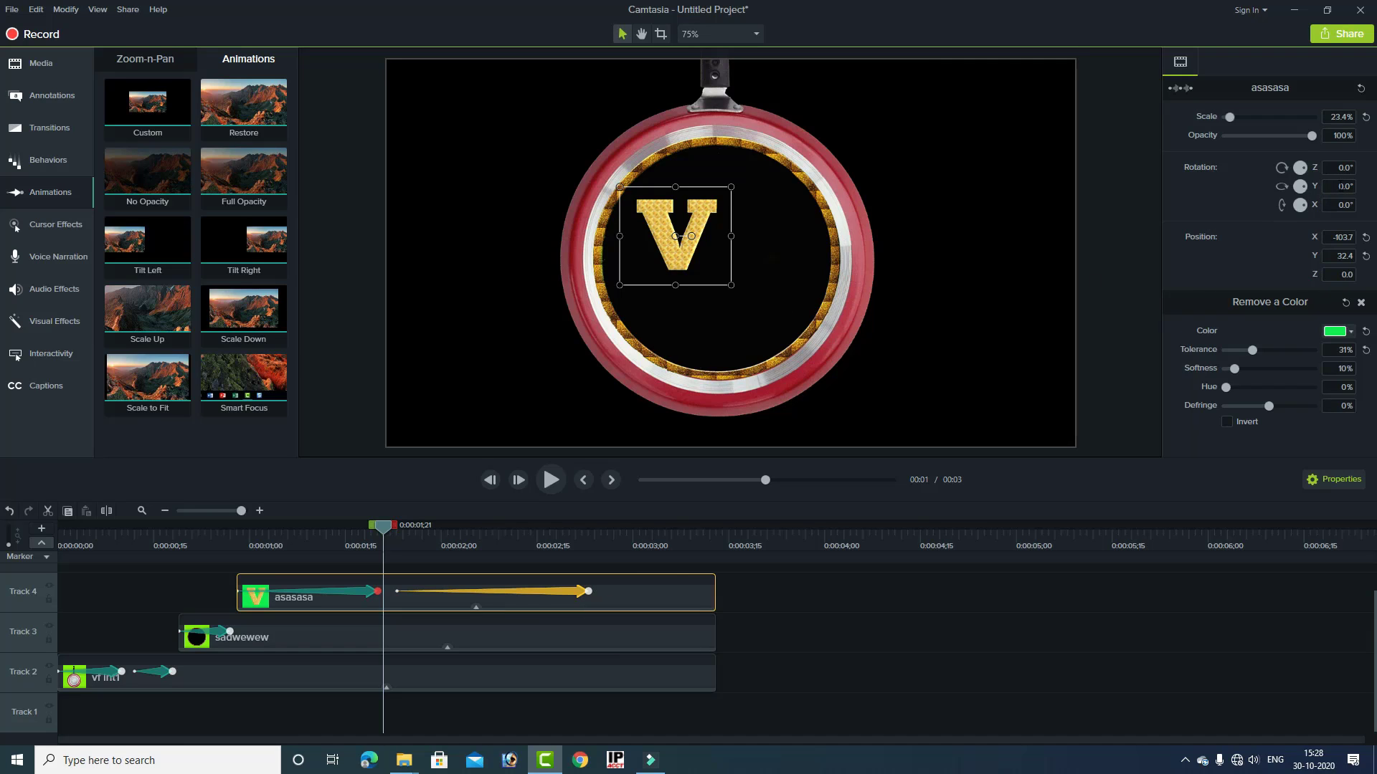
pyautogui.click(1354, 187)
pyautogui.click(551, 480)
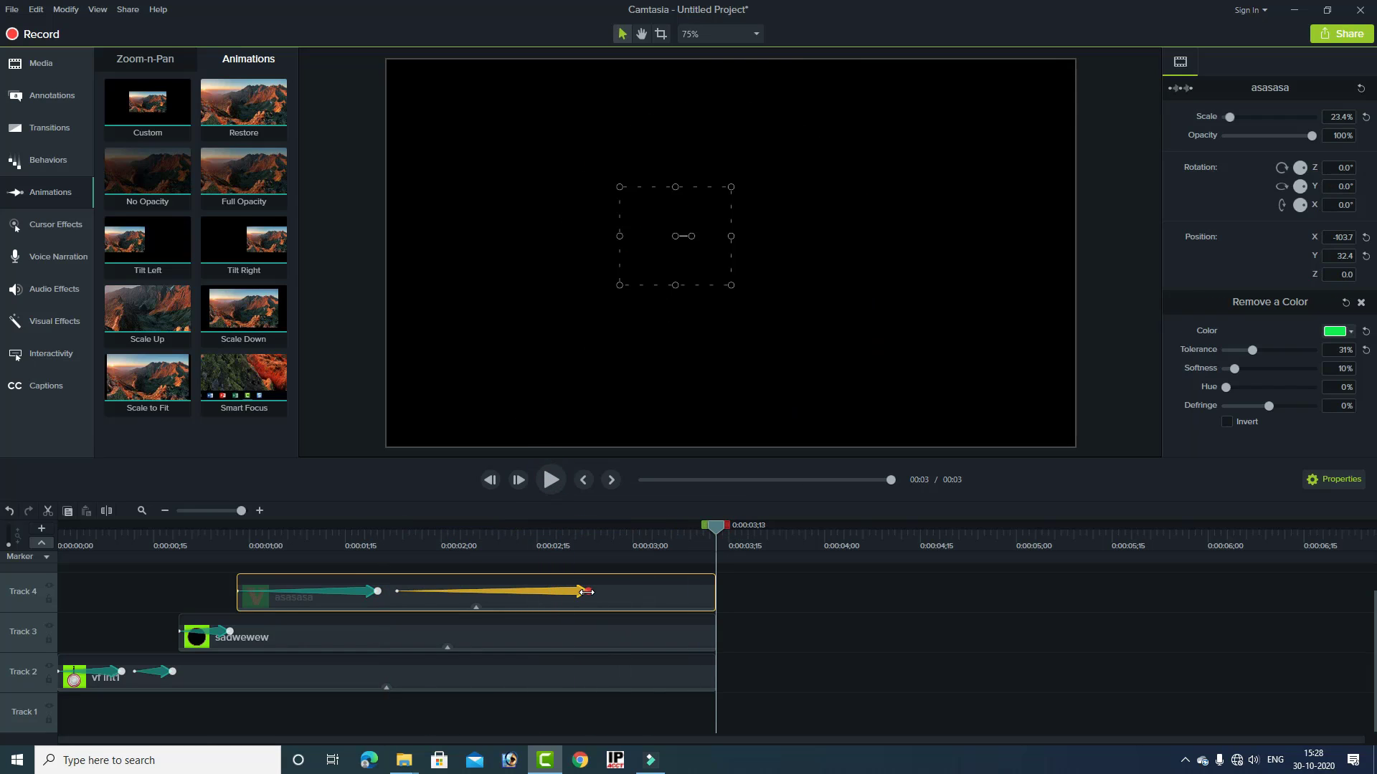
# - Shorten the V clip's second animation to end at 0:00:02;20 and play it from its start at 0:00:01;23
pyautogui.moveTo(586, 592); pyautogui.dragTo(568, 592)
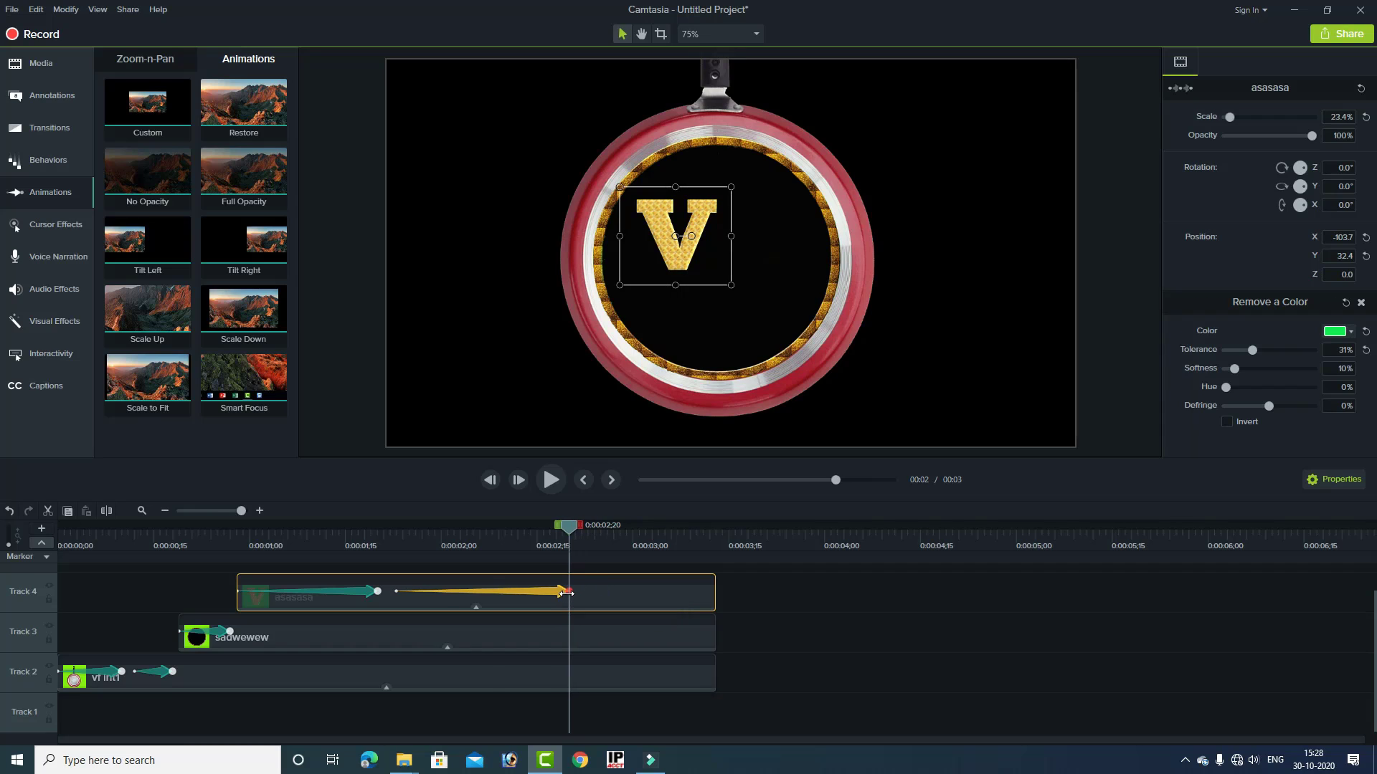
pyautogui.click(408, 539)
pyautogui.moveTo(407, 534); pyautogui.dragTo(397, 534)
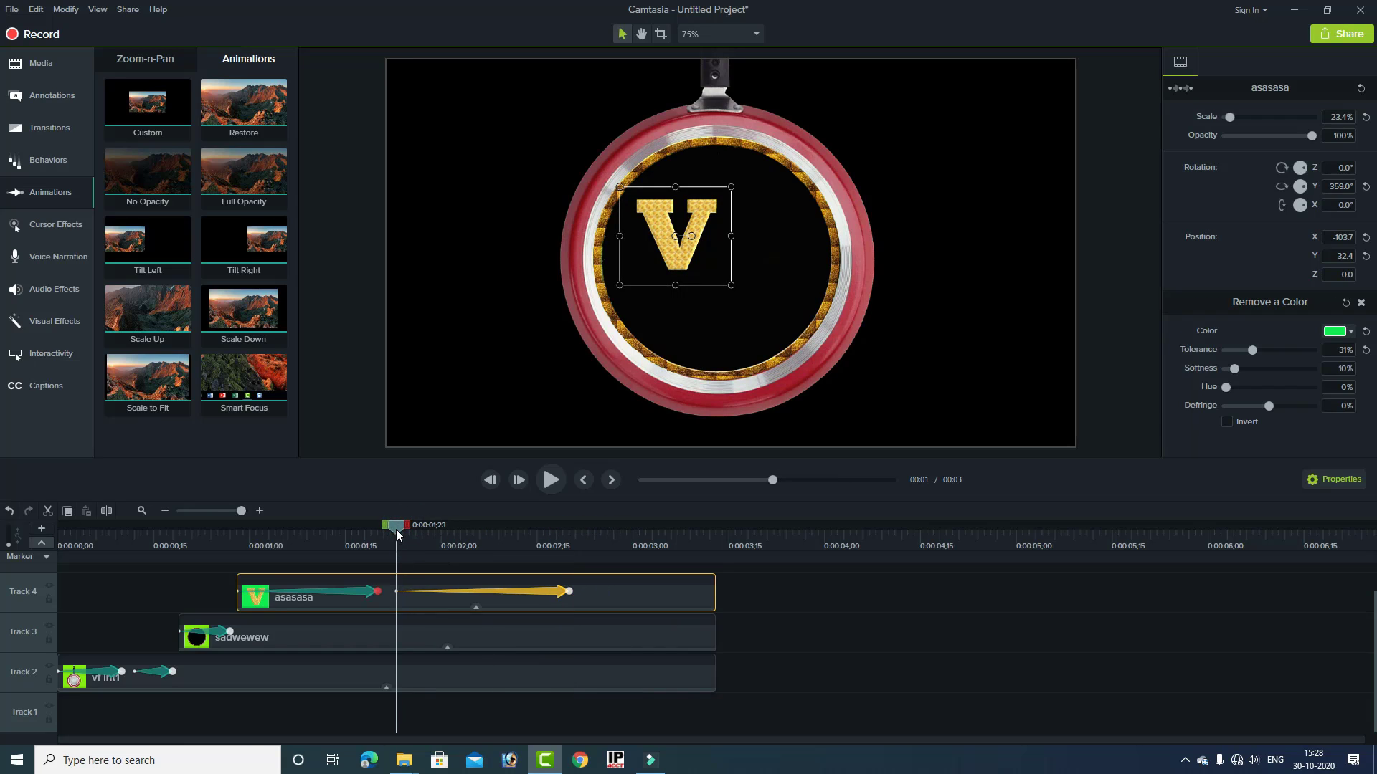
pyautogui.click(552, 481)
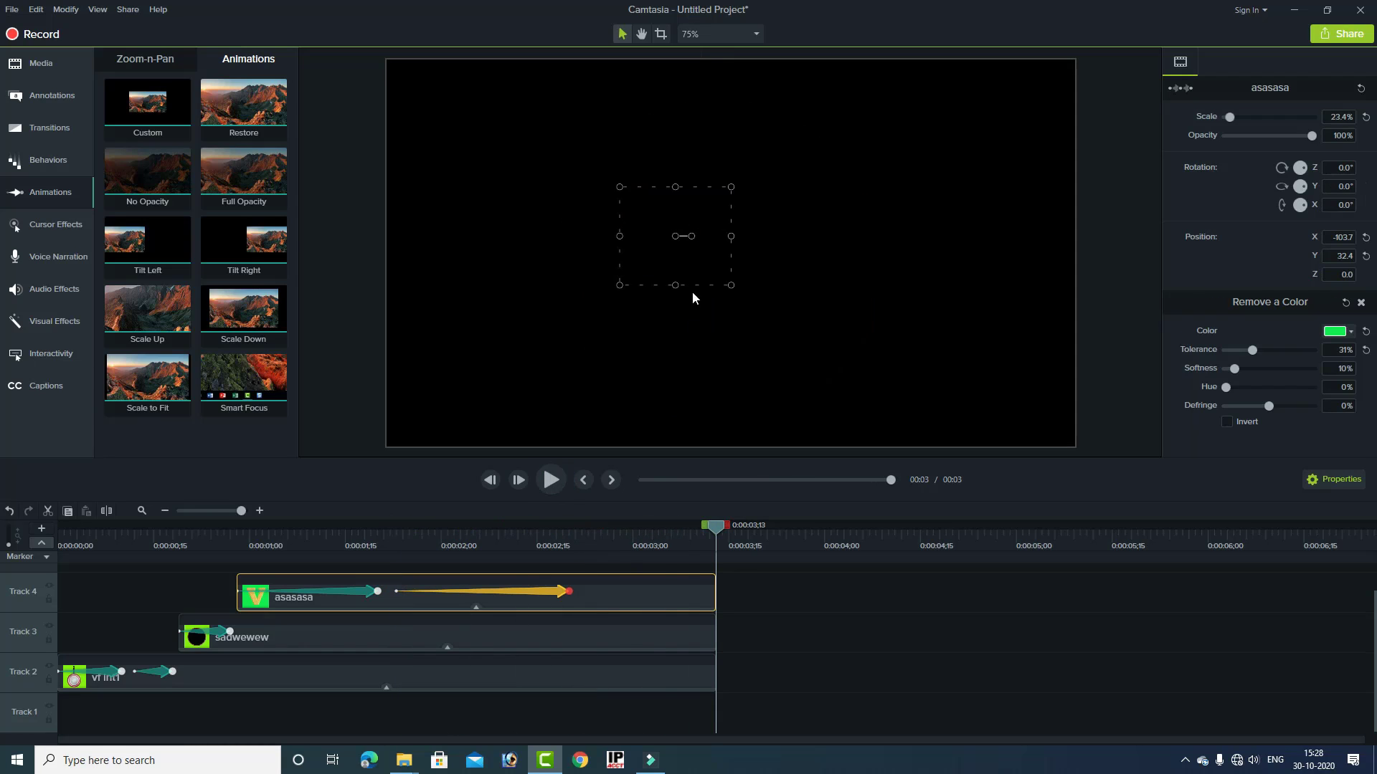
# - Play the whole intro from the beginning of the timeline to check the V letter's second spin
pyautogui.click(395, 542)
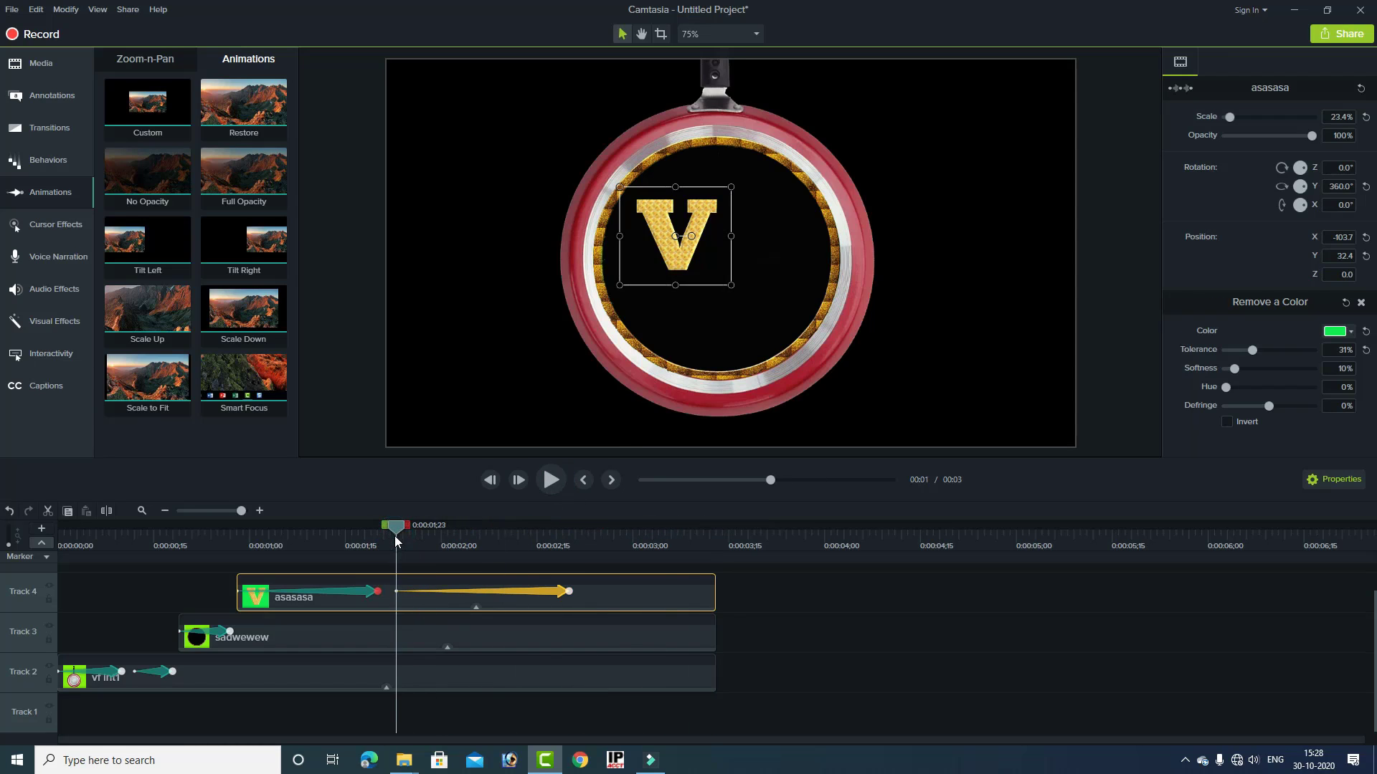
pyautogui.moveTo(399, 531); pyautogui.dragTo(18, 563)
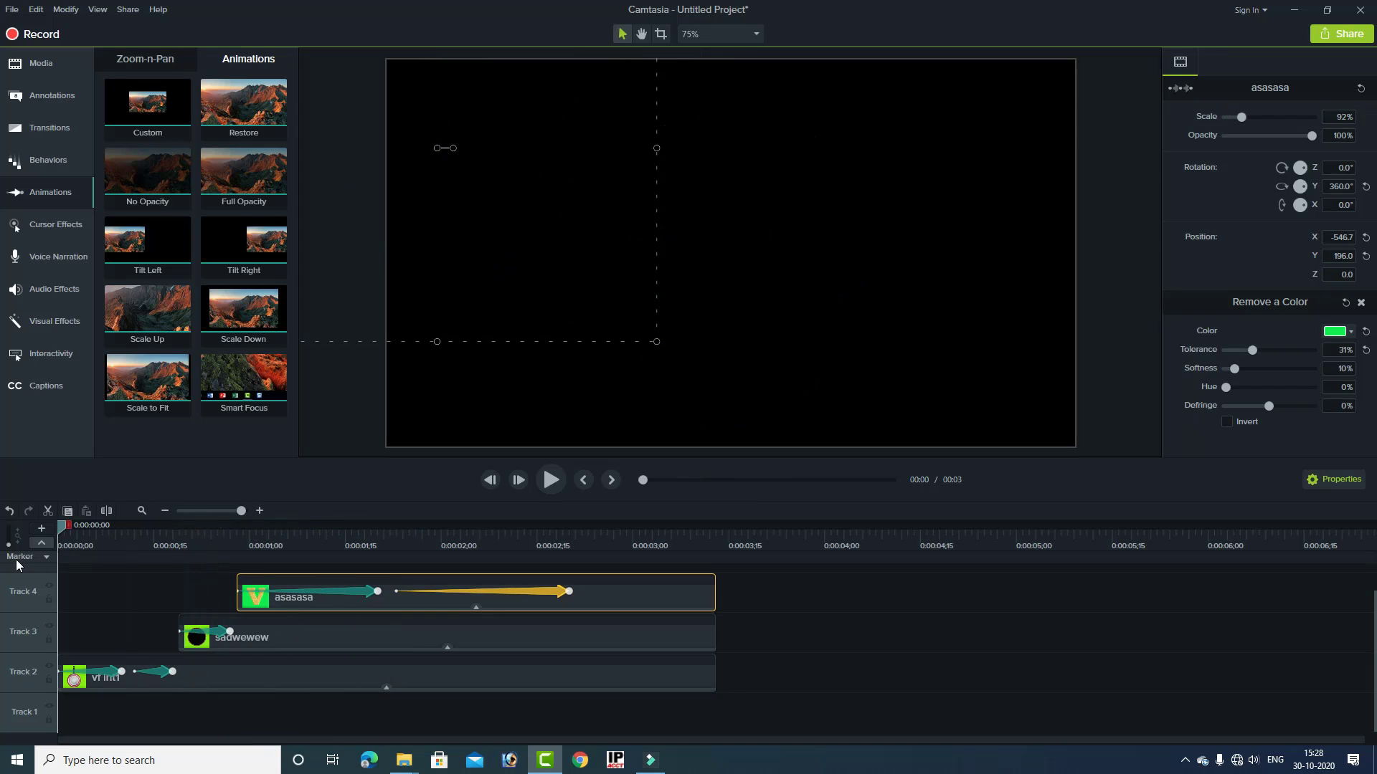
pyautogui.click(549, 480)
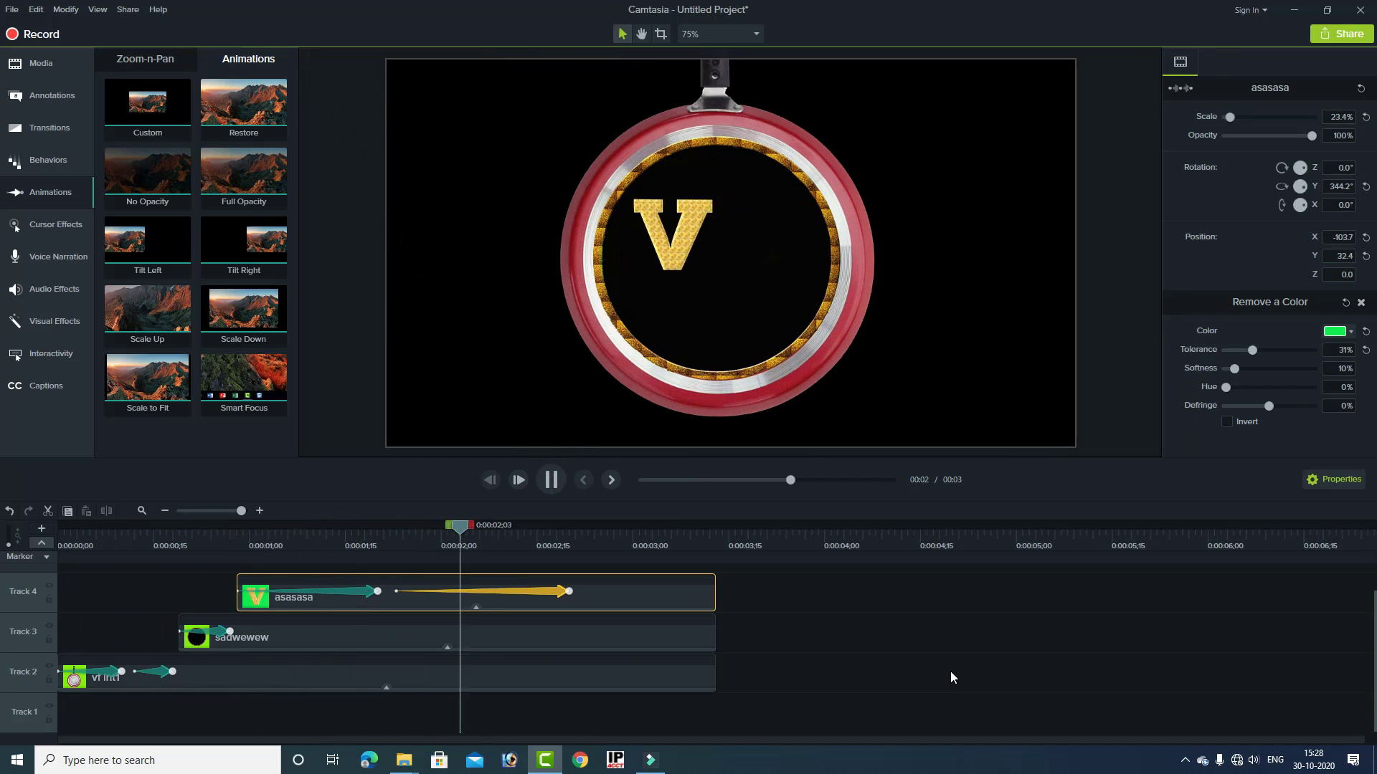
pyautogui.click(552, 479)
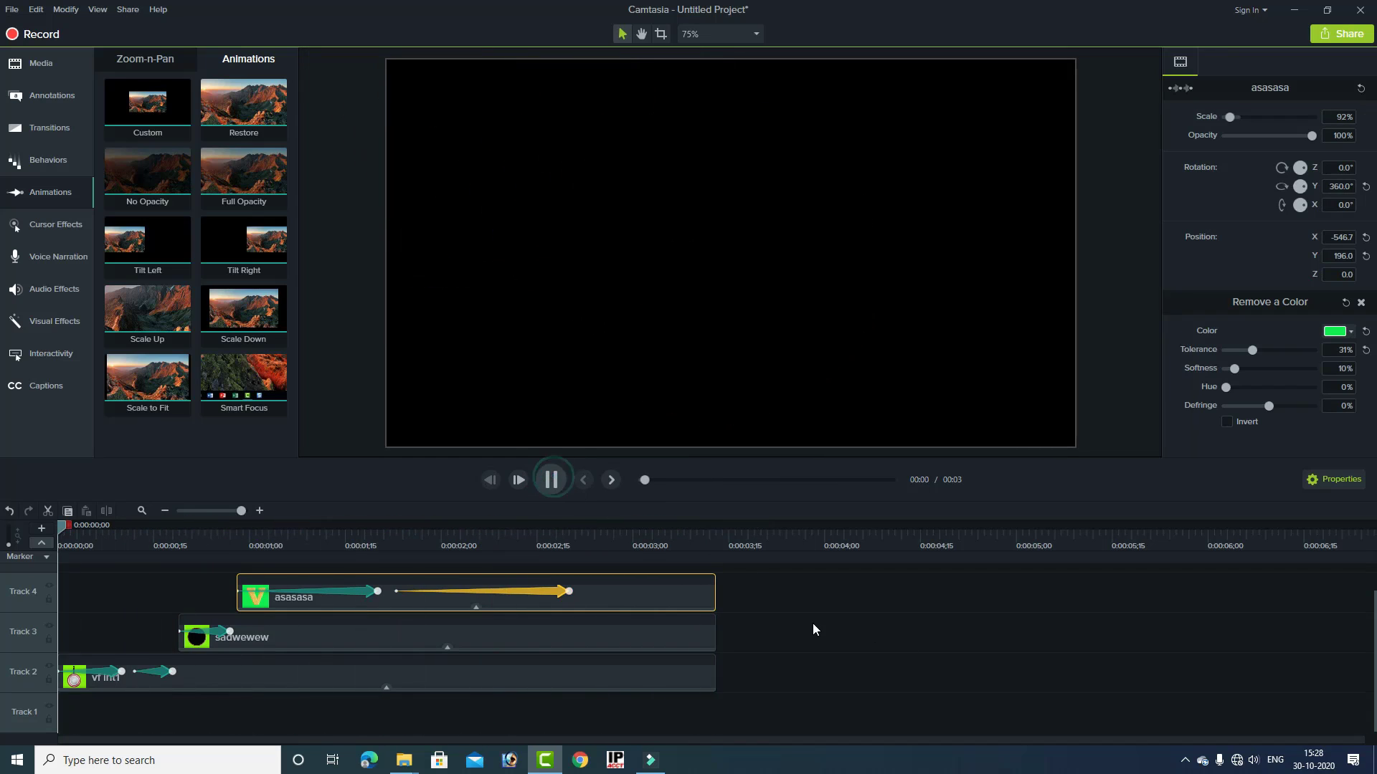
pyautogui.click(556, 481)
pyautogui.scroll(1, 832, 634)
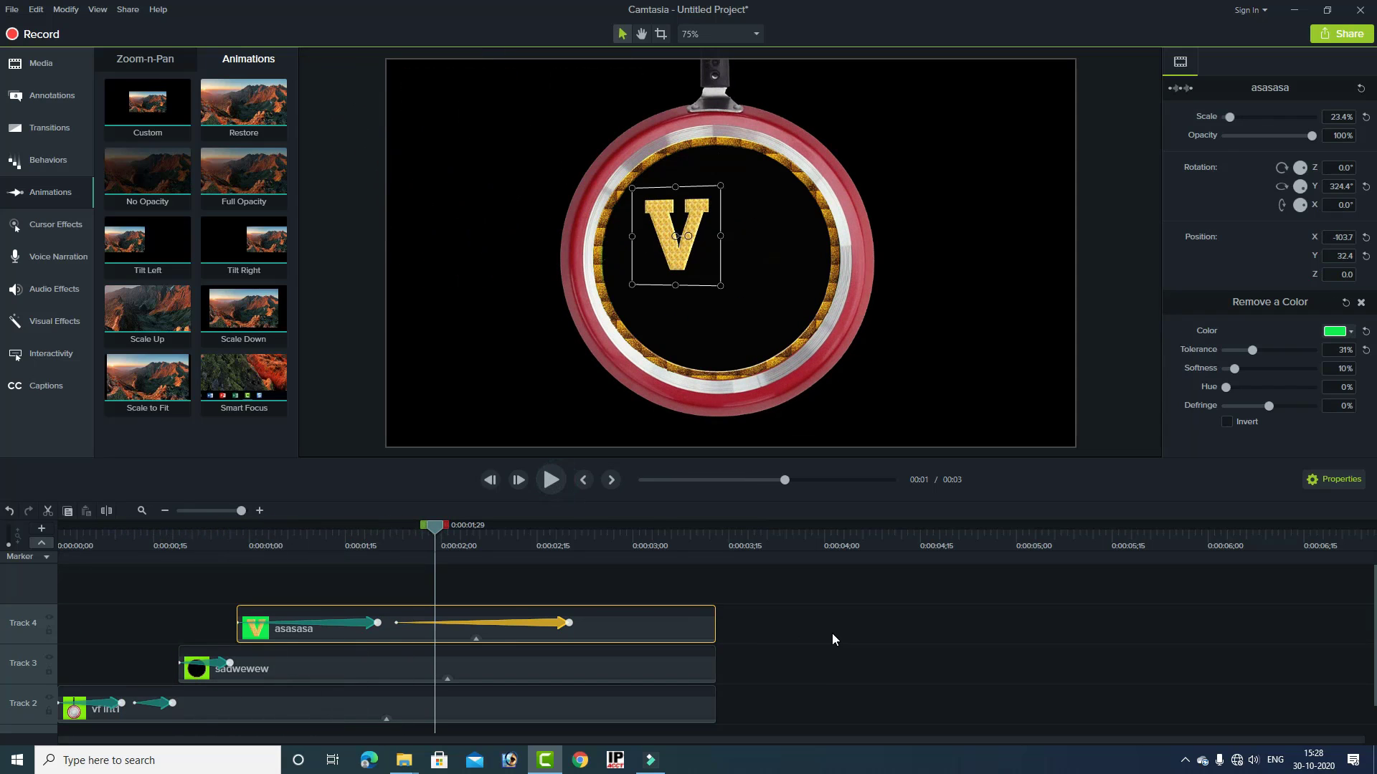
# - Add the F image asaasasas2.jpg on a new track above the V, starting at 0:00:01;23 and ending with the other clips
pyautogui.click(41, 63)
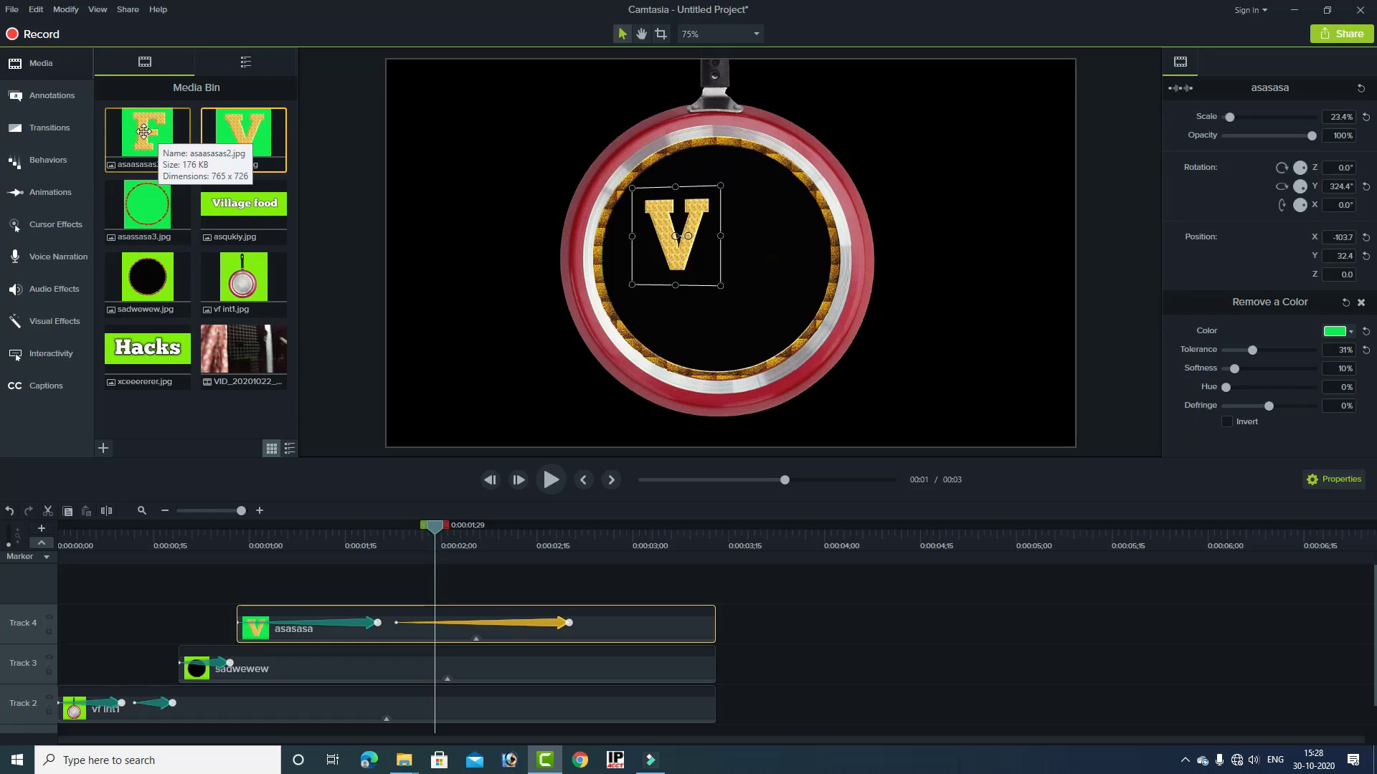
pyautogui.moveTo(141, 131); pyautogui.dragTo(380, 545)
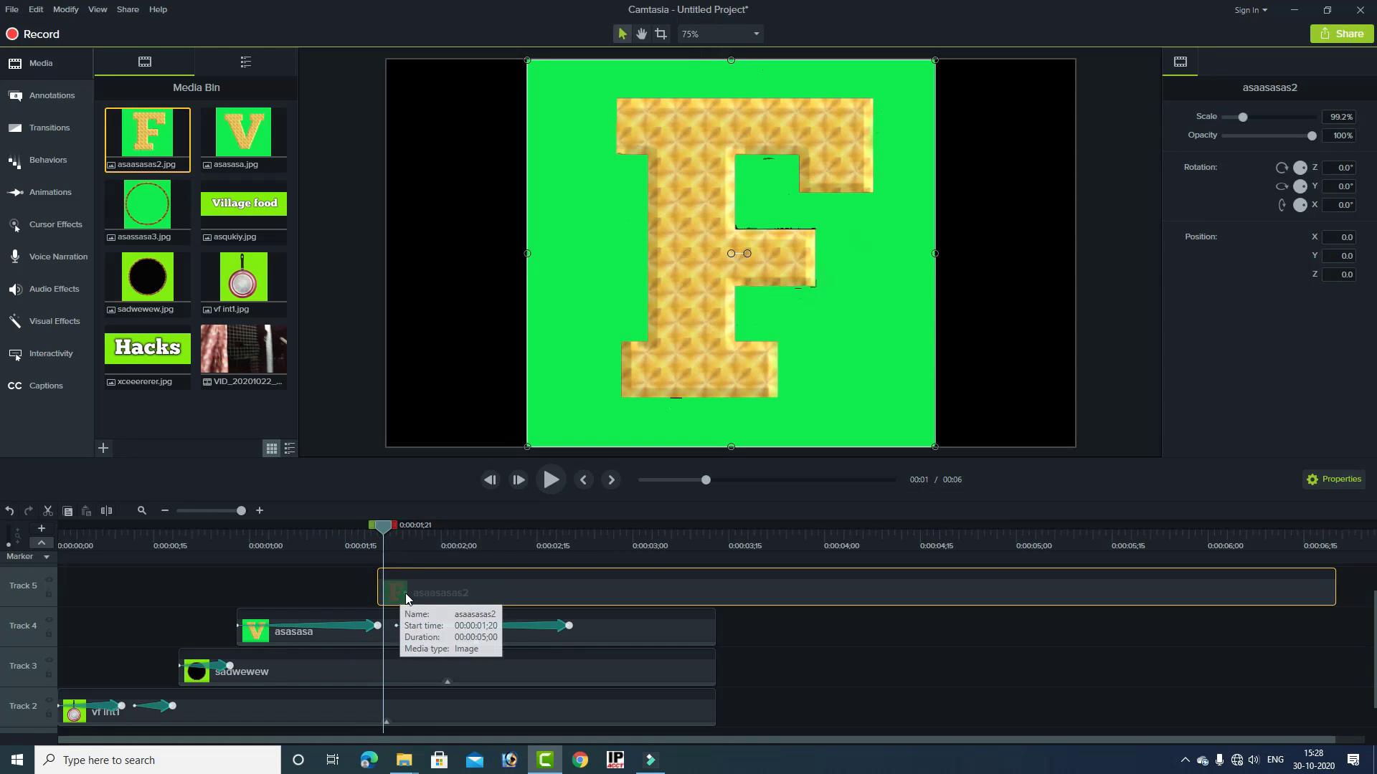
pyautogui.moveTo(400, 592); pyautogui.dragTo(428, 592)
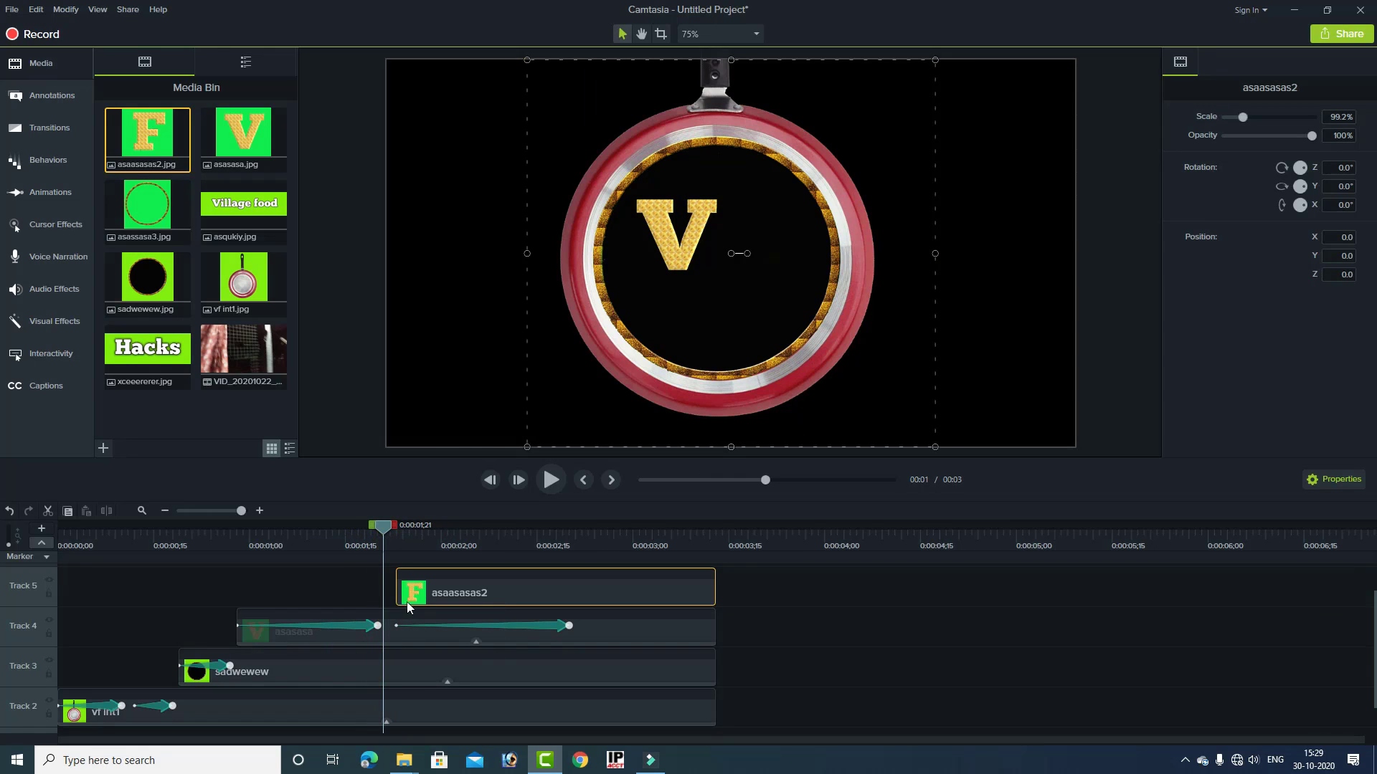
pyautogui.click(386, 530)
pyautogui.moveTo(386, 530); pyautogui.dragTo(395, 531)
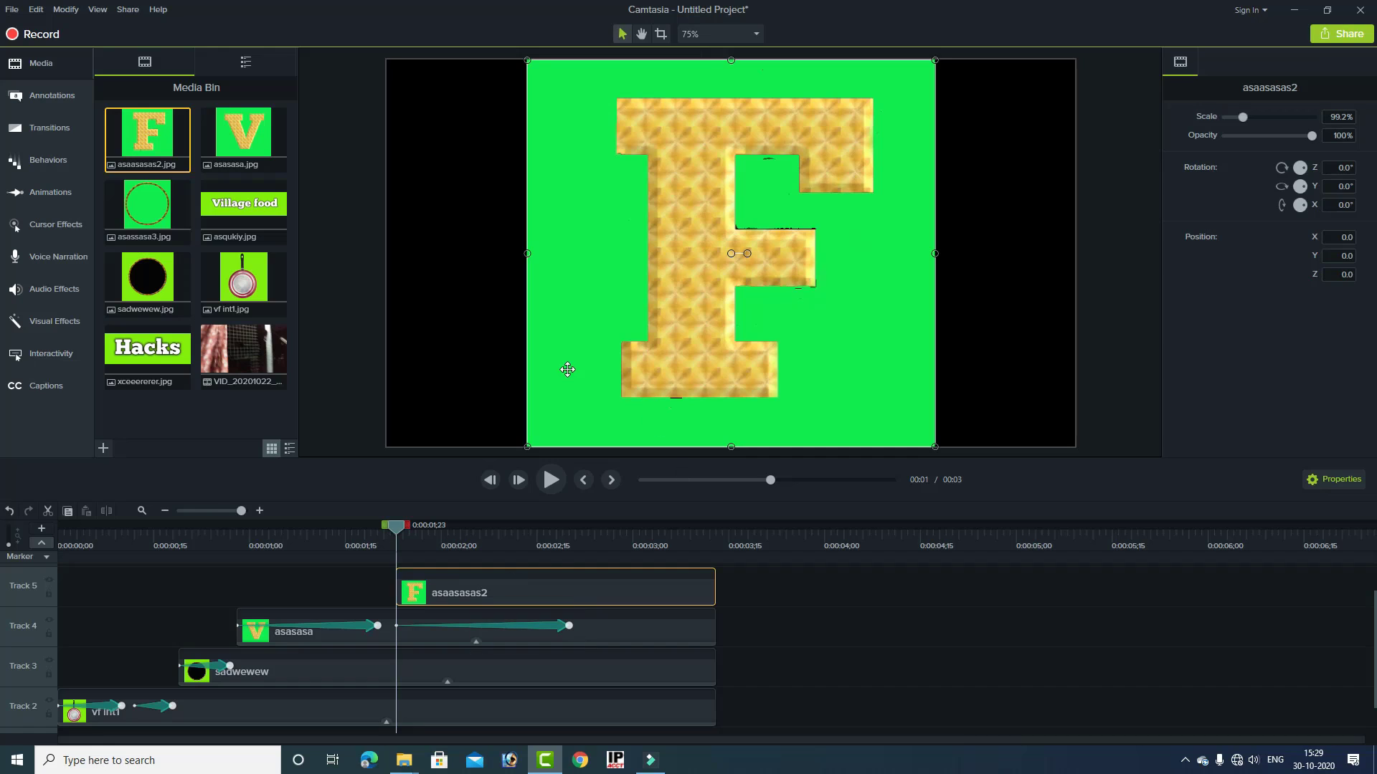
# - Apply Remove a Color to the F clip, sampling its green background and setting the tolerance to 37%
pyautogui.click(49, 322)
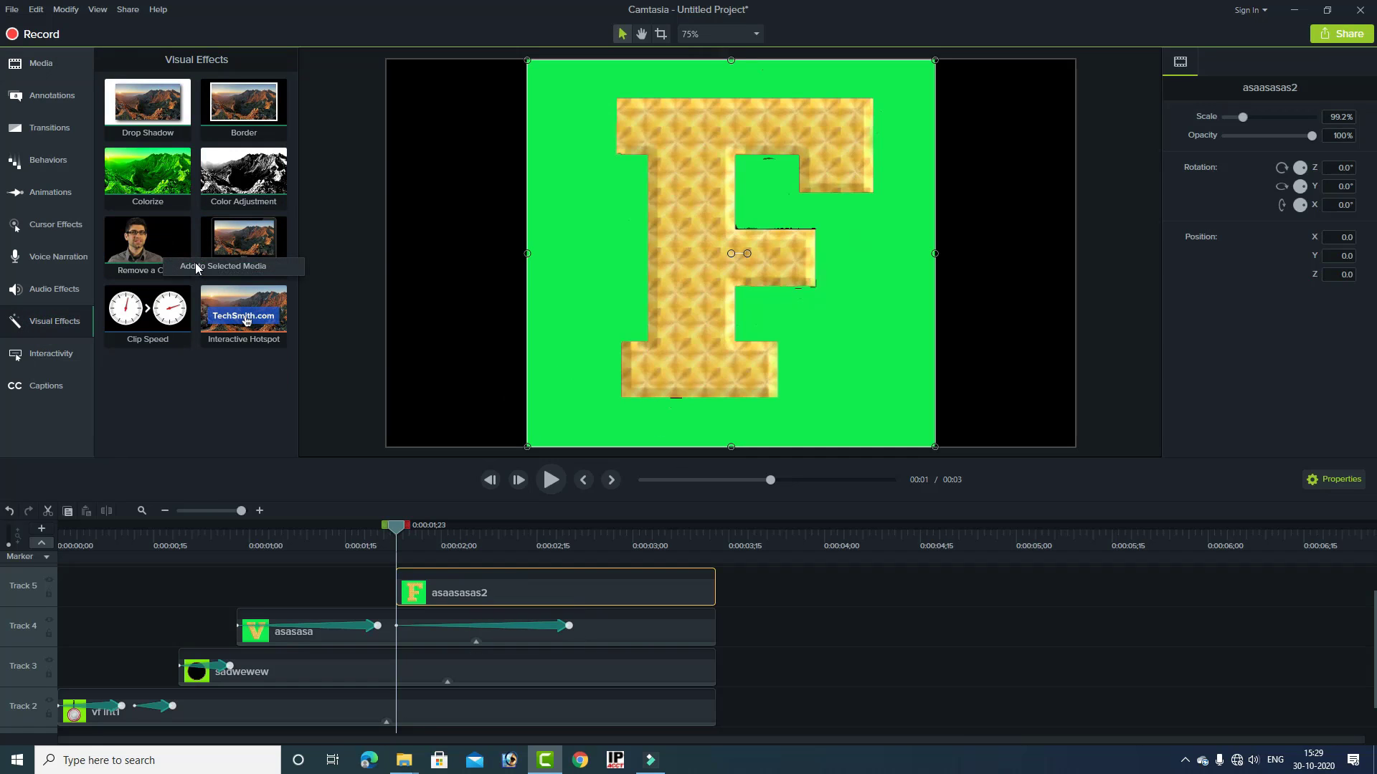
pyautogui.click(201, 265)
pyautogui.click(1332, 332)
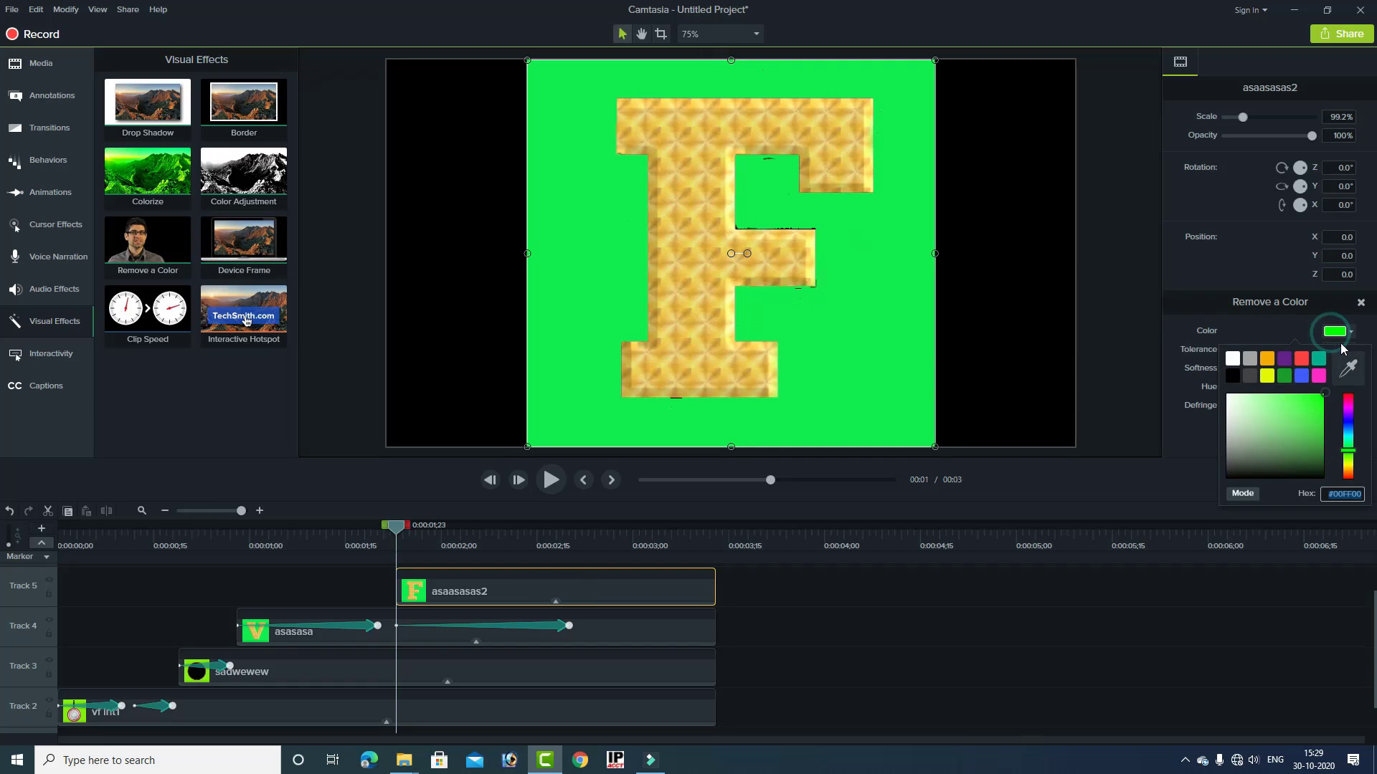
pyautogui.click(1343, 363)
pyautogui.click(891, 344)
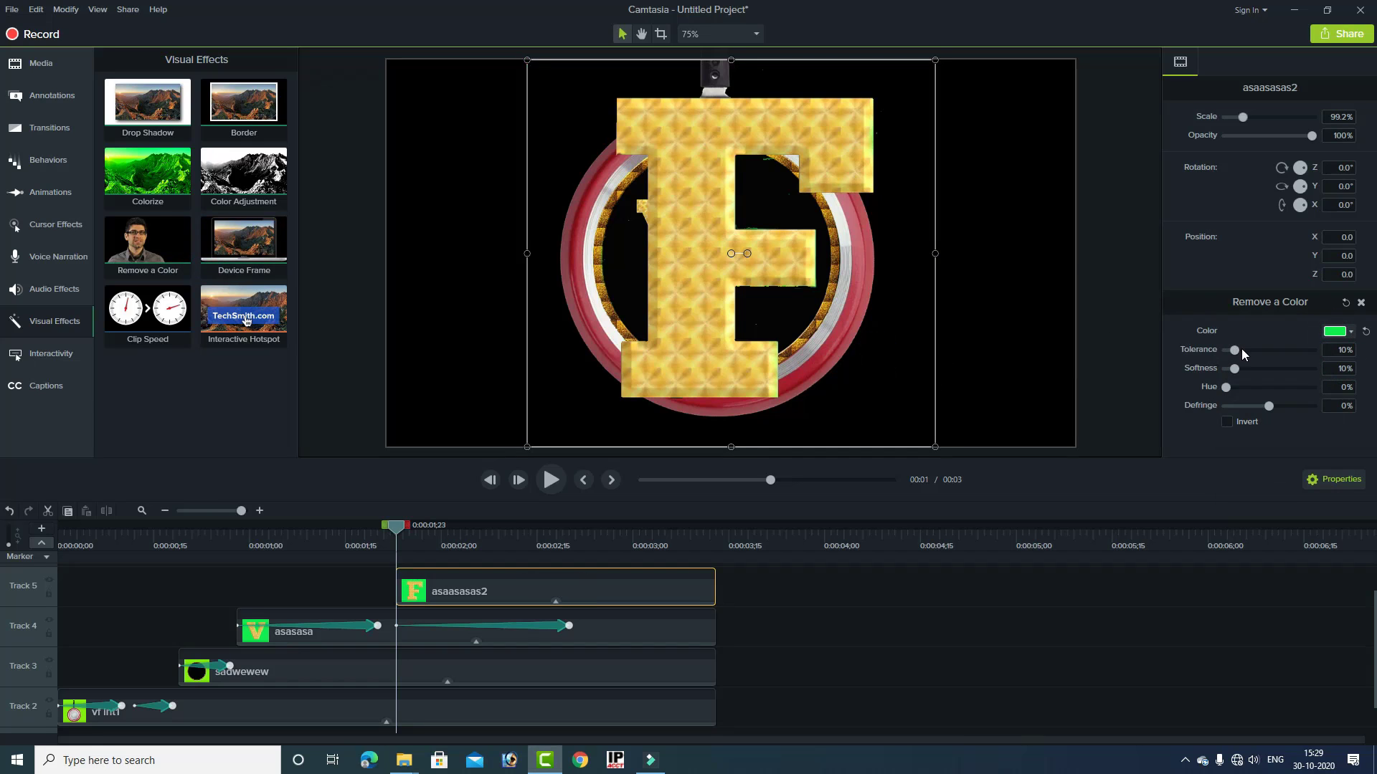
pyautogui.moveTo(1237, 353); pyautogui.dragTo(1252, 355)
# - Move the F letter to X 640, Y 212 and add a Scale Down animation at the start of its clip
pyautogui.moveTo(700, 268); pyautogui.dragTo(1043, 154)
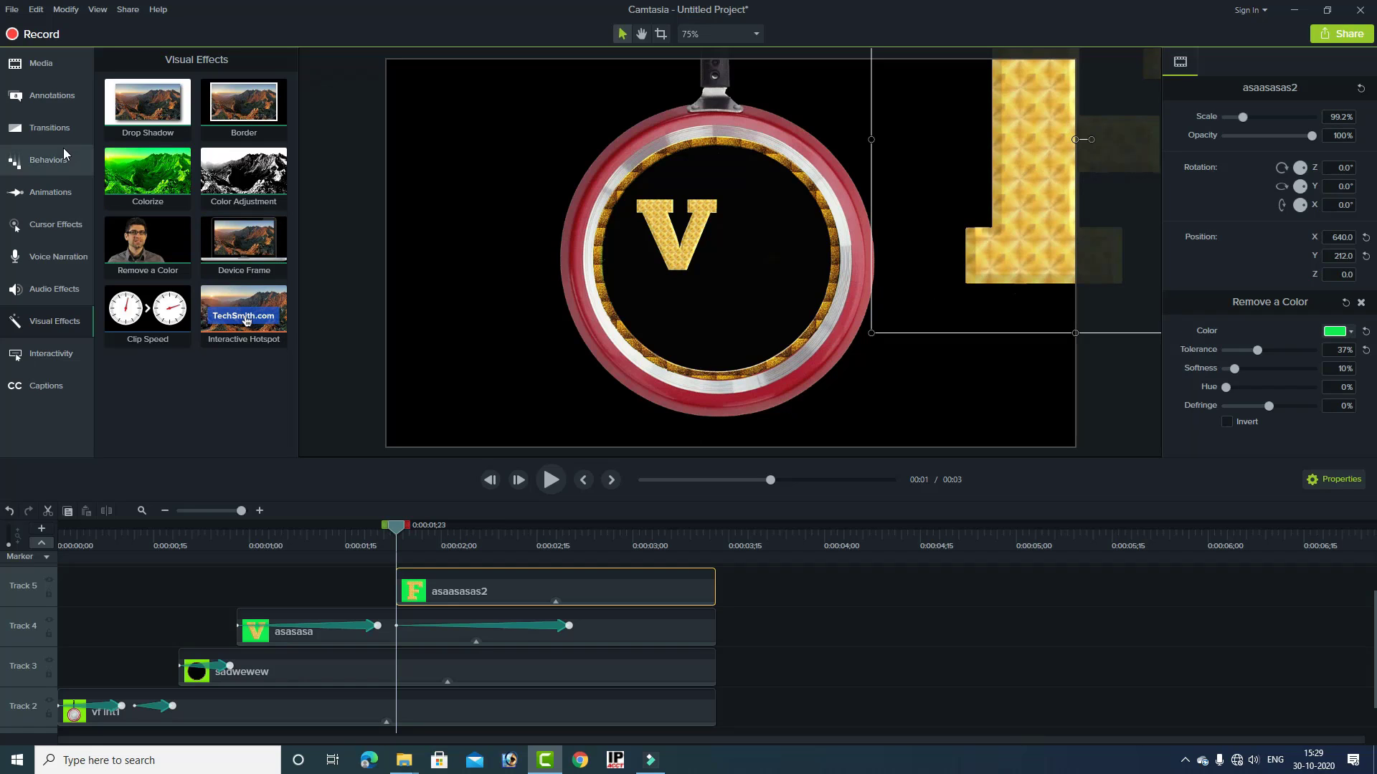
pyautogui.click(47, 192)
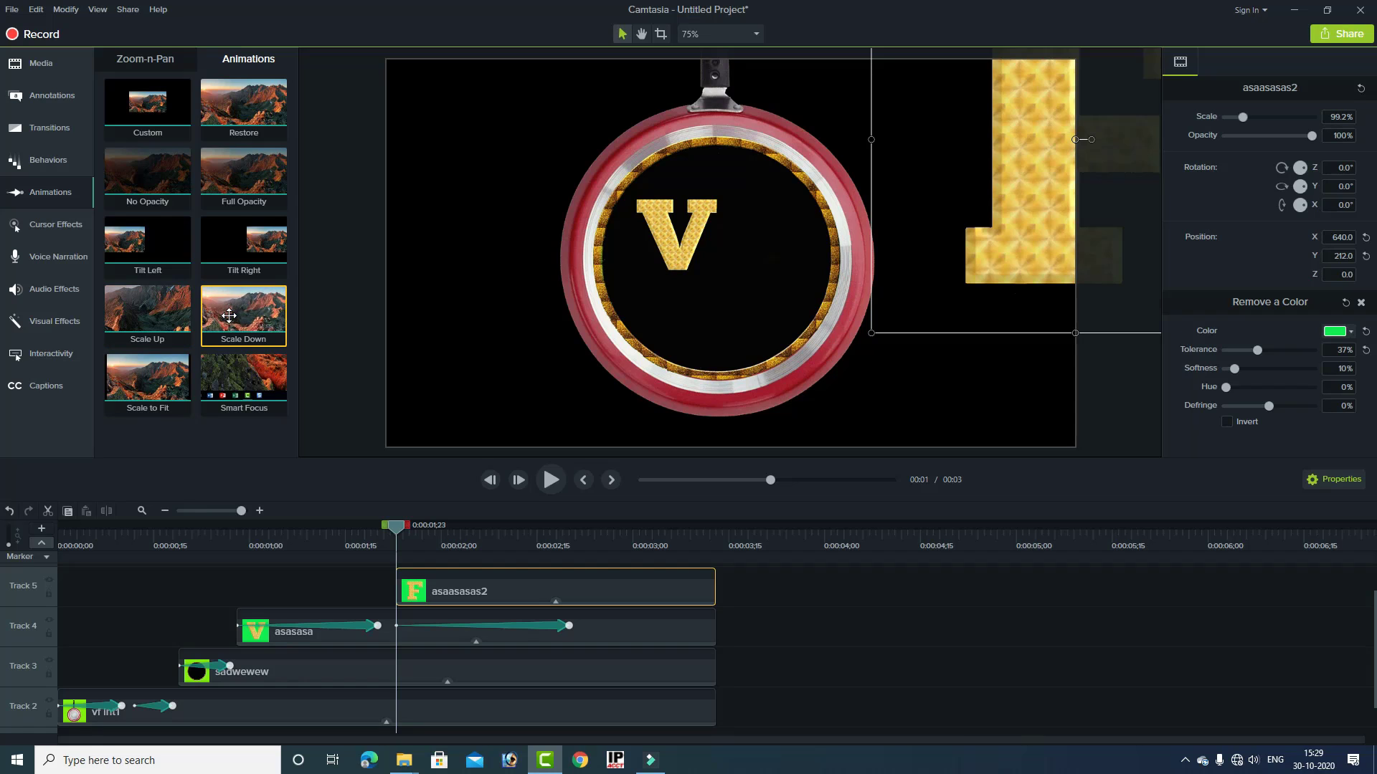
pyautogui.moveTo(236, 312); pyautogui.dragTo(450, 595)
pyautogui.click(547, 587)
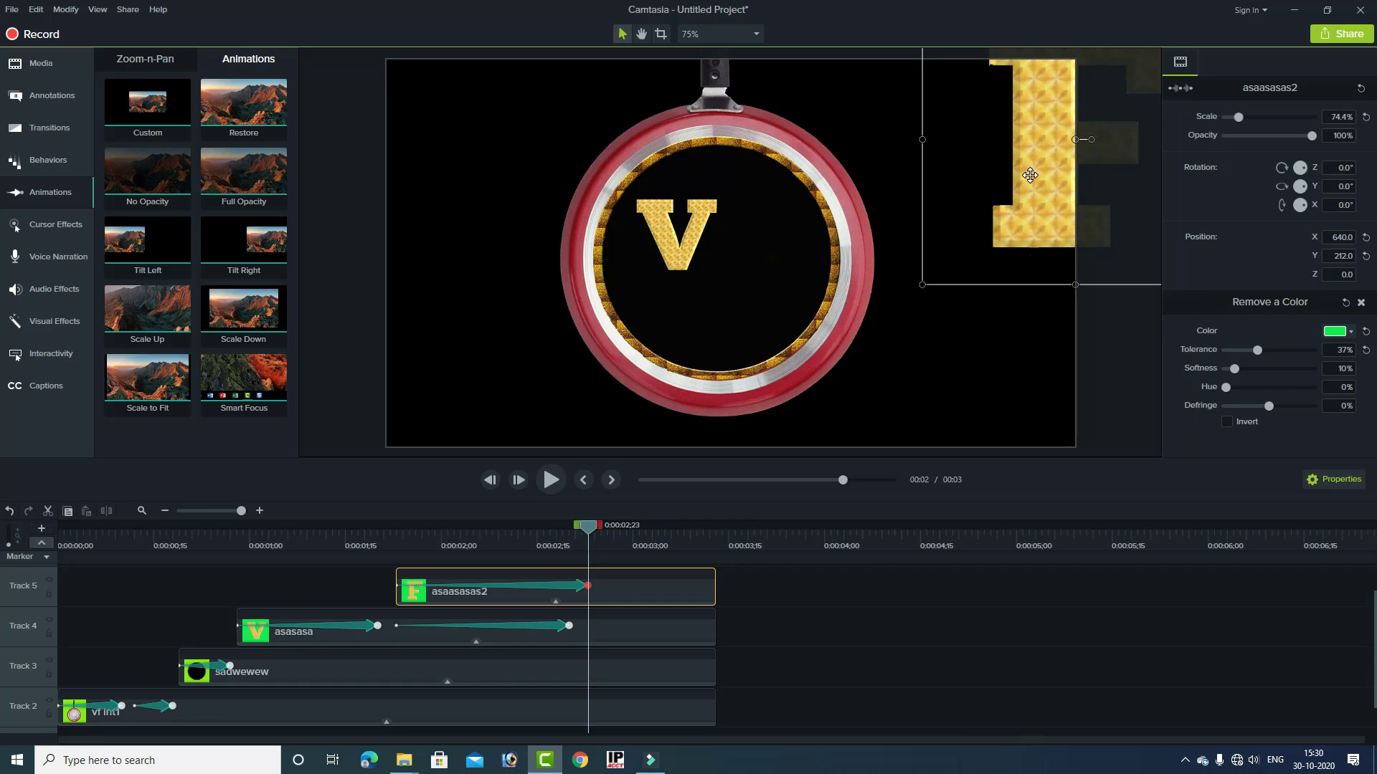
# - At the end of the F's animation, scale the letter to 24.5% and place it beside the V inside the pan
pyautogui.moveTo(1039, 157); pyautogui.dragTo(756, 253)
pyautogui.moveTo(943, 383); pyautogui.dragTo(747, 259)
pyautogui.moveTo(807, 297); pyautogui.dragTo(799, 271)
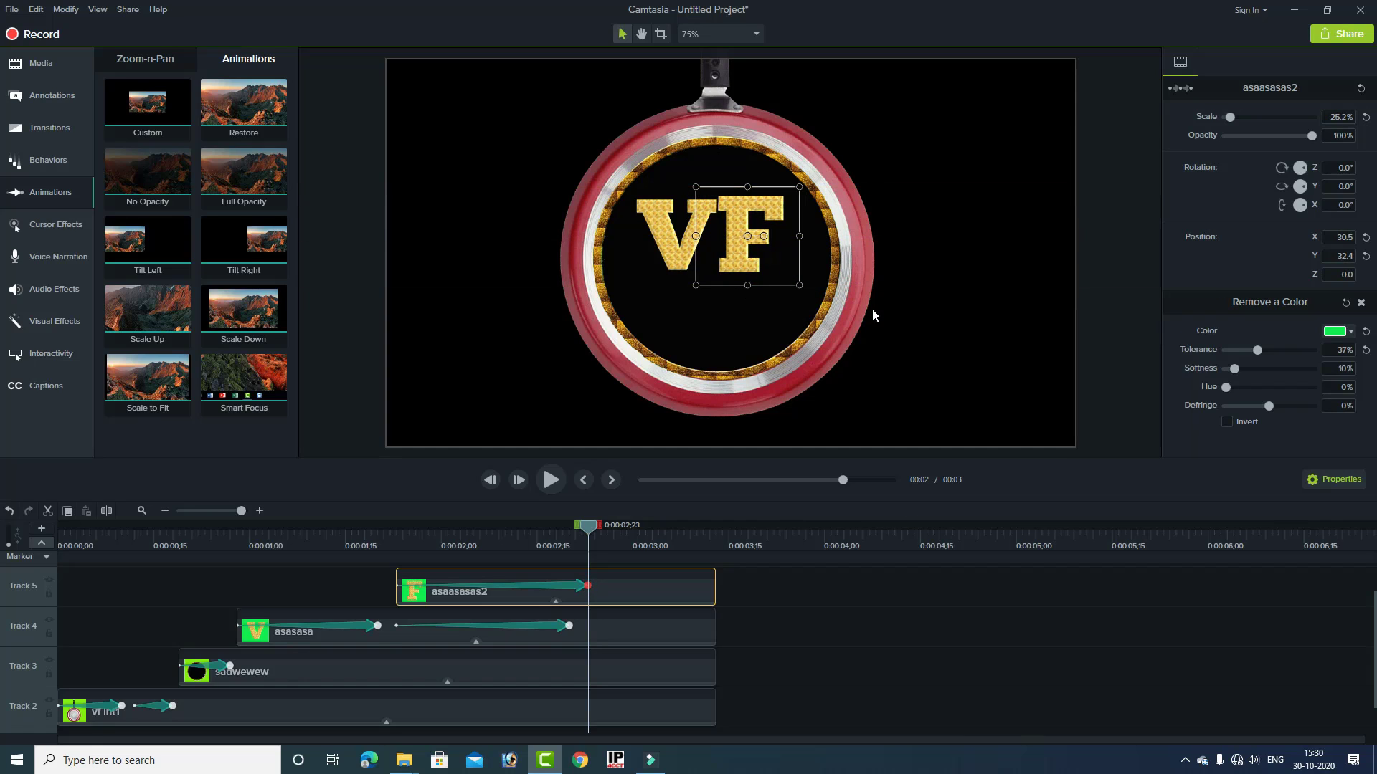
pyautogui.press('Left')
pyautogui.press('Left')
pyautogui.press('Left')
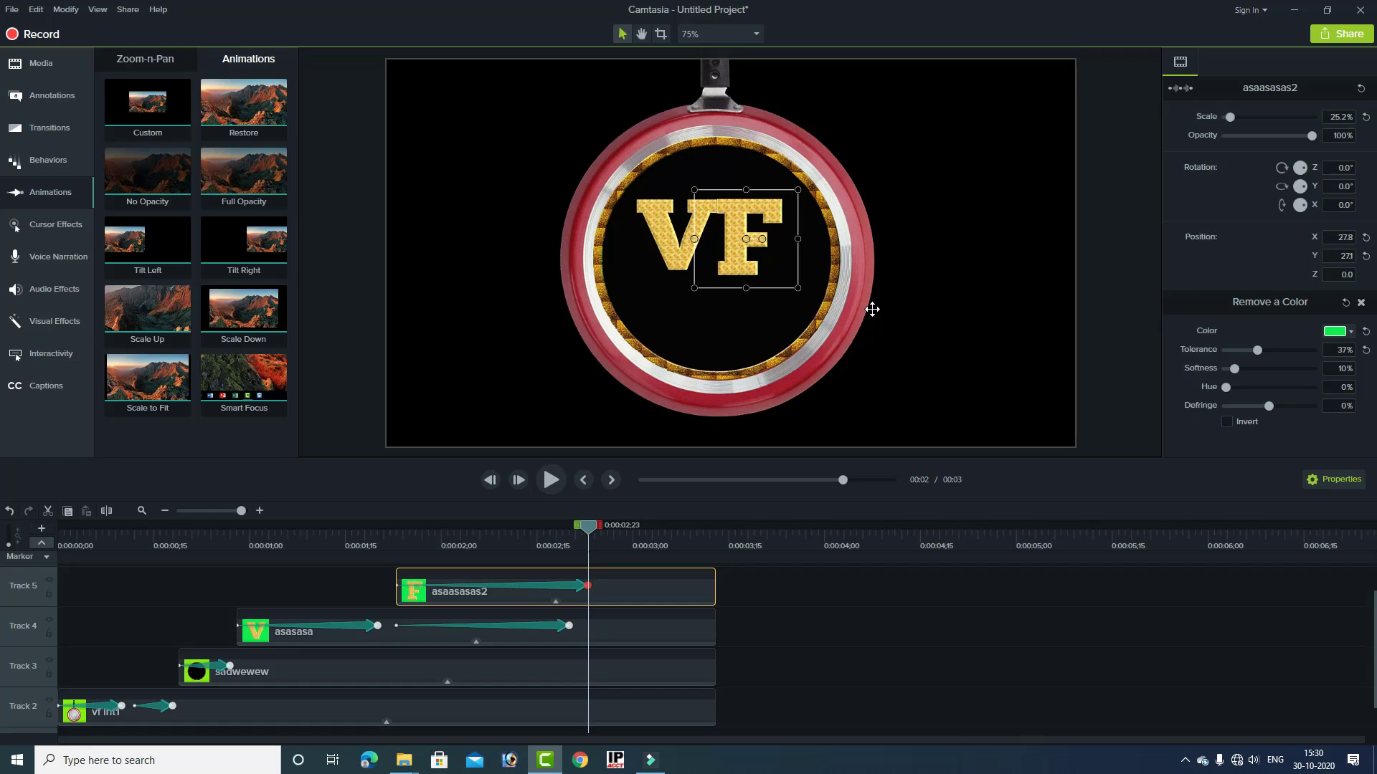
pyautogui.moveTo(736, 302); pyautogui.dragTo(743, 298)
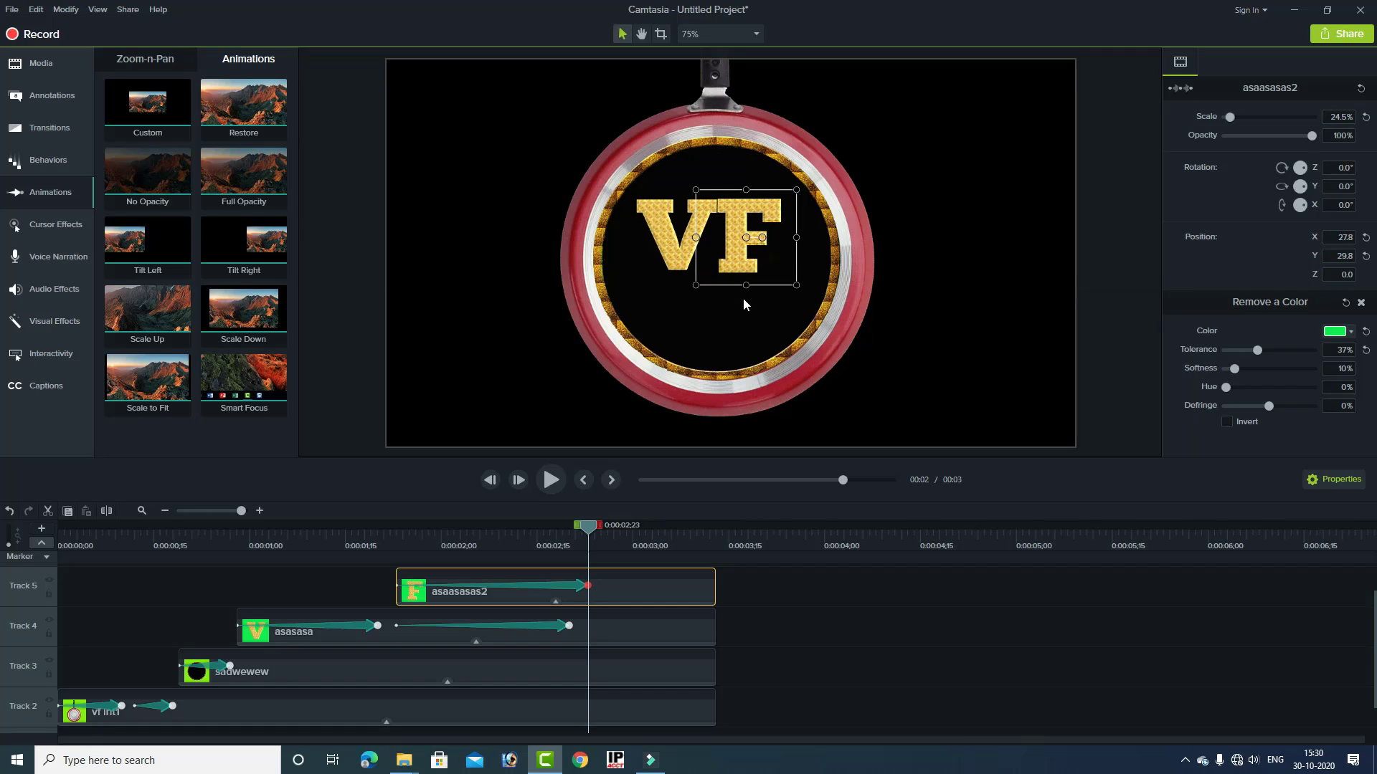
# - Nudge the F letter to X 30.5, Y 28.4 to adjust its spacing from the V
pyautogui.press('Left')
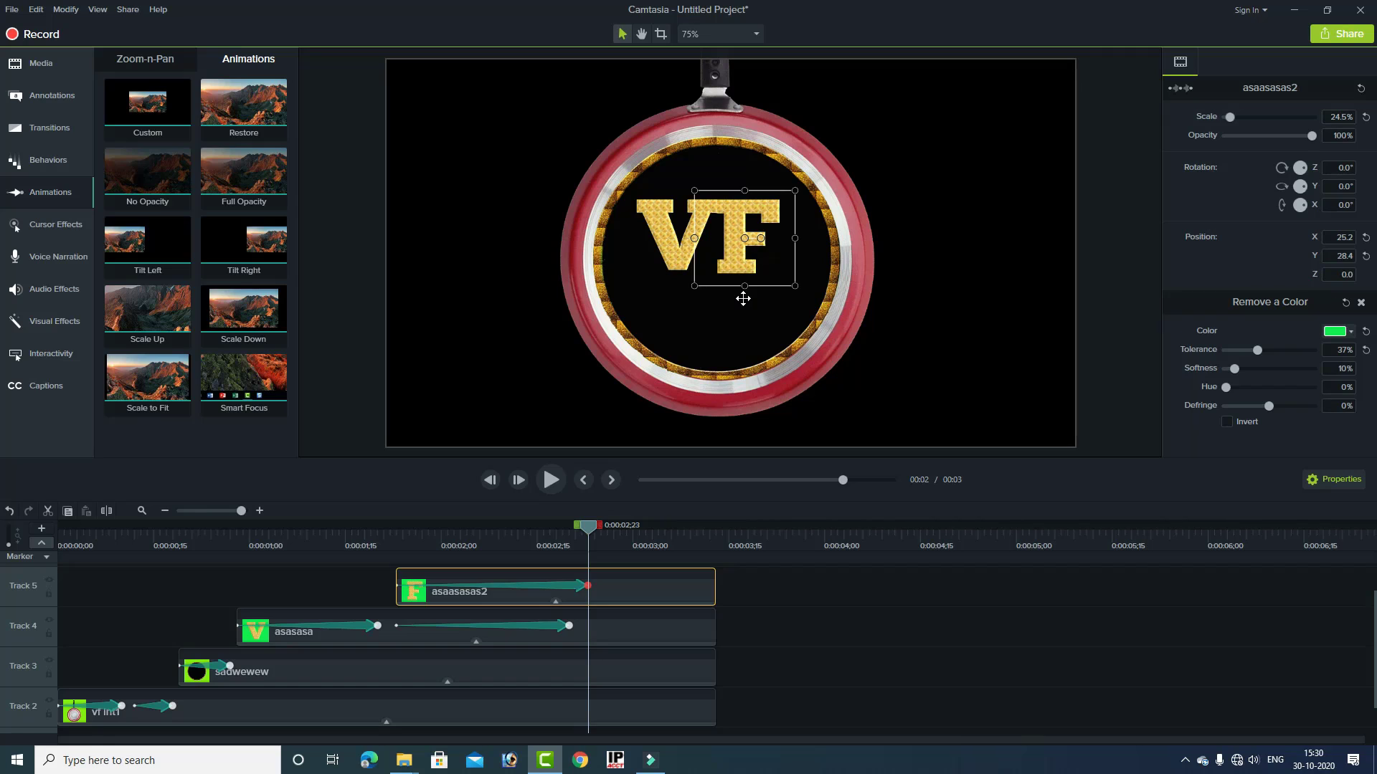
pyautogui.press('Right')
pyautogui.press('Right')
pyautogui.press('Right')
pyautogui.press('Right')
pyautogui.press('Right')
pyautogui.press('Right')
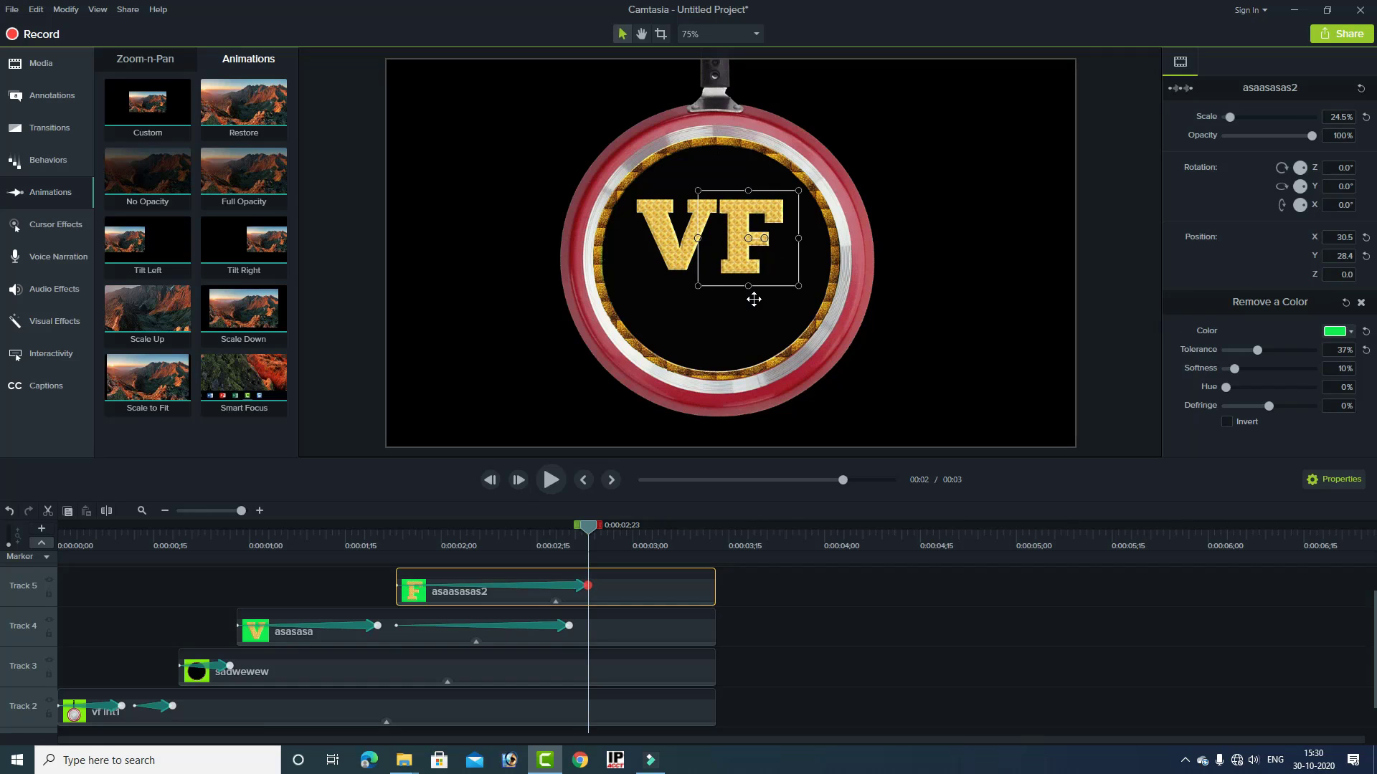
# - Nudge the V letter toward the F, and shift the F to X 33.2
pyautogui.click(666, 265)
pyautogui.press('Right')
pyautogui.press('Right')
pyautogui.press('Right')
pyautogui.press('Right')
pyautogui.press('Right')
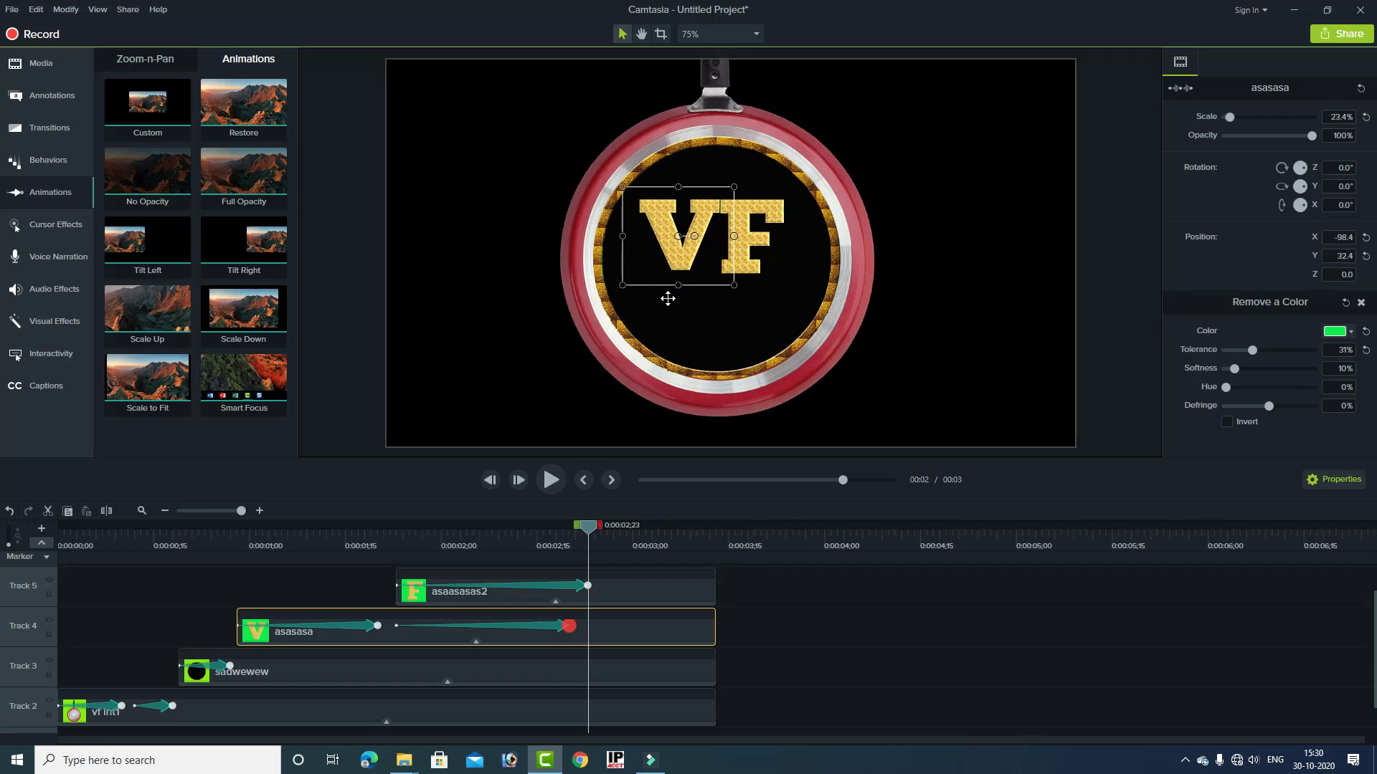
pyautogui.click(756, 251)
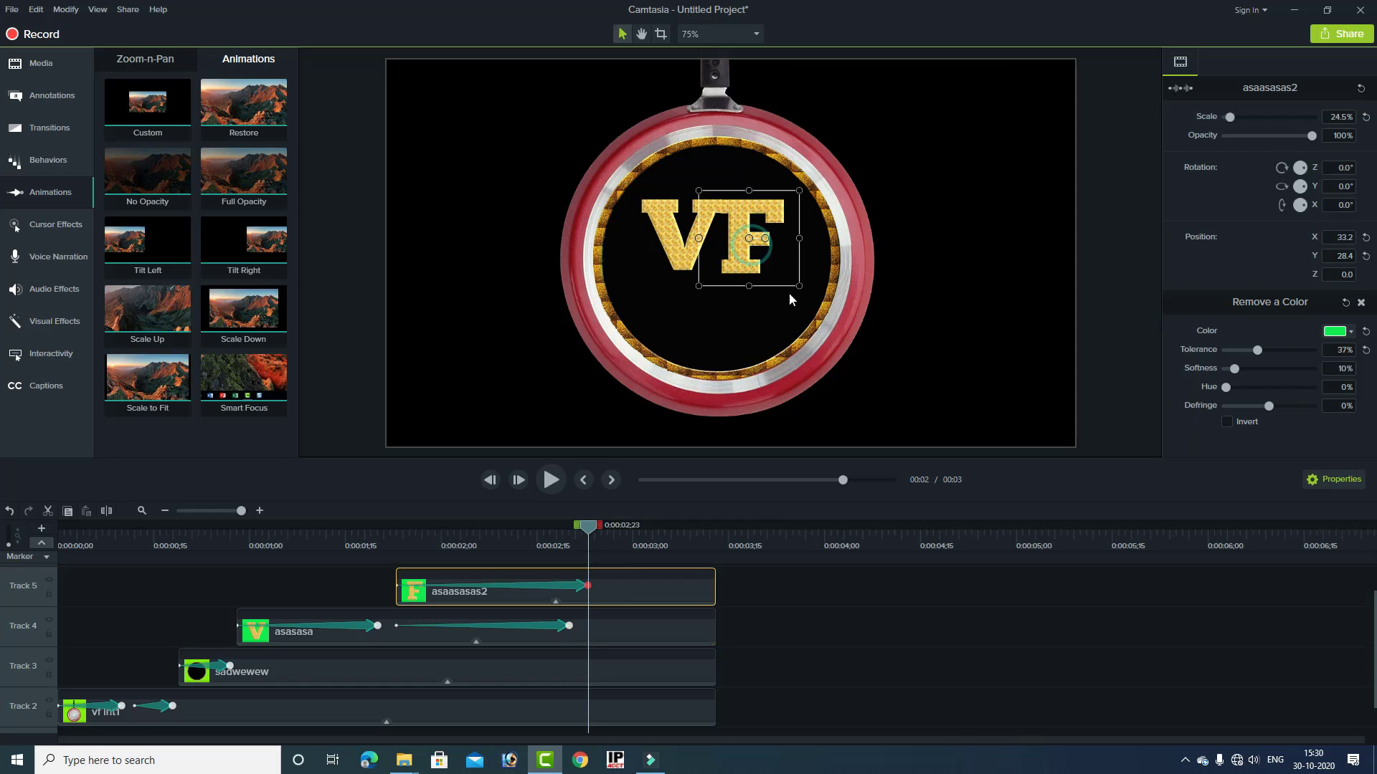
# - Play the F letter's entry and shorten its Scale Down animation to end at 0:00:02;09
pyautogui.click(403, 537)
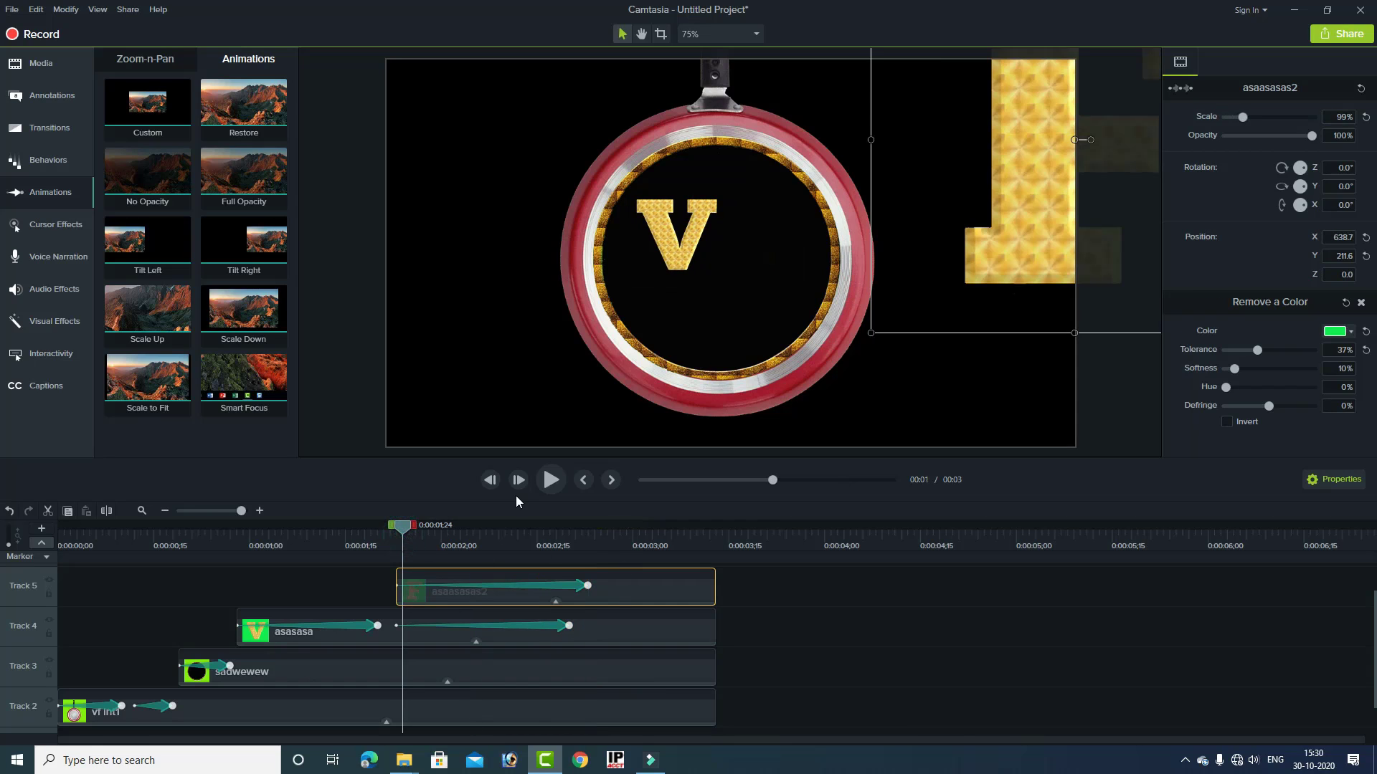
pyautogui.click(550, 480)
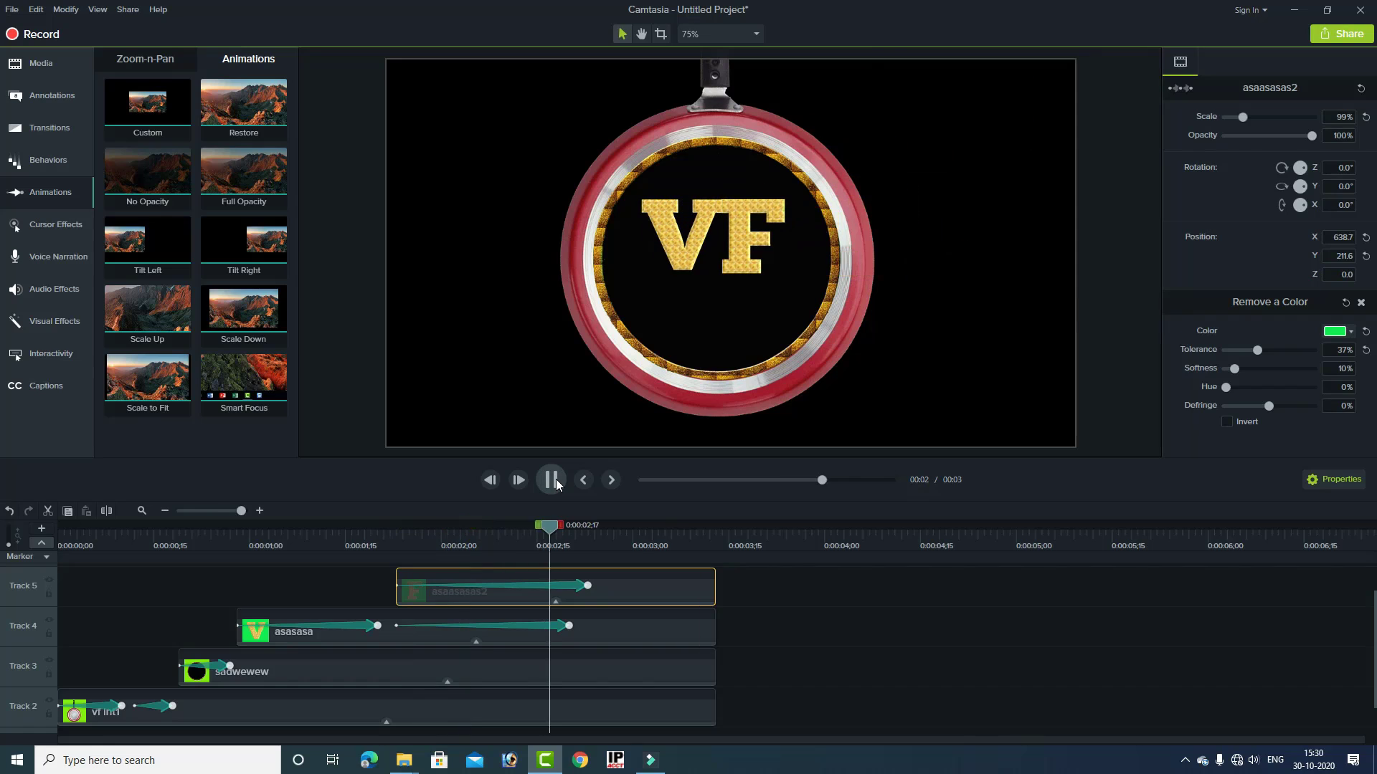
pyautogui.click(558, 586)
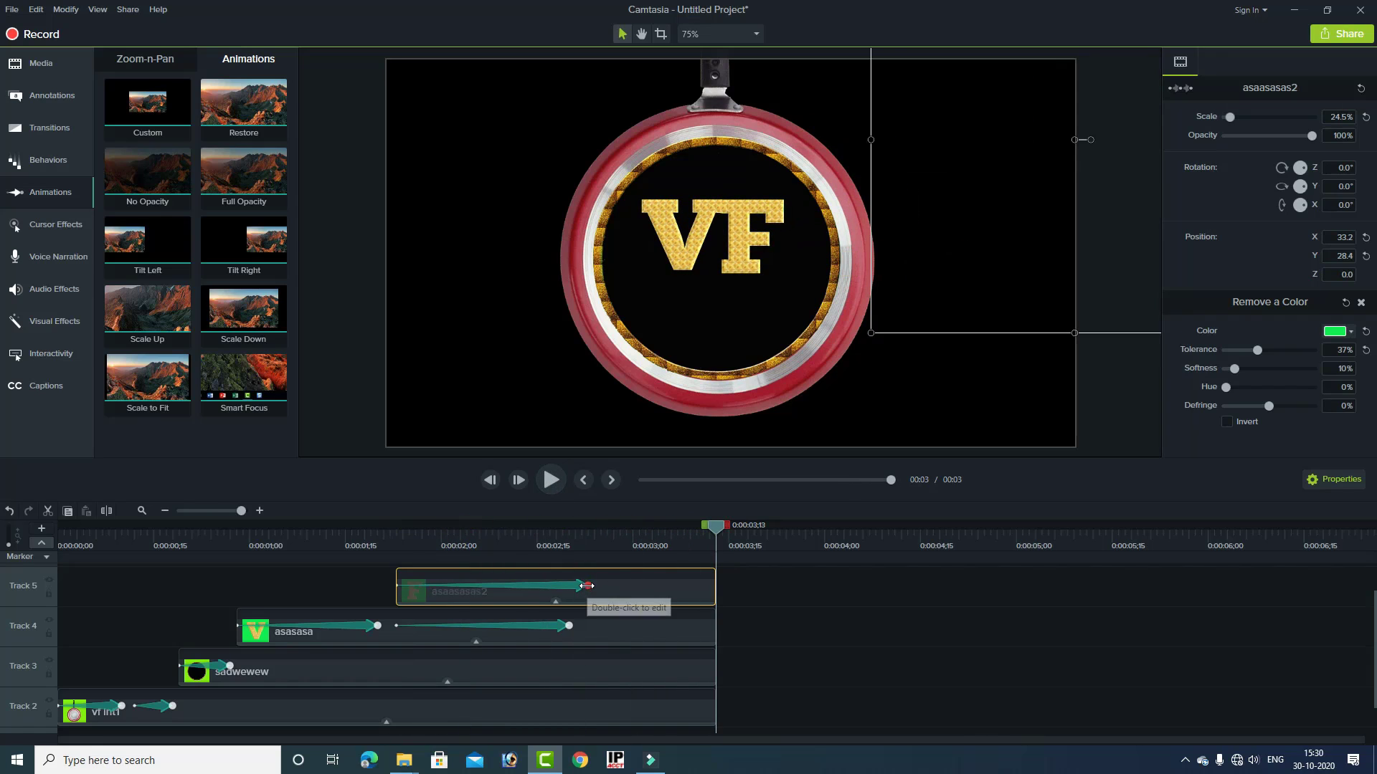
pyautogui.moveTo(557, 586); pyautogui.dragTo(496, 589)
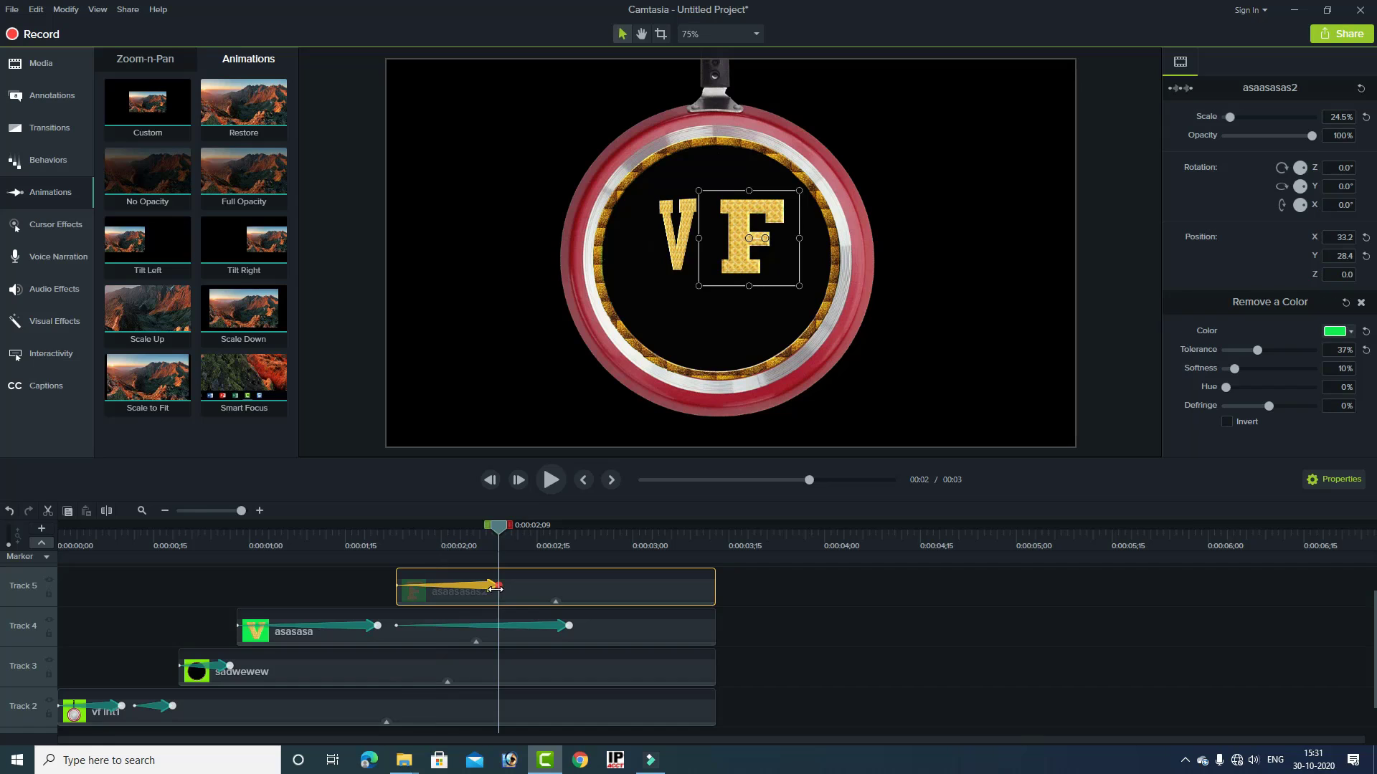
# - Add a Custom animation to the F clip after its Scale Down animation and set the Y rotation to -360° at the animation's start
pyautogui.moveTo(500, 528); pyautogui.dragTo(513, 528)
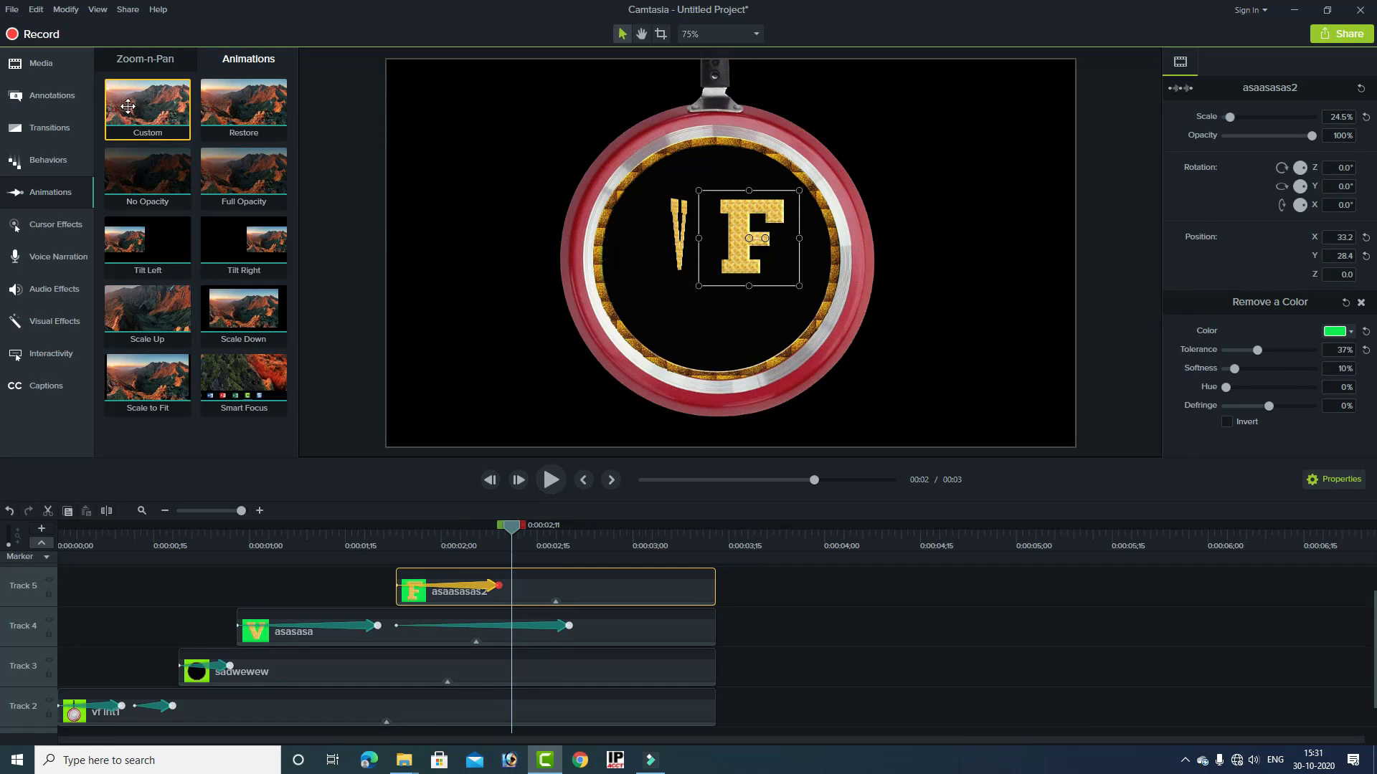
pyautogui.moveTo(145, 99); pyautogui.dragTo(666, 585)
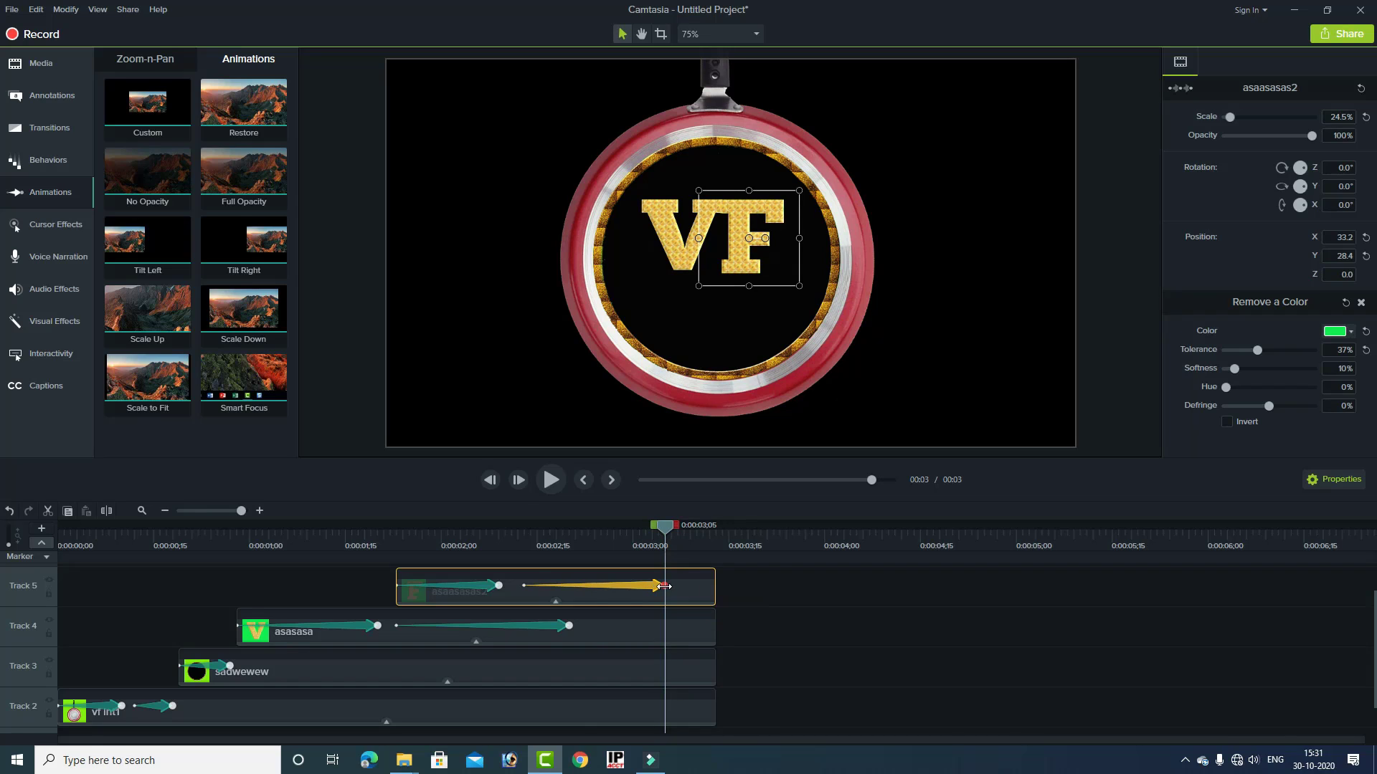
pyautogui.click(524, 536)
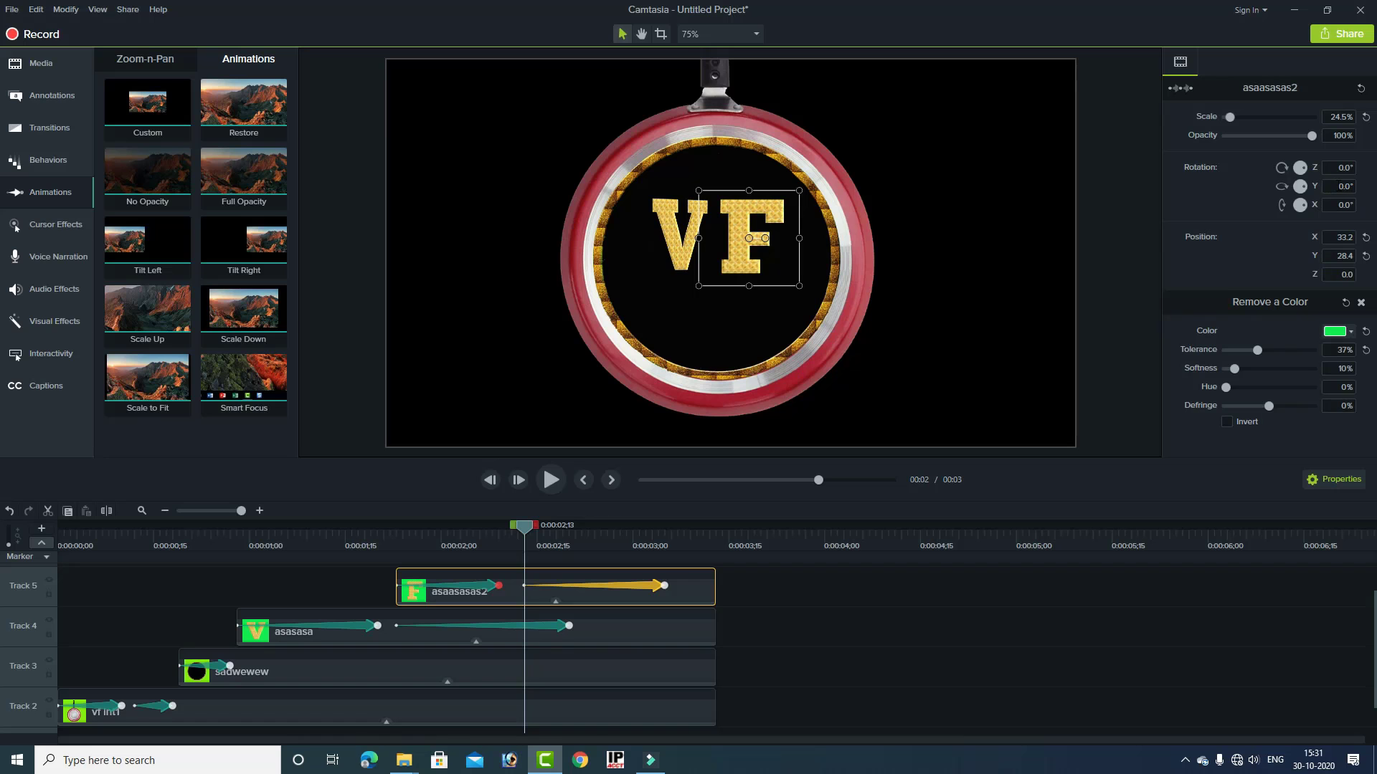
pyautogui.click(1338, 187)
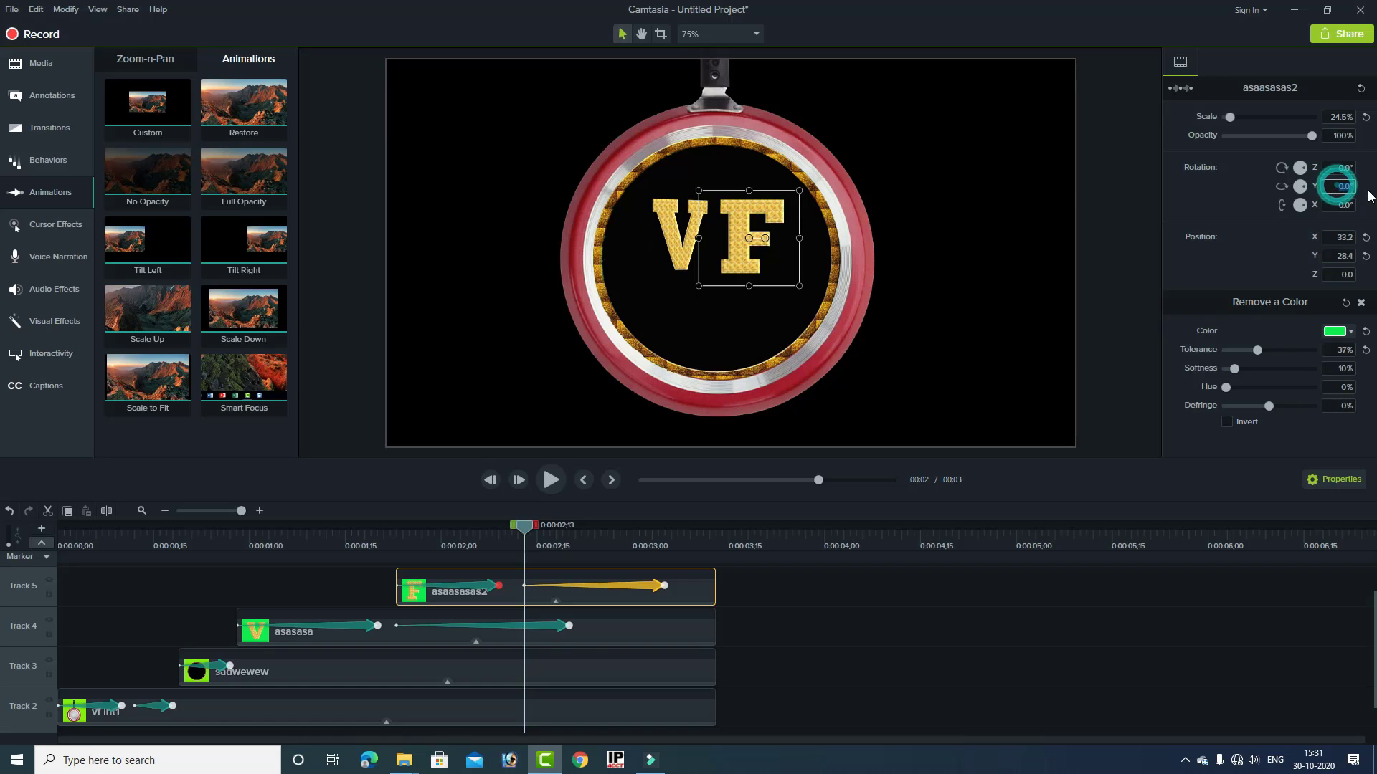
pyautogui.press('BackSpace')
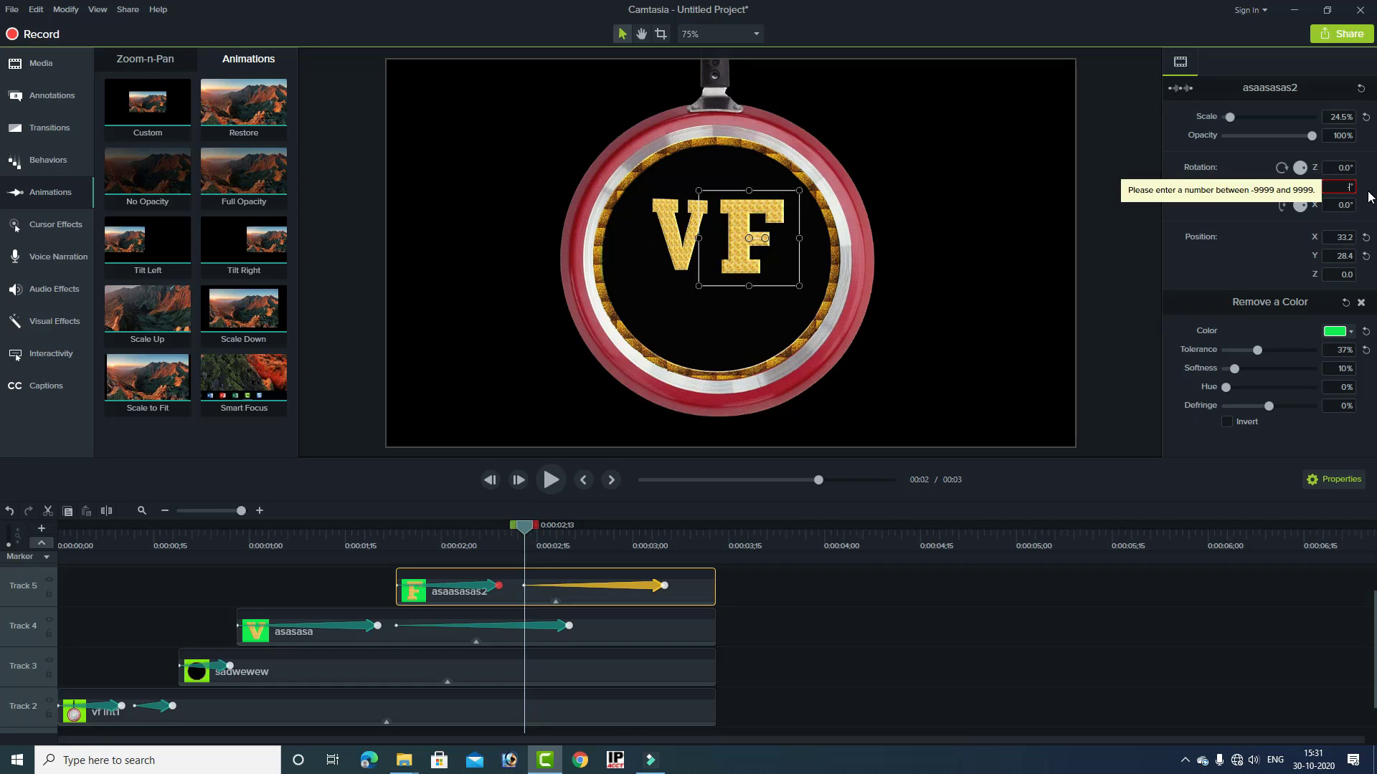
pyautogui.write('-360')
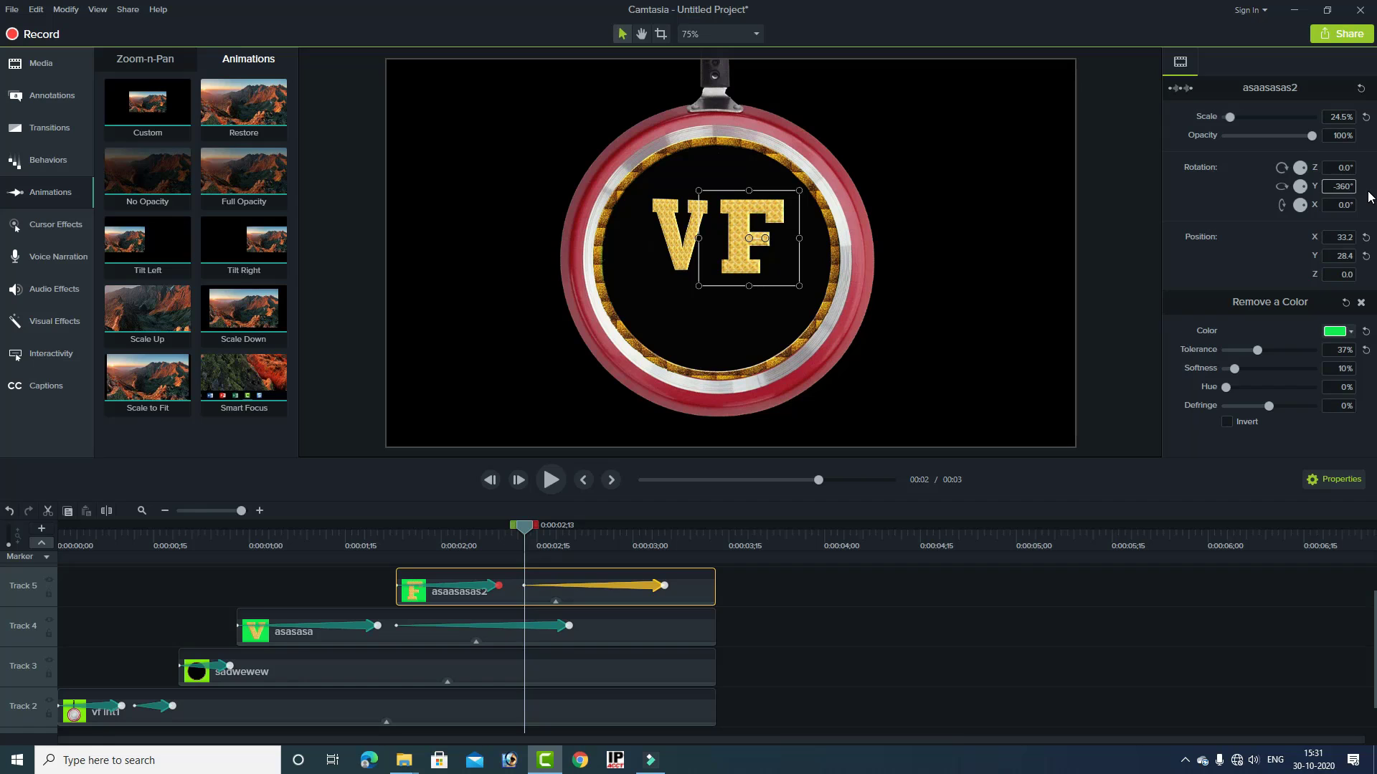
# - Play the F letter's spin, and play the whole intro again from the beginning
pyautogui.click(551, 480)
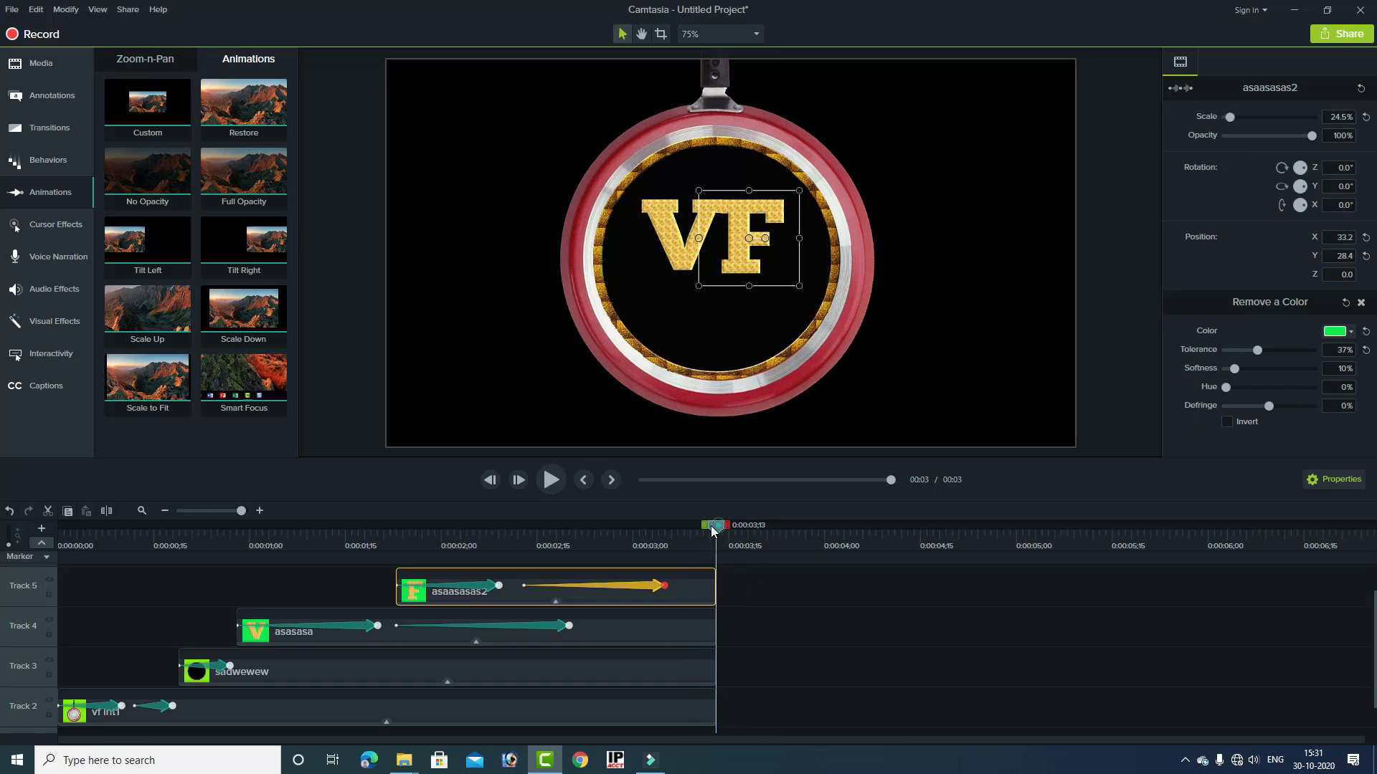
pyautogui.moveTo(712, 530); pyautogui.dragTo(90, 546)
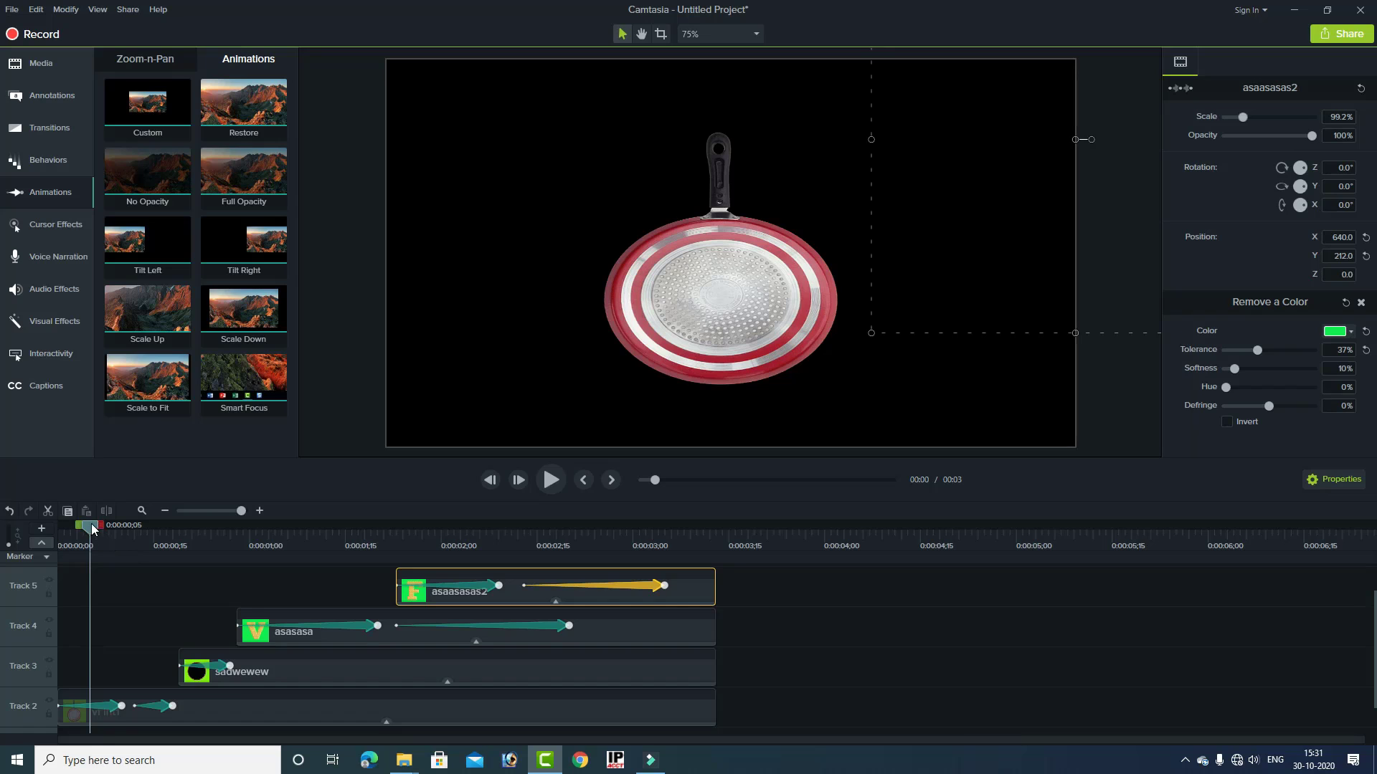
pyautogui.moveTo(92, 529); pyautogui.dragTo(66, 530)
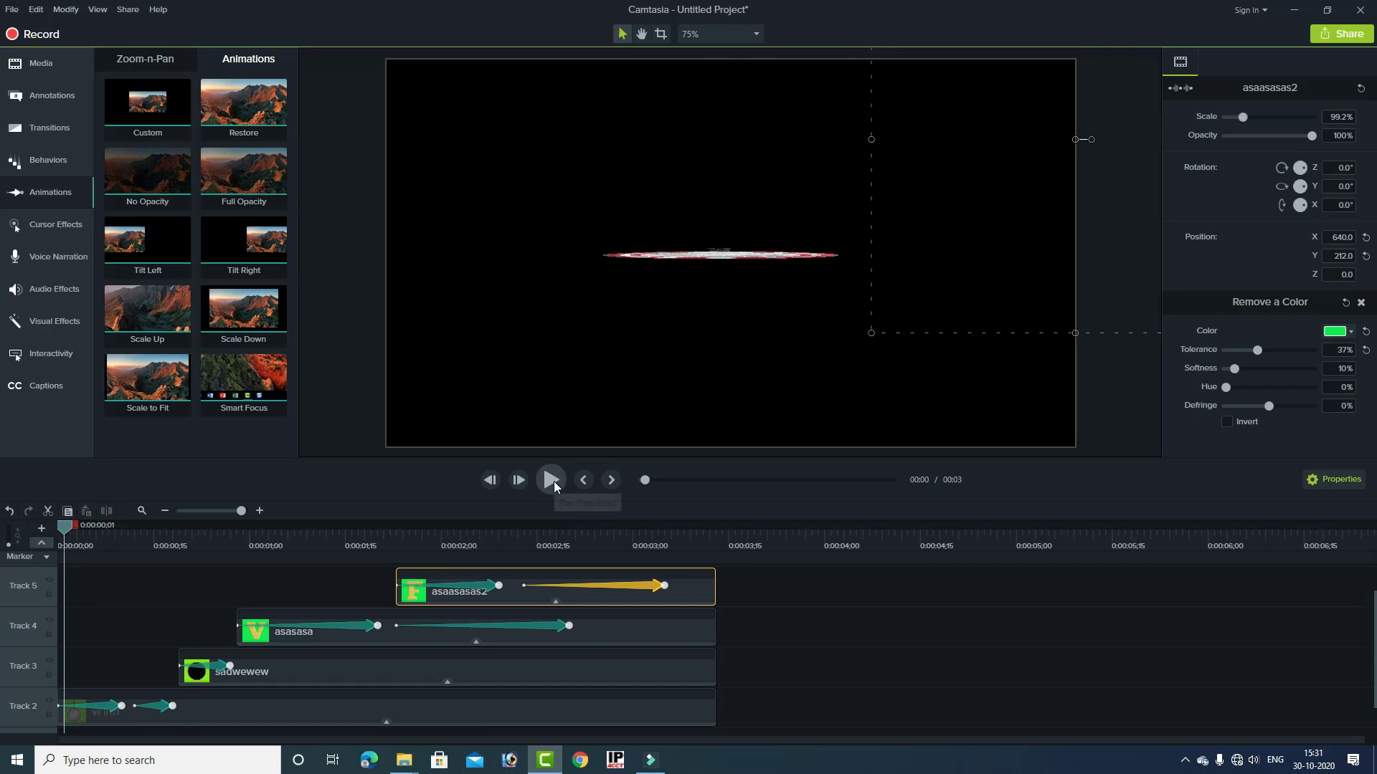
pyautogui.click(551, 480)
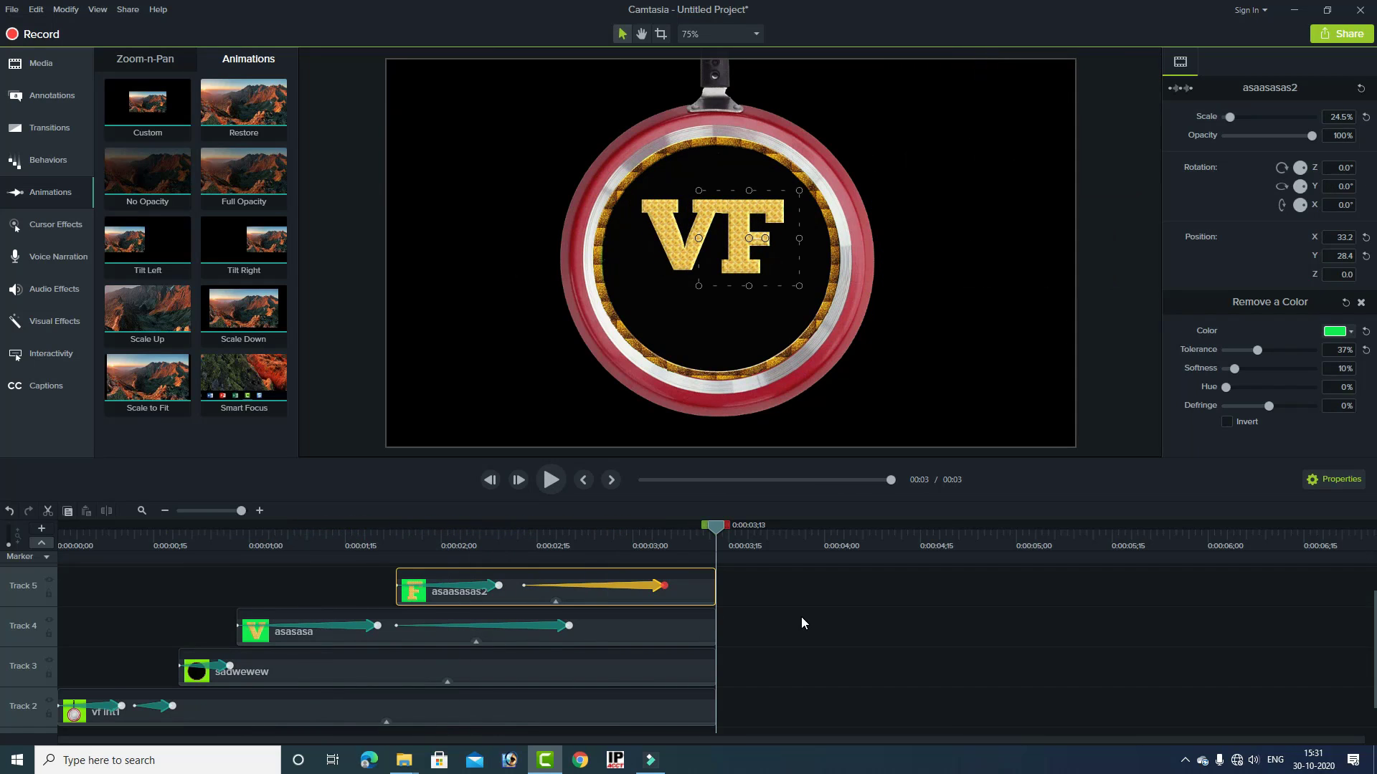
# - Add the Hacks image on a new track above the F clip, starting where the F's spin animation begins
pyautogui.scroll(1, 803, 627)
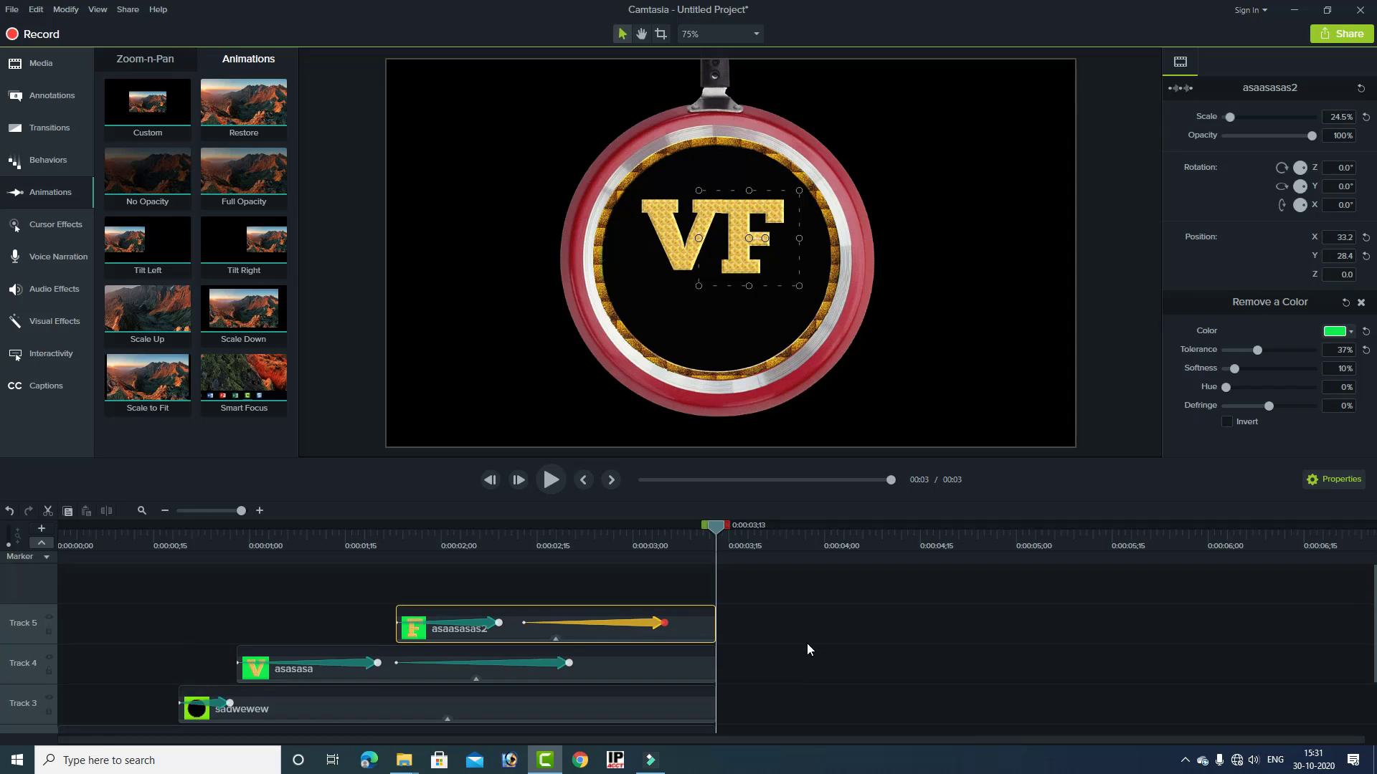
pyautogui.click(58, 71)
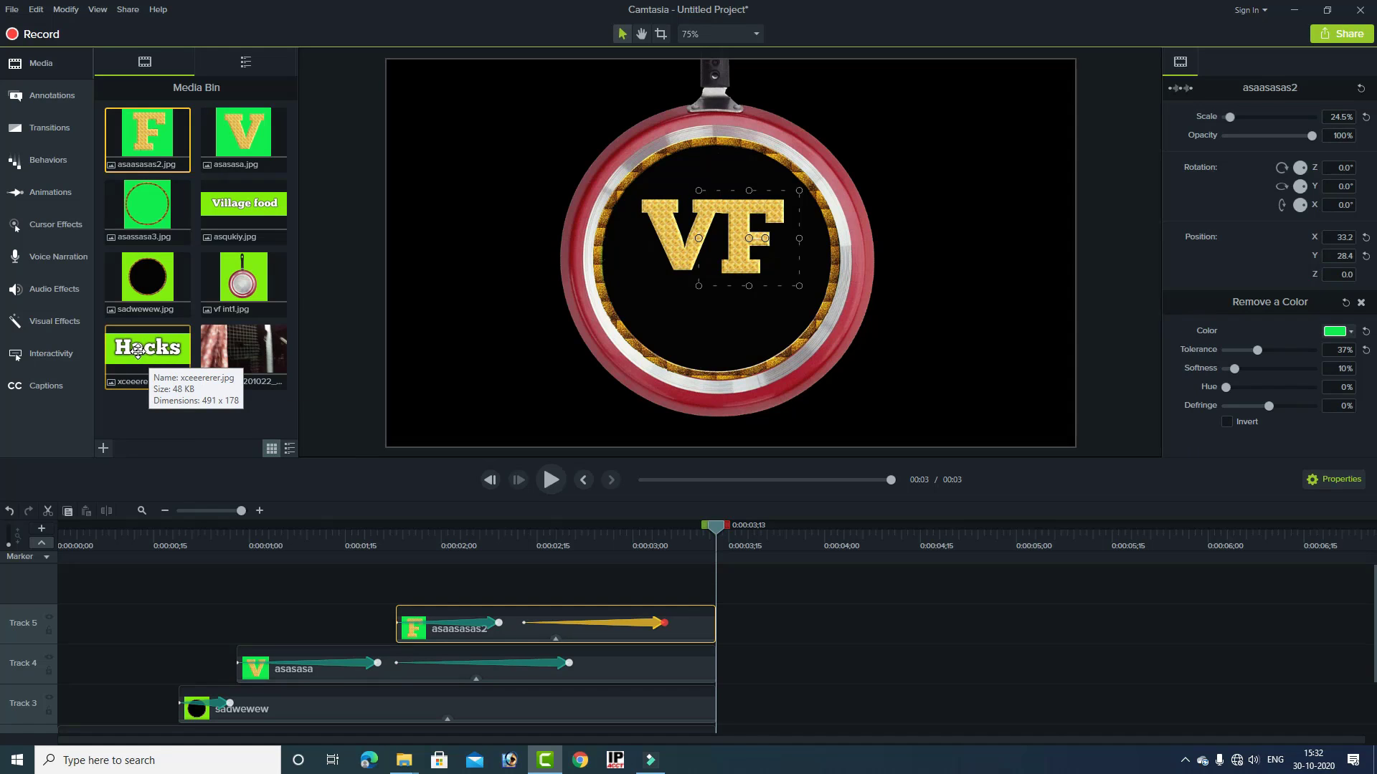
pyautogui.moveTo(146, 350); pyautogui.dragTo(532, 573)
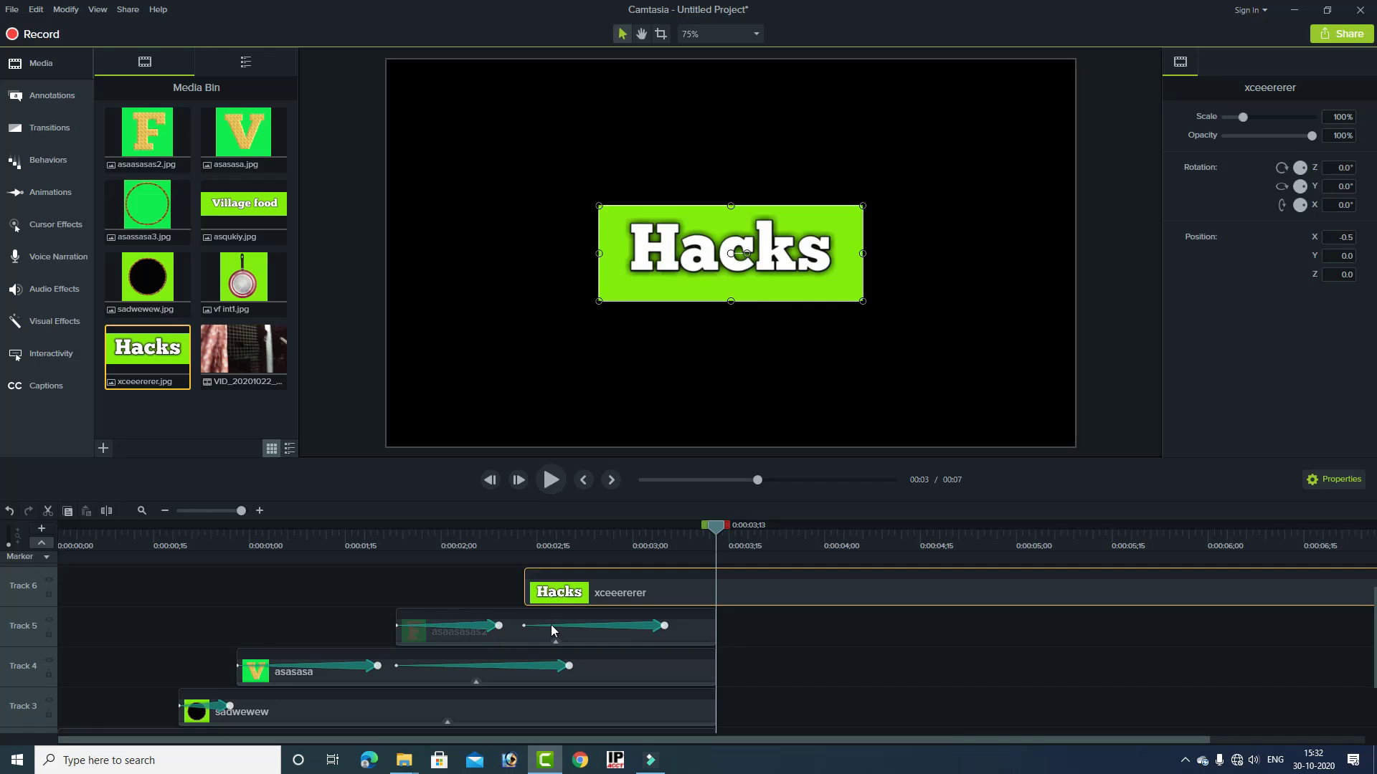
# - At 0:00:02;13, enlarge the Hacks image to 226.2% and place it at X 0.0, Y -360.0 over the canvas's lower edge
pyautogui.click(645, 625)
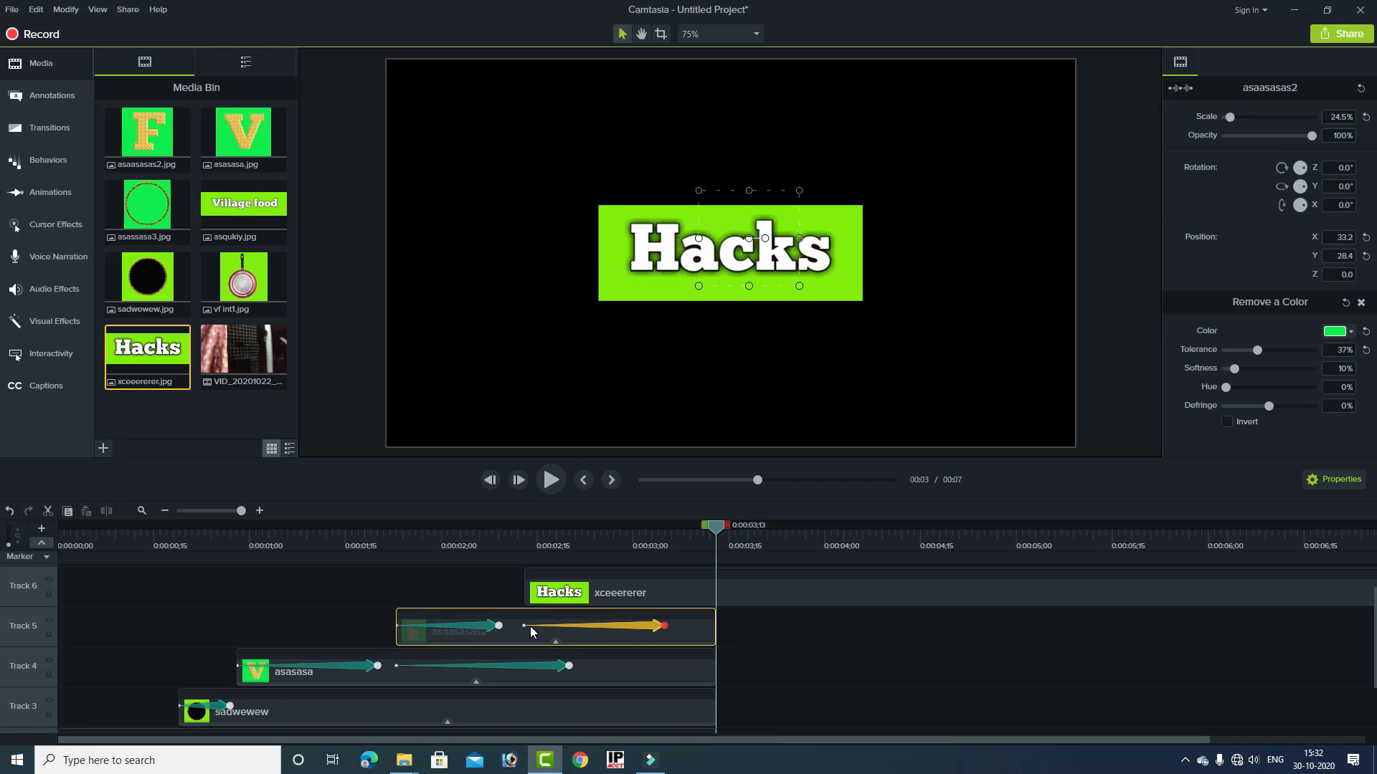
pyautogui.click(530, 539)
pyautogui.moveTo(530, 527); pyautogui.dragTo(525, 527)
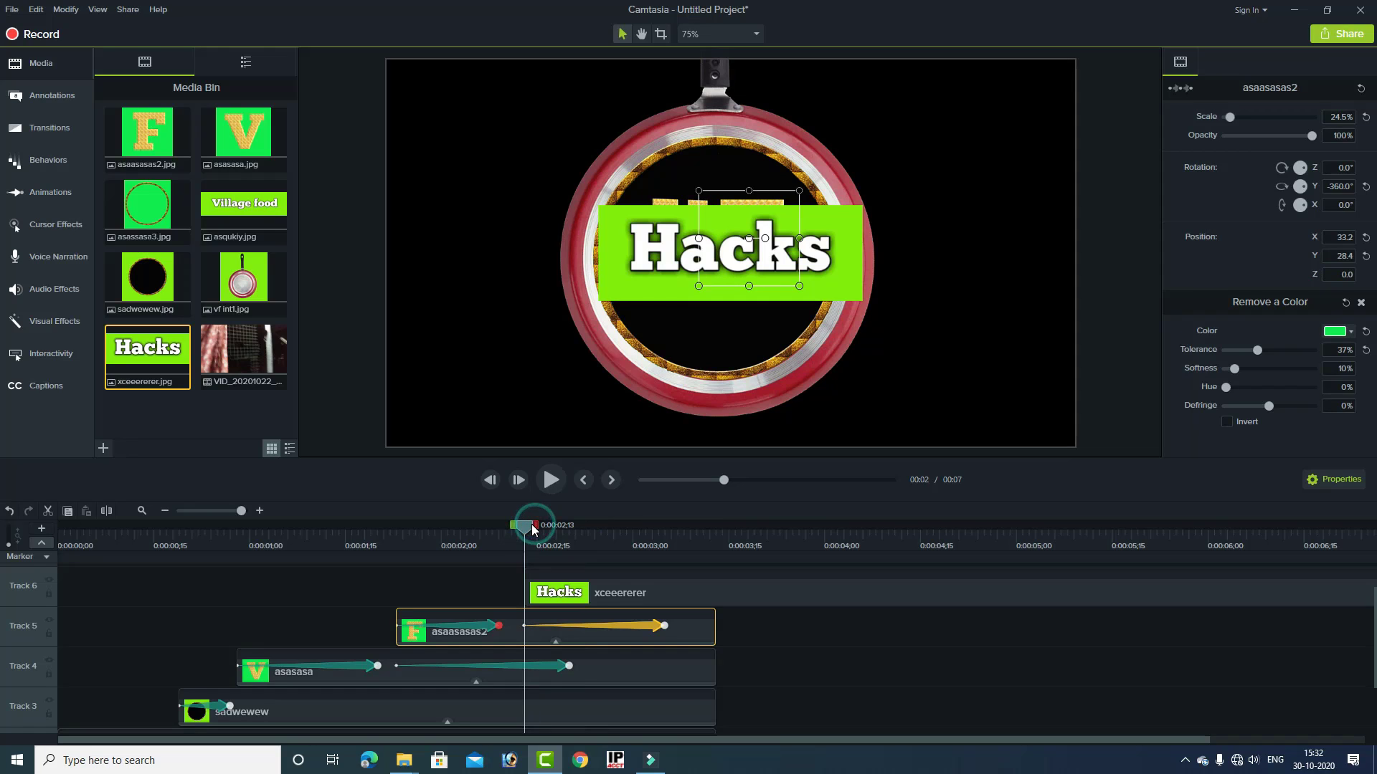
pyautogui.click(666, 270)
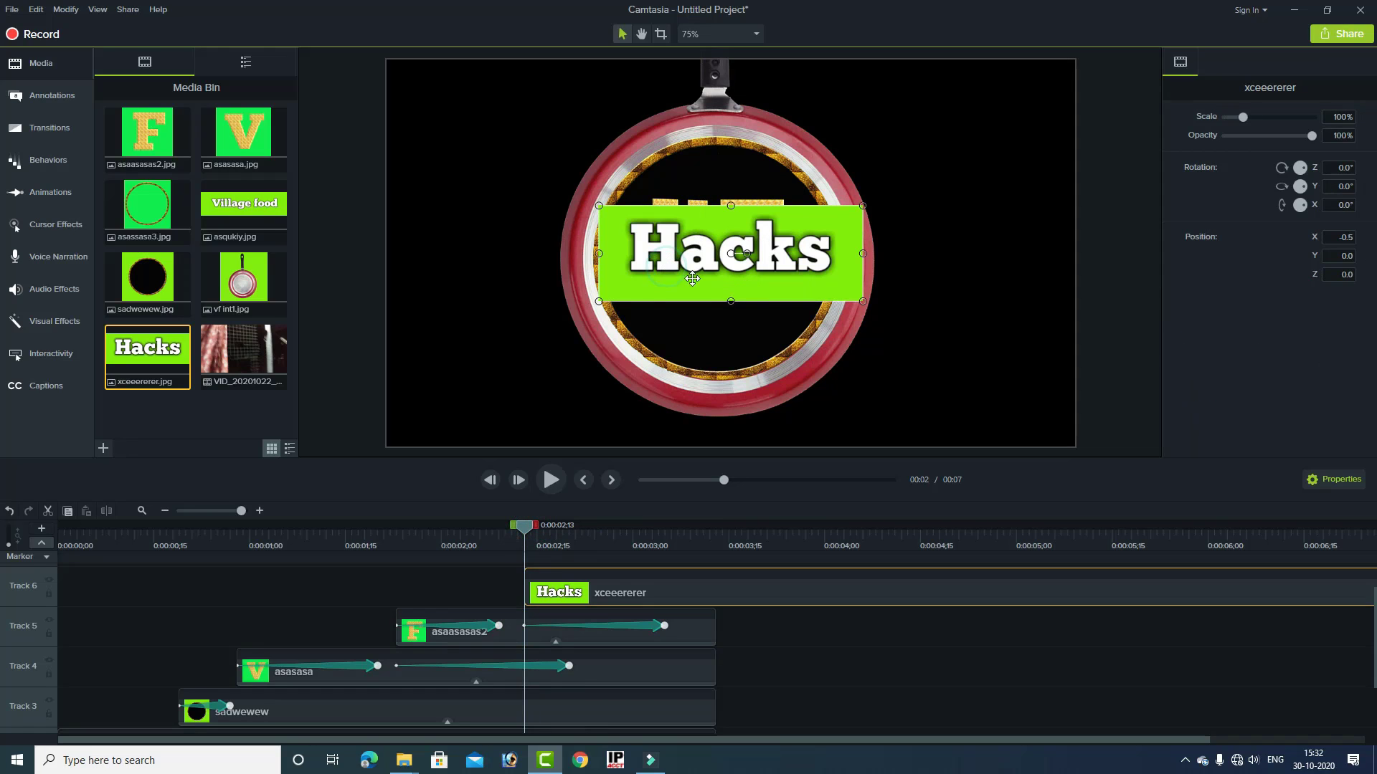
pyautogui.moveTo(732, 301); pyautogui.dragTo(739, 448)
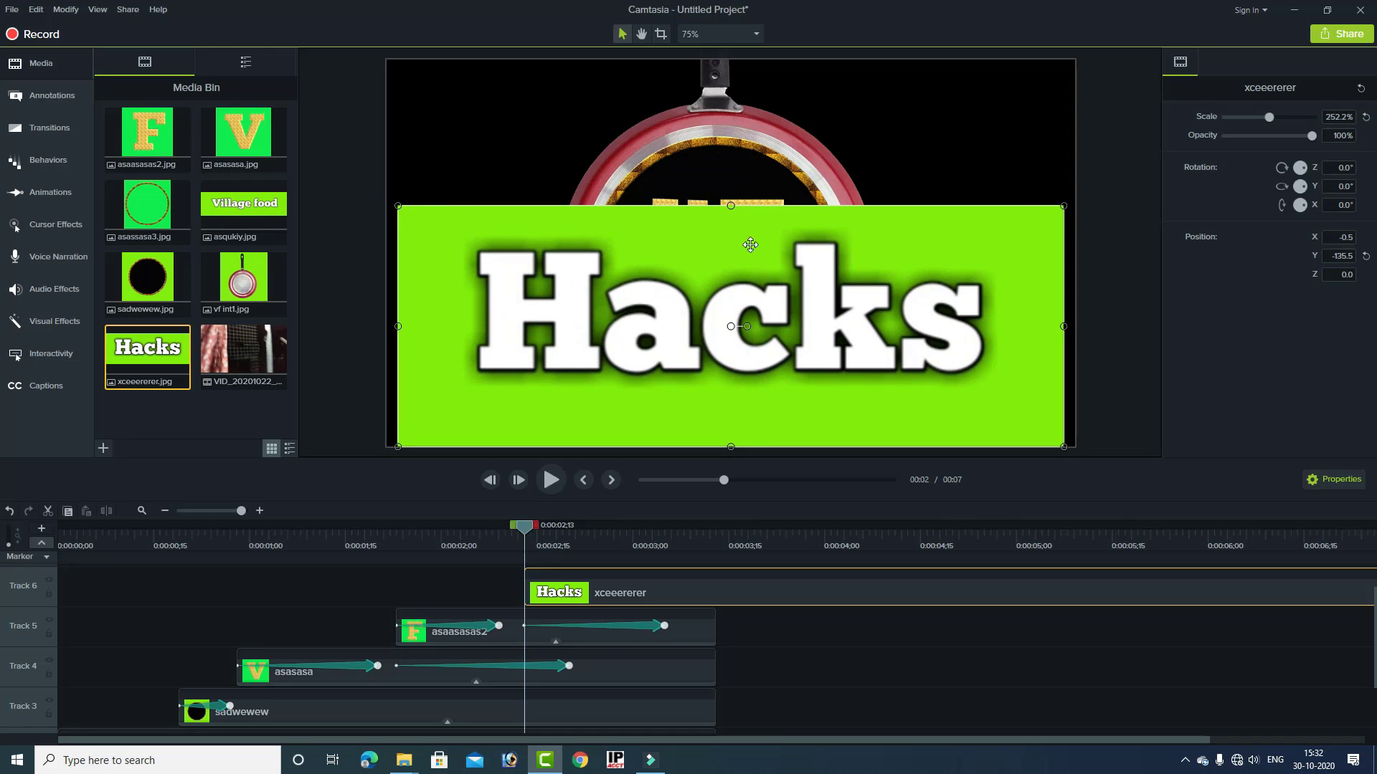
pyautogui.moveTo(732, 206); pyautogui.dragTo(732, 275)
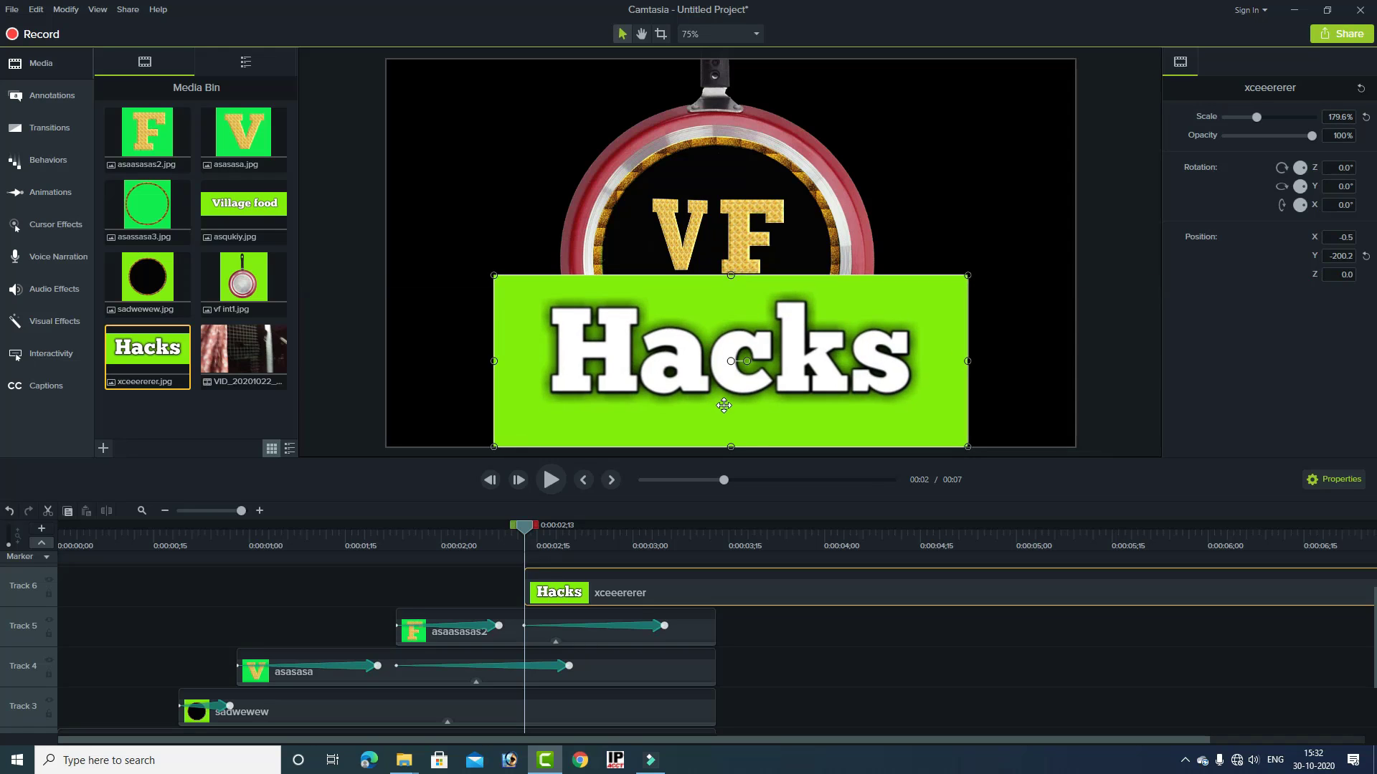
pyautogui.moveTo(754, 415); pyautogui.dragTo(746, 479)
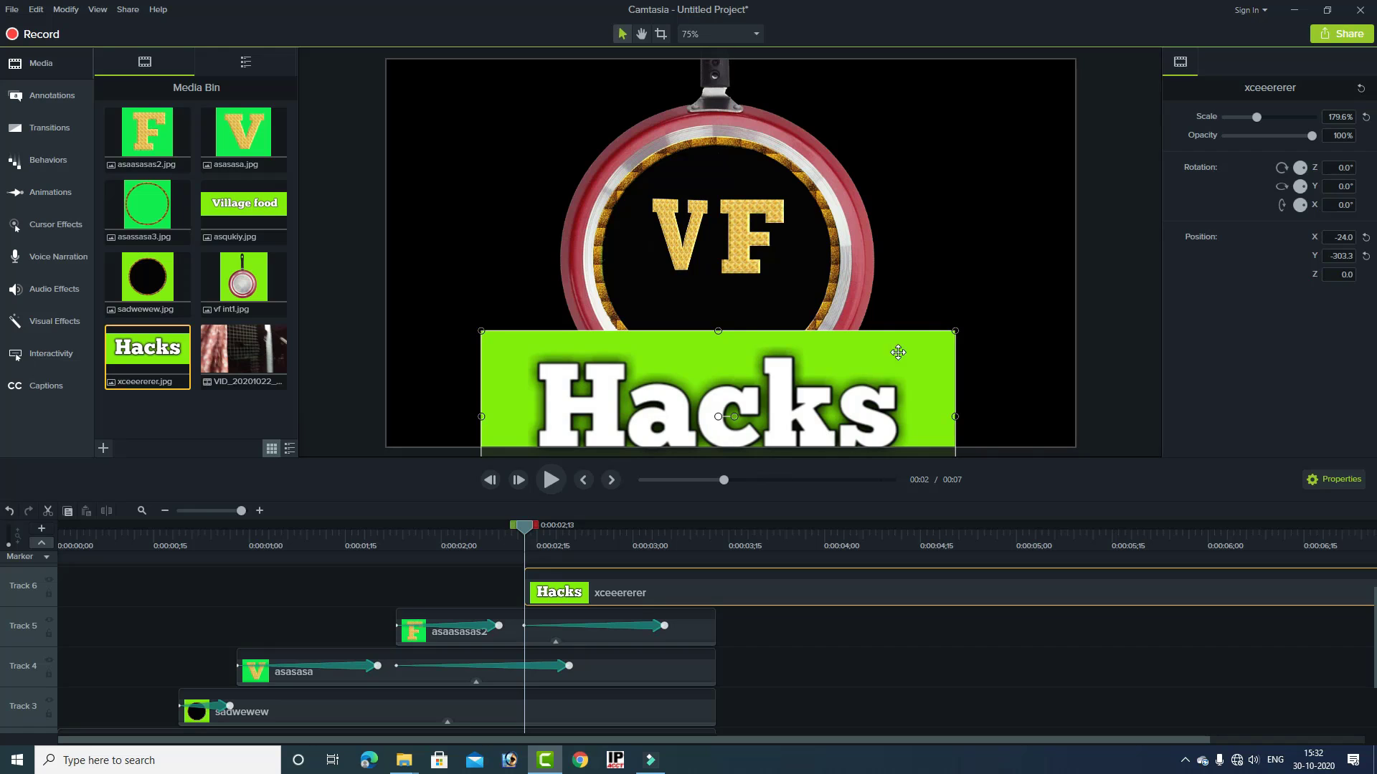
pyautogui.moveTo(956, 331); pyautogui.dragTo(1015, 312)
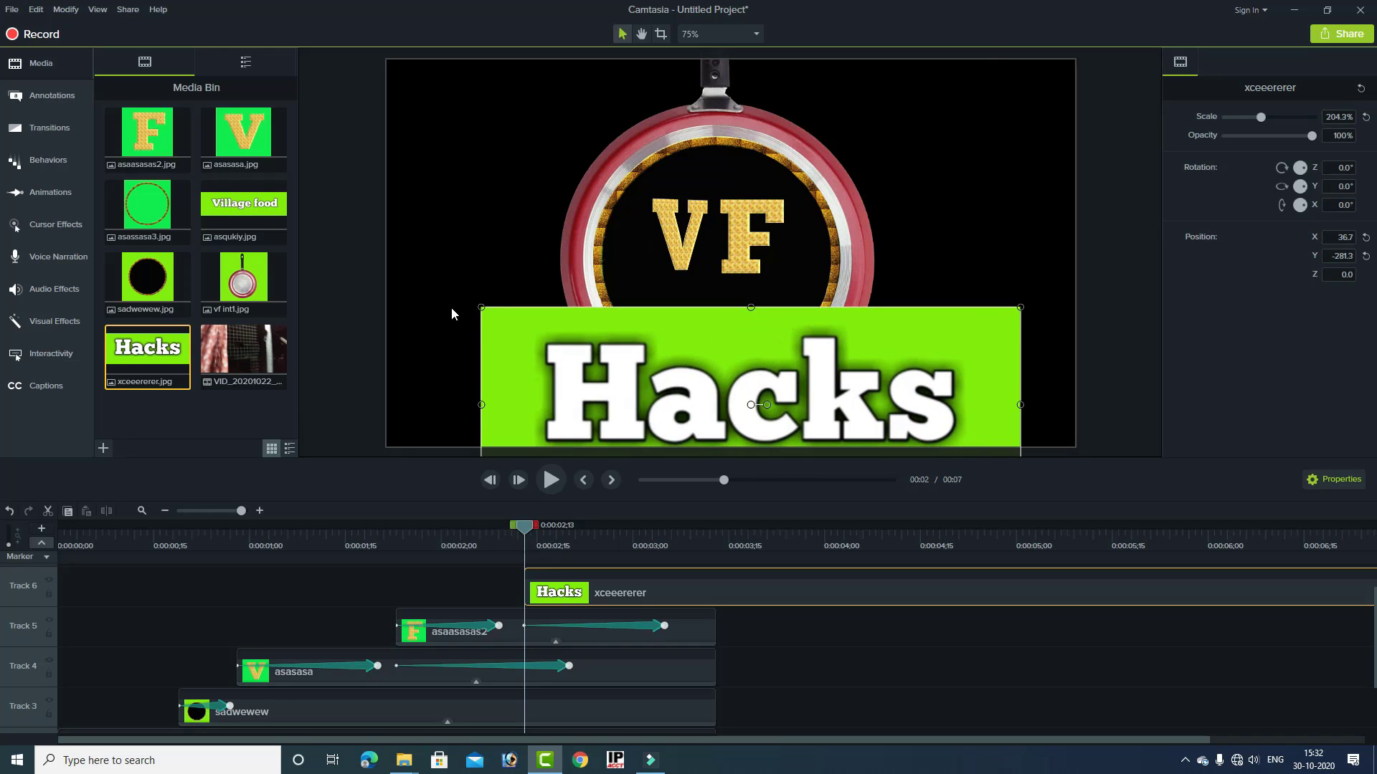
pyautogui.moveTo(480, 307); pyautogui.dragTo(420, 308)
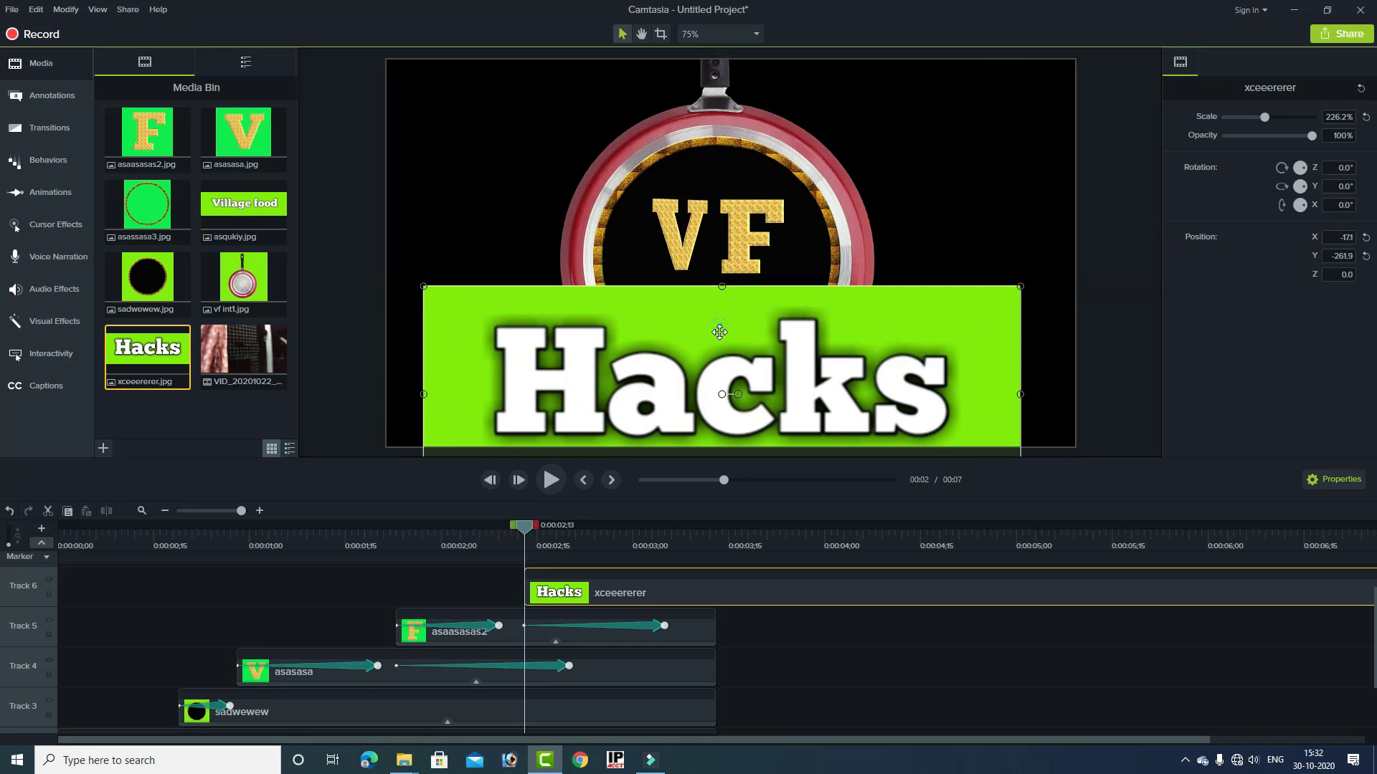
pyautogui.moveTo(720, 352); pyautogui.dragTo(733, 376)
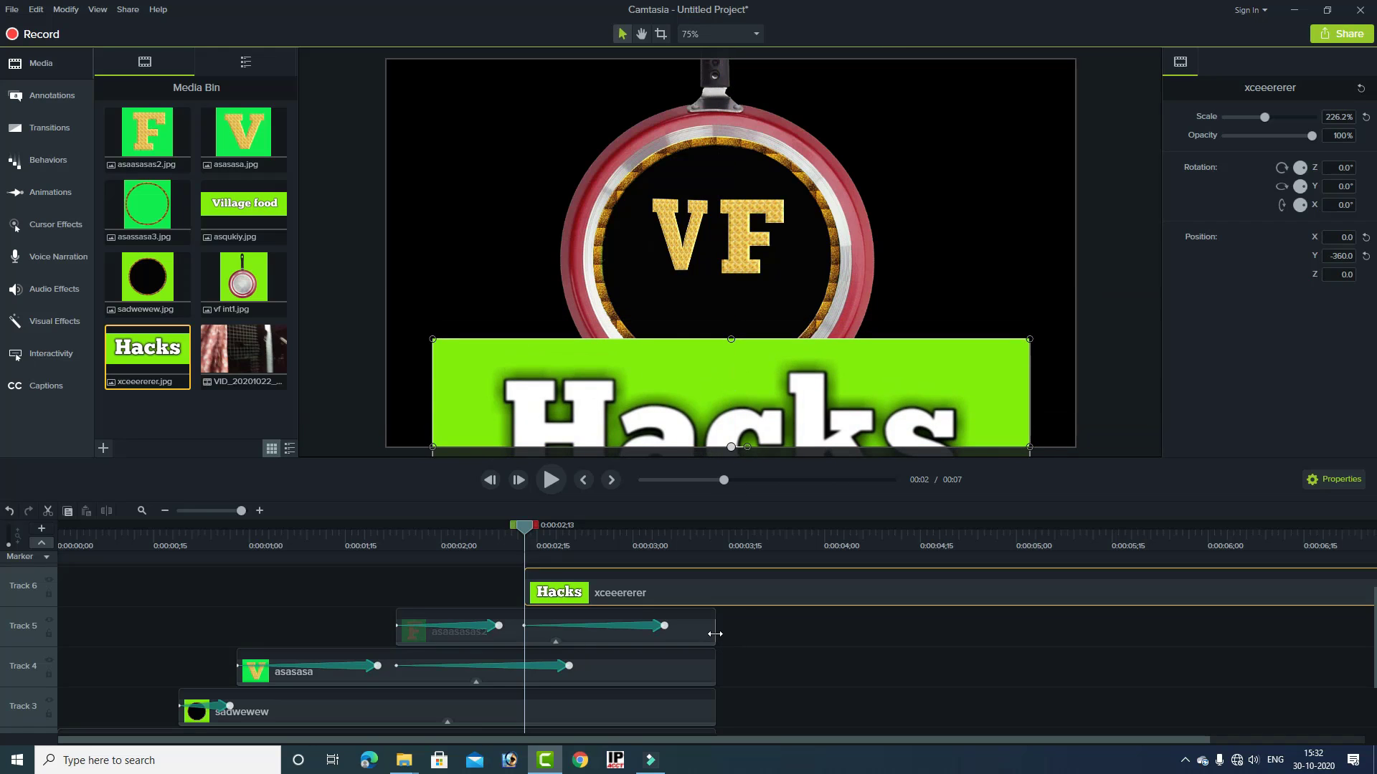
# - Extend the F, V, black circle and frying pan clips to end together just past 0:00:04;15
pyautogui.moveTo(712, 634); pyautogui.dragTo(922, 642)
pyautogui.moveTo(716, 676); pyautogui.dragTo(932, 675)
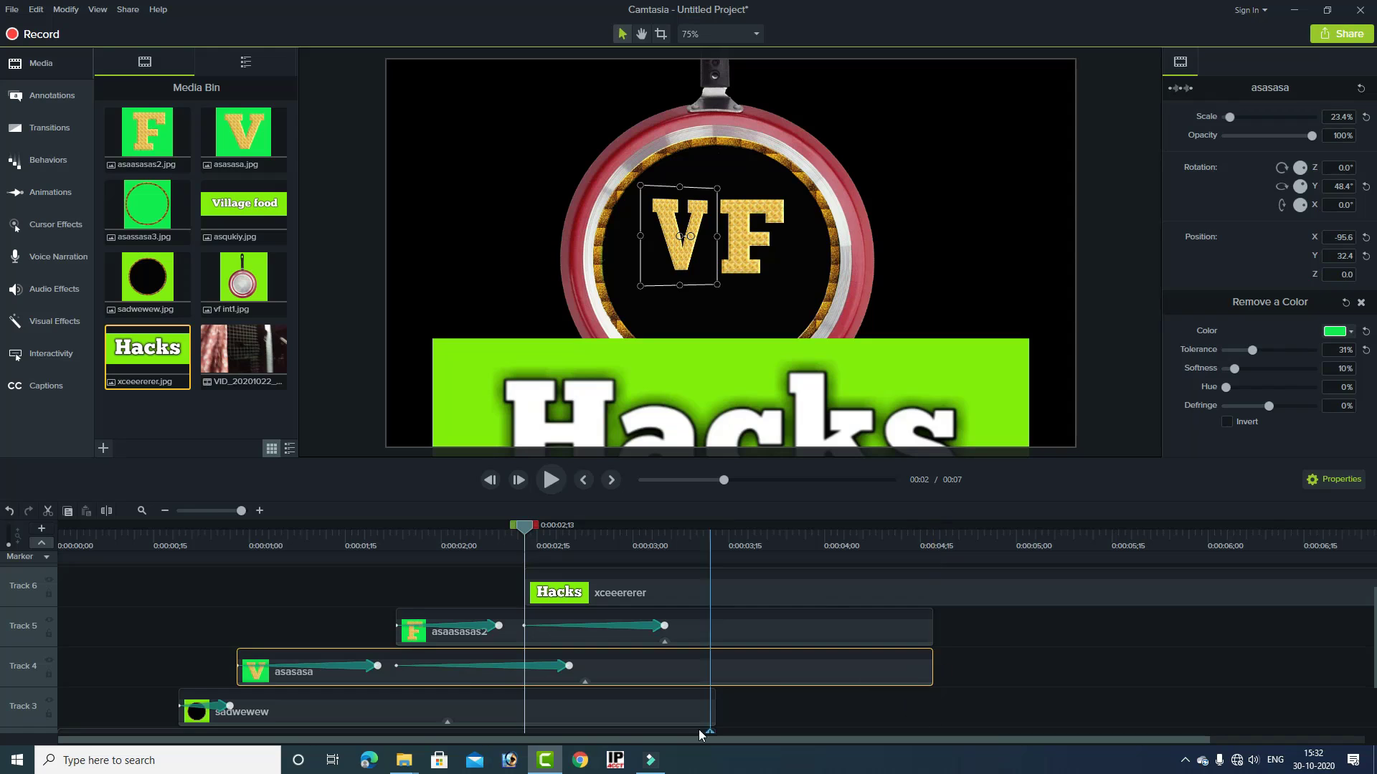
pyautogui.moveTo(714, 710); pyautogui.dragTo(932, 713)
pyautogui.scroll(-2, 982, 660)
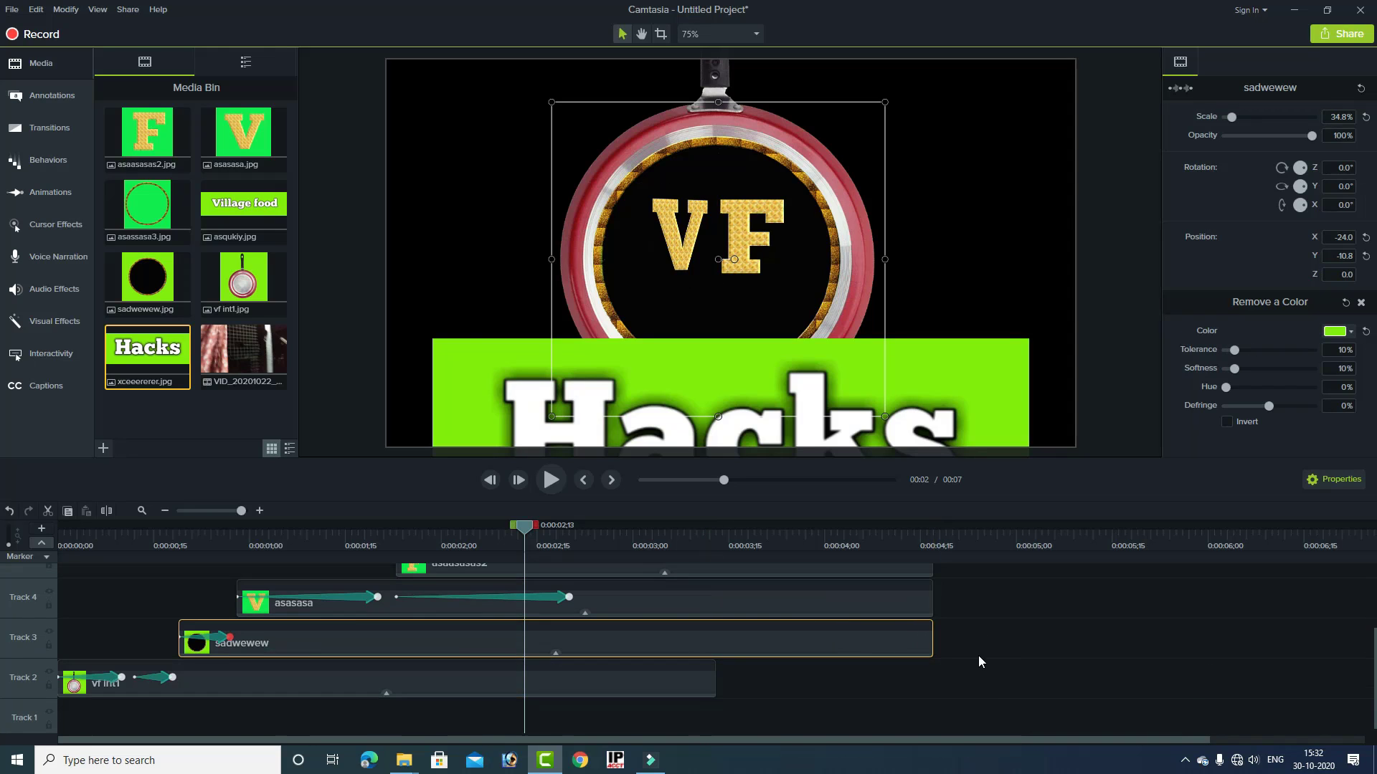
pyautogui.moveTo(716, 687); pyautogui.dragTo(939, 689)
# - Apply Remove a Color to the Hacks image, sampling its green background and setting the tolerance to 38%
pyautogui.scroll(3, 999, 682)
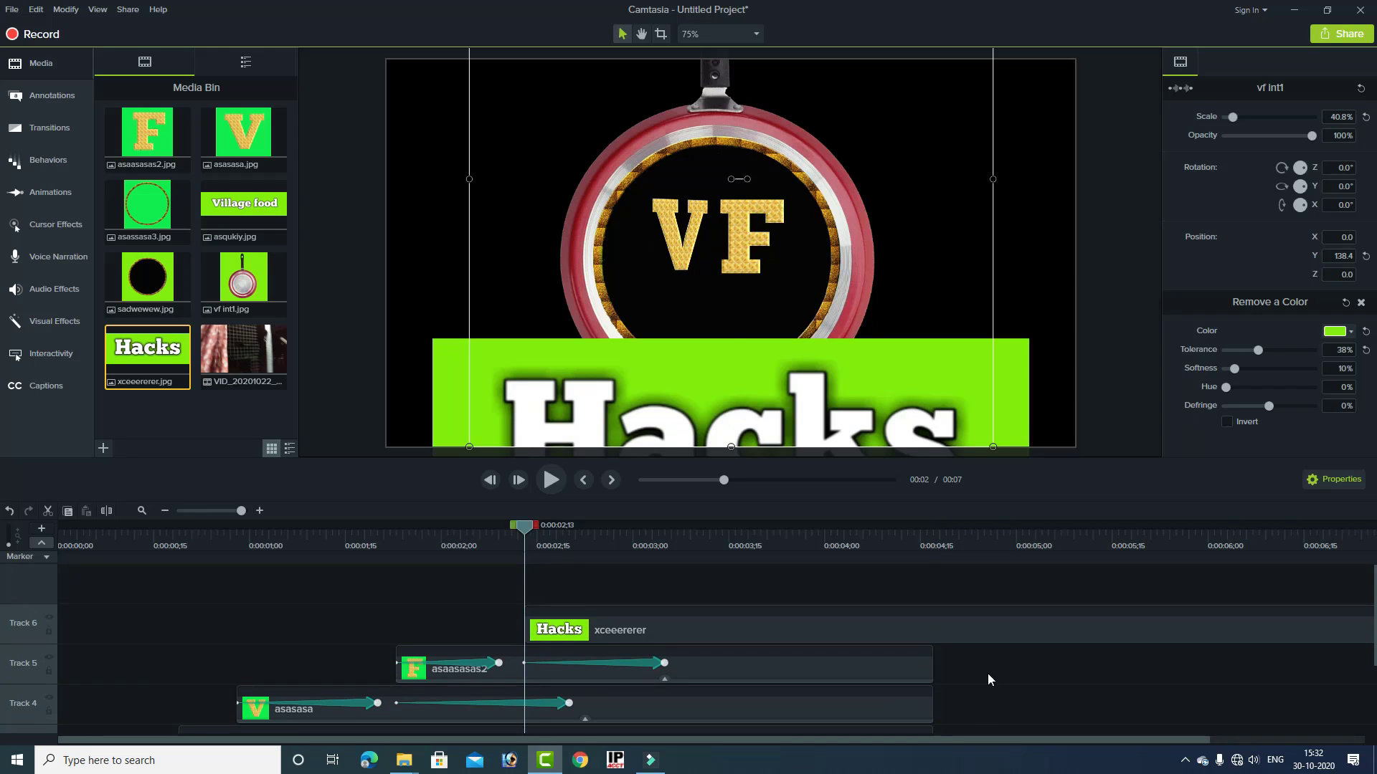
pyautogui.click(730, 390)
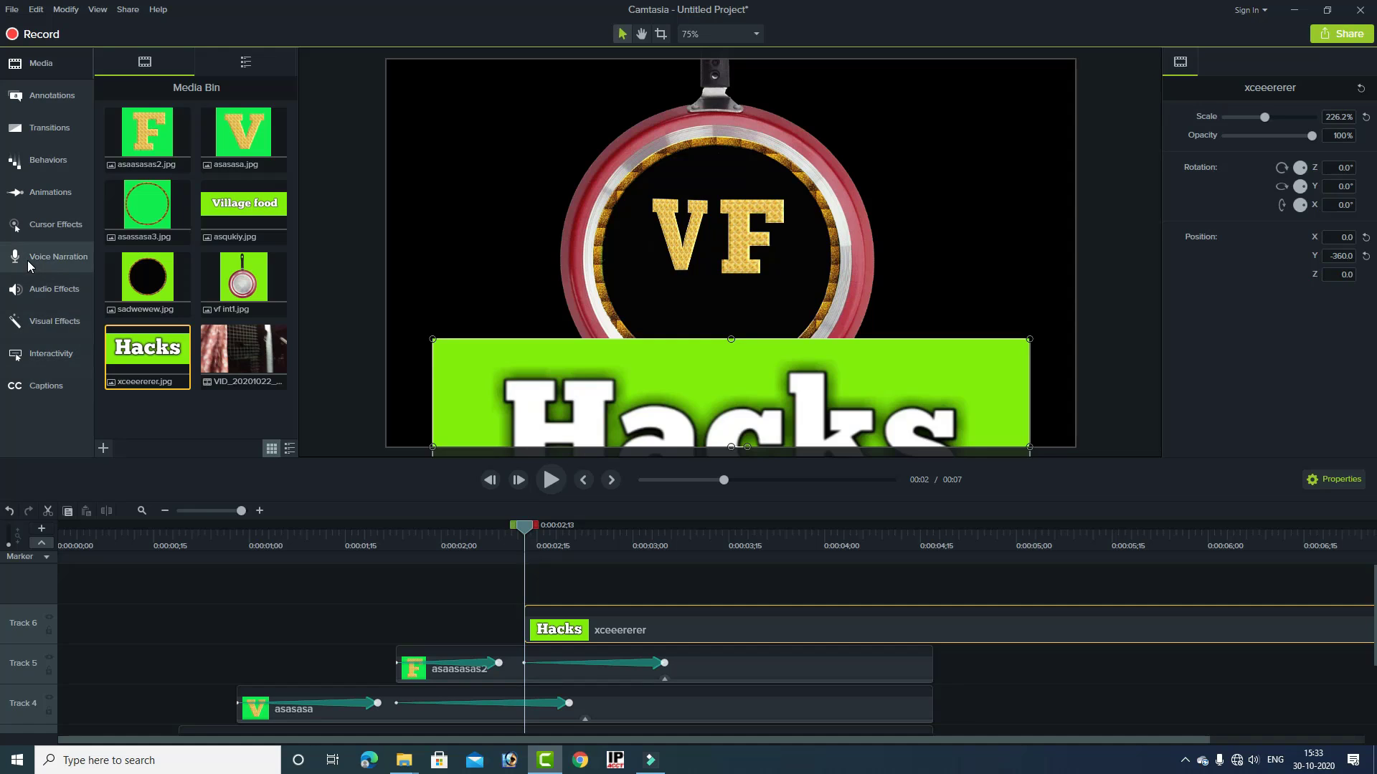
pyautogui.click(52, 324)
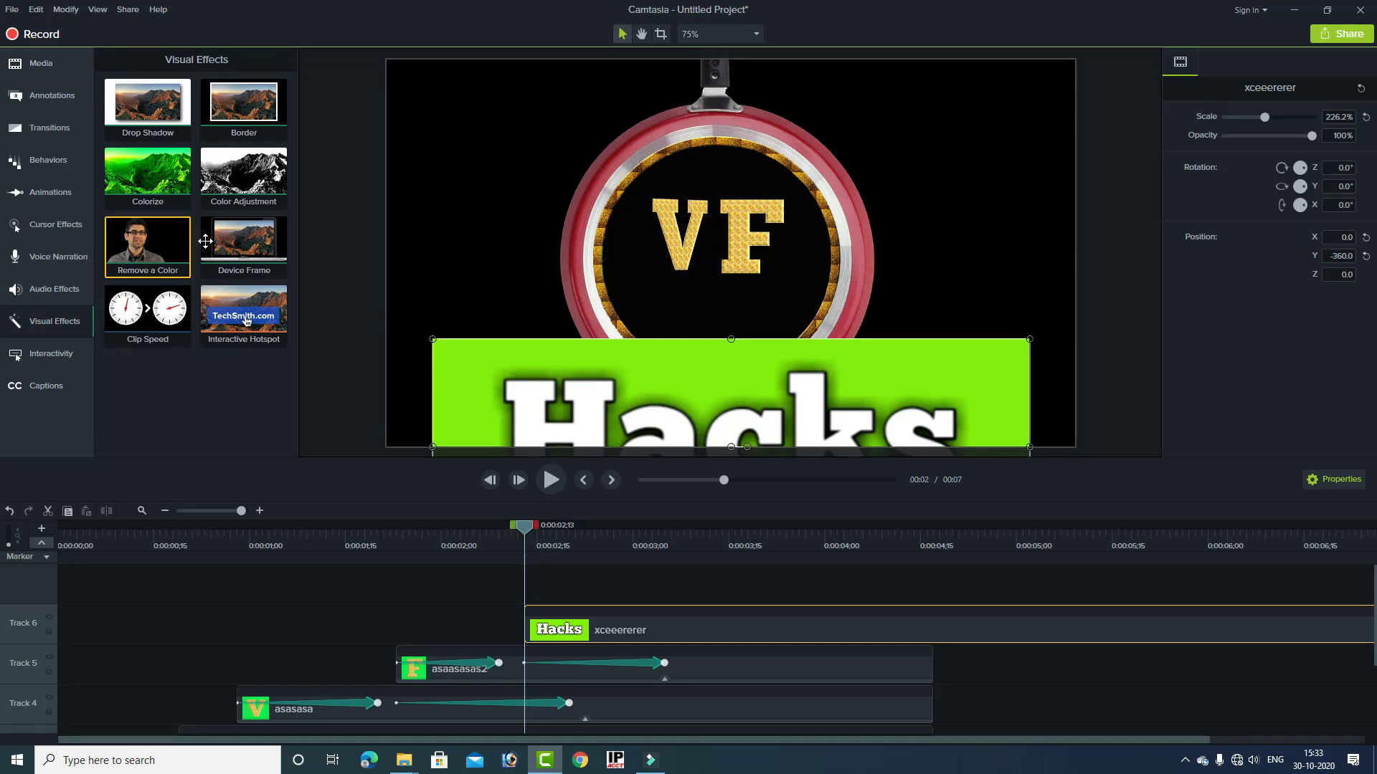
pyautogui.moveTo(157, 245); pyautogui.dragTo(876, 353)
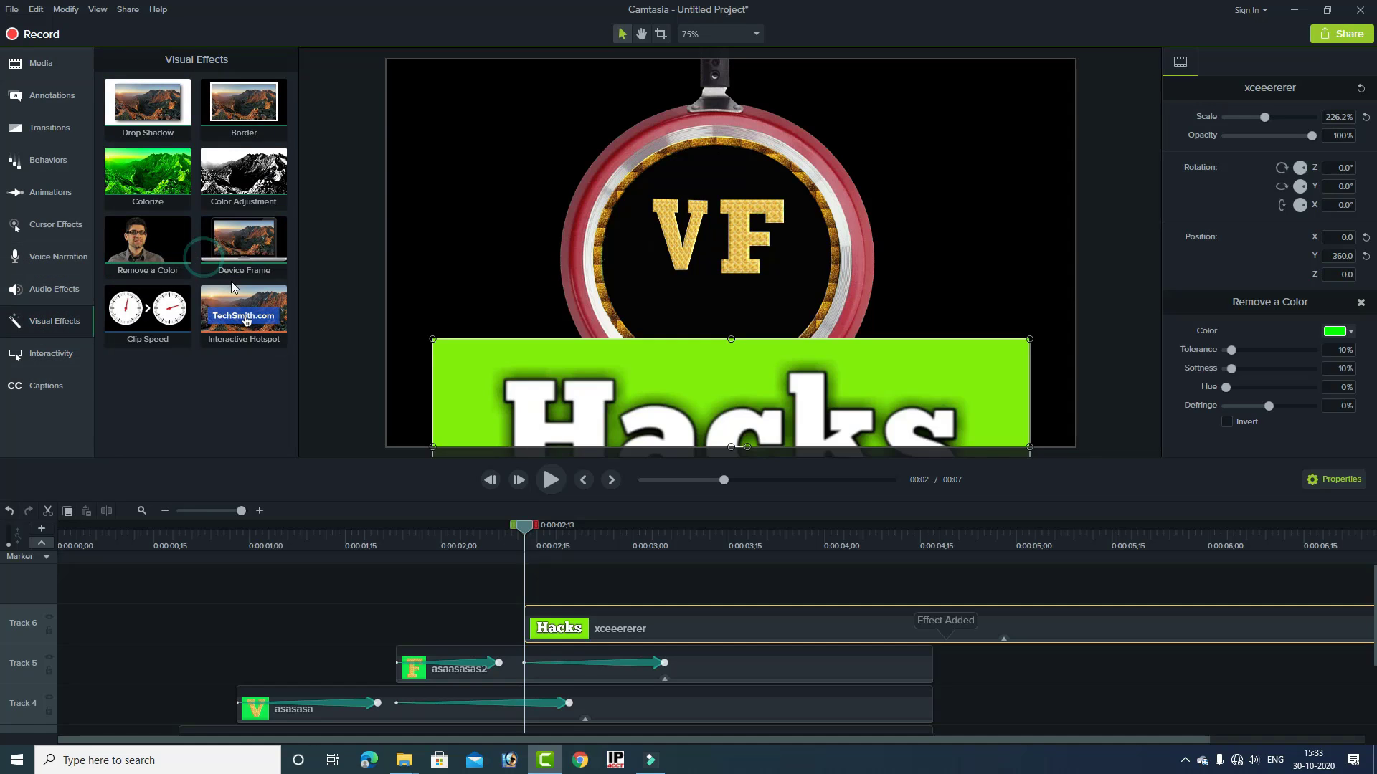
pyautogui.click(1348, 334)
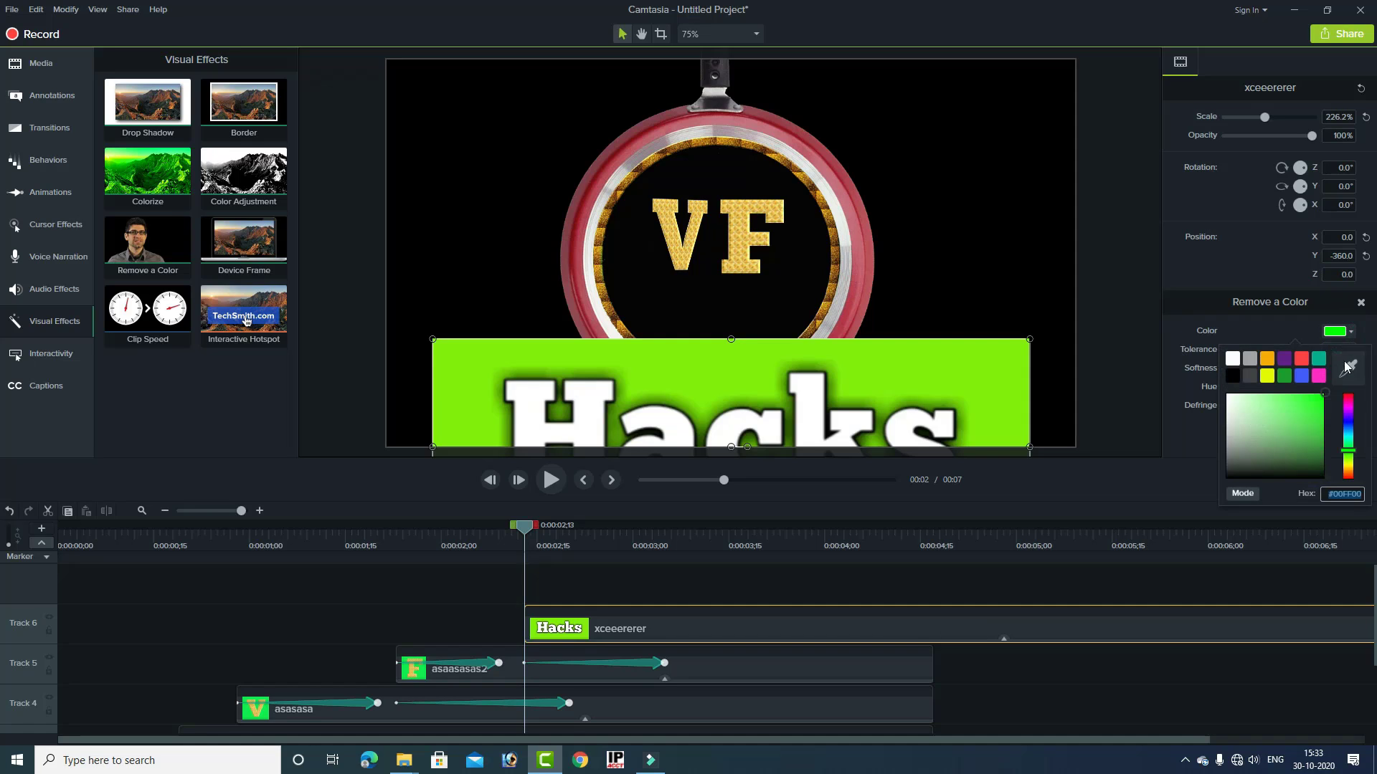
pyautogui.click(1348, 364)
pyautogui.click(992, 385)
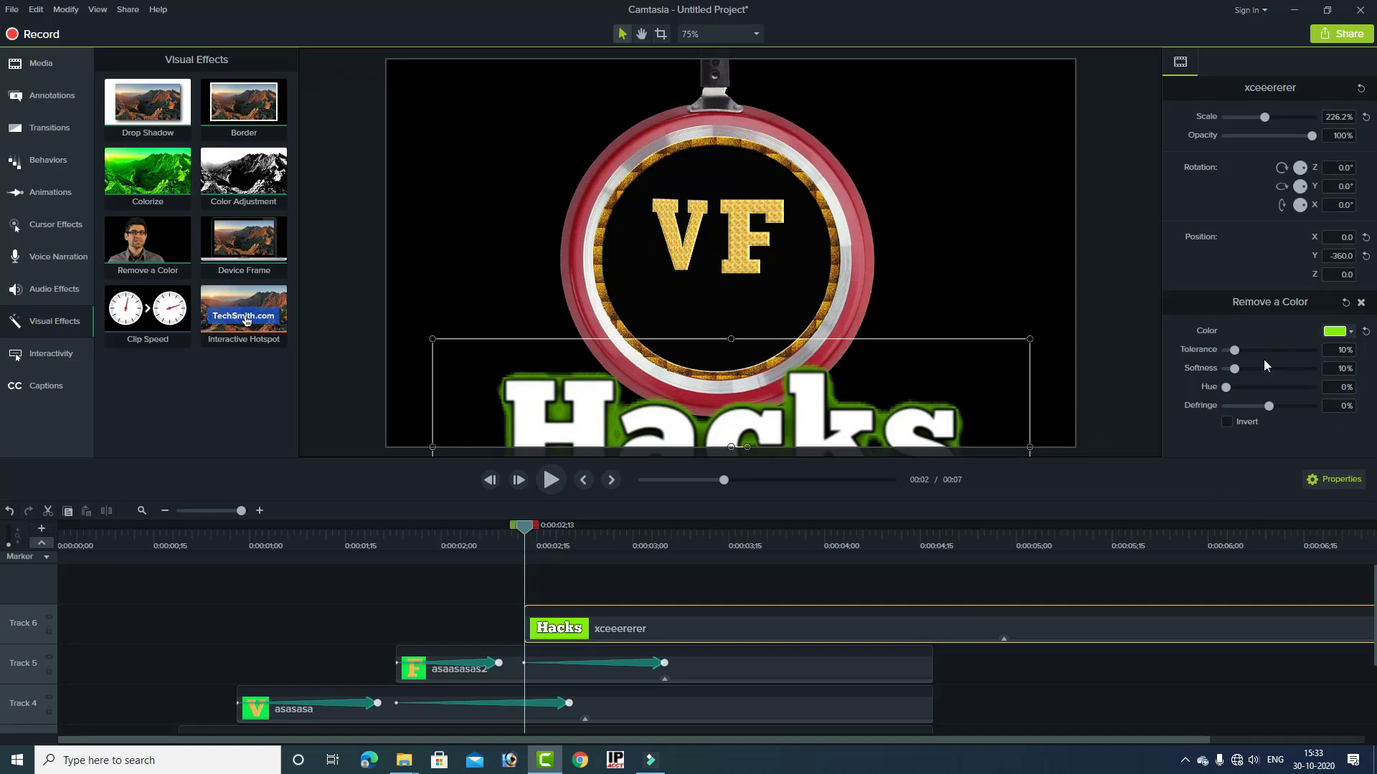
pyautogui.moveTo(1235, 351); pyautogui.dragTo(1257, 351)
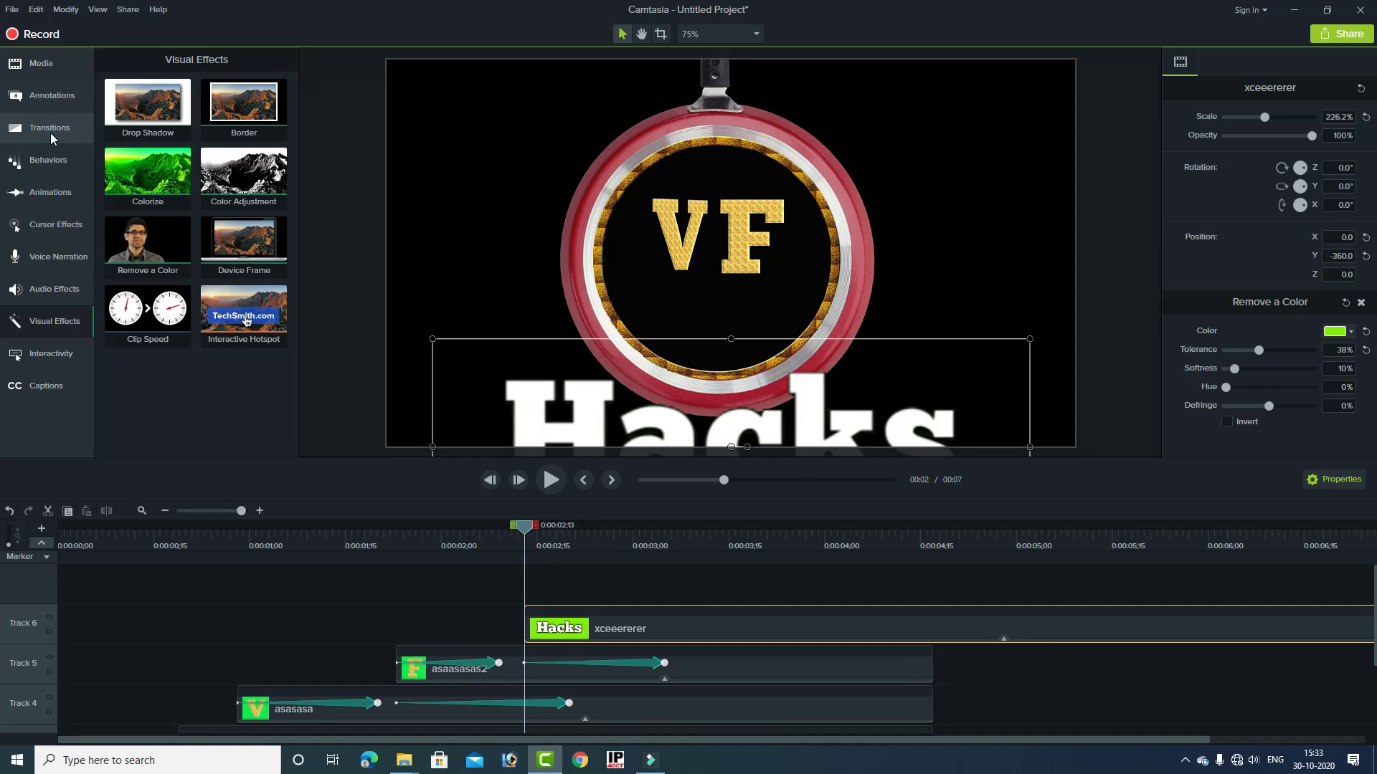
# - Add a Scale Down animation to the Hacks clip from its start to 0:00:03;13 and select it for editing at its end
pyautogui.click(46, 192)
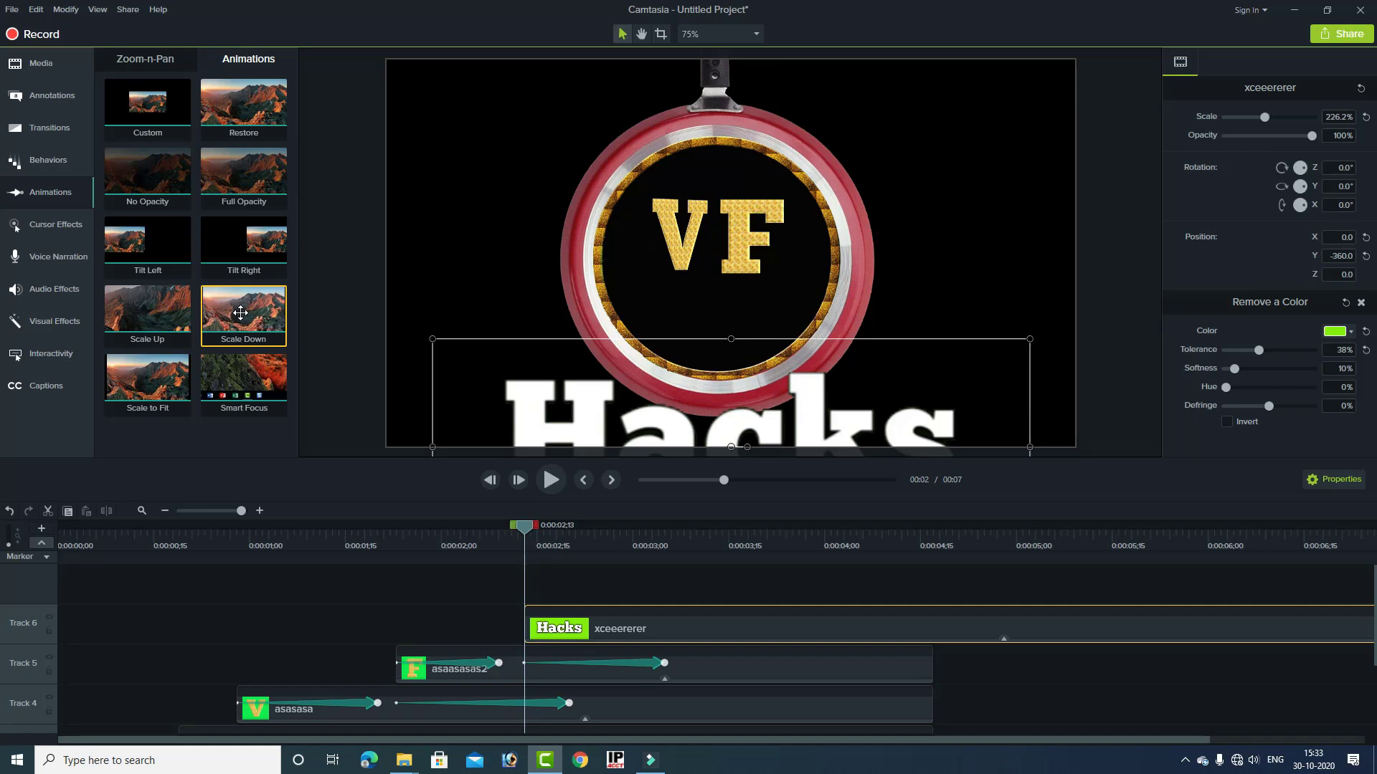
pyautogui.moveTo(244, 310); pyautogui.dragTo(617, 630)
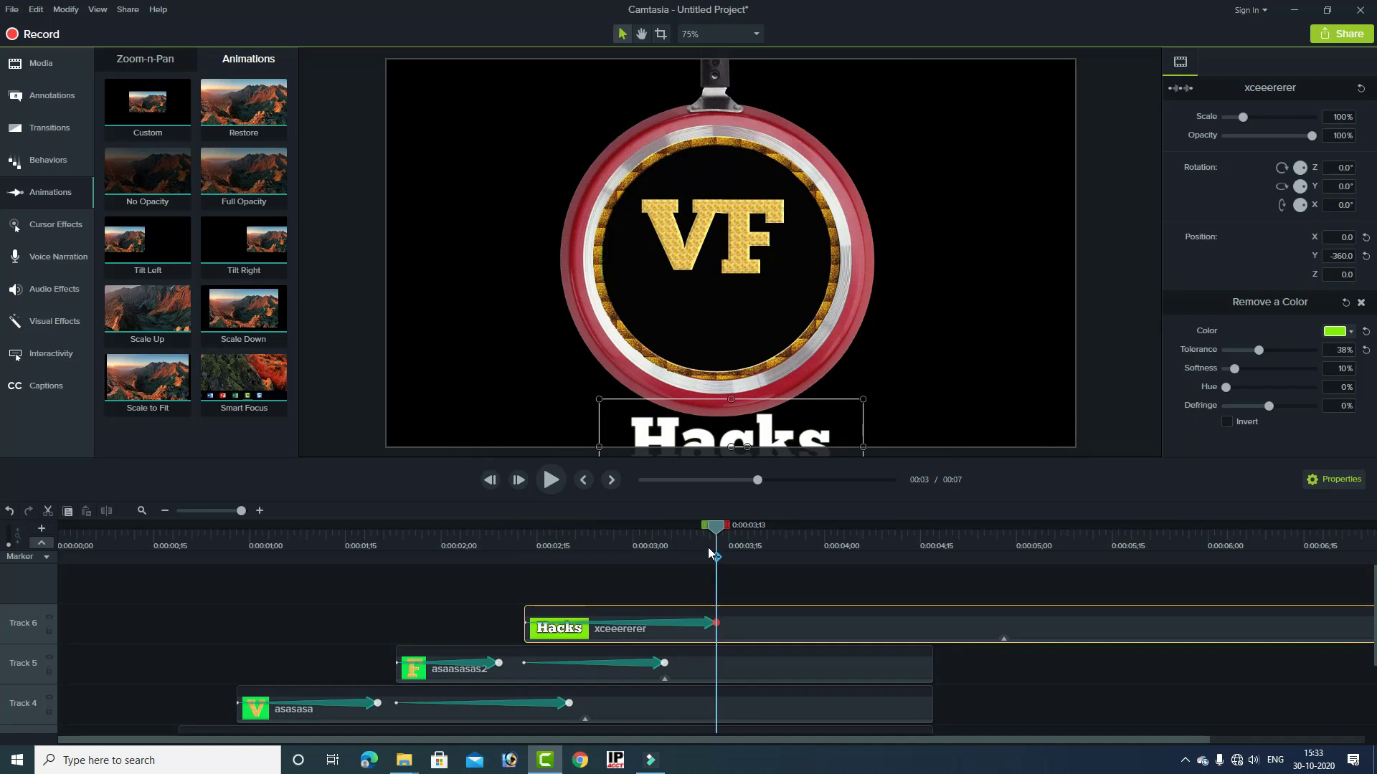
pyautogui.click(698, 528)
pyautogui.moveTo(699, 528)
pyautogui.mouseDown()
pyautogui.moveTo(642, 532)
pyautogui.moveTo(712, 545)
pyautogui.mouseUp()
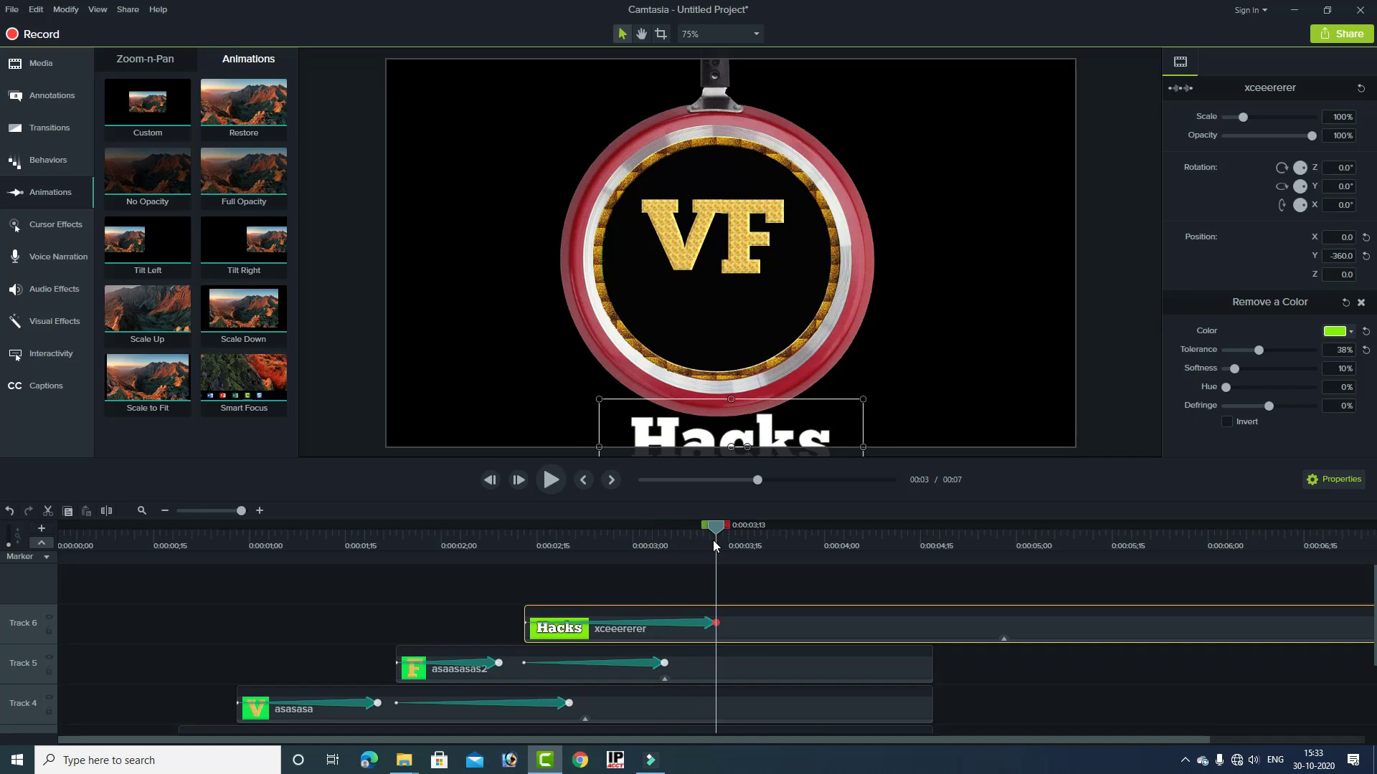
pyautogui.click(707, 624)
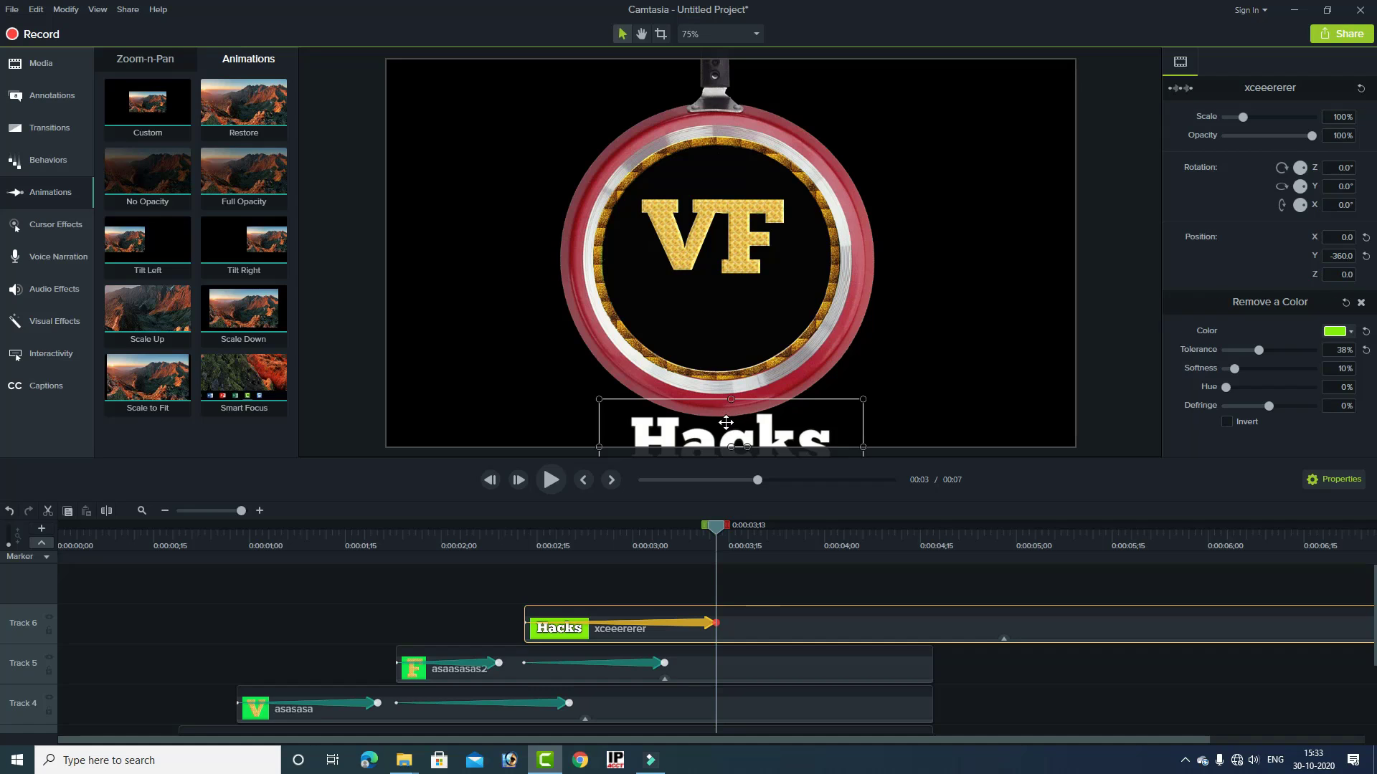
# - At 0:00:03;13, move the Hacks text below VF inside the circle and shrink it to 78.5% at X -28.7, Y -110.2
pyautogui.moveTo(726, 419); pyautogui.dragTo(715, 295)
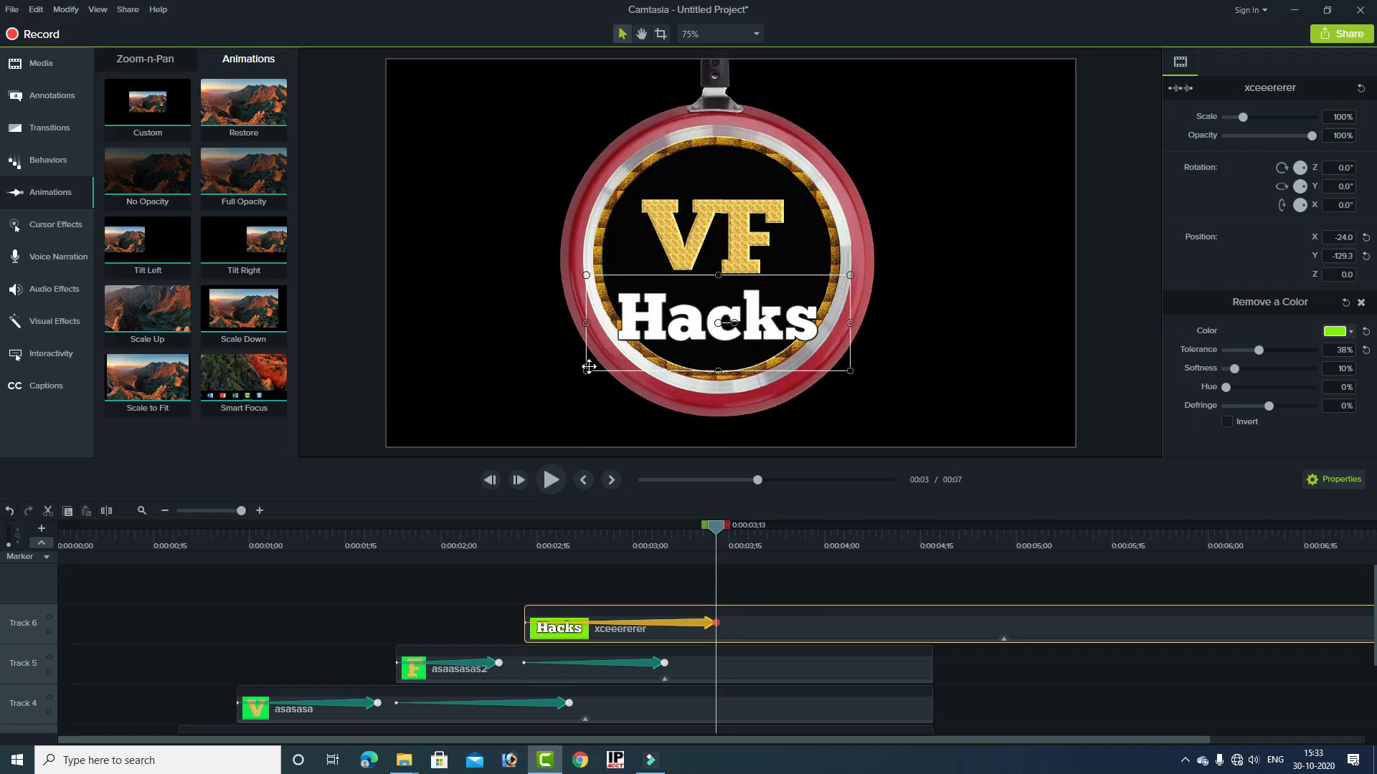
pyautogui.moveTo(588, 367); pyautogui.dragTo(611, 362)
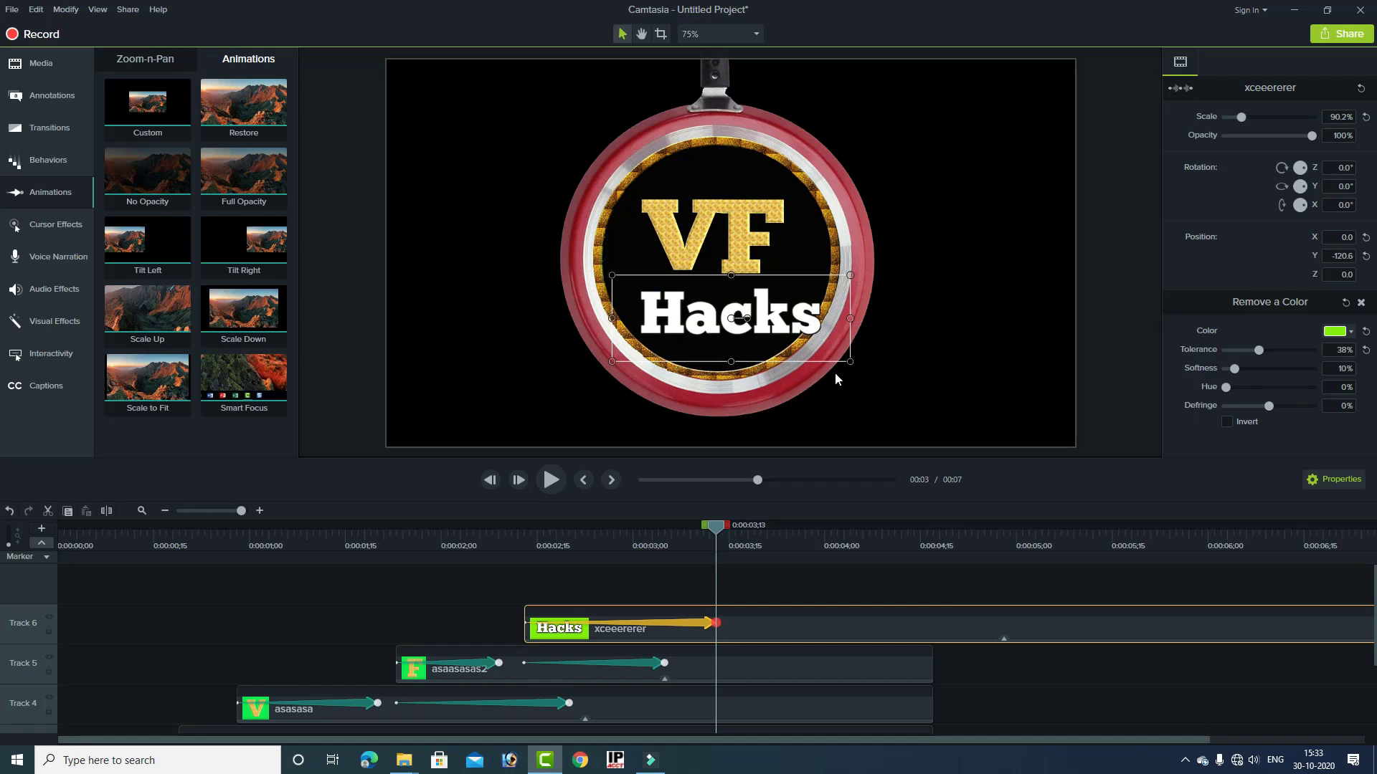
pyautogui.moveTo(850, 364); pyautogui.dragTo(820, 351)
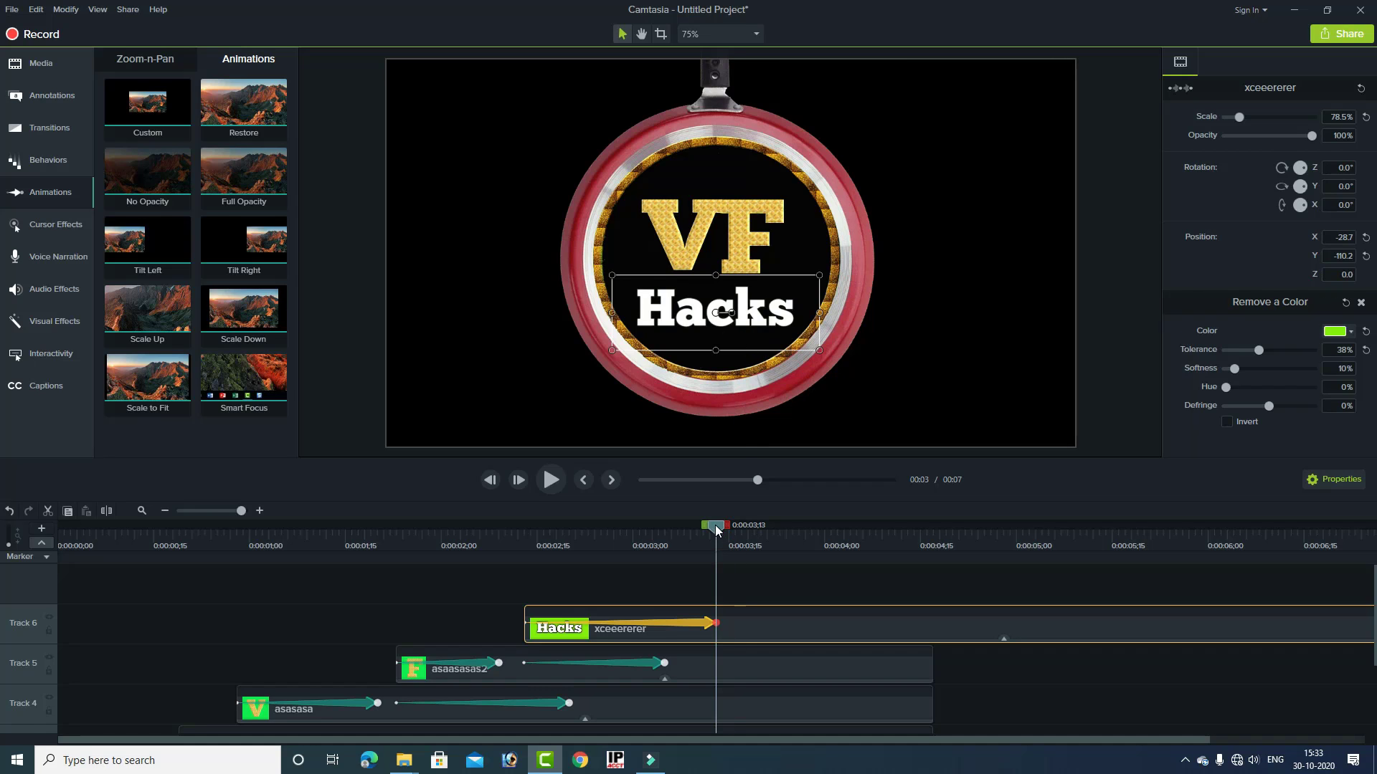
# - Split the Hacks clip at 0:00:04;17, where the other clips end, and delete the leftover part after the cut
pyautogui.moveTo(717, 530); pyautogui.dragTo(931, 567)
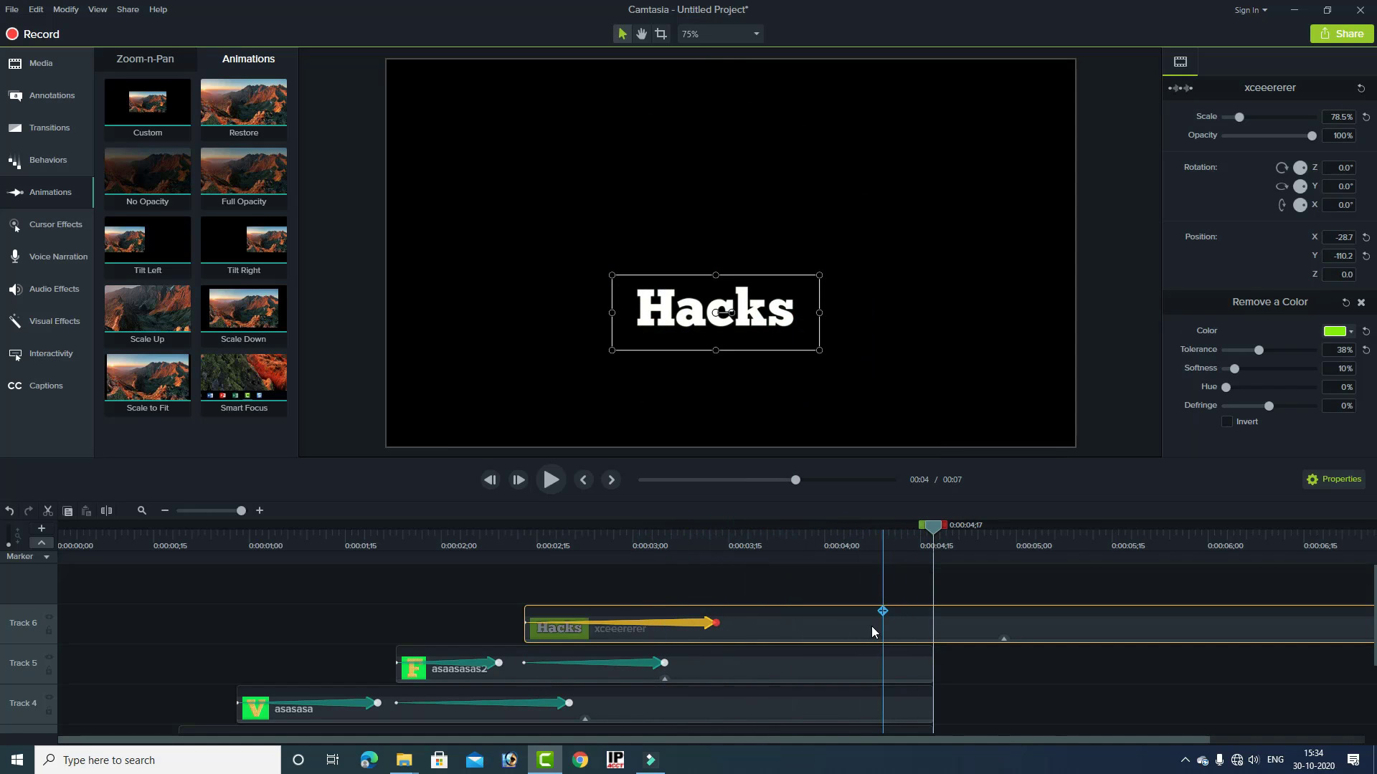
pyautogui.click(106, 510)
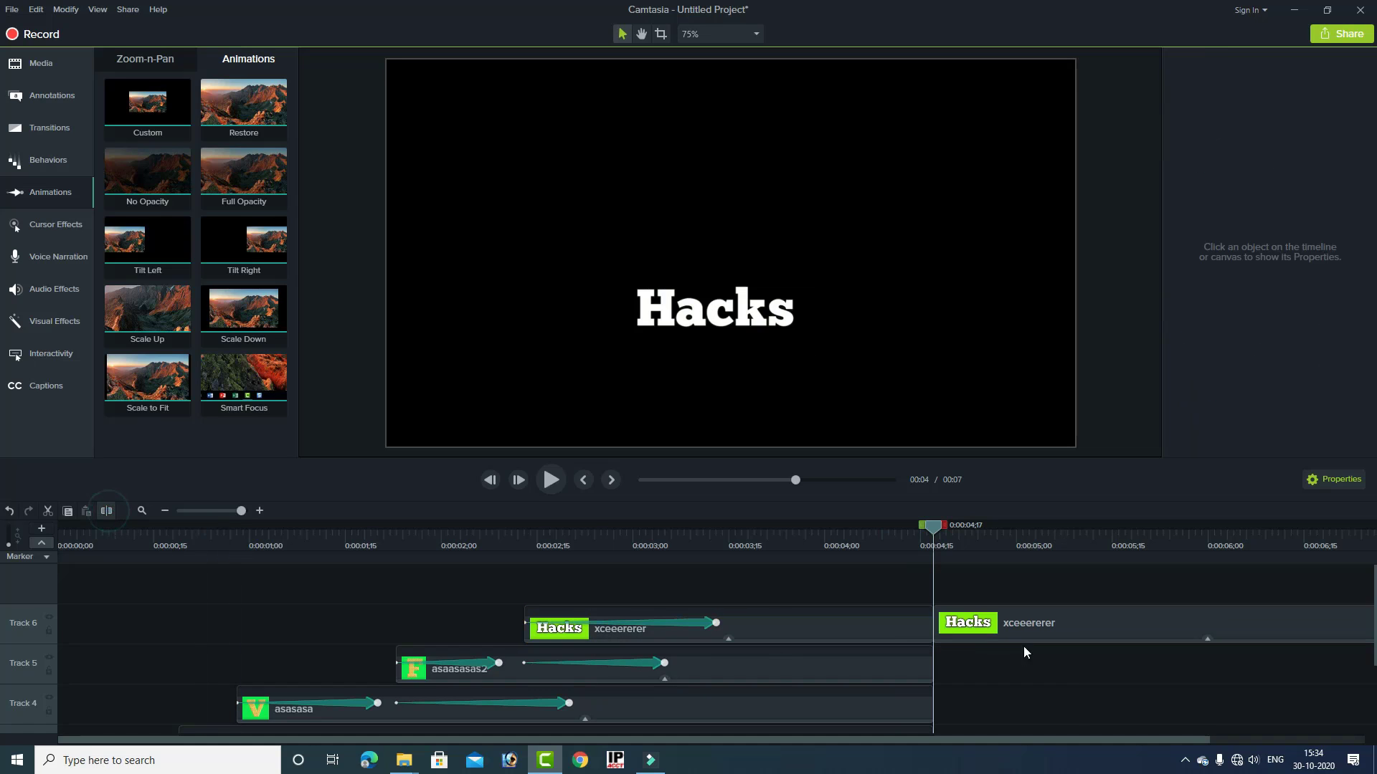
pyautogui.click(1066, 617)
pyautogui.click(1020, 637)
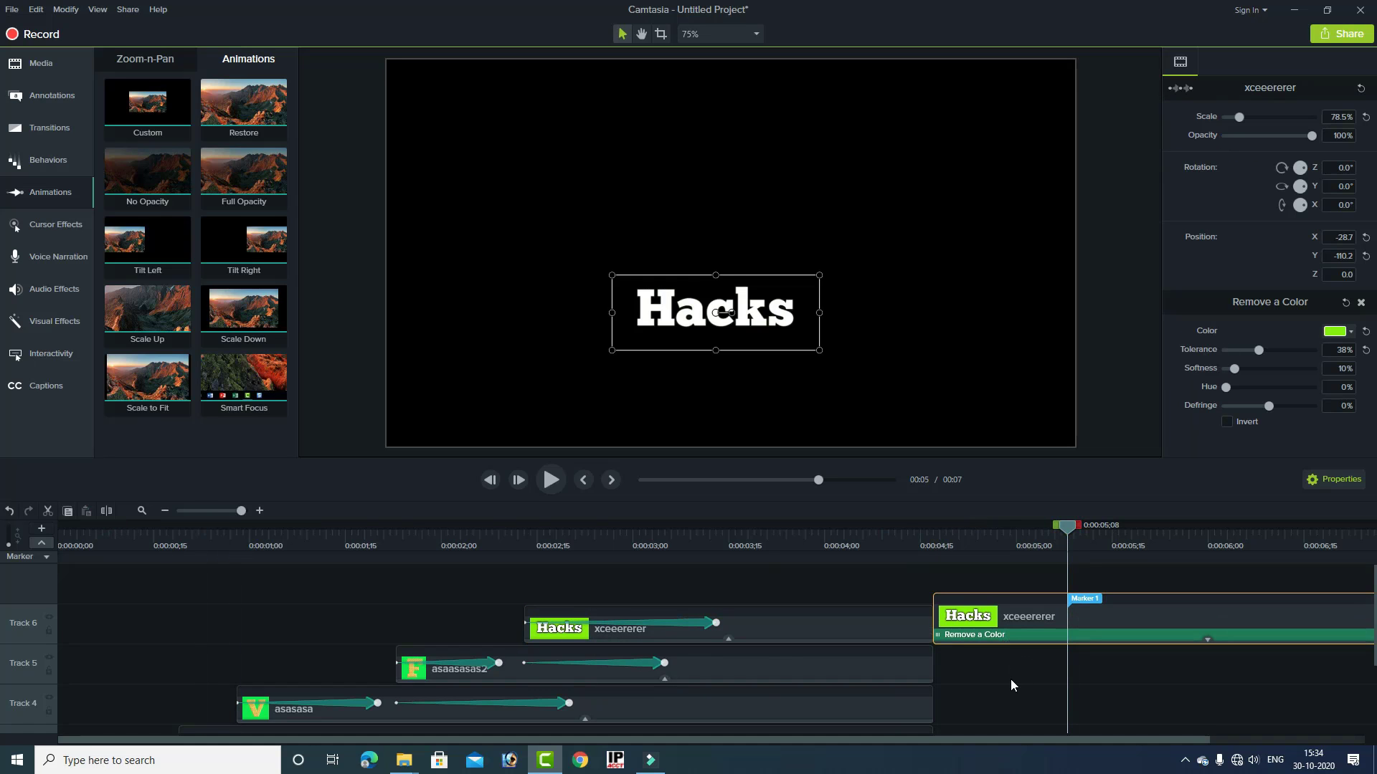
pyautogui.press('Delete')
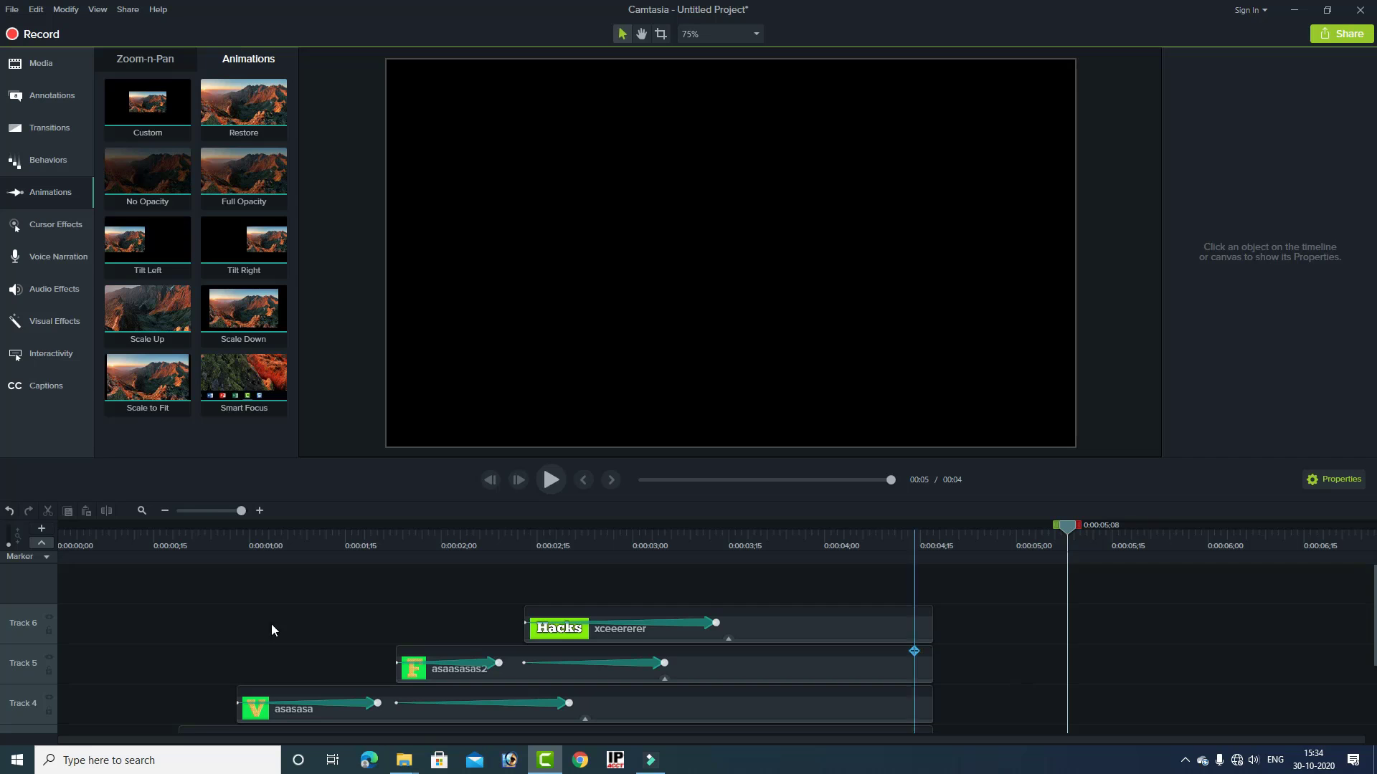
# - Play the whole intro from the beginning to review the Hacks title animation
pyautogui.hotkey('ctrl', 'Home')
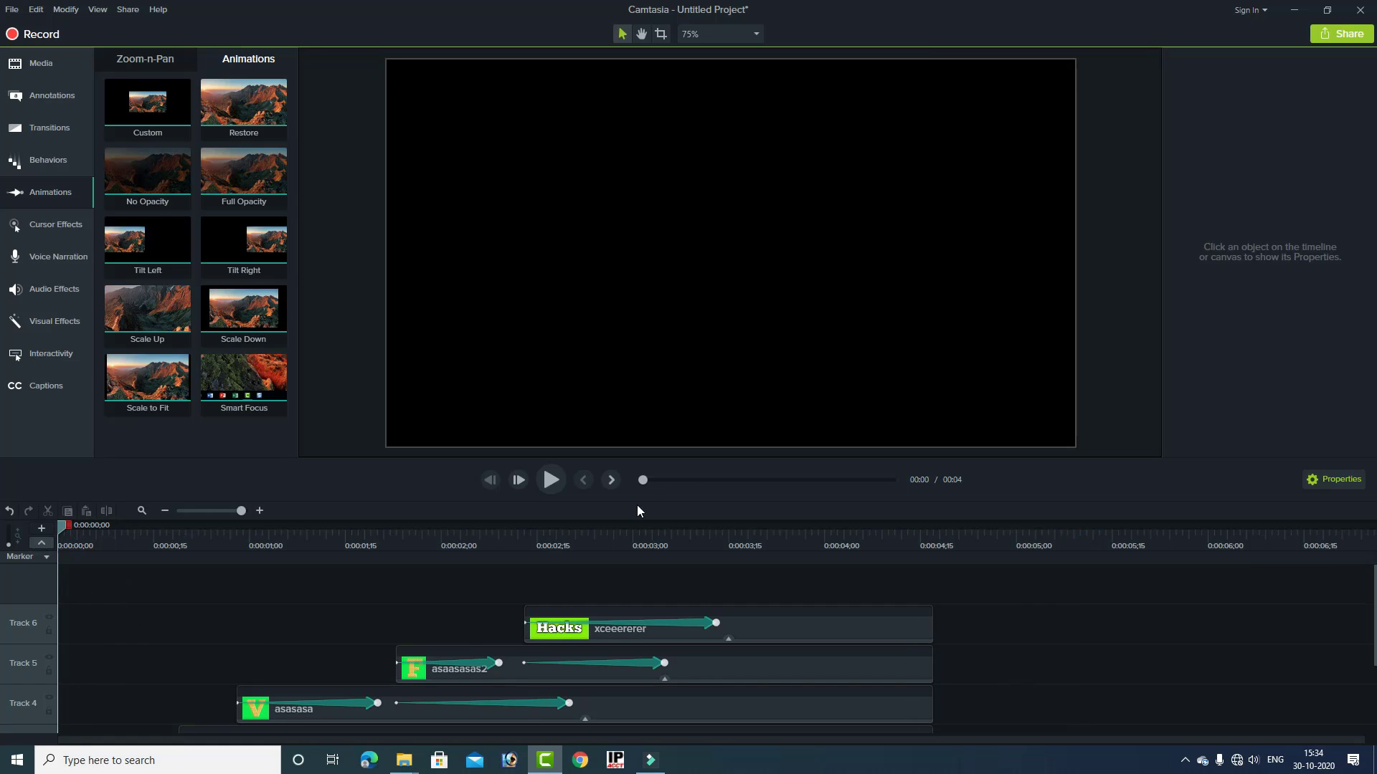
pyautogui.click(550, 479)
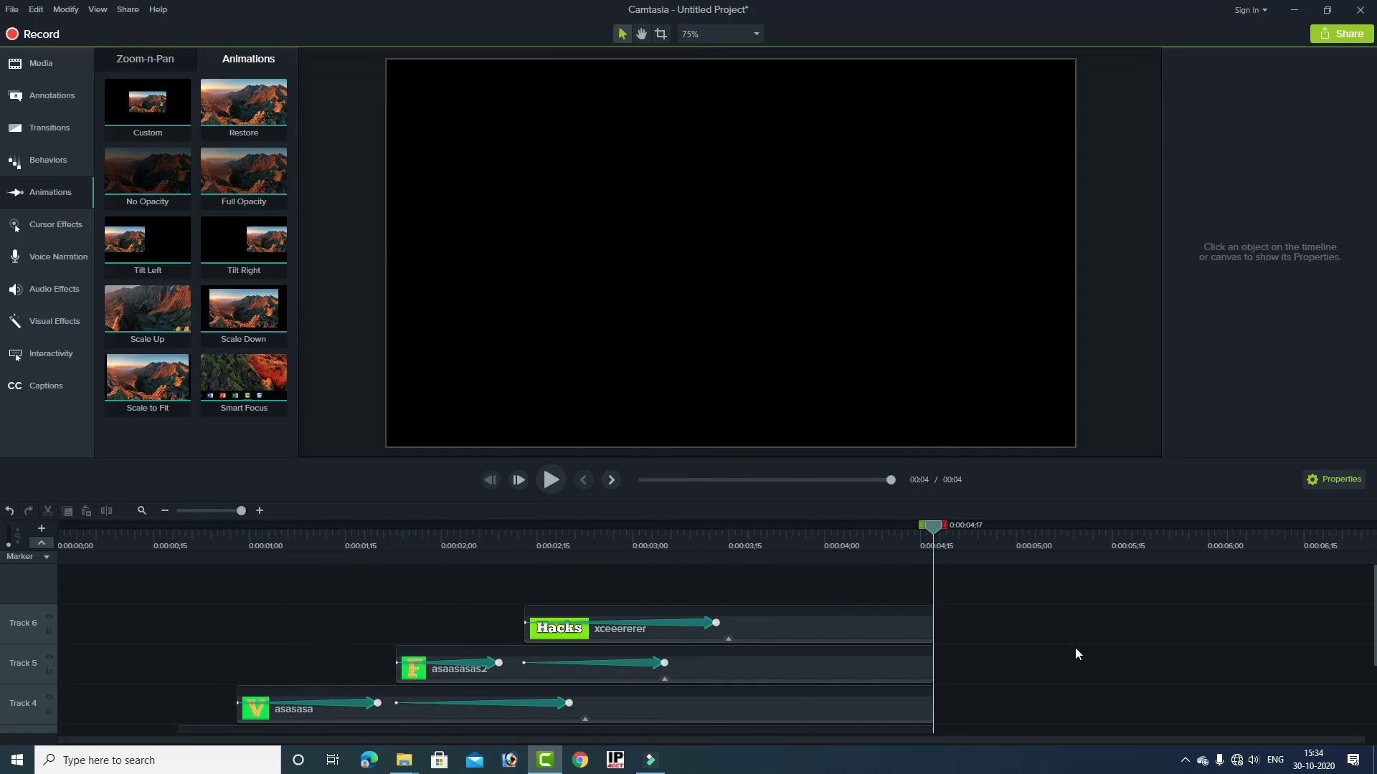
pyautogui.moveTo(118, 543); pyautogui.dragTo(59, 542)
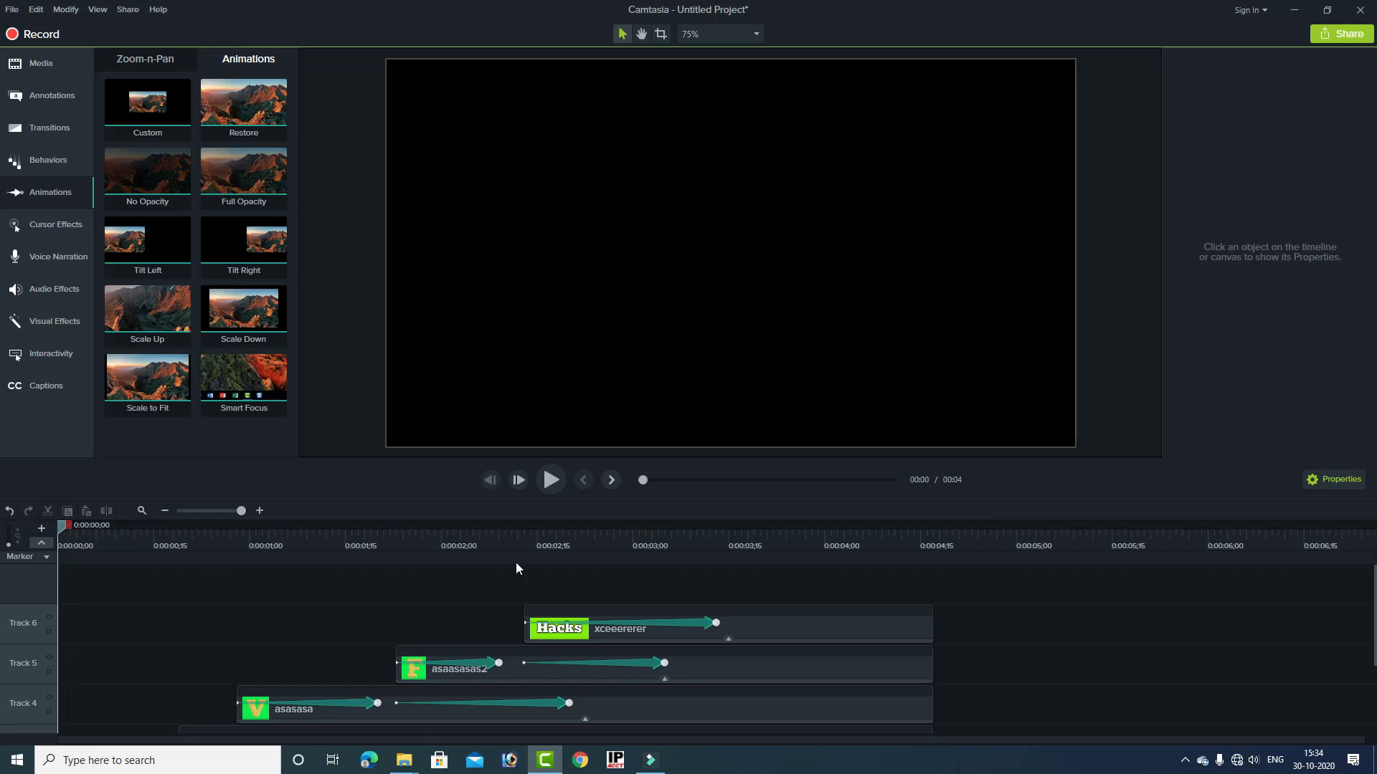
pyautogui.click(552, 481)
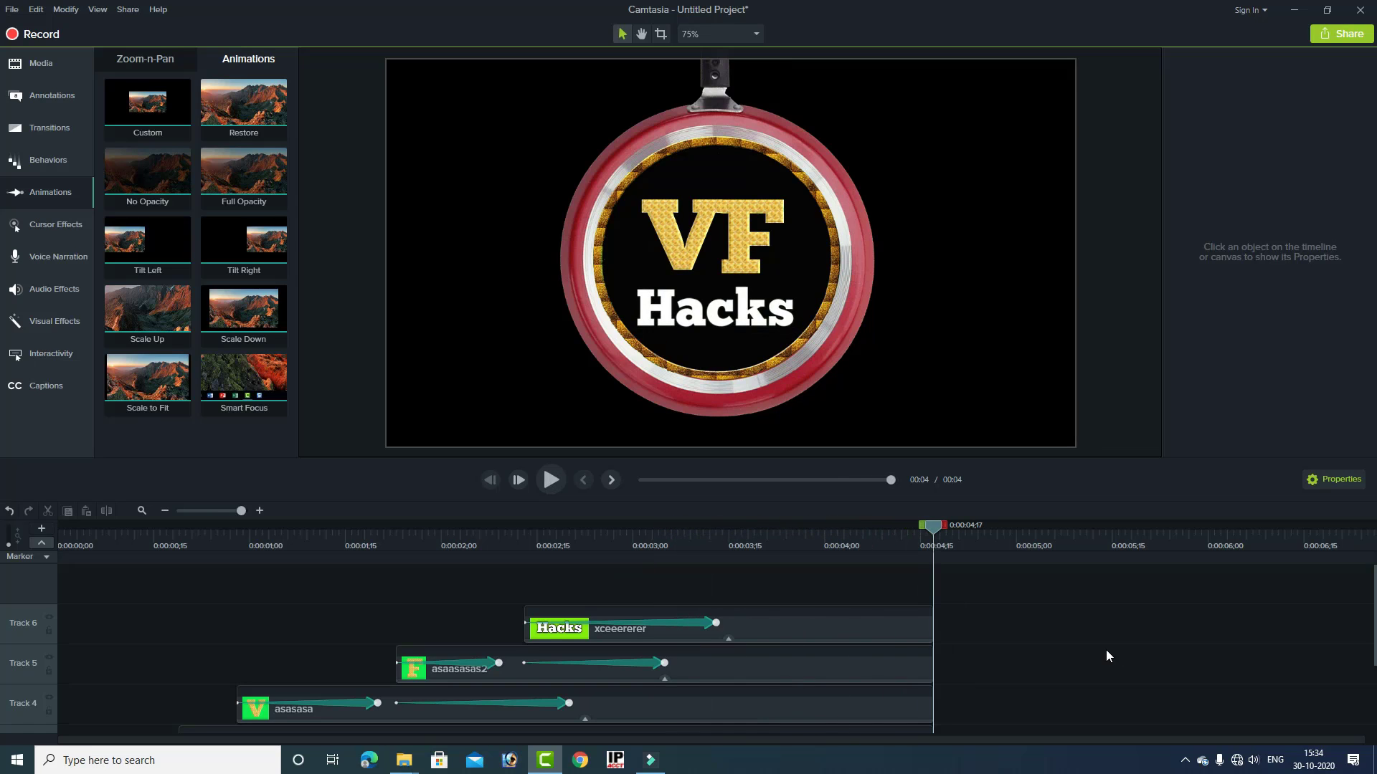
# - Add a Custom animation to the Hacks clip directly after its first animation, ending at 0:00:04;13
pyautogui.click(691, 391)
pyautogui.click(565, 540)
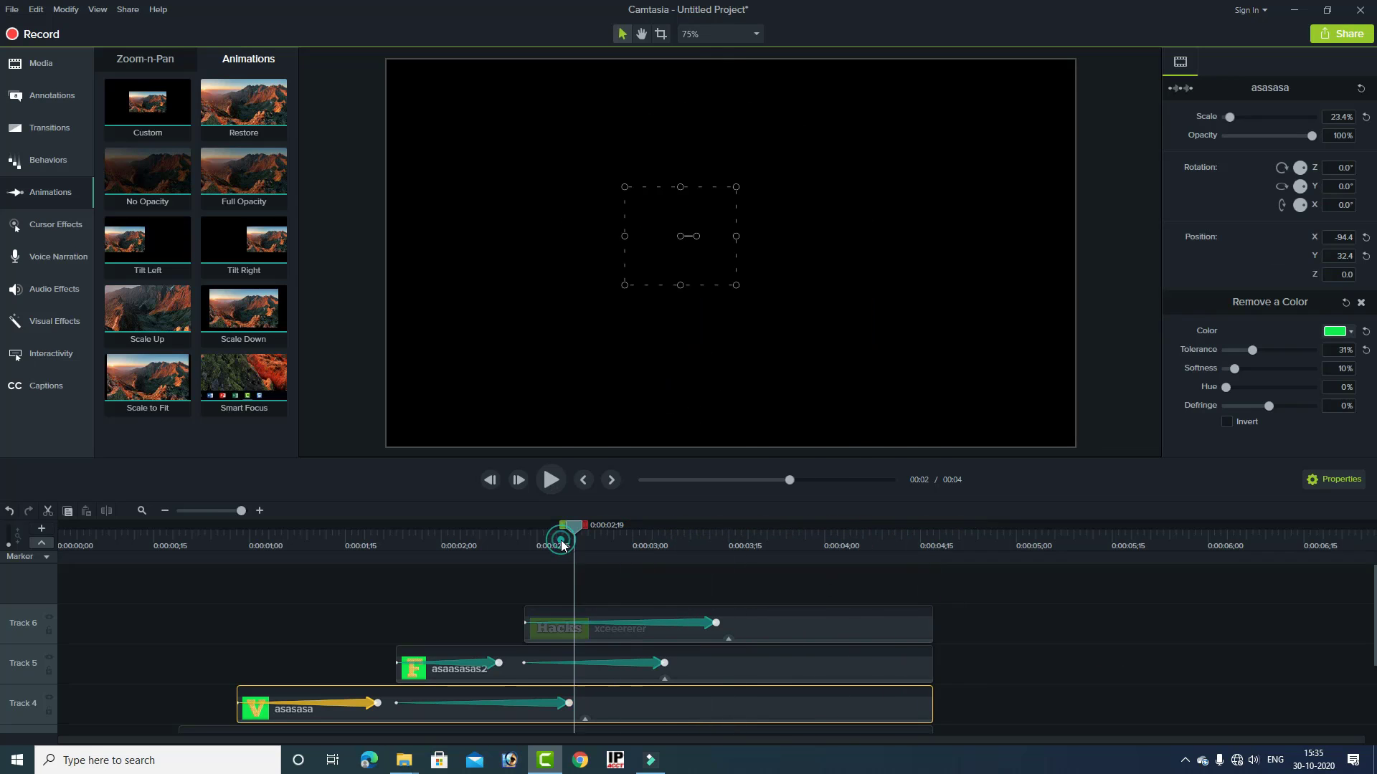
pyautogui.moveTo(565, 536); pyautogui.dragTo(529, 532)
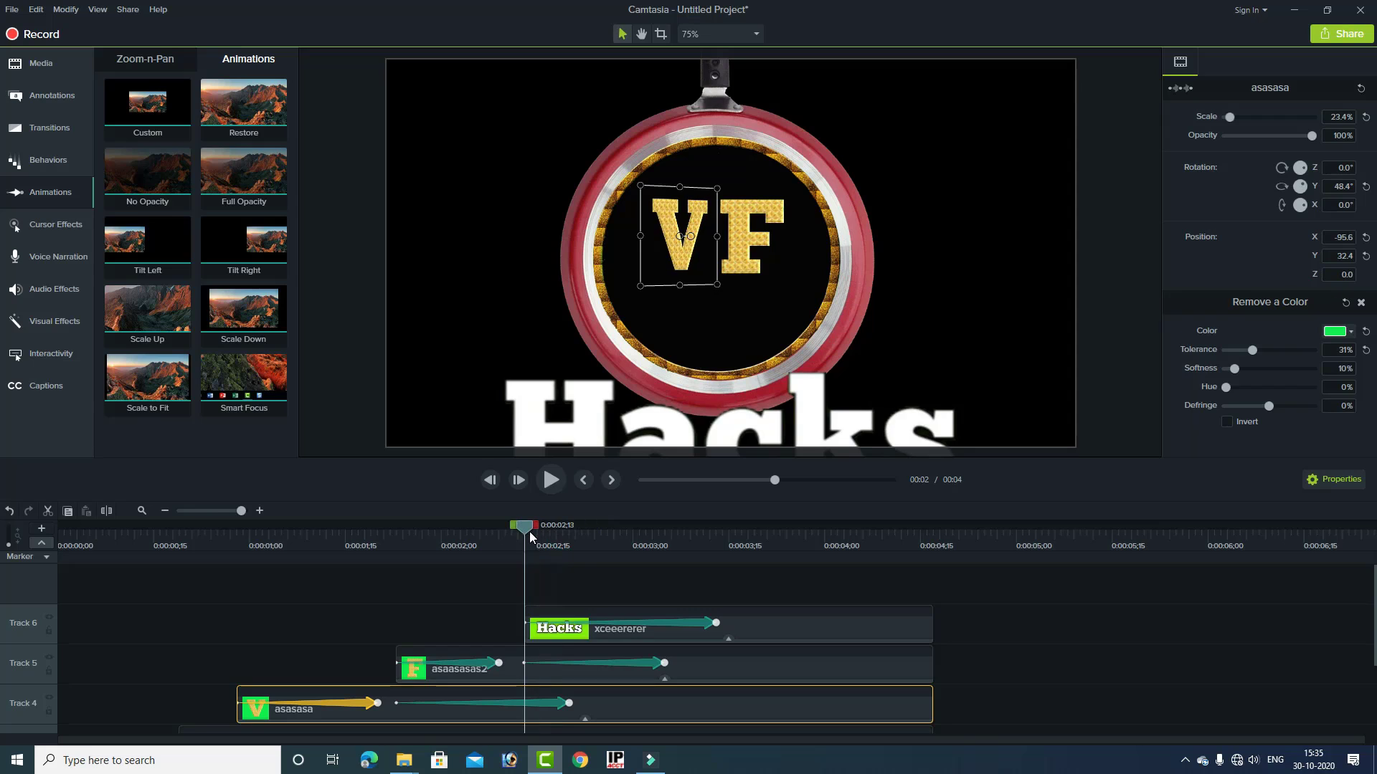
pyautogui.click(780, 629)
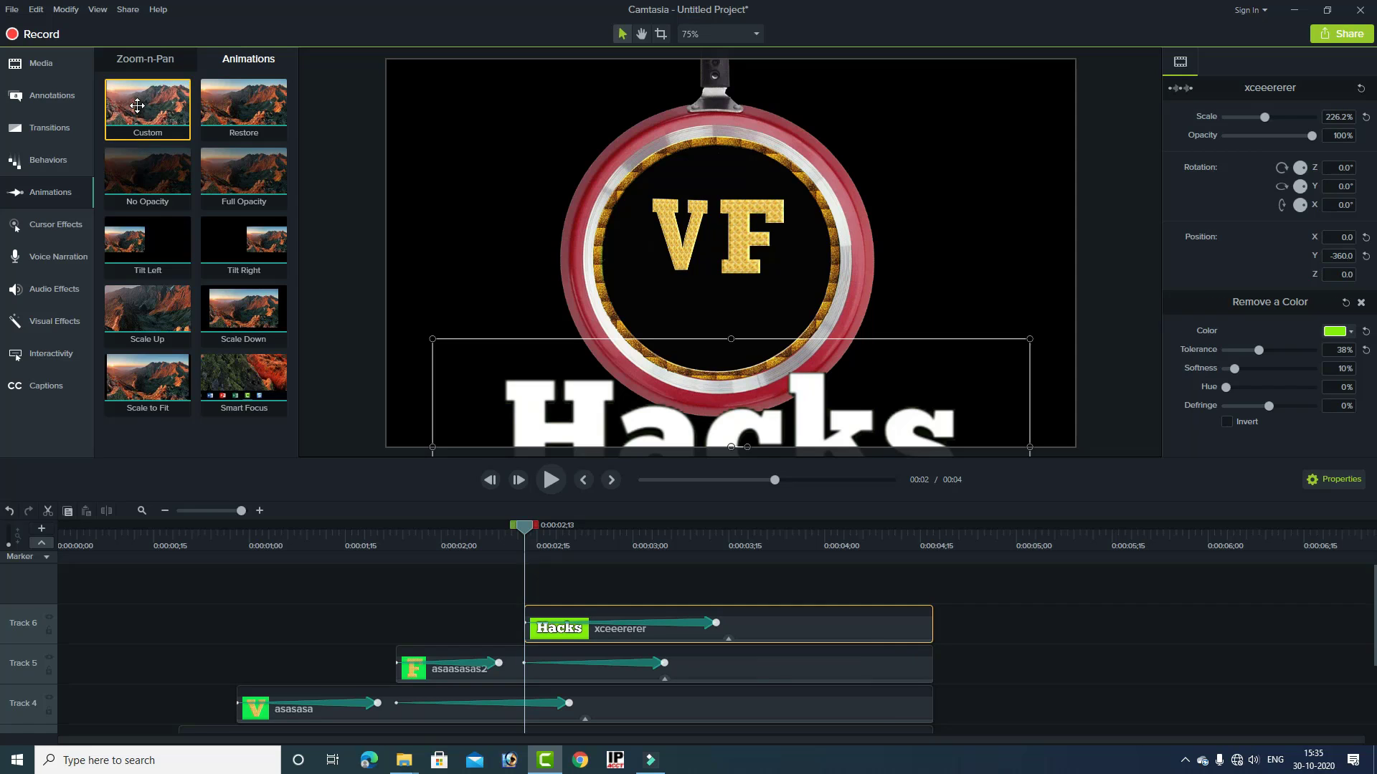
pyautogui.moveTo(136, 106); pyautogui.dragTo(548, 617)
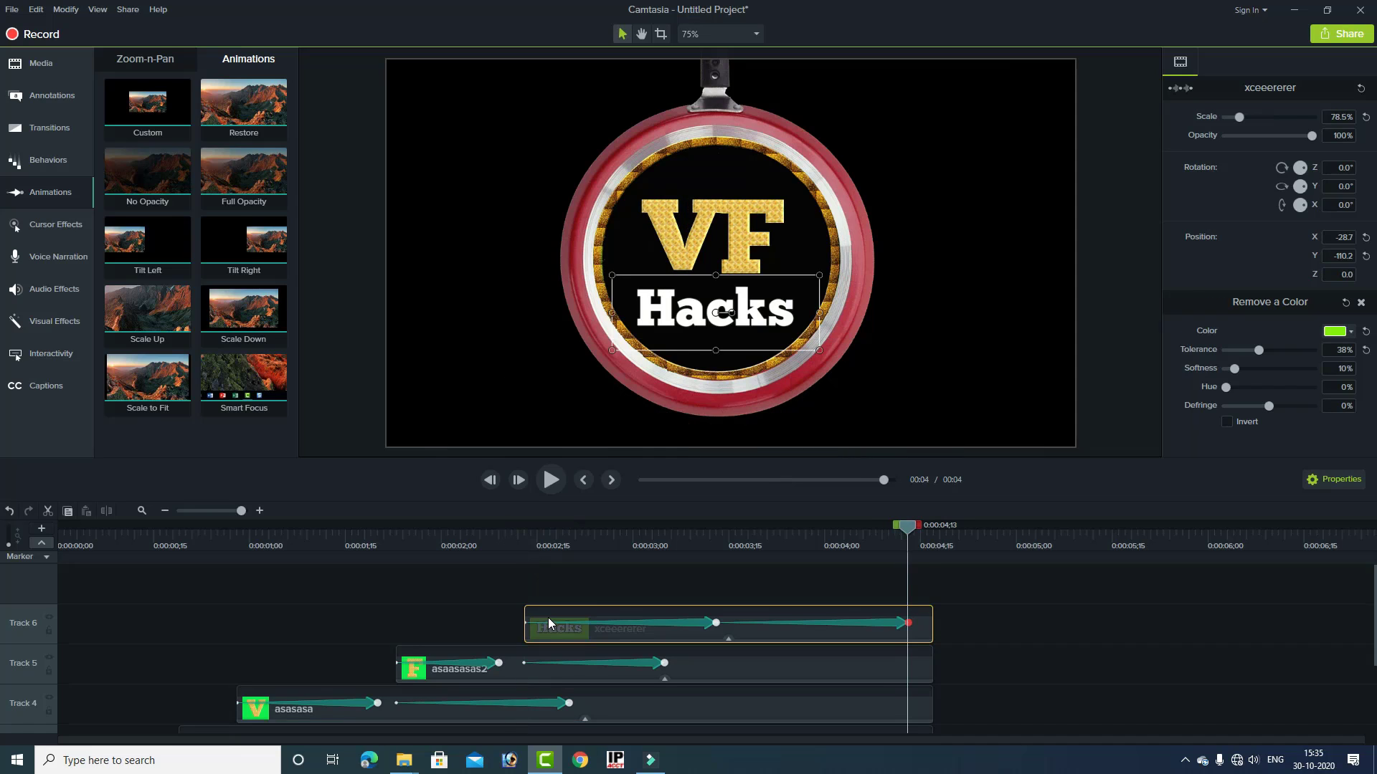
# - Set the Hacks image's X rotation to 360° at the clip's start, 0:00:02;13, and preview the spin
pyautogui.click(537, 545)
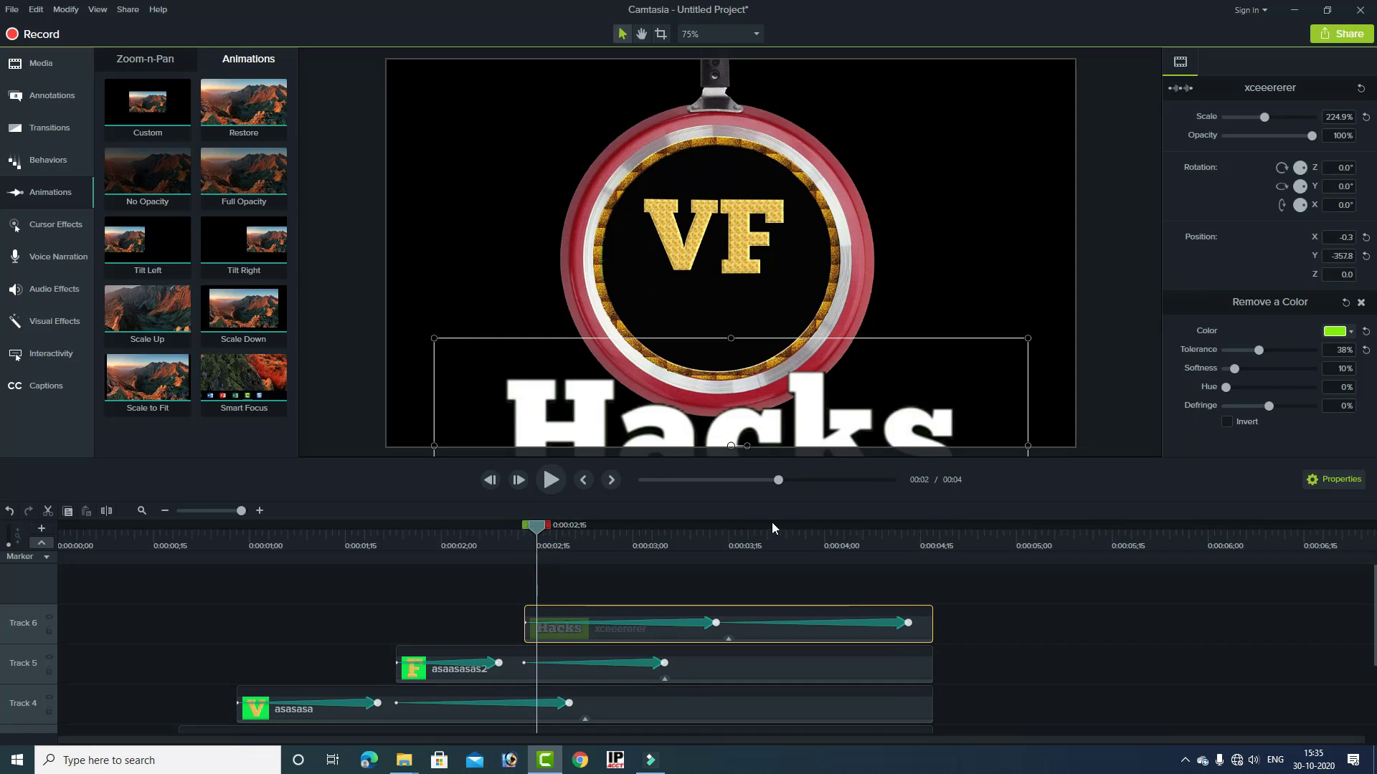
pyautogui.click(809, 623)
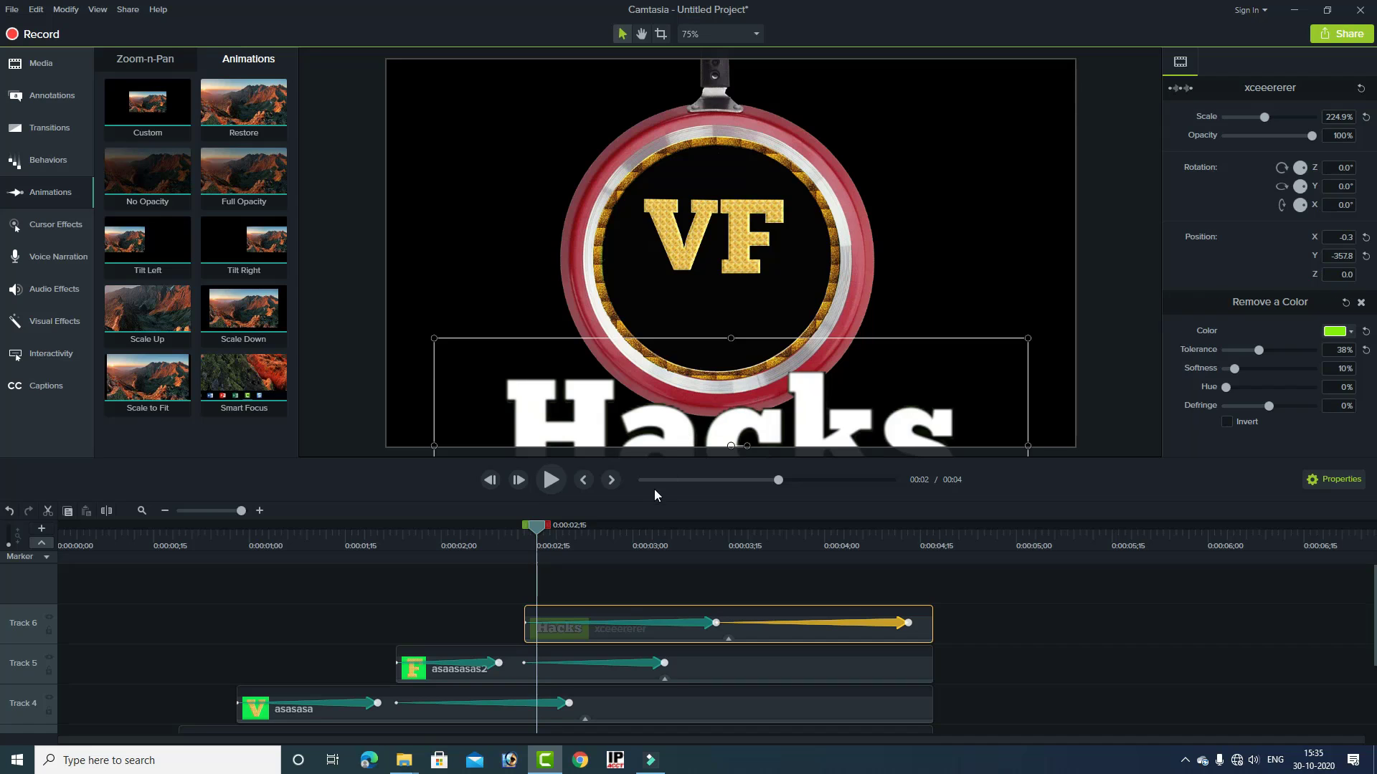
pyautogui.click(550, 486)
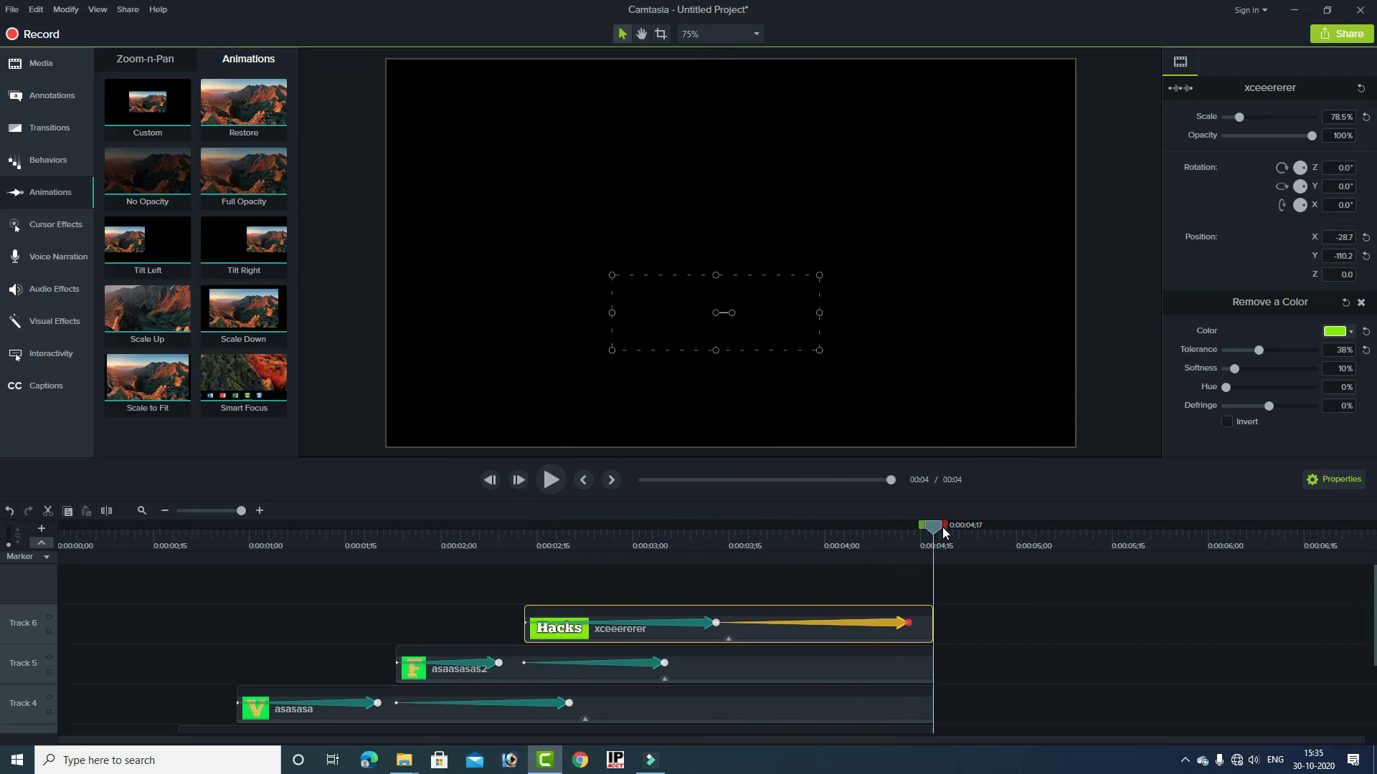
pyautogui.moveTo(812, 527); pyautogui.dragTo(522, 529)
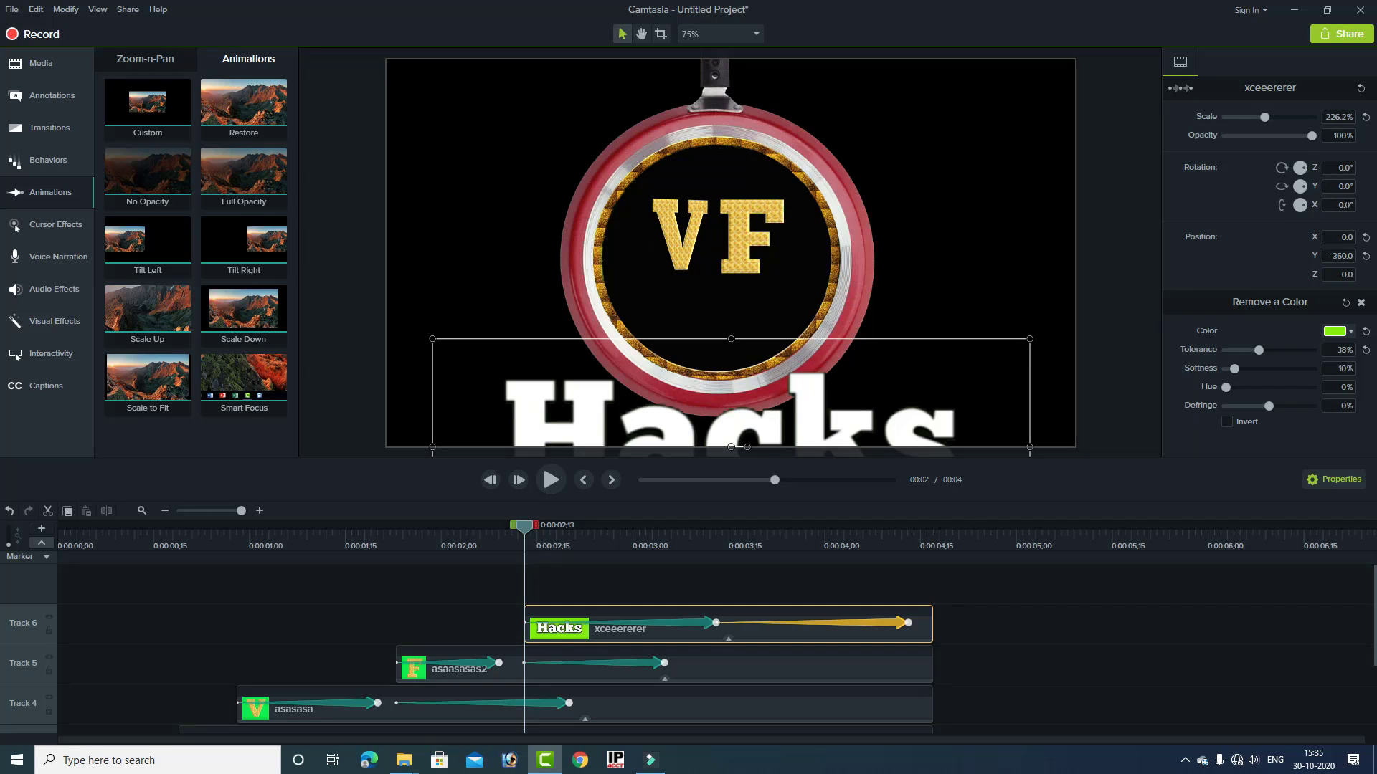
pyautogui.click(1340, 205)
pyautogui.click(551, 480)
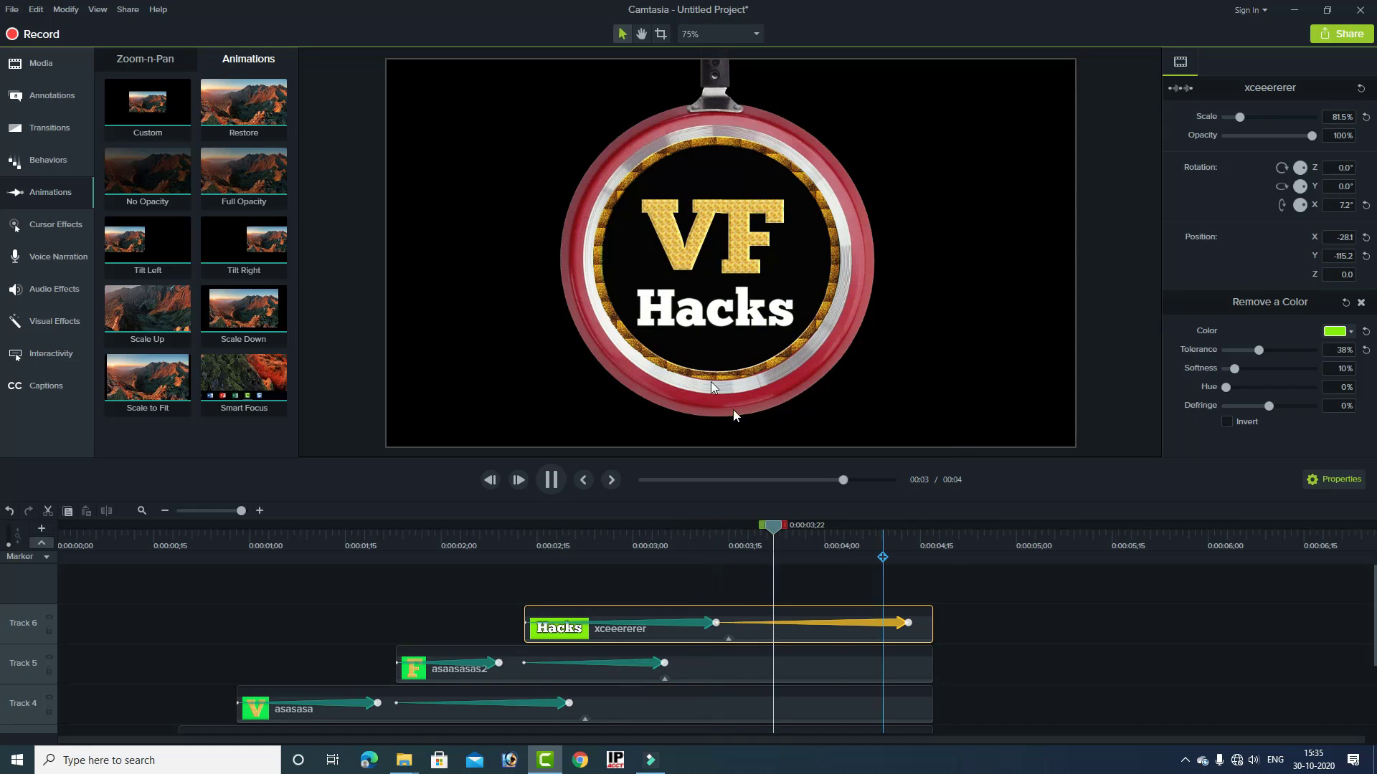
pyautogui.click(551, 482)
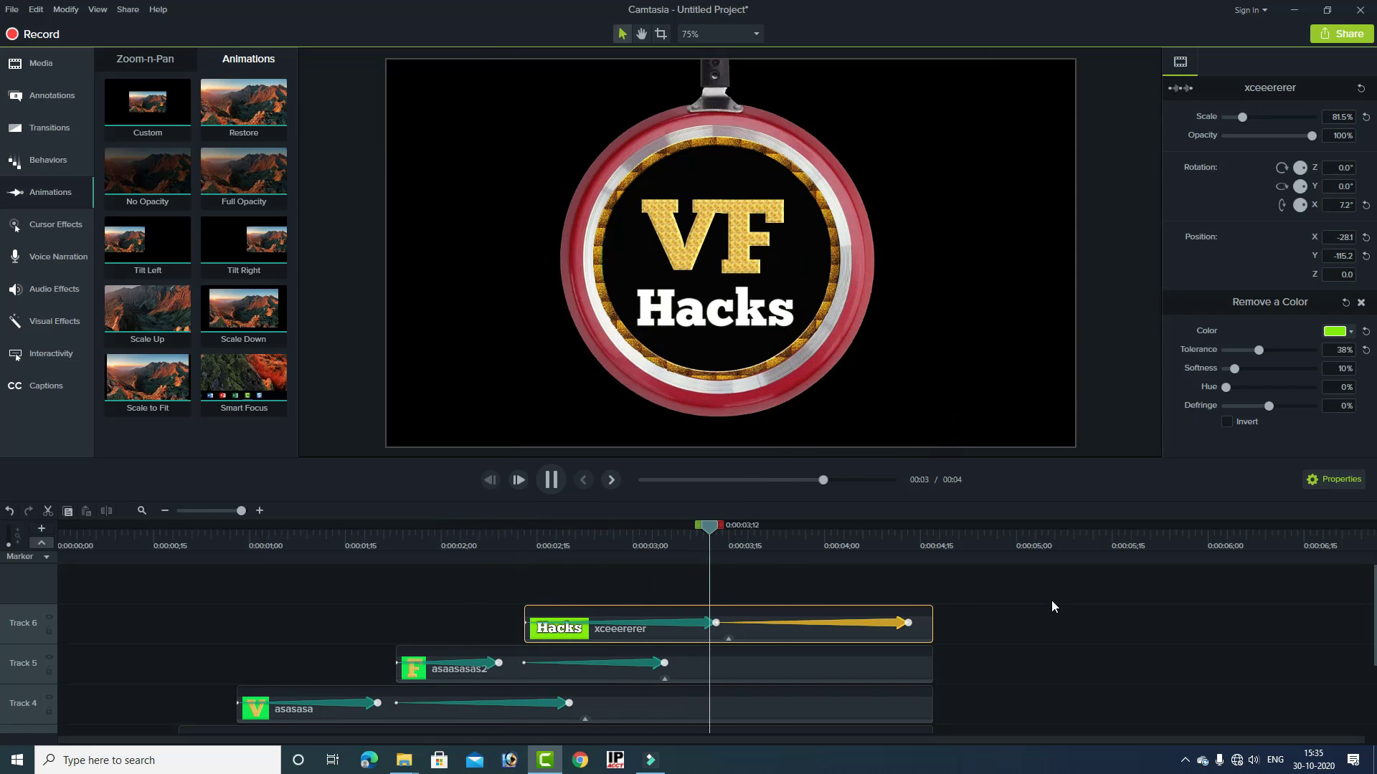
# - Shorten the second Hacks animation so that it ends at 0:00:03;16, previewing the motion in between
pyautogui.moveTo(905, 624); pyautogui.dragTo(748, 623)
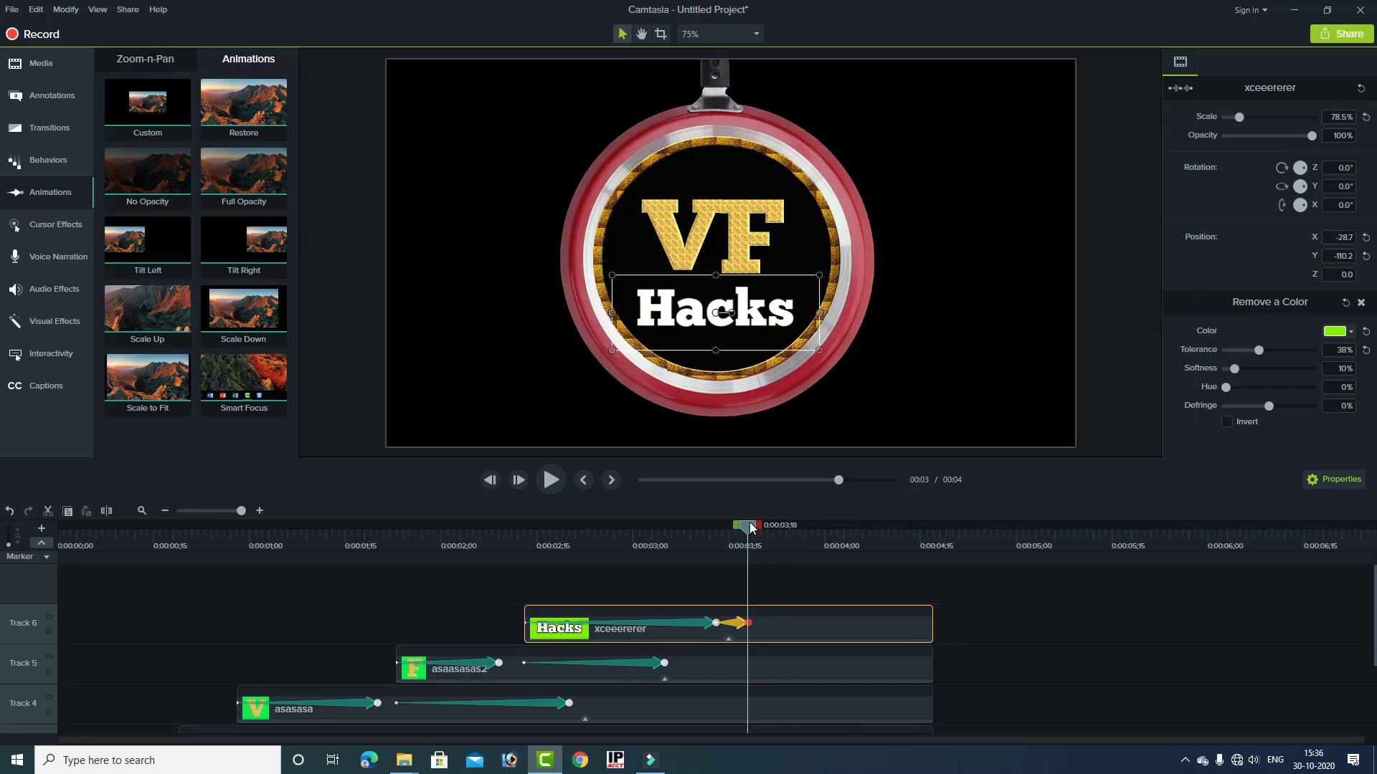
pyautogui.moveTo(599, 537); pyautogui.dragTo(517, 535)
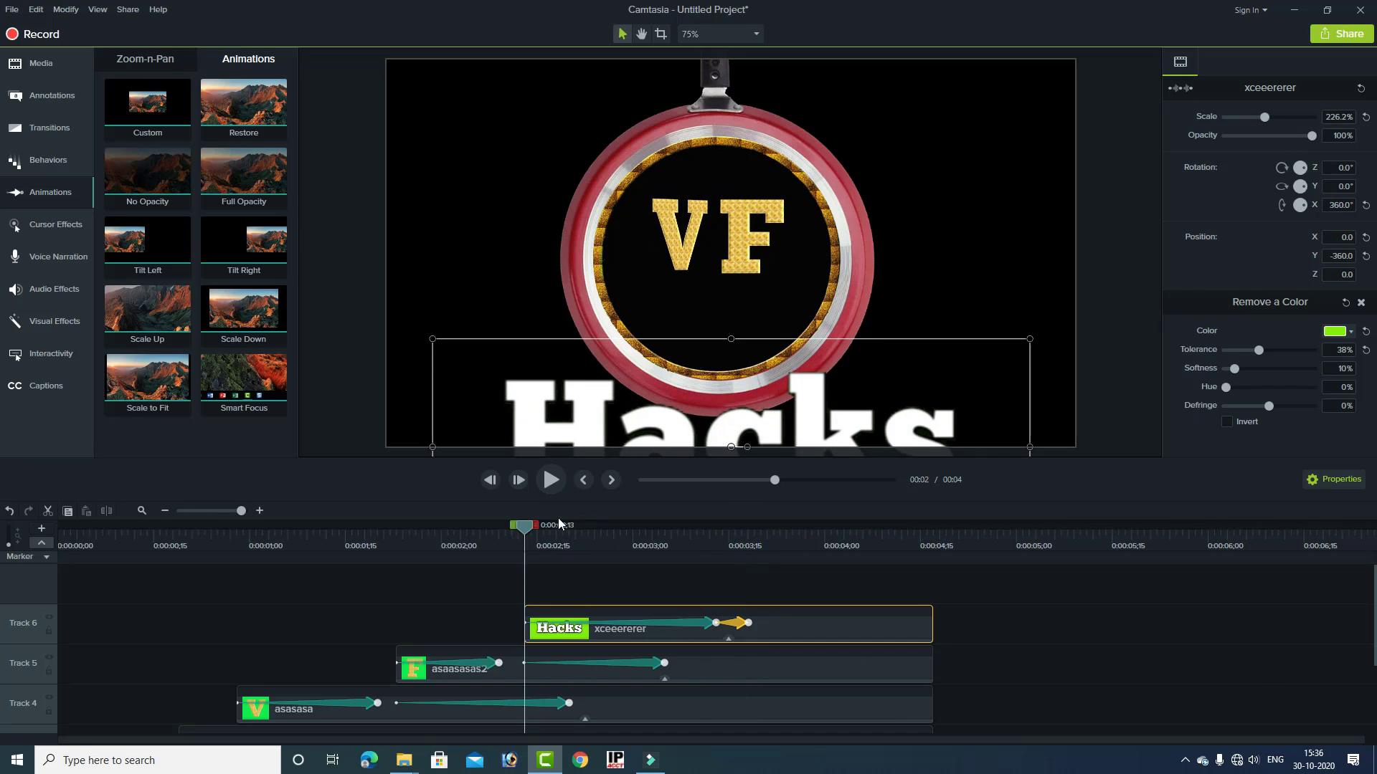
pyautogui.click(555, 479)
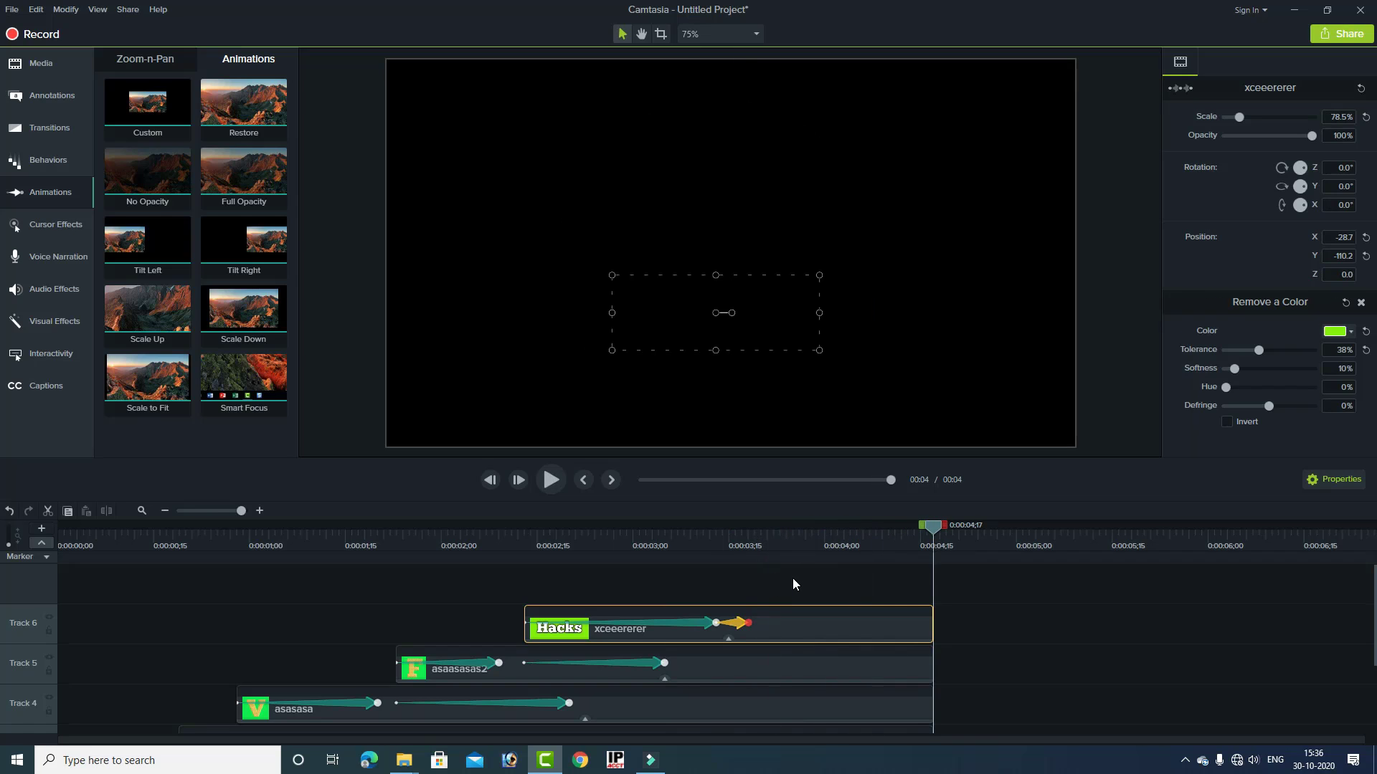
pyautogui.moveTo(931, 525); pyautogui.dragTo(753, 547)
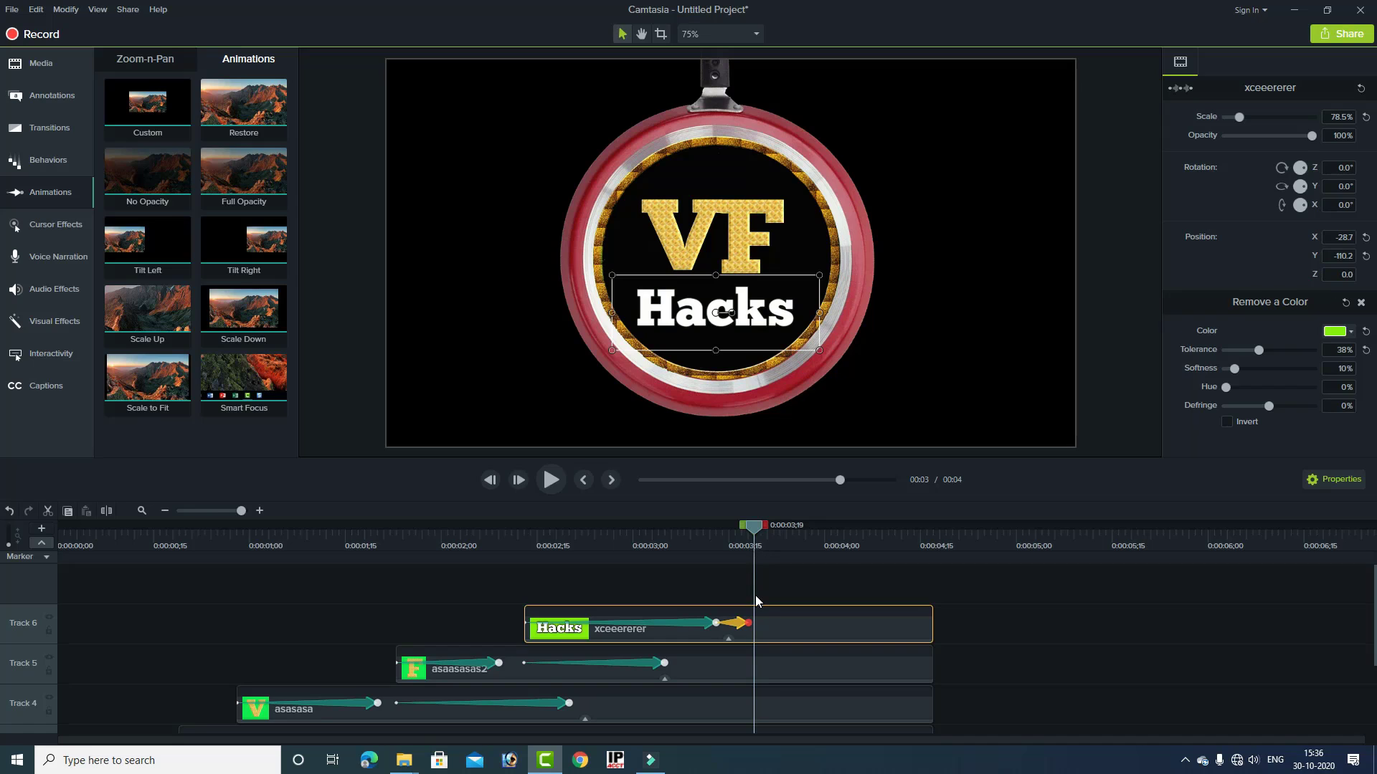
pyautogui.moveTo(747, 622); pyautogui.dragTo(736, 622)
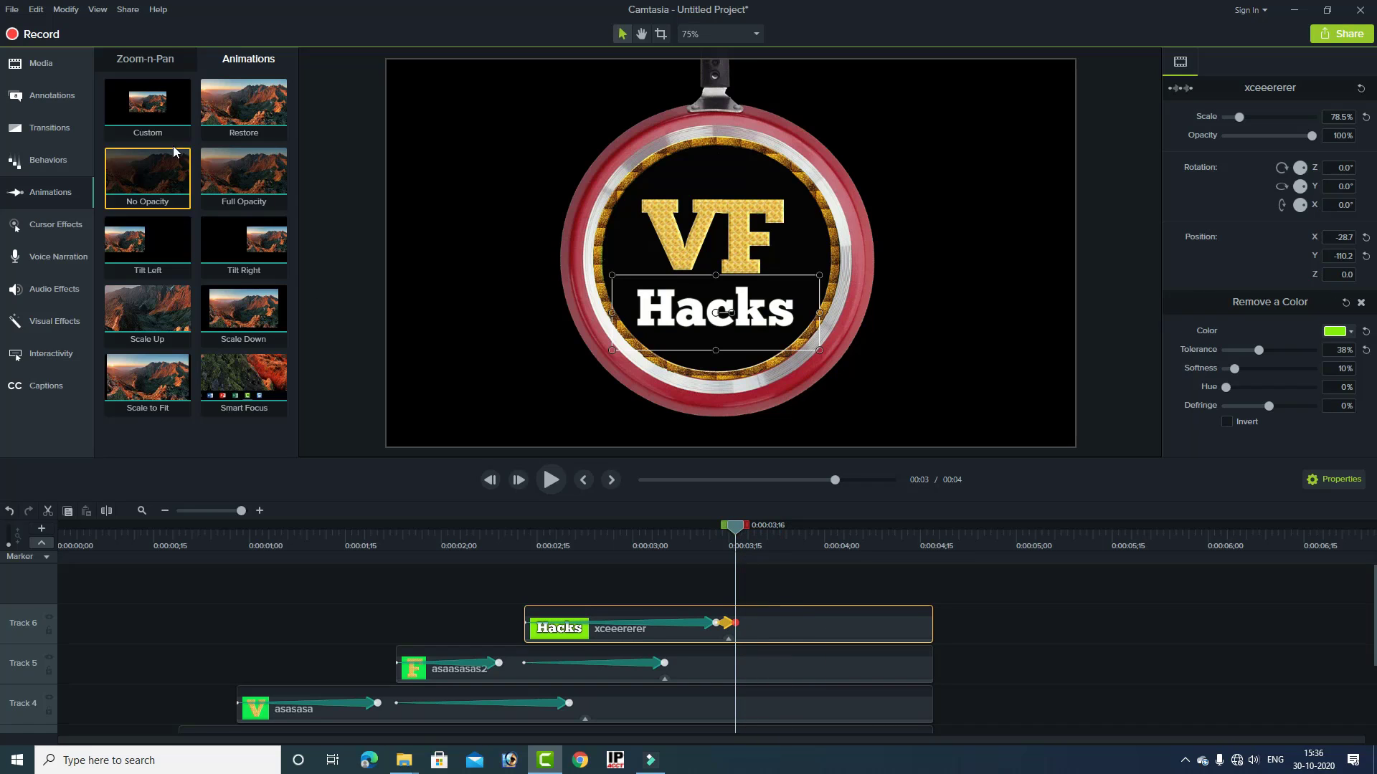
# - Add another Custom animation to the Hacks clip, starting at 0:00:03;19 and ending shortly before the clip's end
pyautogui.moveTo(152, 101); pyautogui.dragTo(788, 630)
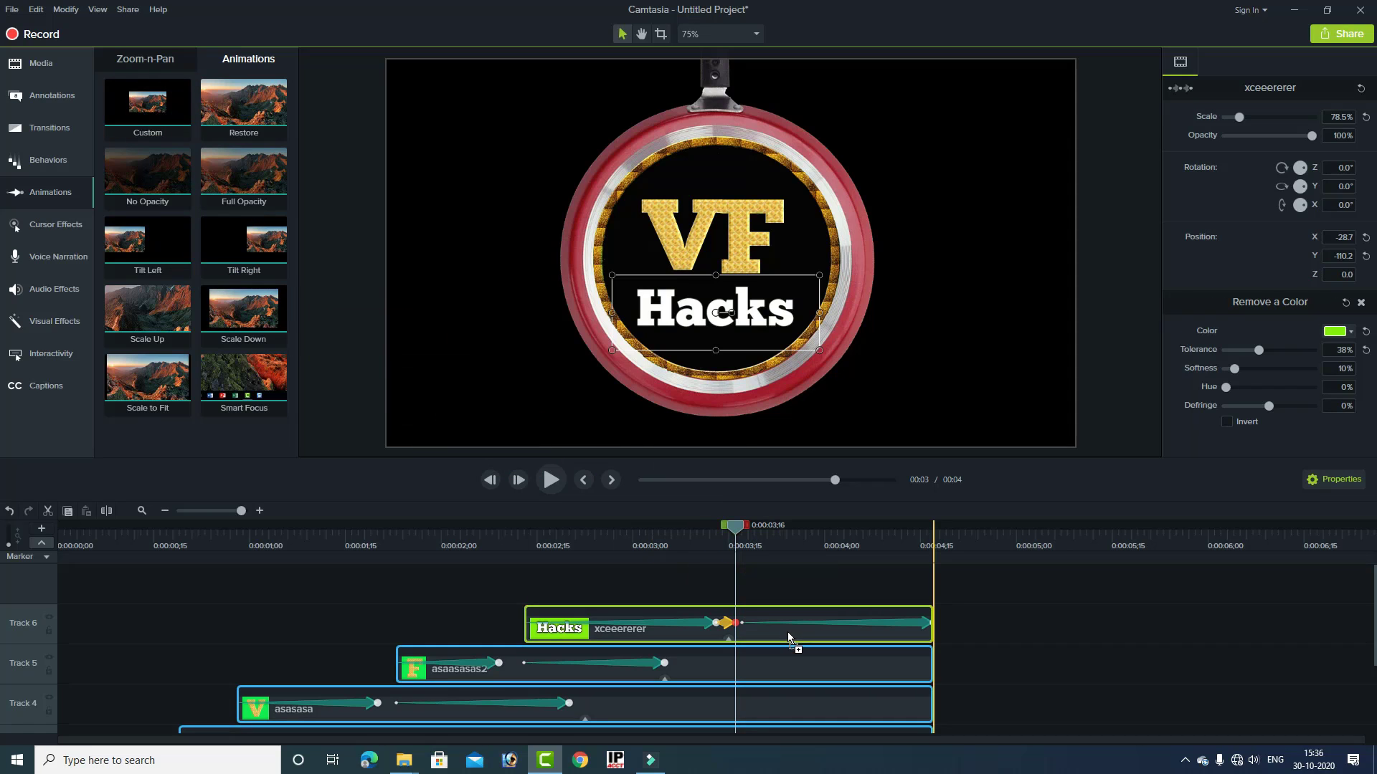
pyautogui.click(907, 628)
pyautogui.moveTo(921, 623); pyautogui.dragTo(851, 623)
# - Set the Hacks image's X rotation to 360° at 0:00:03;19, the start of the last animation, and preview the title
pyautogui.click(755, 543)
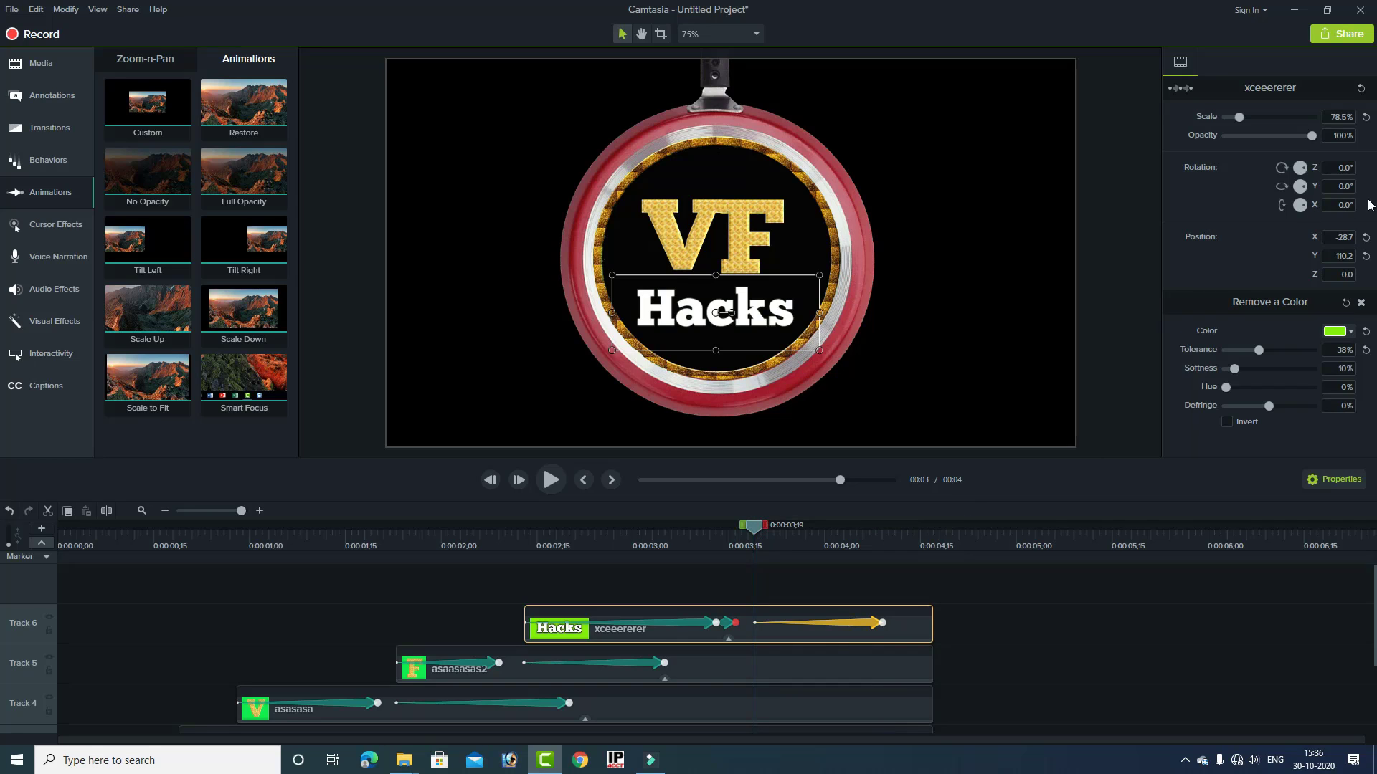
pyautogui.click(1342, 205)
pyautogui.write('360')
pyautogui.press('Return')
pyautogui.moveTo(758, 534); pyautogui.dragTo(544, 535)
pyautogui.click(552, 482)
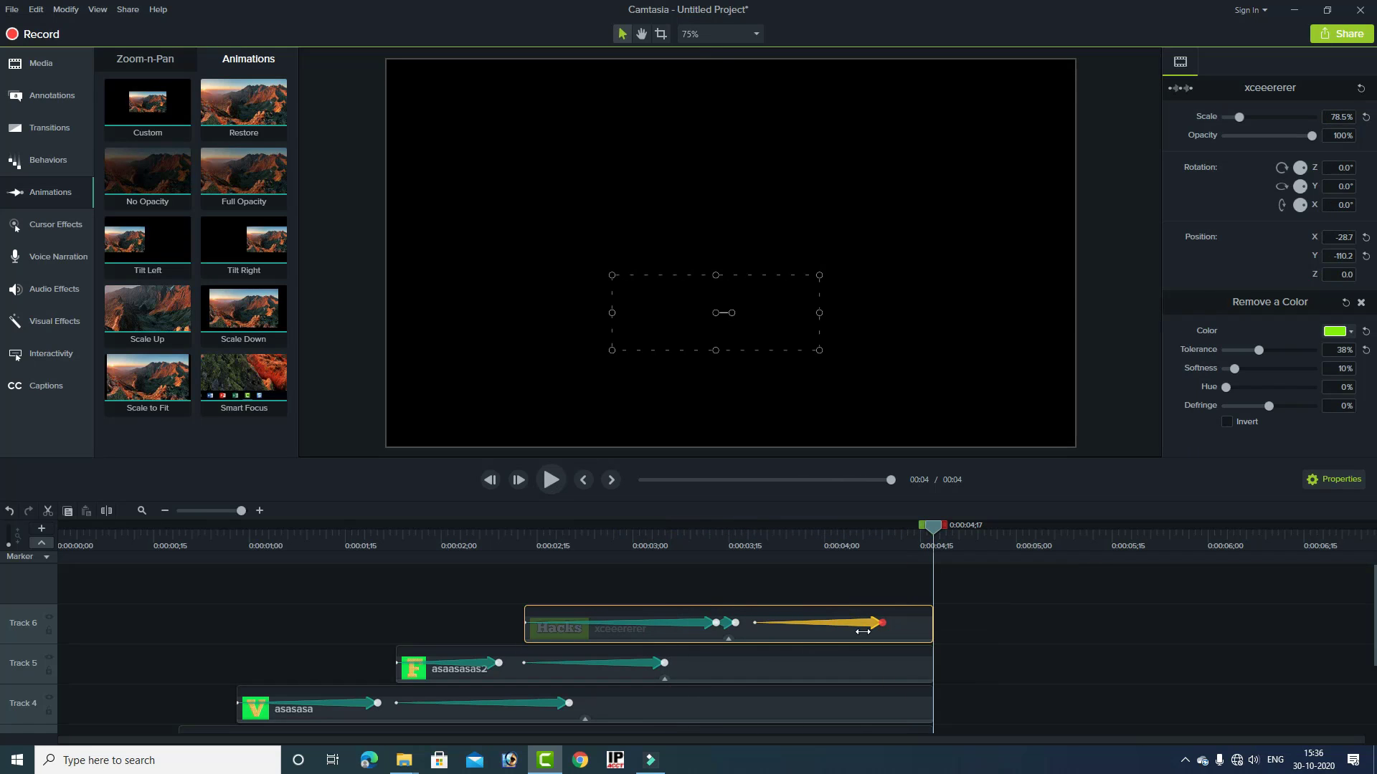
# - Lengthen the last Hacks animation so it finishes just before the end of the clip, and play the title again
pyautogui.click(884, 622)
pyautogui.moveTo(884, 623); pyautogui.dragTo(917, 622)
pyautogui.click(530, 534)
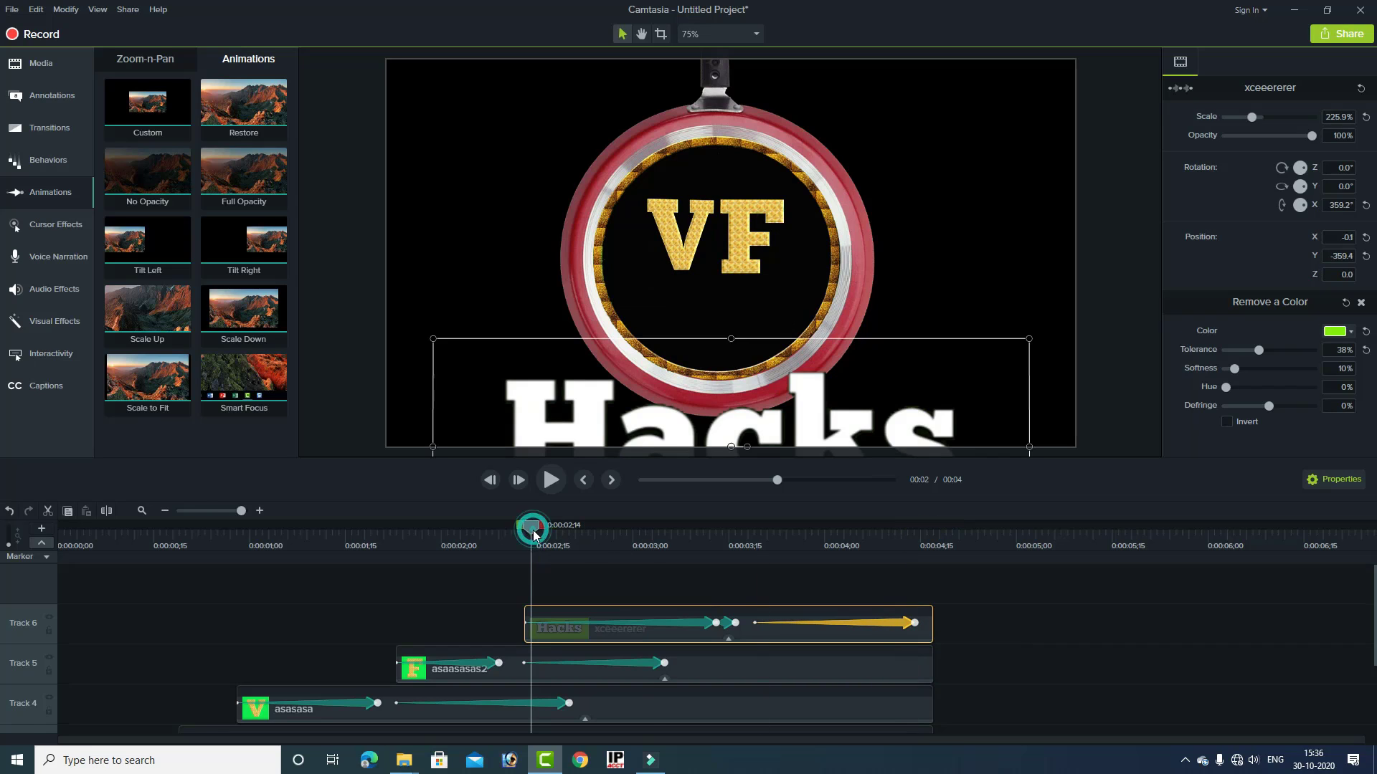
pyautogui.click(550, 484)
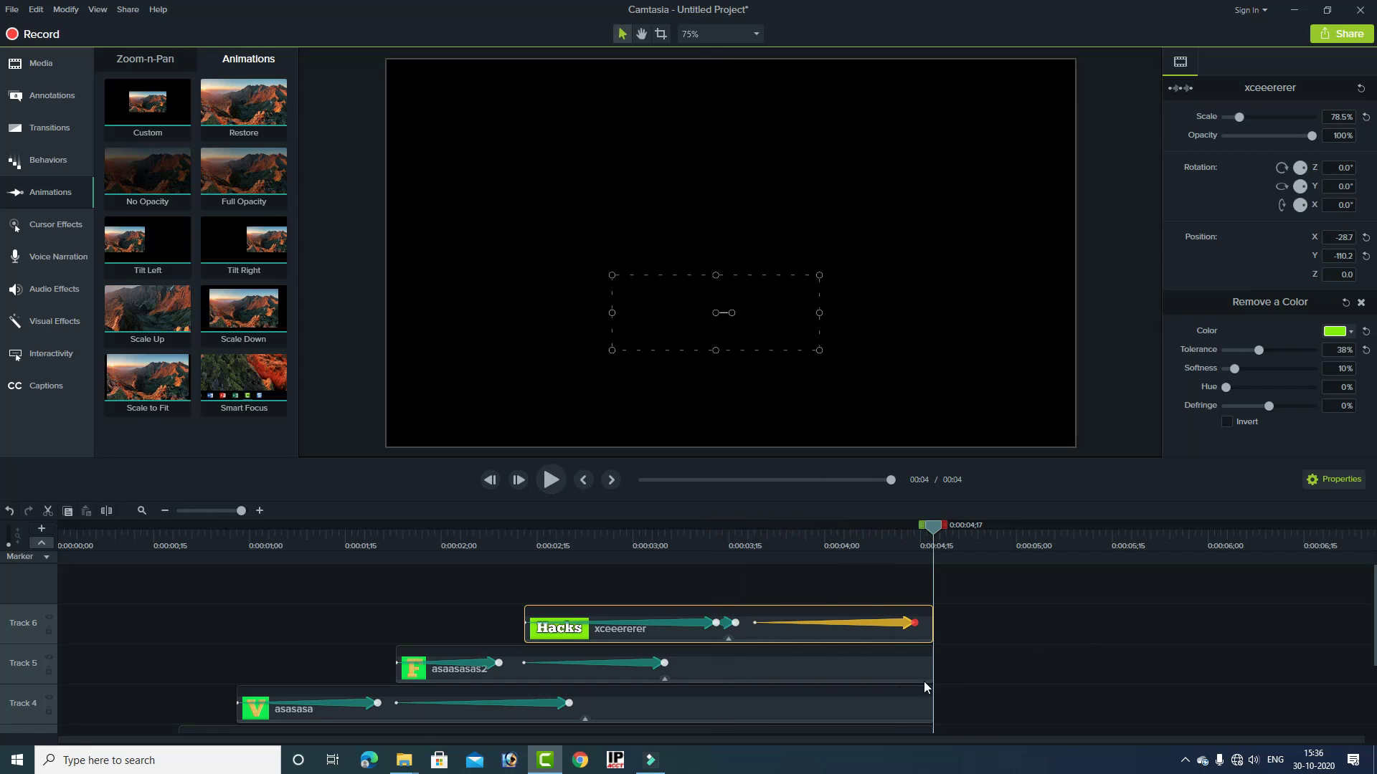
# - Delete the short middle animation on the Hacks clip and replay the title from 0:00:02;17
pyautogui.click(727, 623)
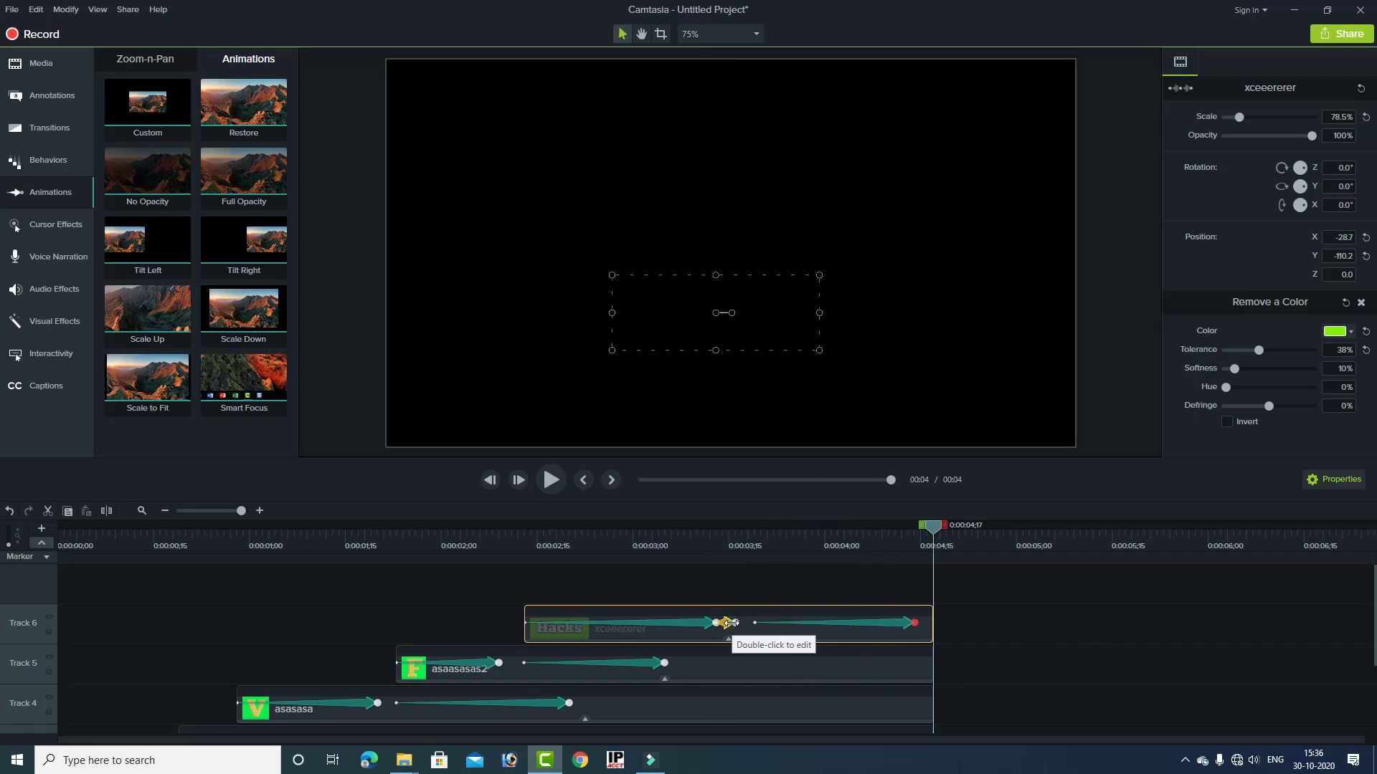
pyautogui.click(774, 590)
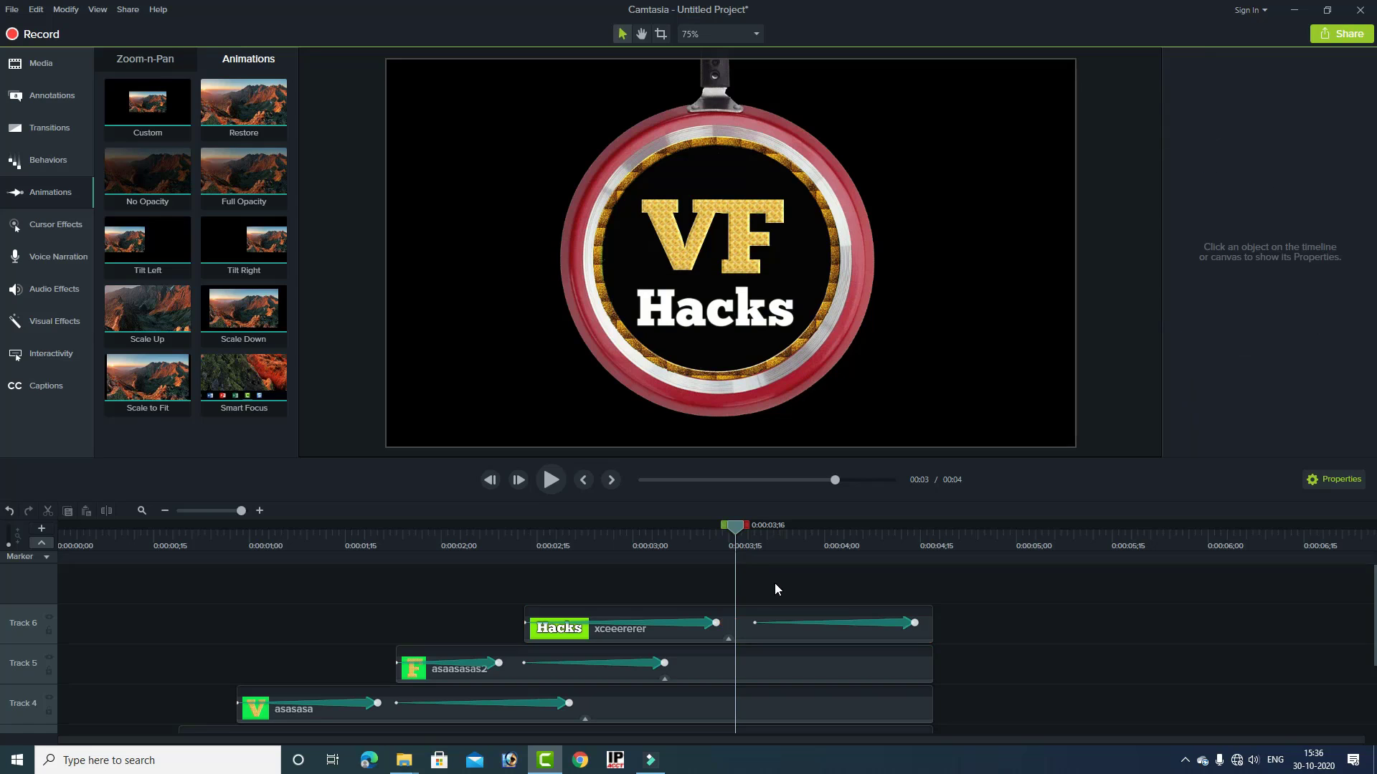
pyautogui.click(550, 539)
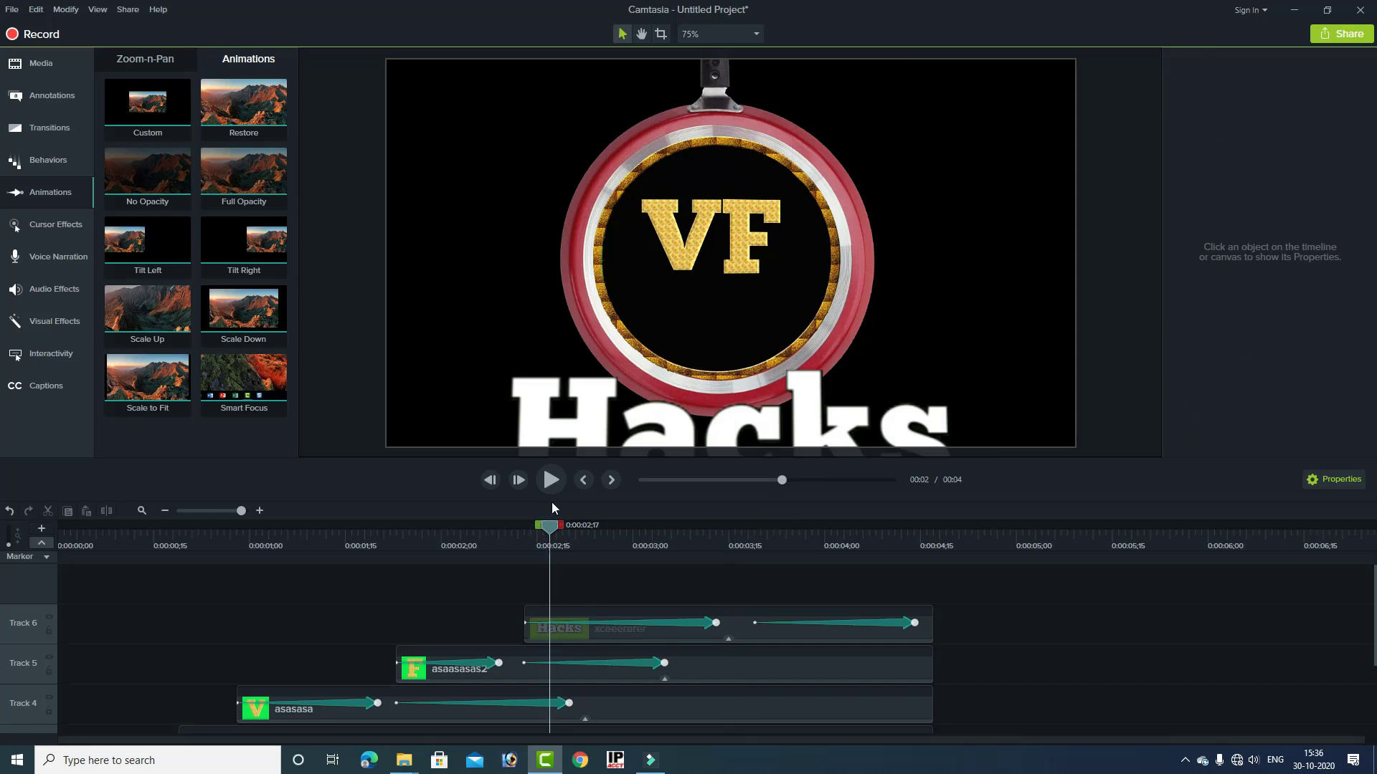
pyautogui.press('space')
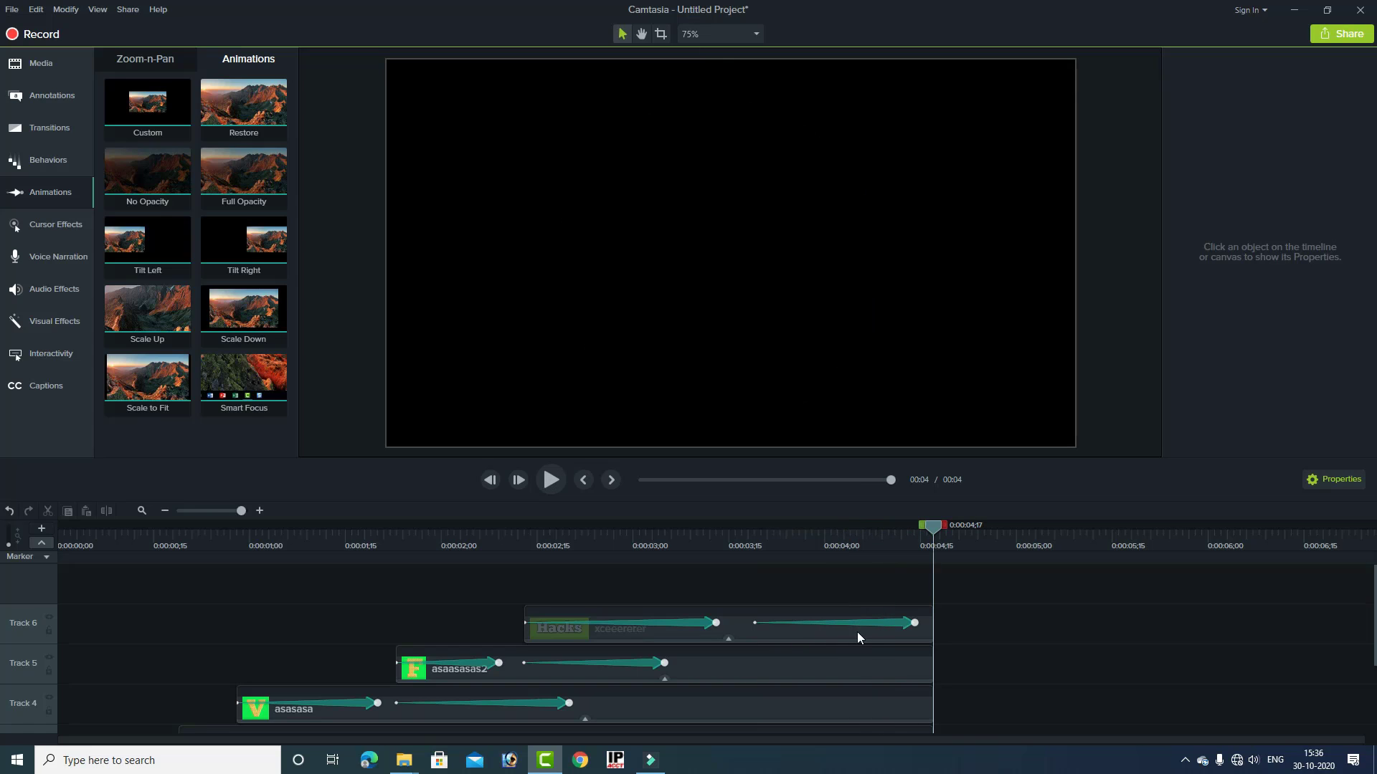
# - Move the last Hacks animation earlier so it starts right after the first one, and play the title from 0:00:03;14
pyautogui.moveTo(870, 622); pyautogui.dragTo(844, 623)
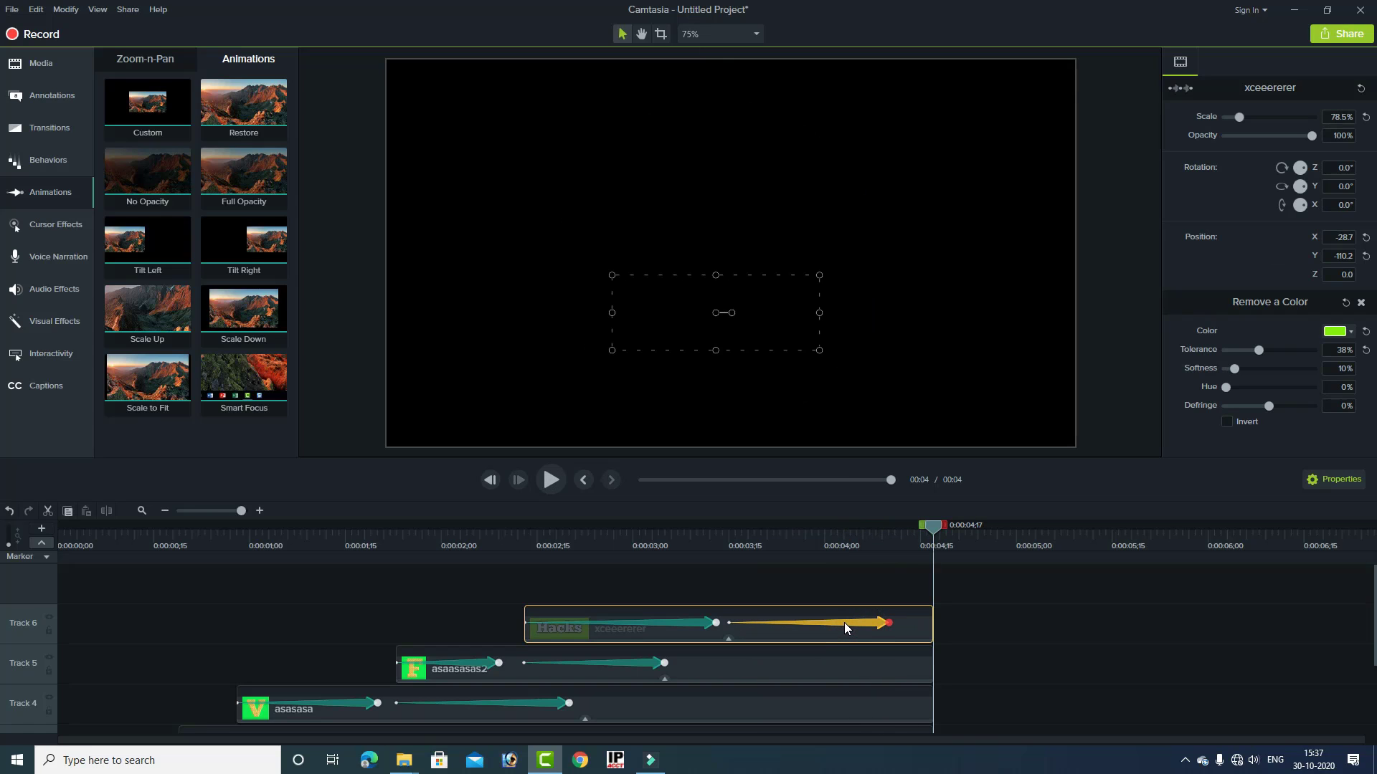
pyautogui.click(722, 545)
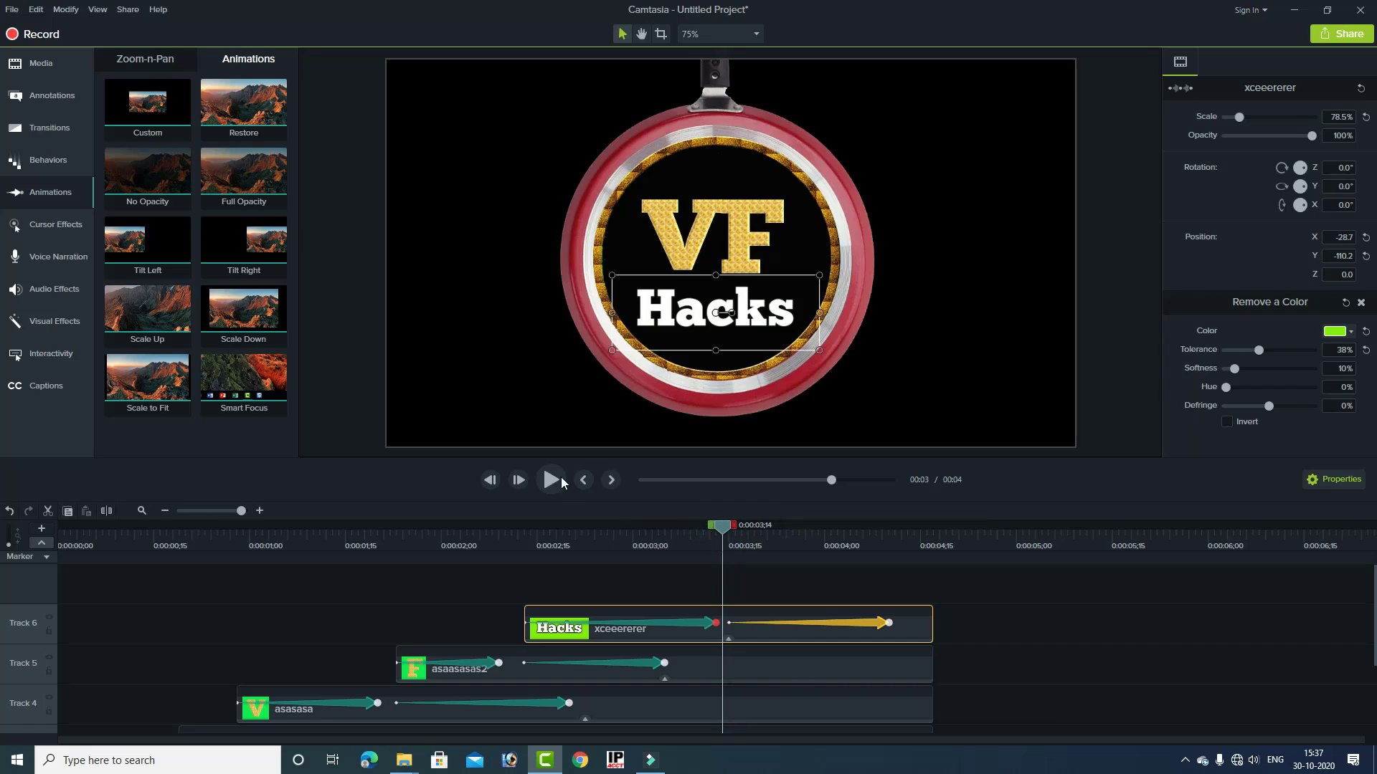
pyautogui.click(551, 479)
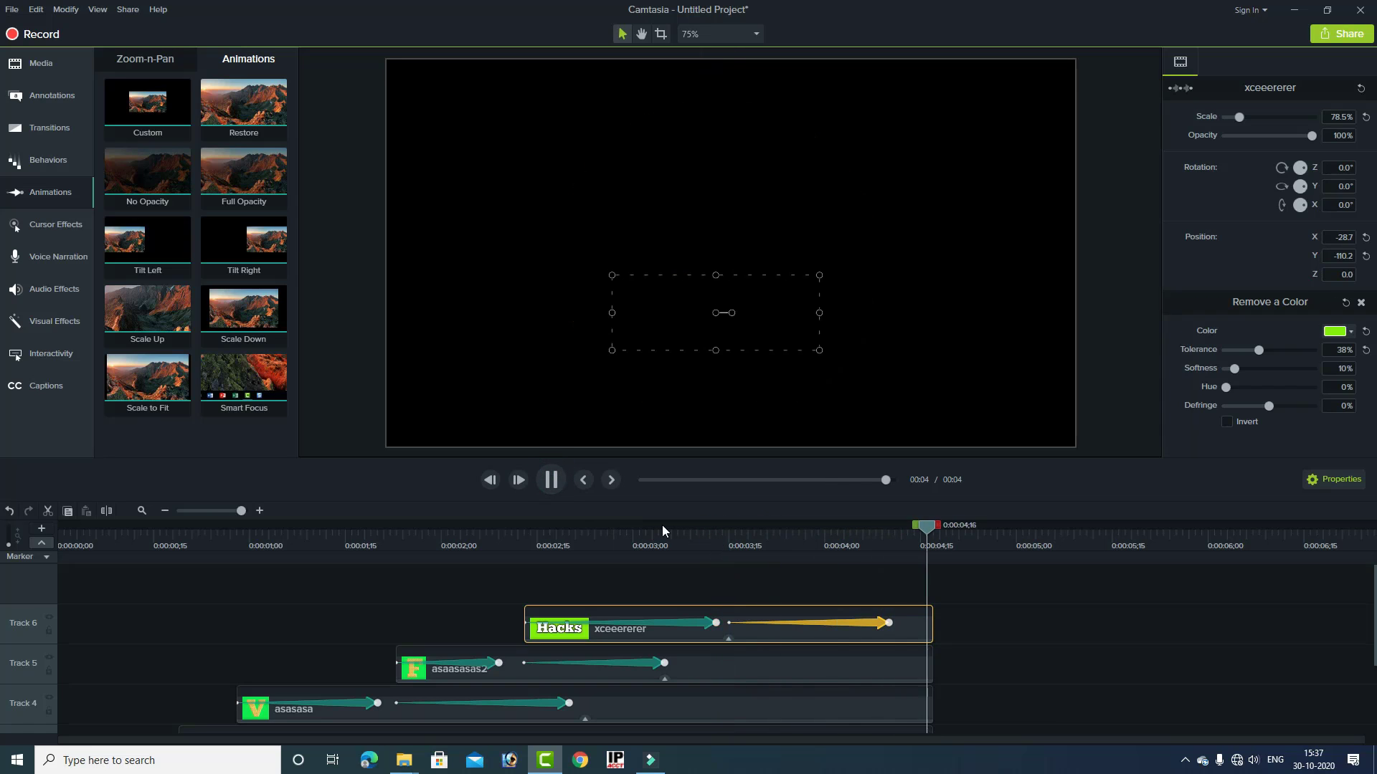
# - Set the Hacks image's X rotation to 360° for the last animation and replay the title from its opening spin
pyautogui.click(871, 629)
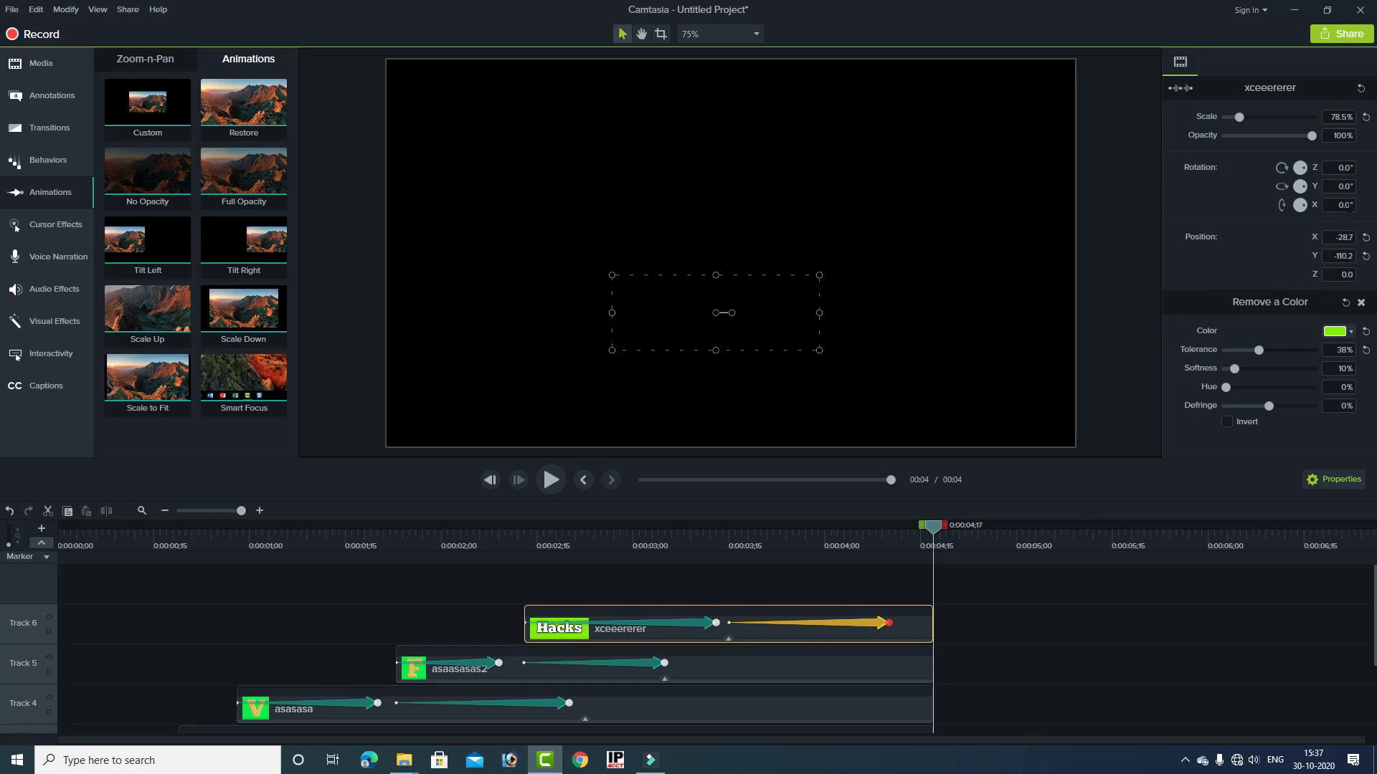
pyautogui.click(1348, 206)
pyautogui.click(553, 545)
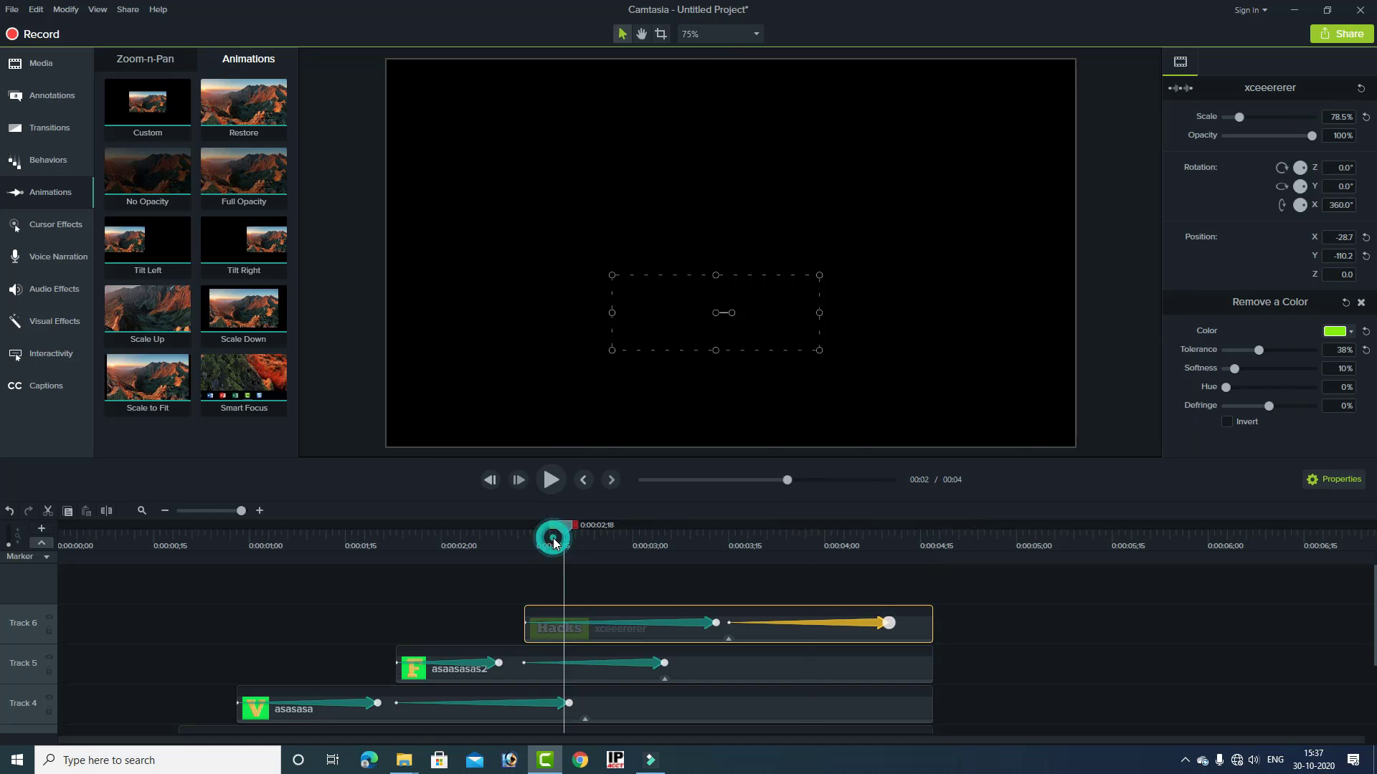
pyautogui.click(552, 479)
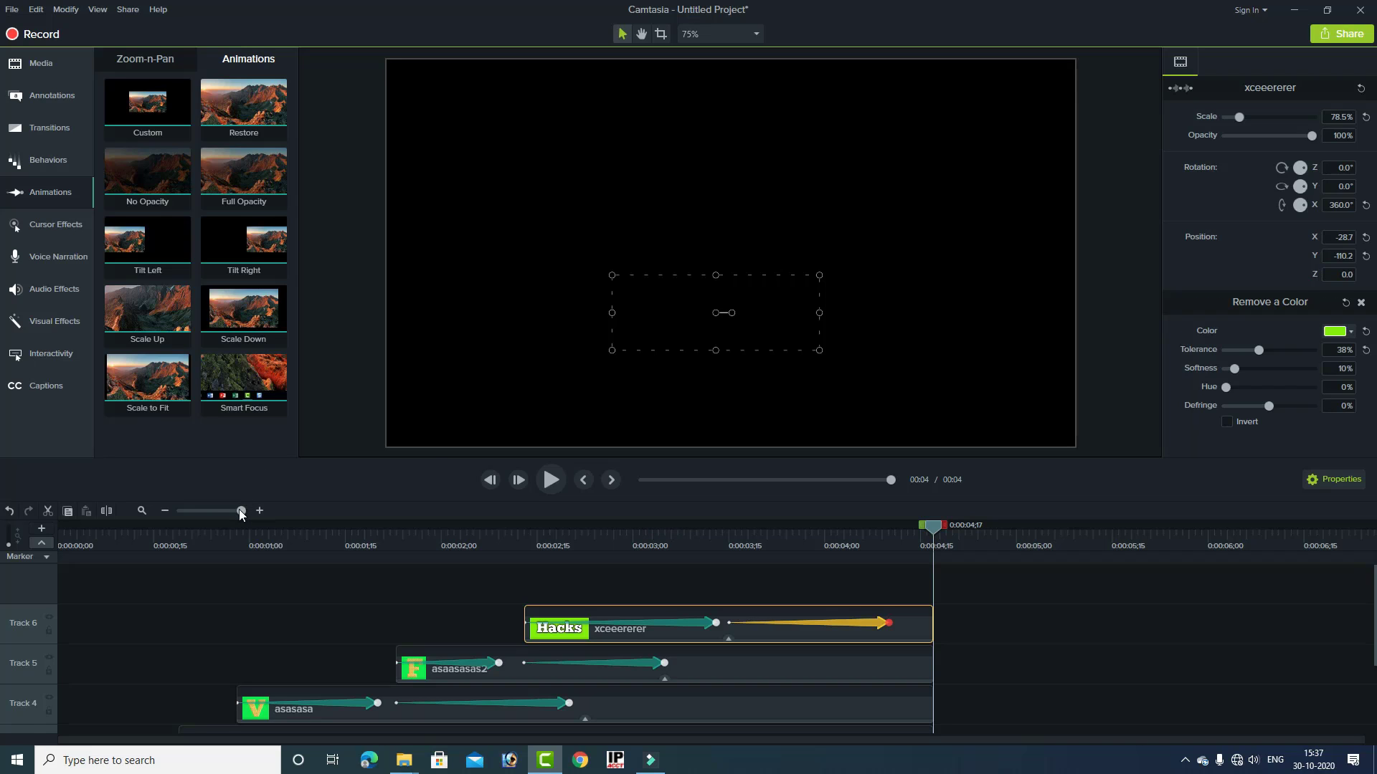
# - Select all the clips on Tracks 2 to 6 and return the playhead to the start of the timeline
pyautogui.moveTo(239, 510); pyautogui.dragTo(225, 512)
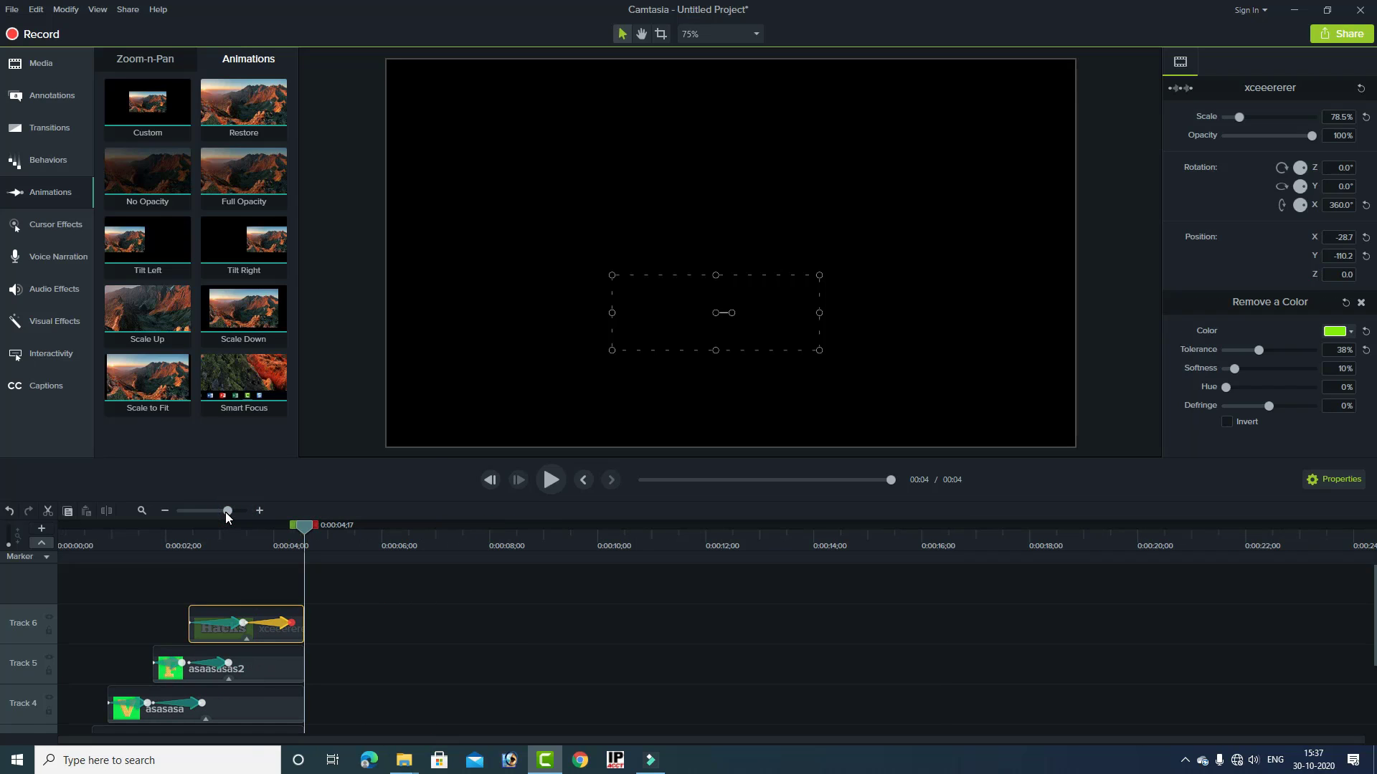
pyautogui.moveTo(368, 603); pyautogui.dragTo(139, 752)
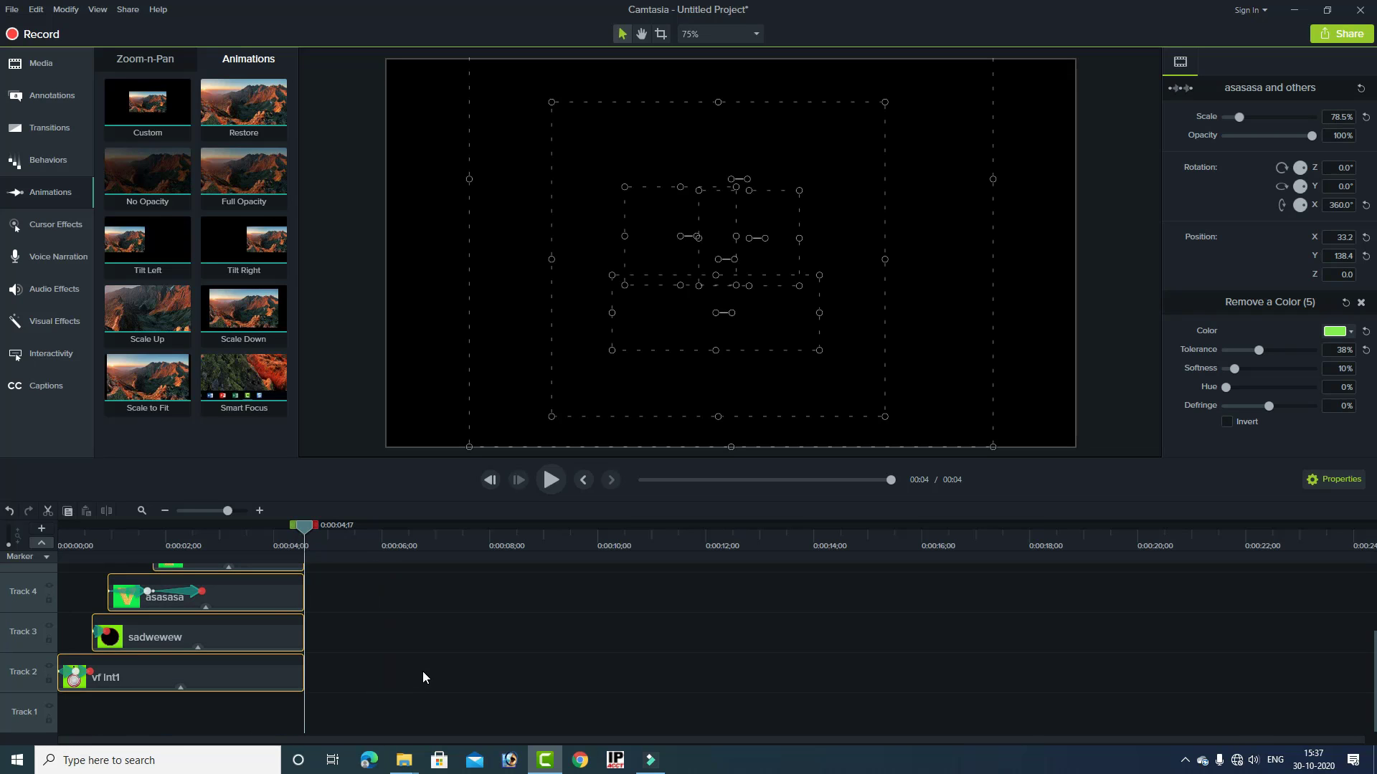
pyautogui.scroll(3, 492, 654)
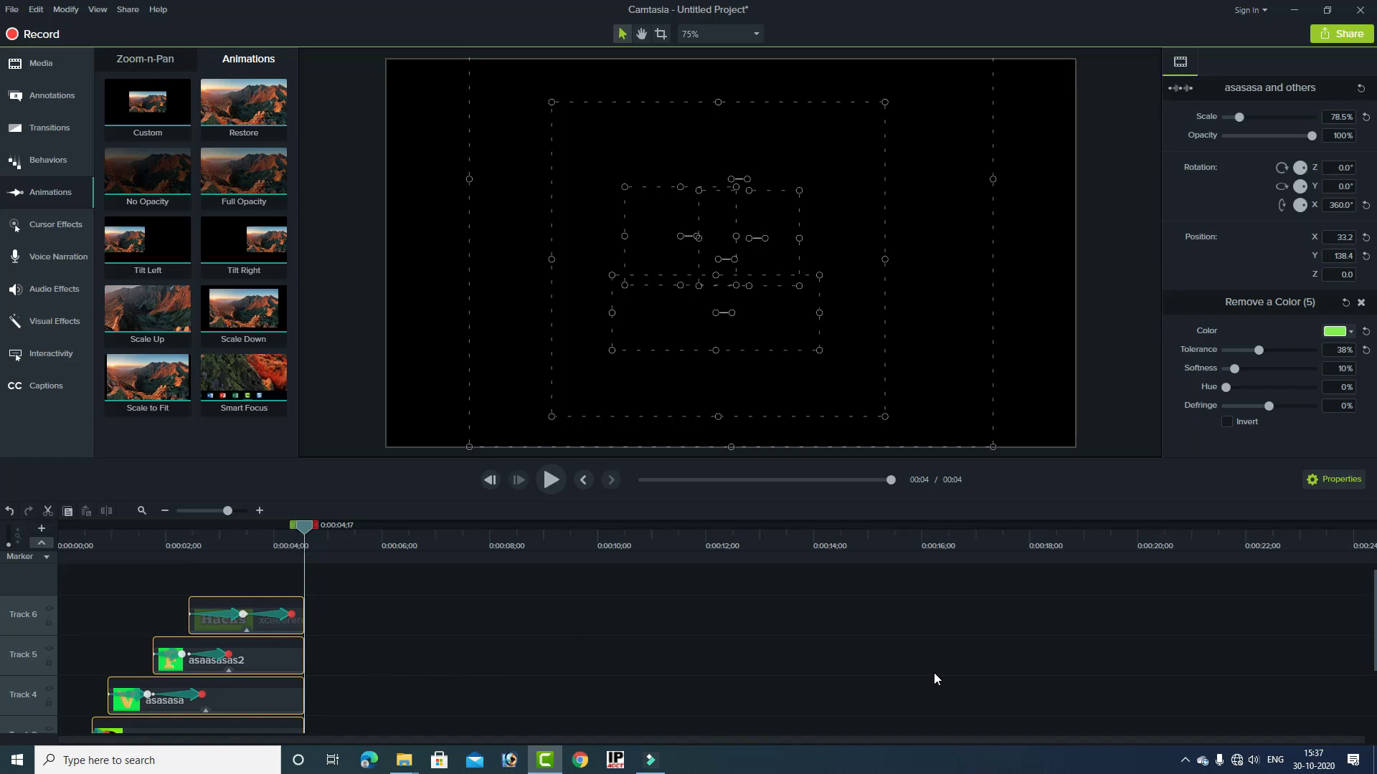
pyautogui.moveTo(139, 542); pyautogui.dragTo(59, 542)
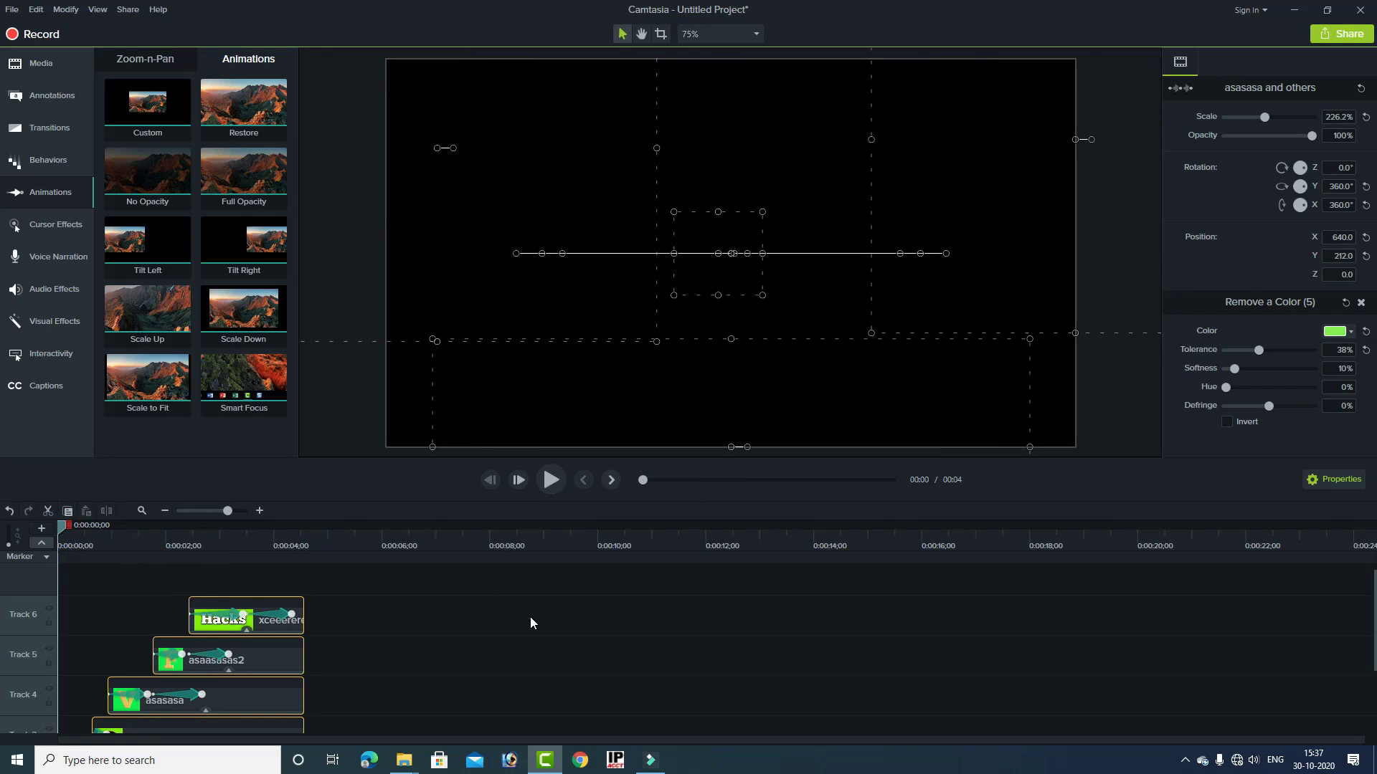
# - Start a local file export of the project with the MP4 only (up to 1080p) preset
pyautogui.click(1348, 35)
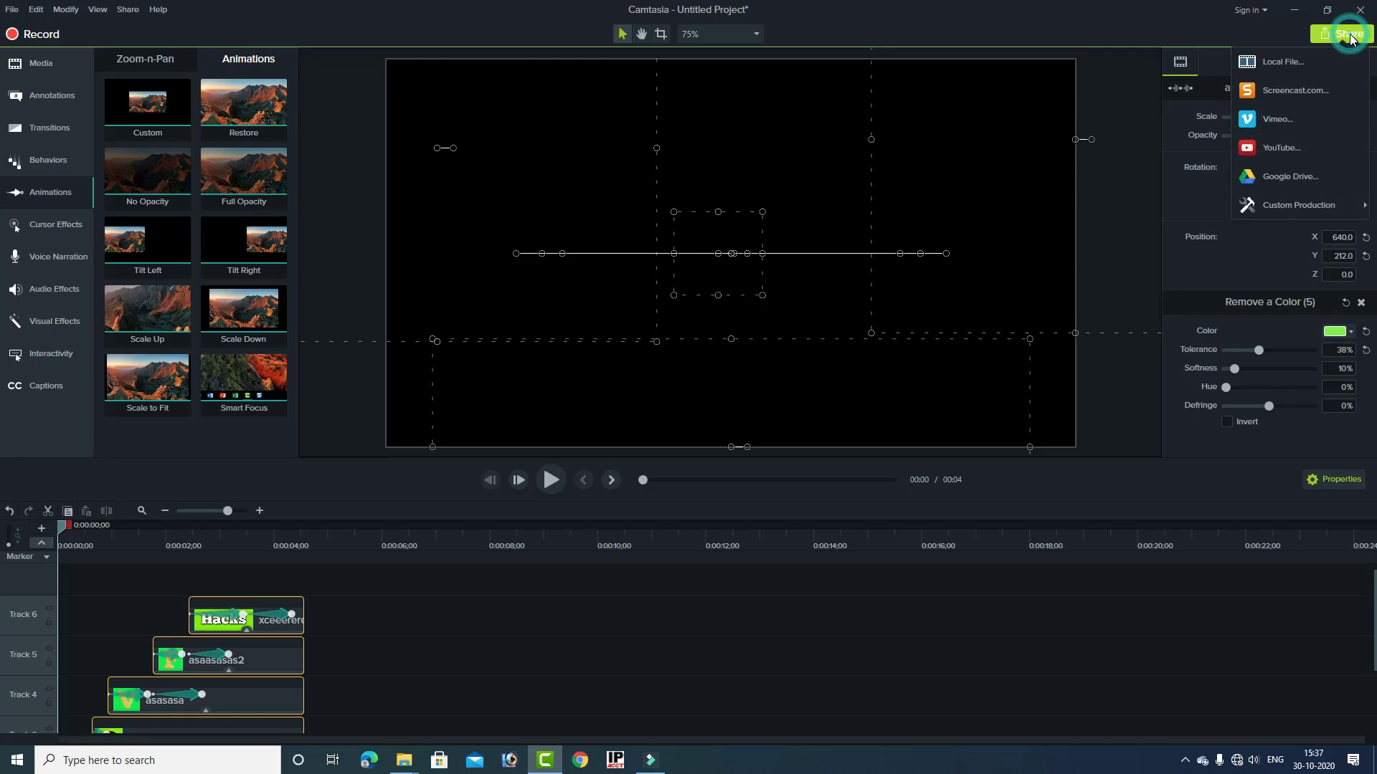
pyautogui.click(1282, 63)
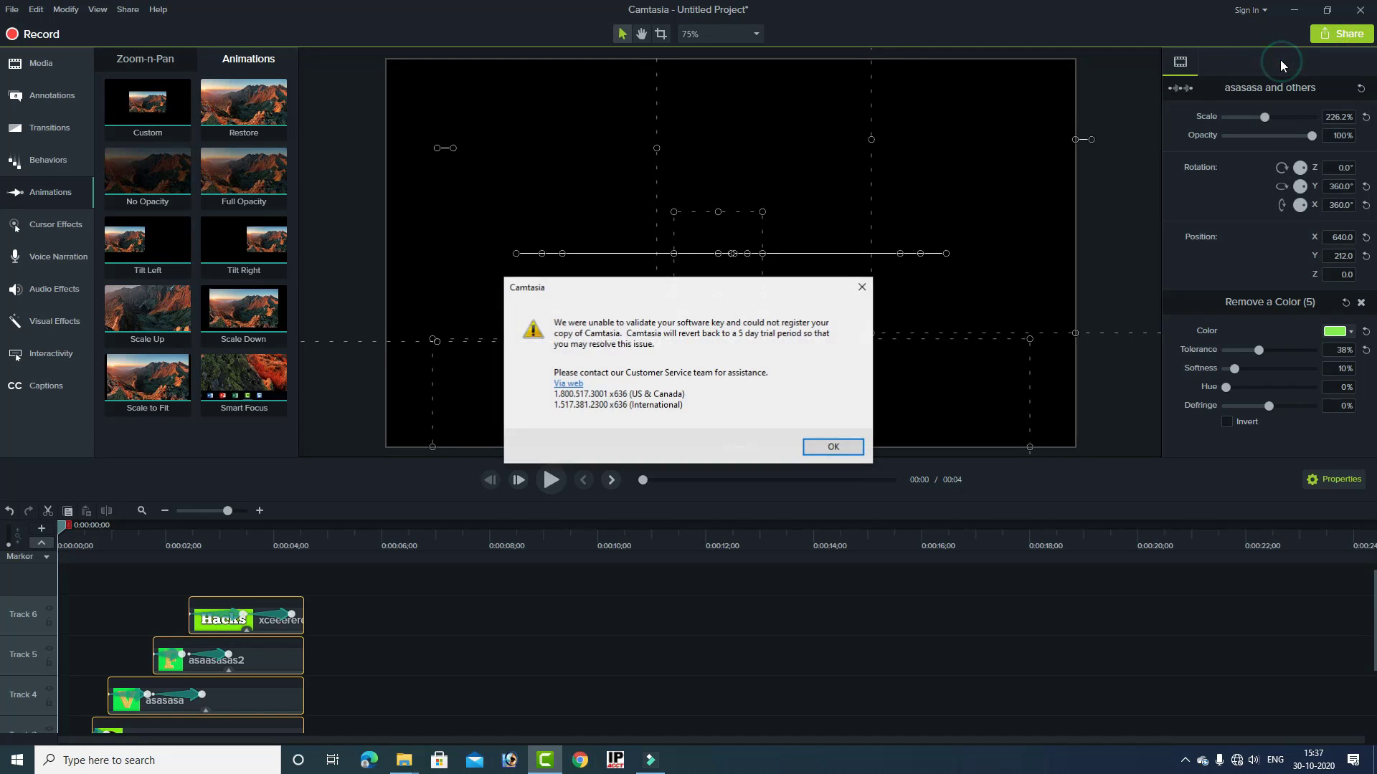
pyautogui.click(818, 451)
pyautogui.click(762, 254)
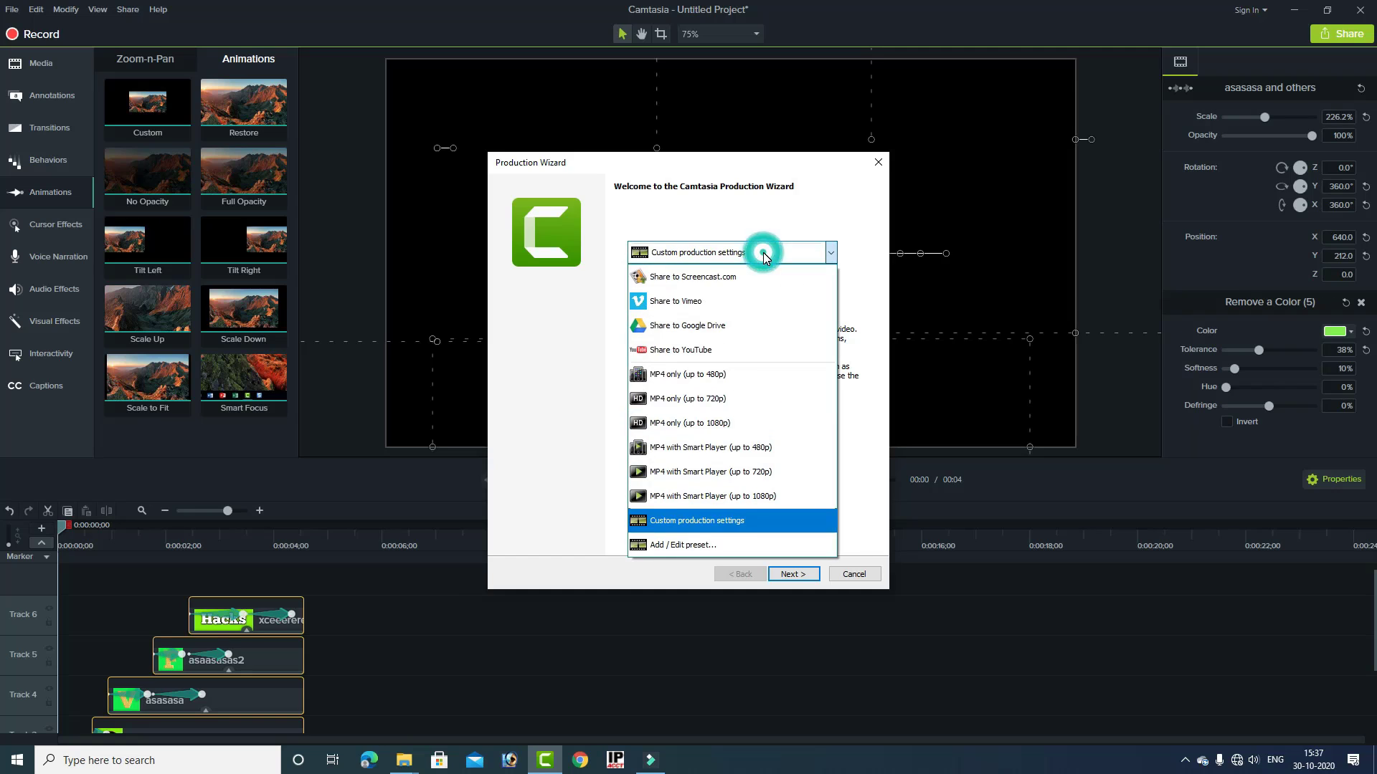
pyautogui.click(708, 423)
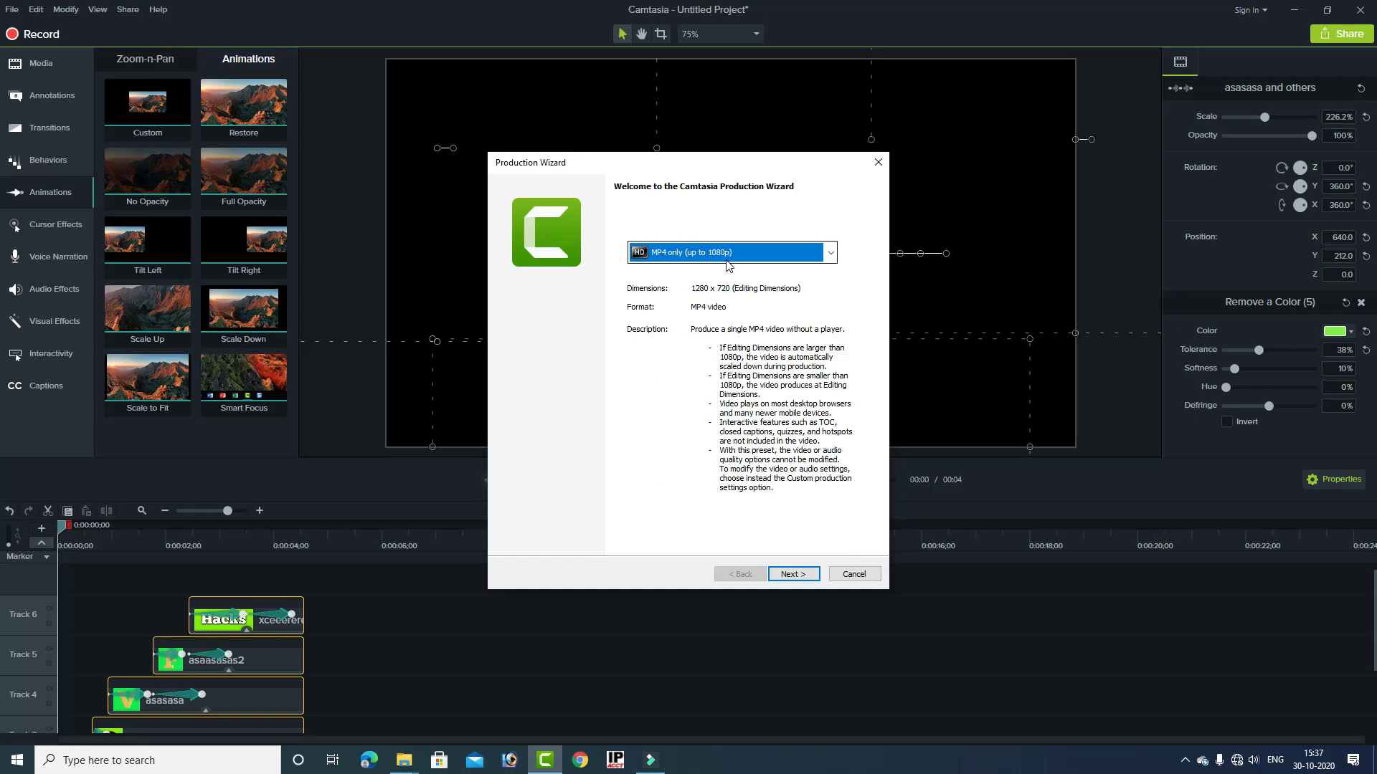
pyautogui.click(793, 574)
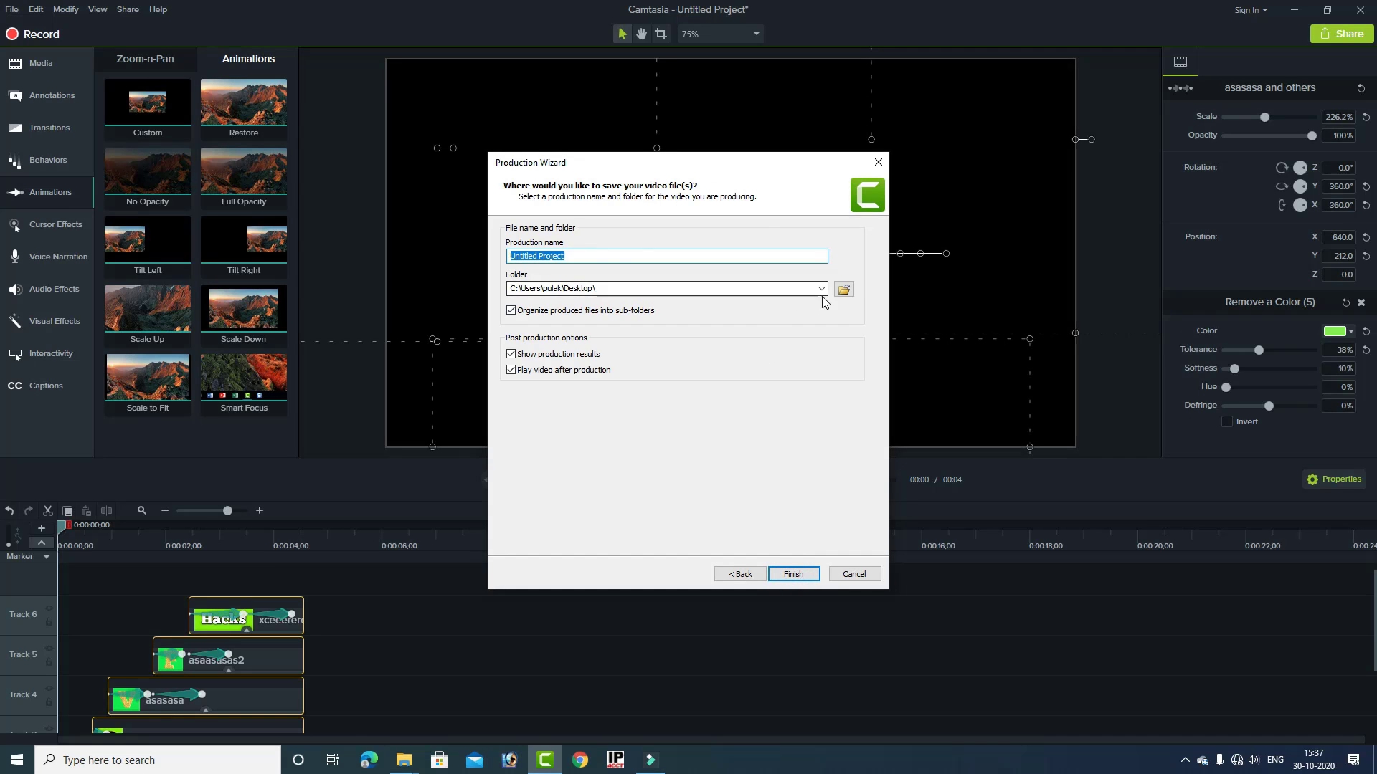
# - Produce the video in the Desktop folder under the name "logo intro", and close its playback when it ends
pyautogui.click(844, 289)
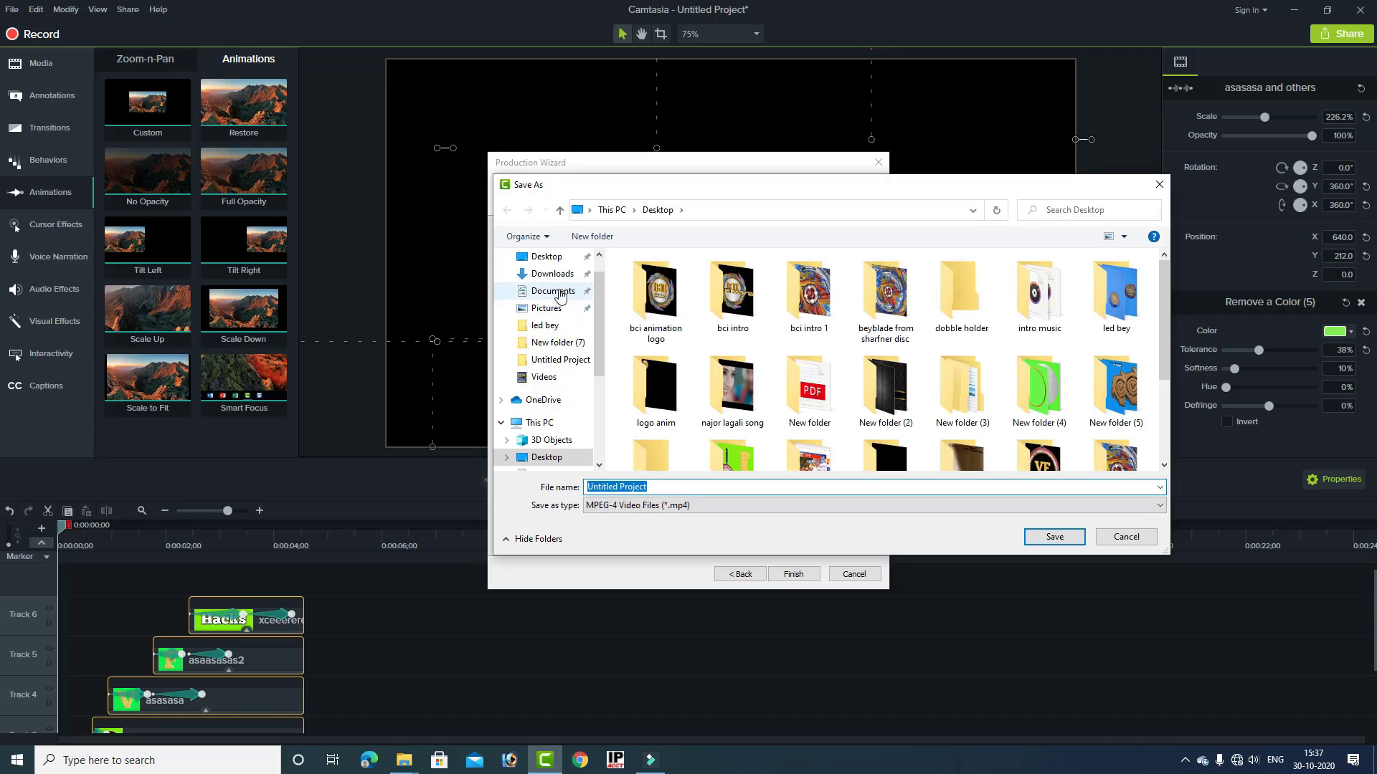
pyautogui.click(1054, 537)
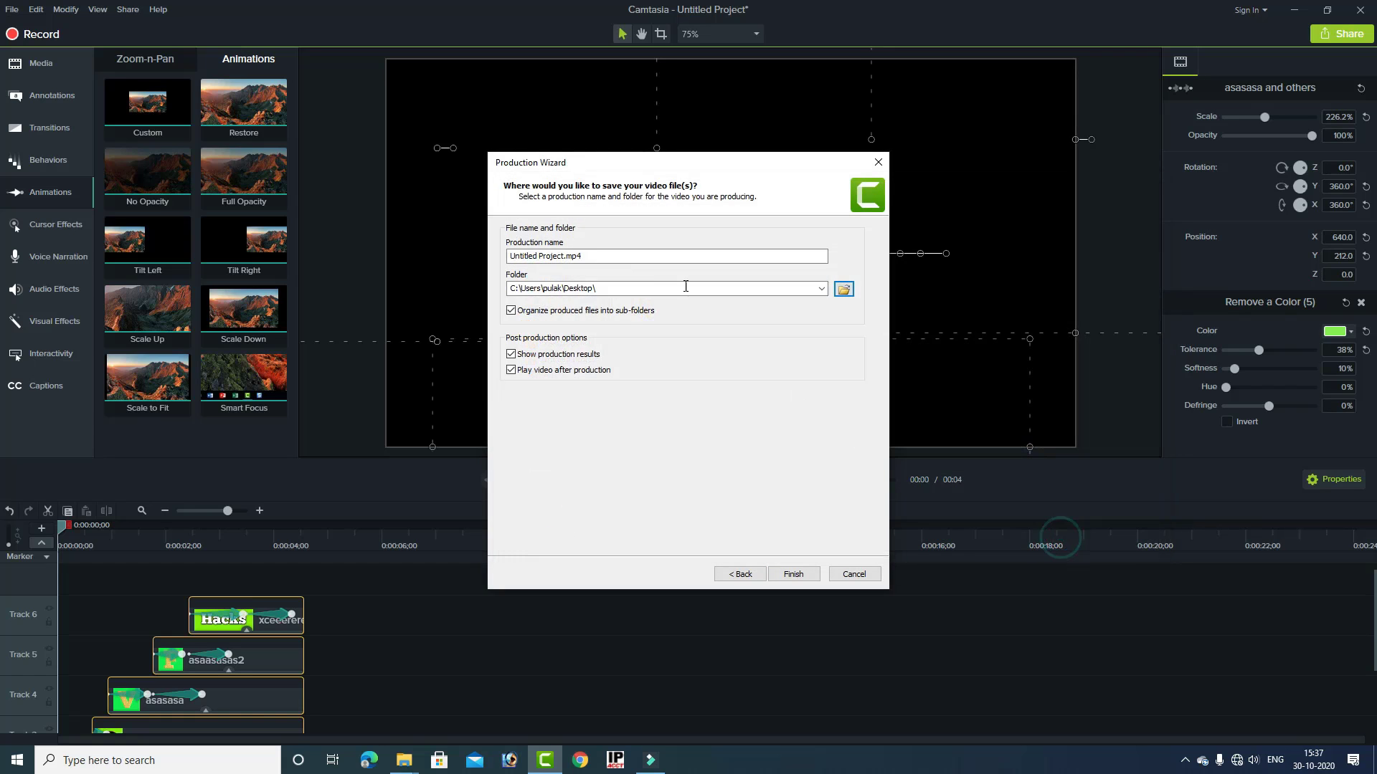
pyautogui.moveTo(589, 256); pyautogui.dragTo(471, 267)
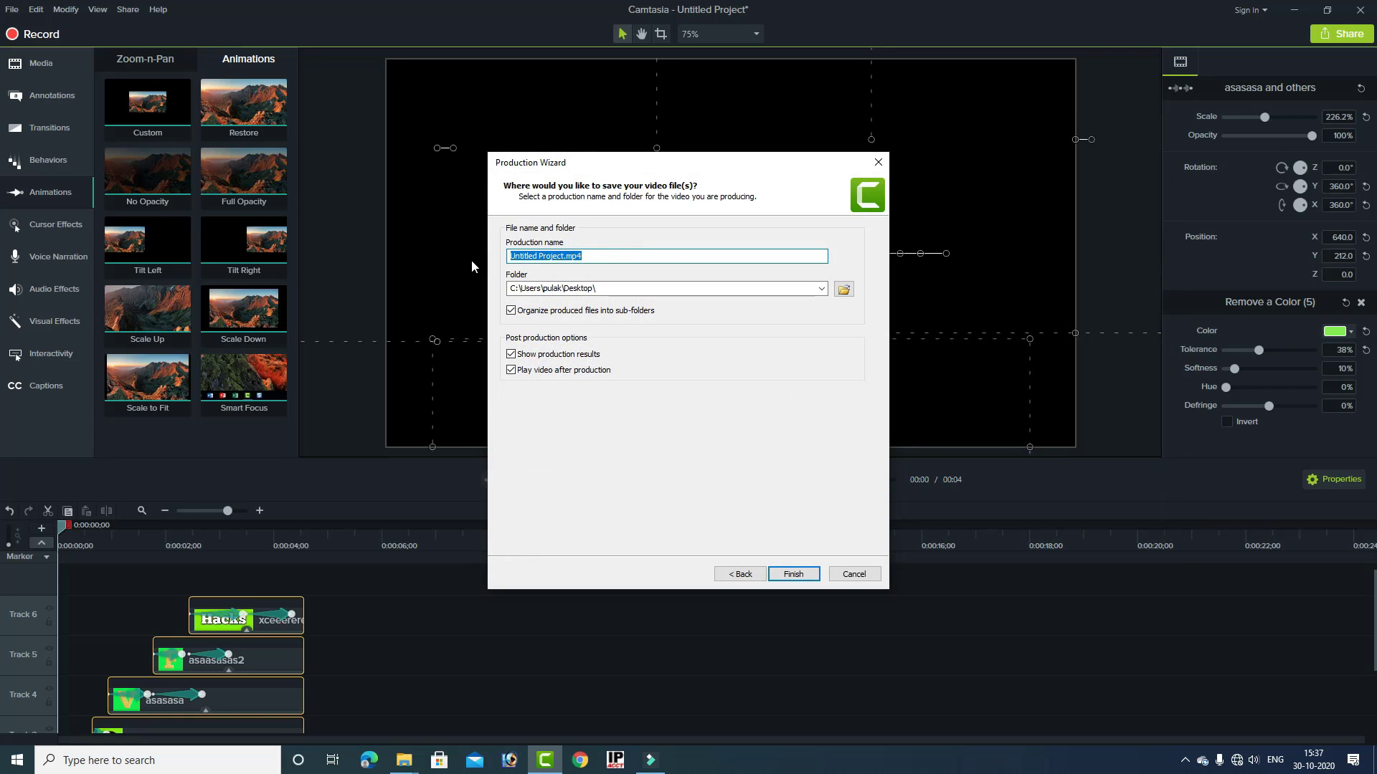
pyautogui.write('logo intro')
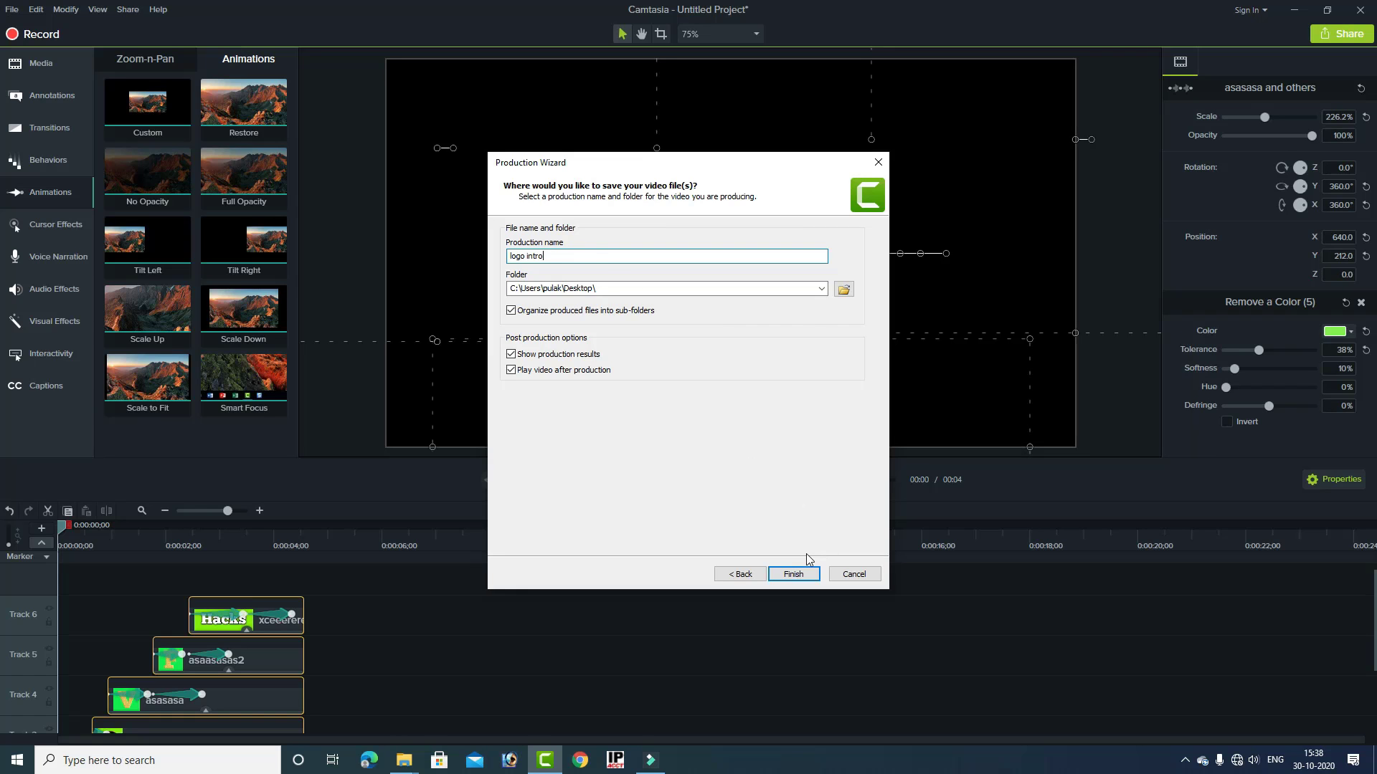
pyautogui.click(793, 573)
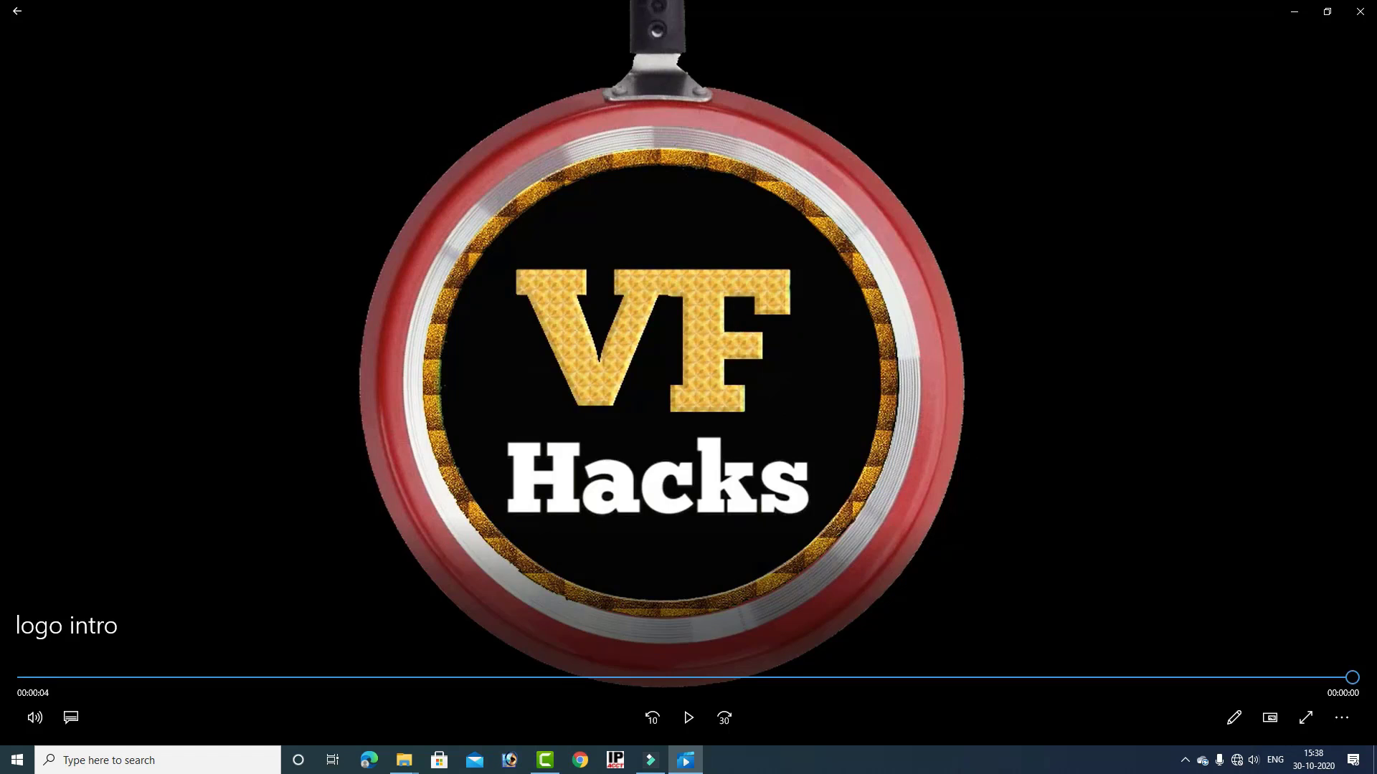
pyautogui.click(1361, 12)
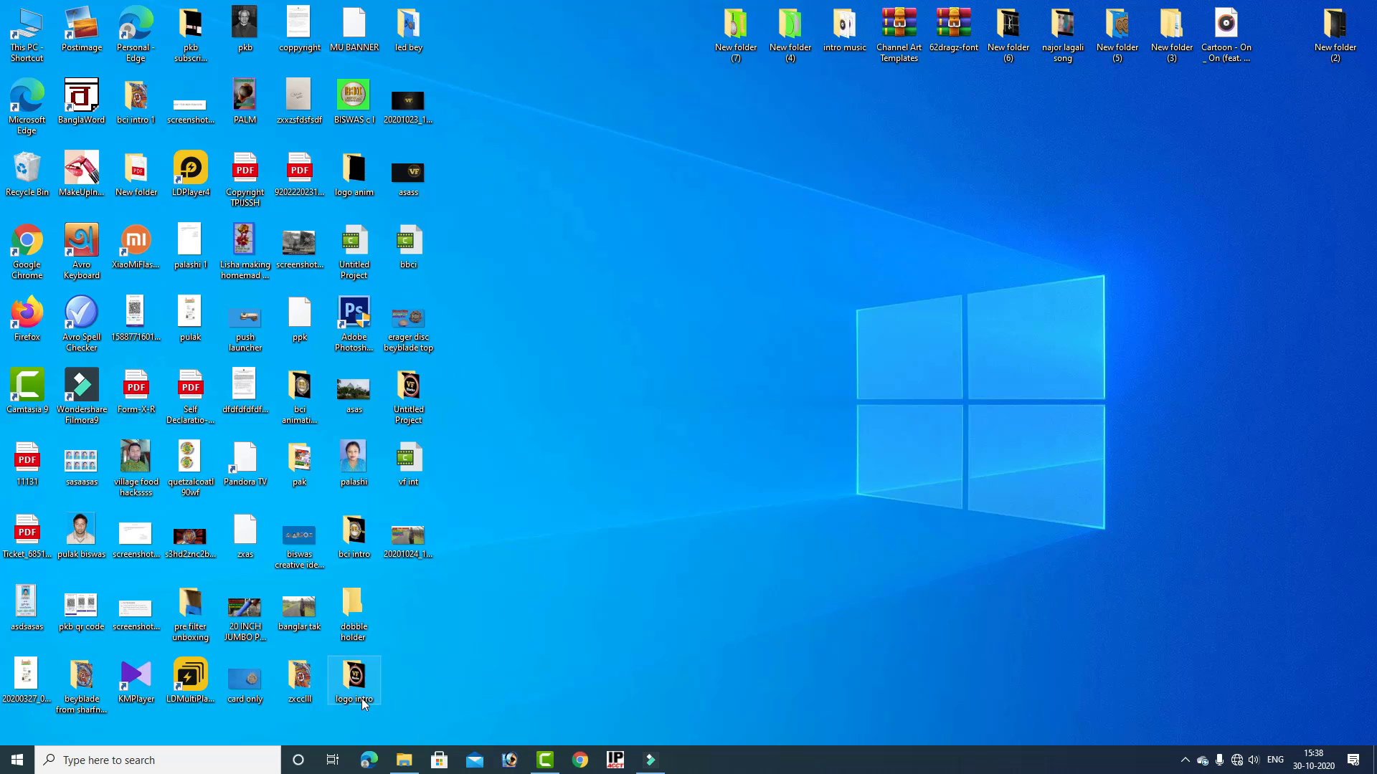
# - Move the logo intro folder to an empty area of the desktop, play the video inside it, and close the player
pyautogui.moveTo(356, 684); pyautogui.dragTo(901, 251)
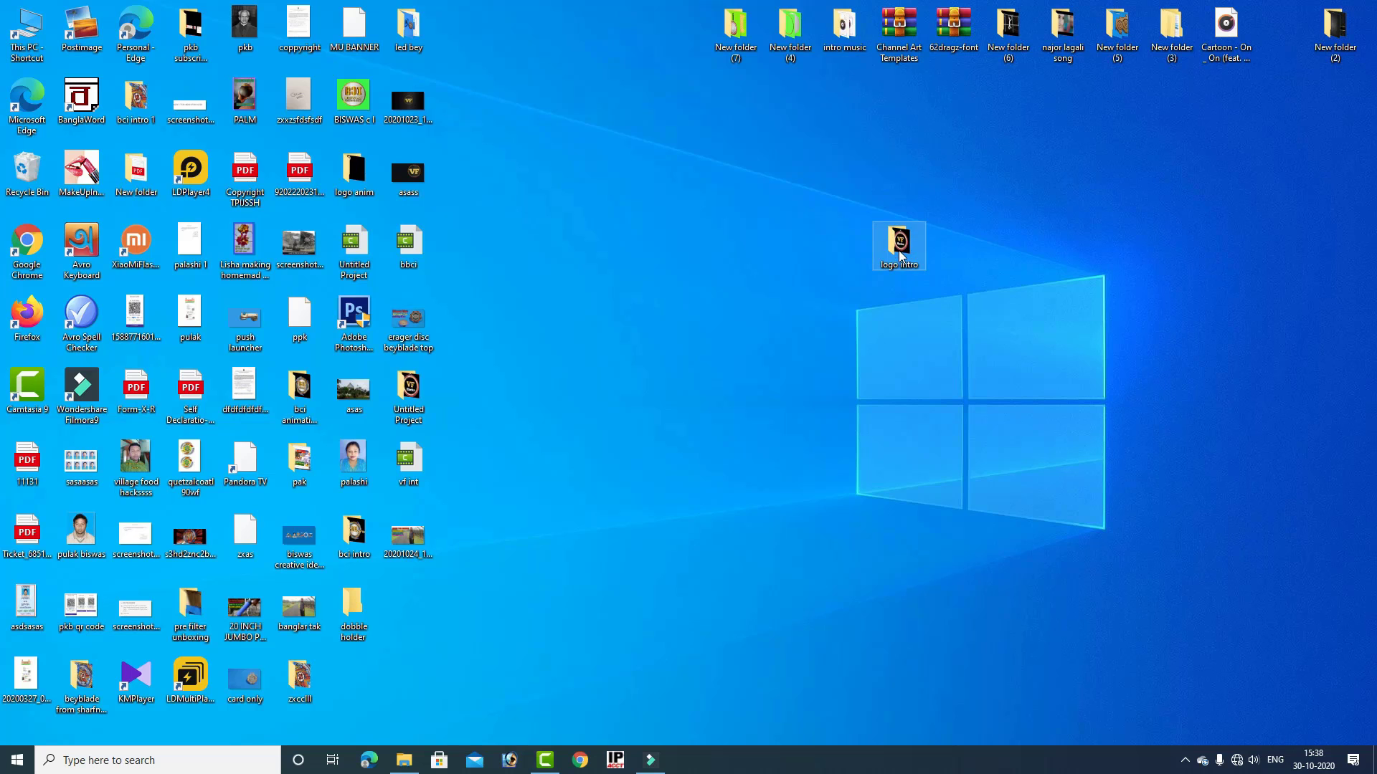
pyautogui.doubleClick(900, 248)
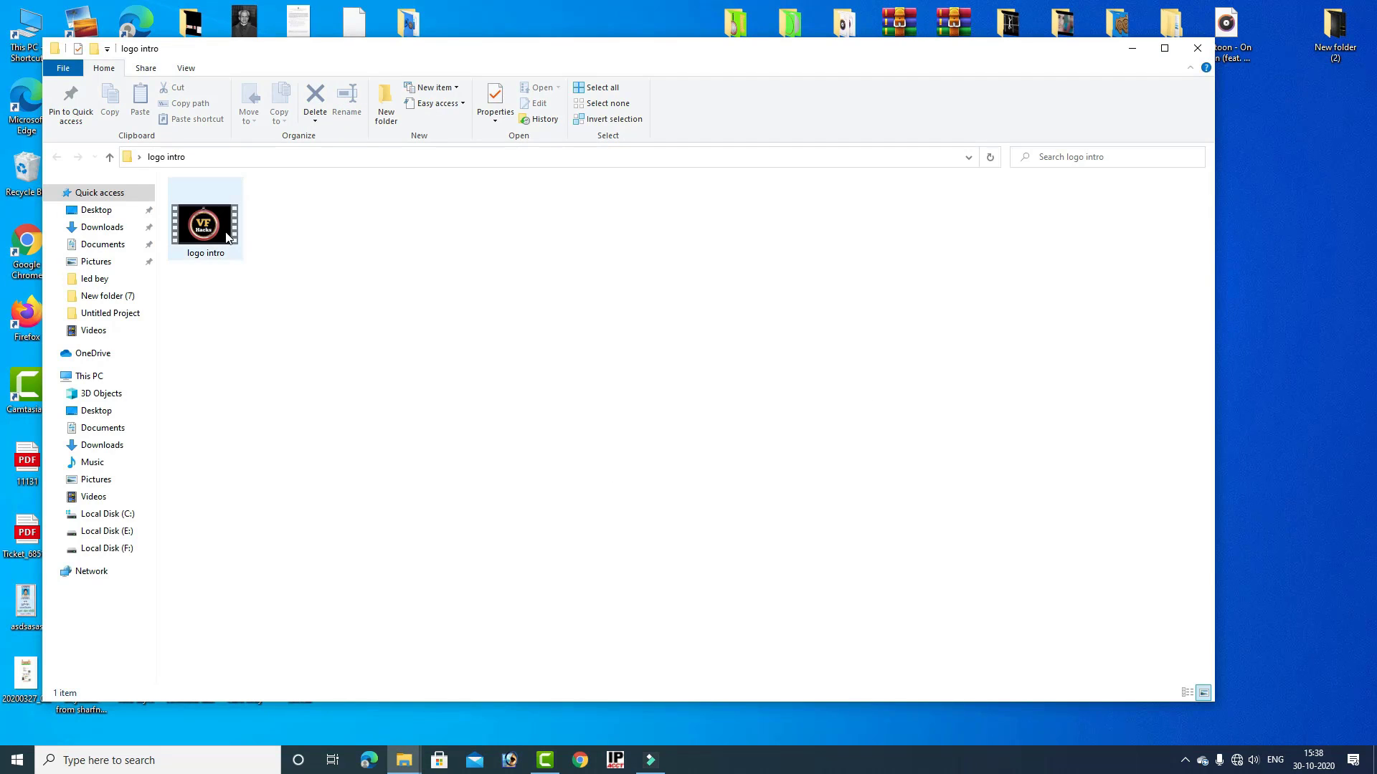
pyautogui.click(229, 236)
pyautogui.doubleClick(229, 237)
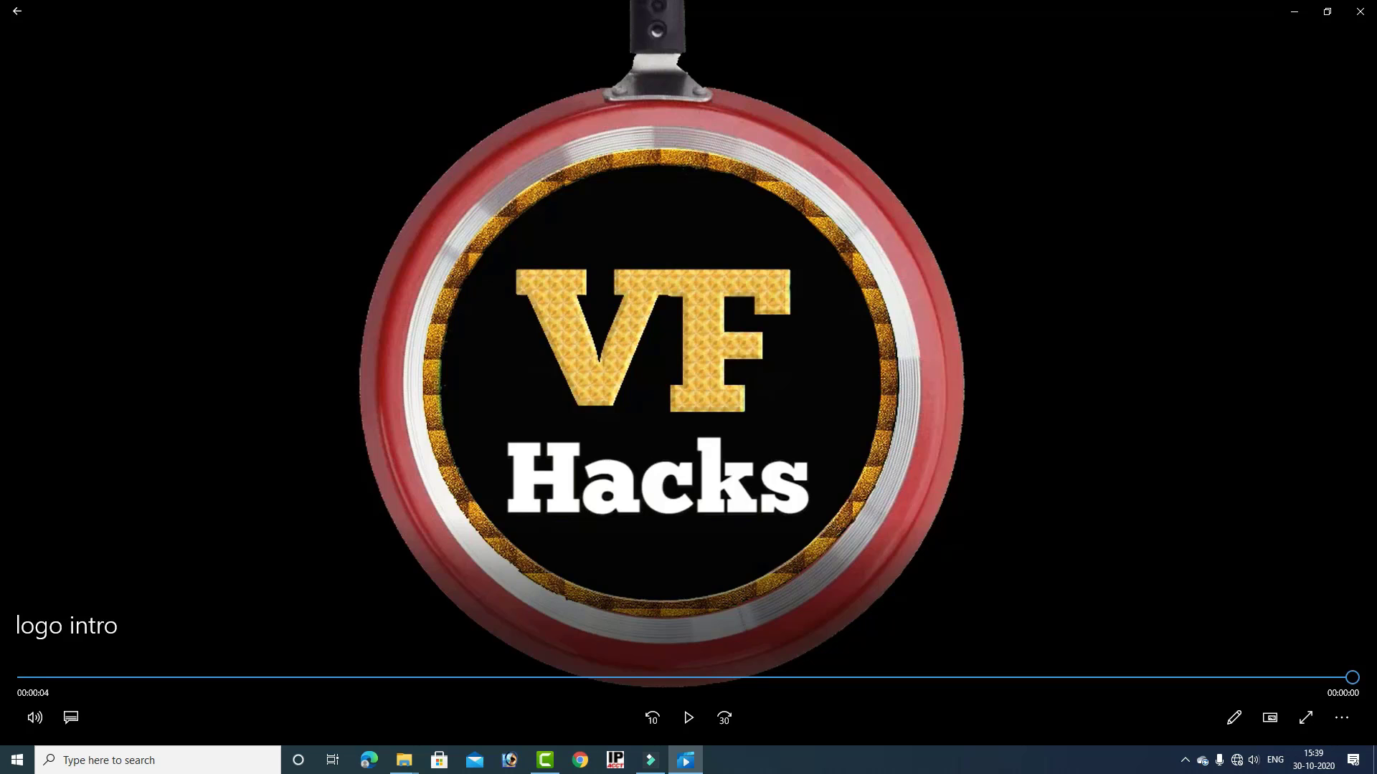
pyautogui.click(1360, 12)
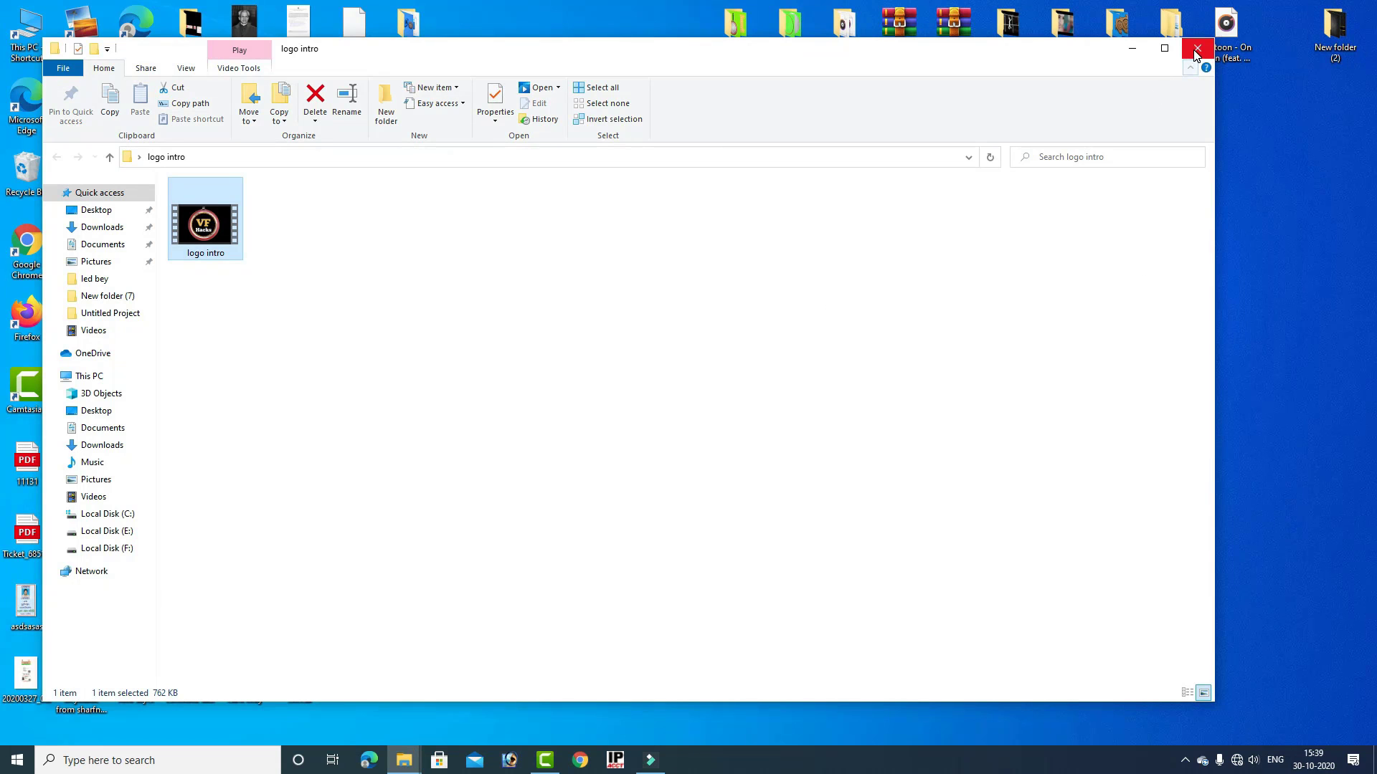